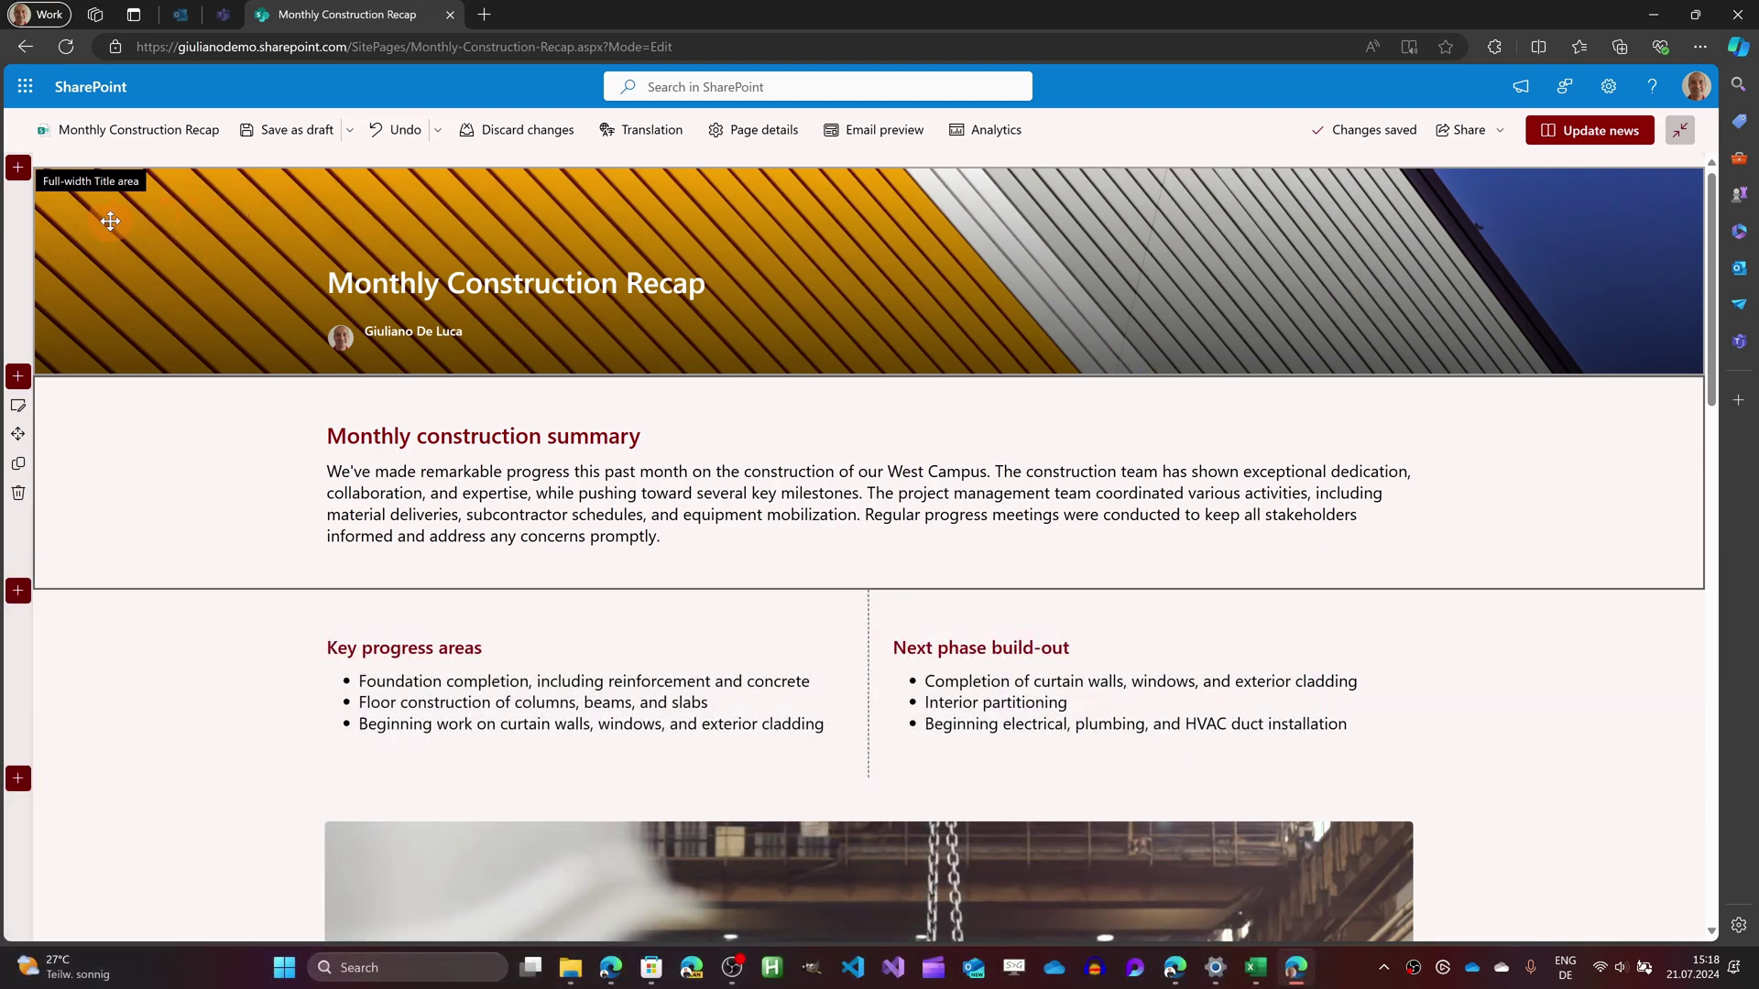
Swap the title banner for the 87995 photo of colleagues at laptops and adjust its focal point
{"action": "left_click", "coordinate": [110, 225]}
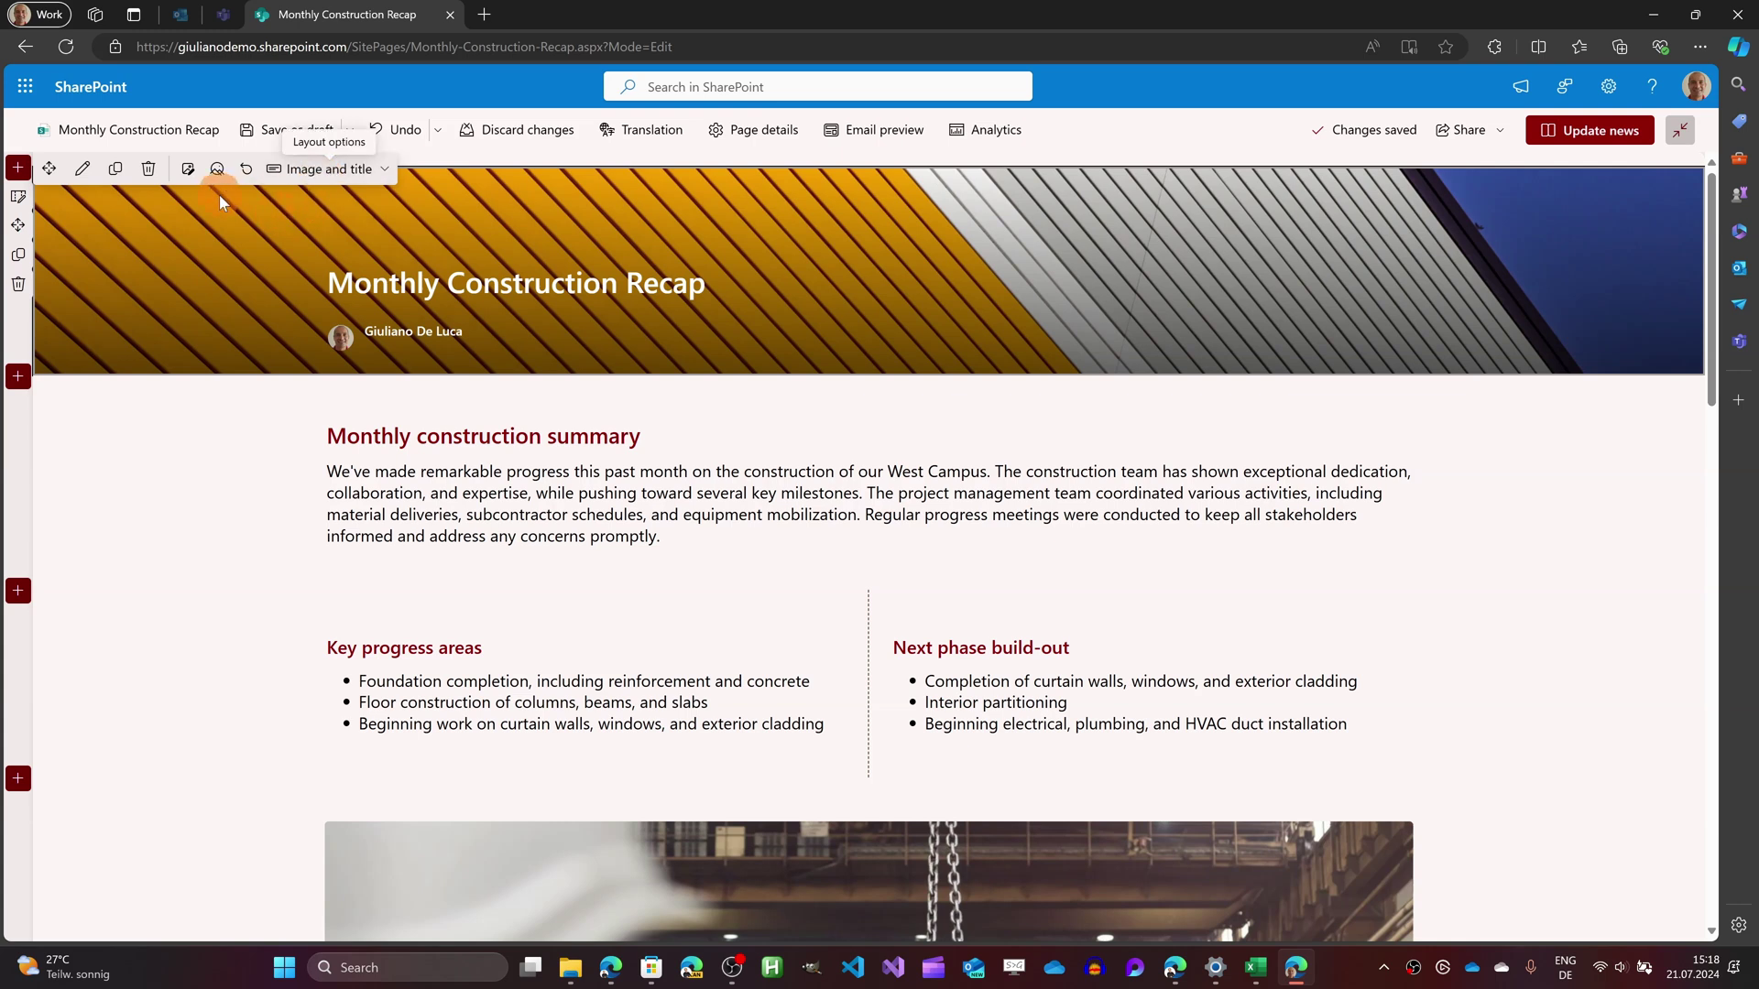
{"action": "left_click", "coordinate": [187, 170]}
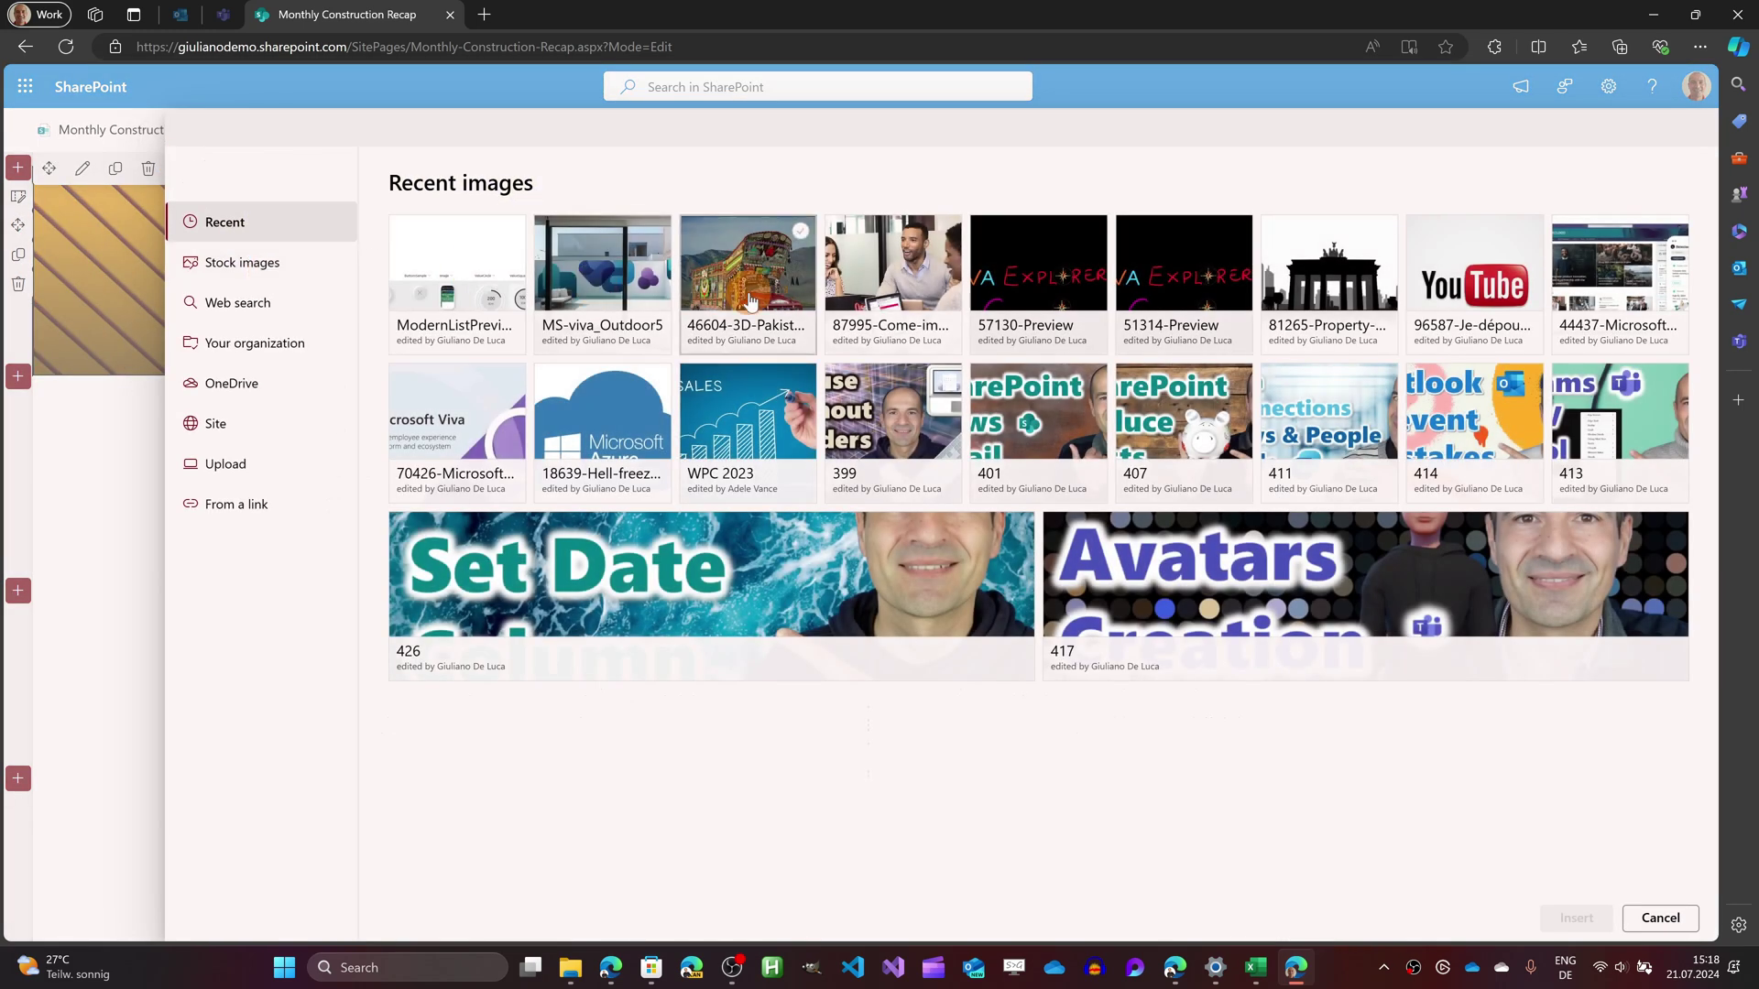
{"action": "left_click", "coordinate": [907, 279]}
{"action": "left_click", "coordinate": [1576, 918]}
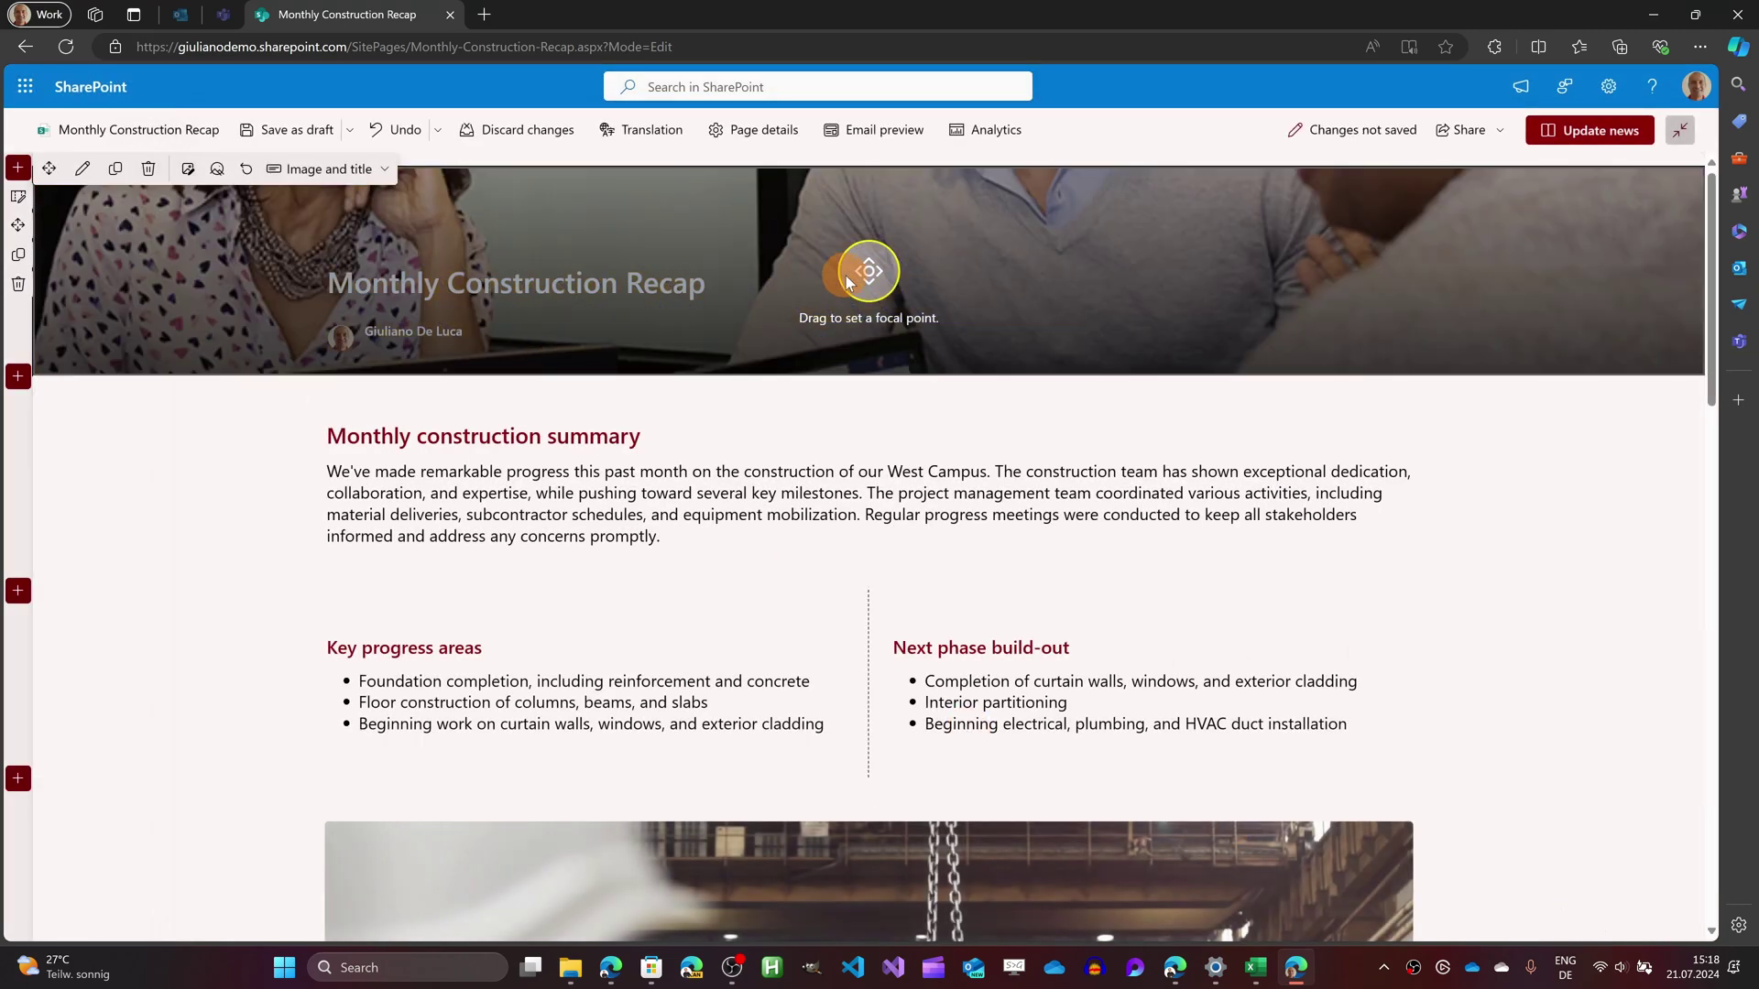
{"action": "left_click_drag", "start_coordinate": [845, 281], "coordinate": [878, 336]}
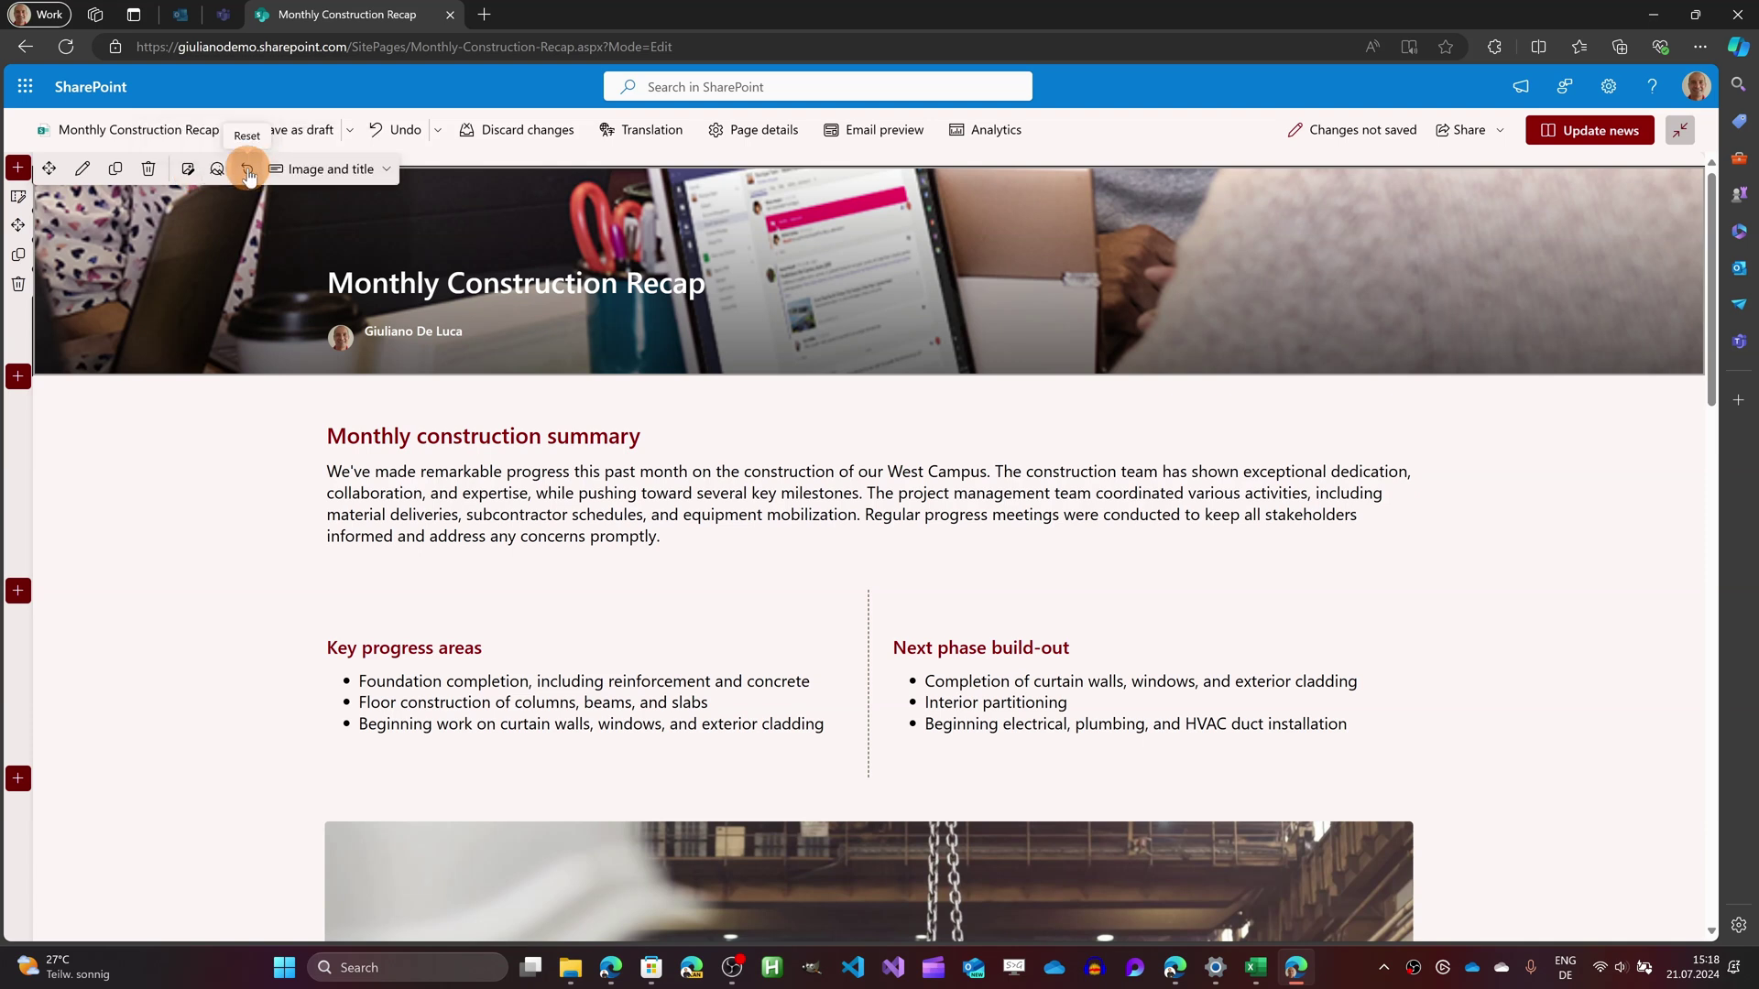
{"action": "left_click", "coordinate": [310, 174]}
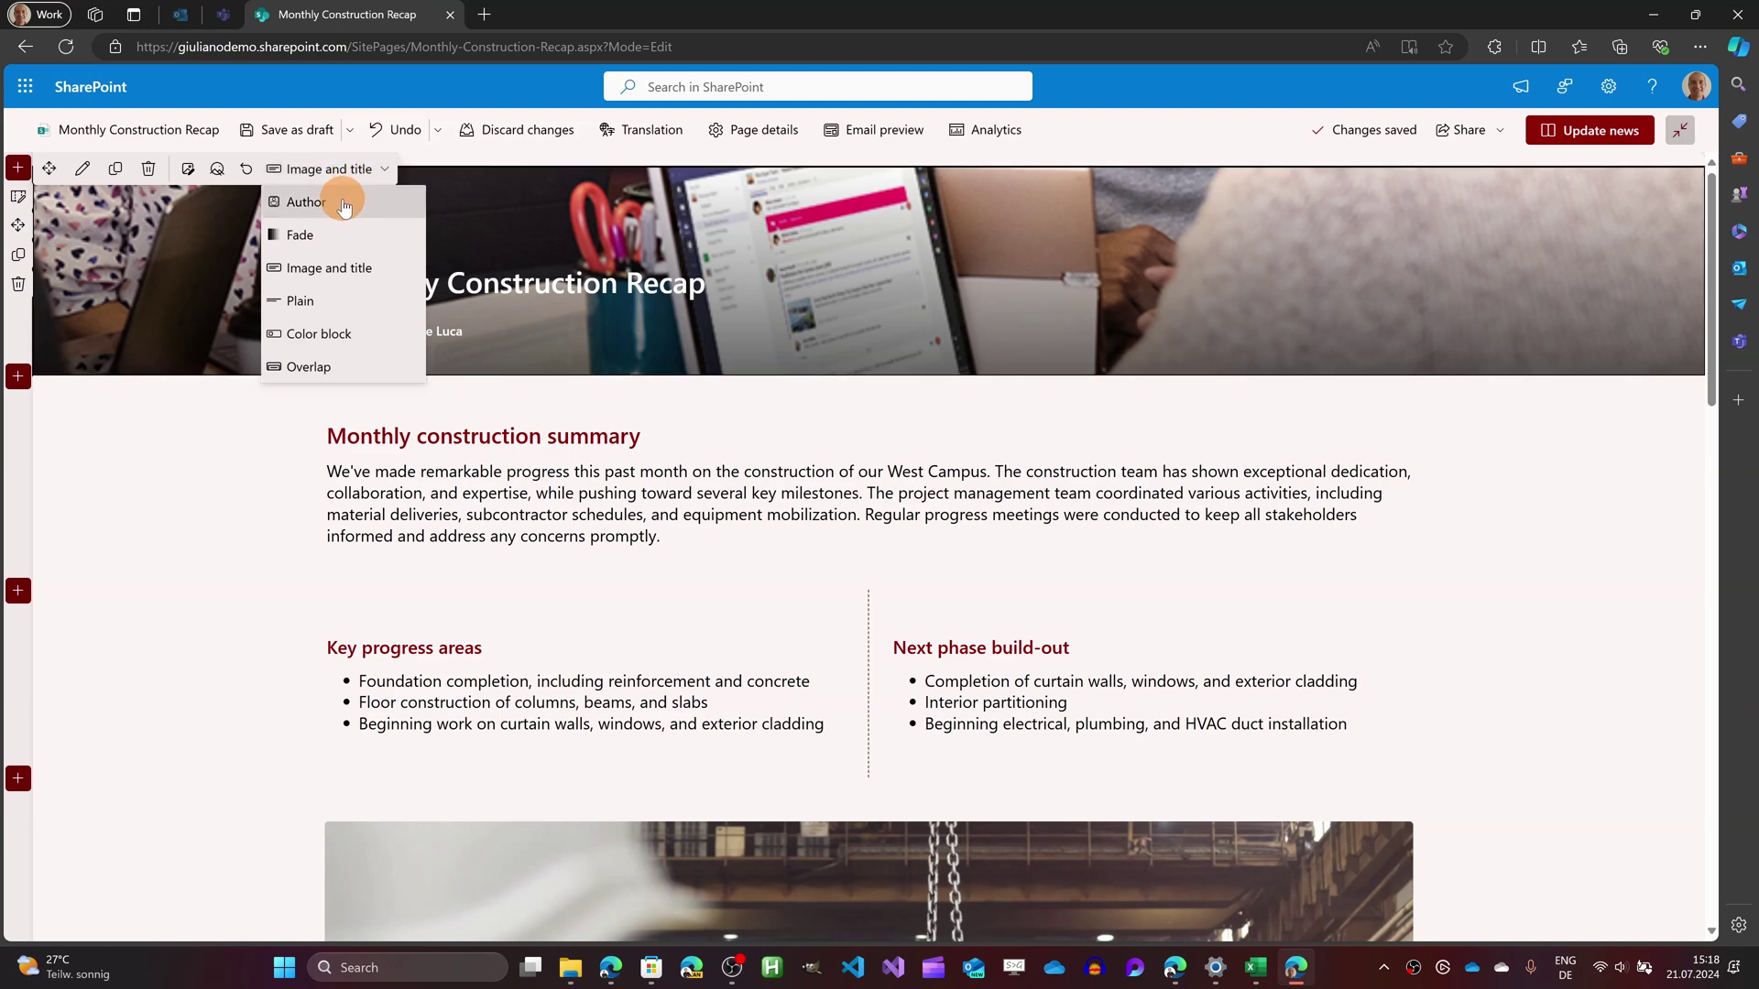
{"action": "left_click", "coordinate": [344, 203]}
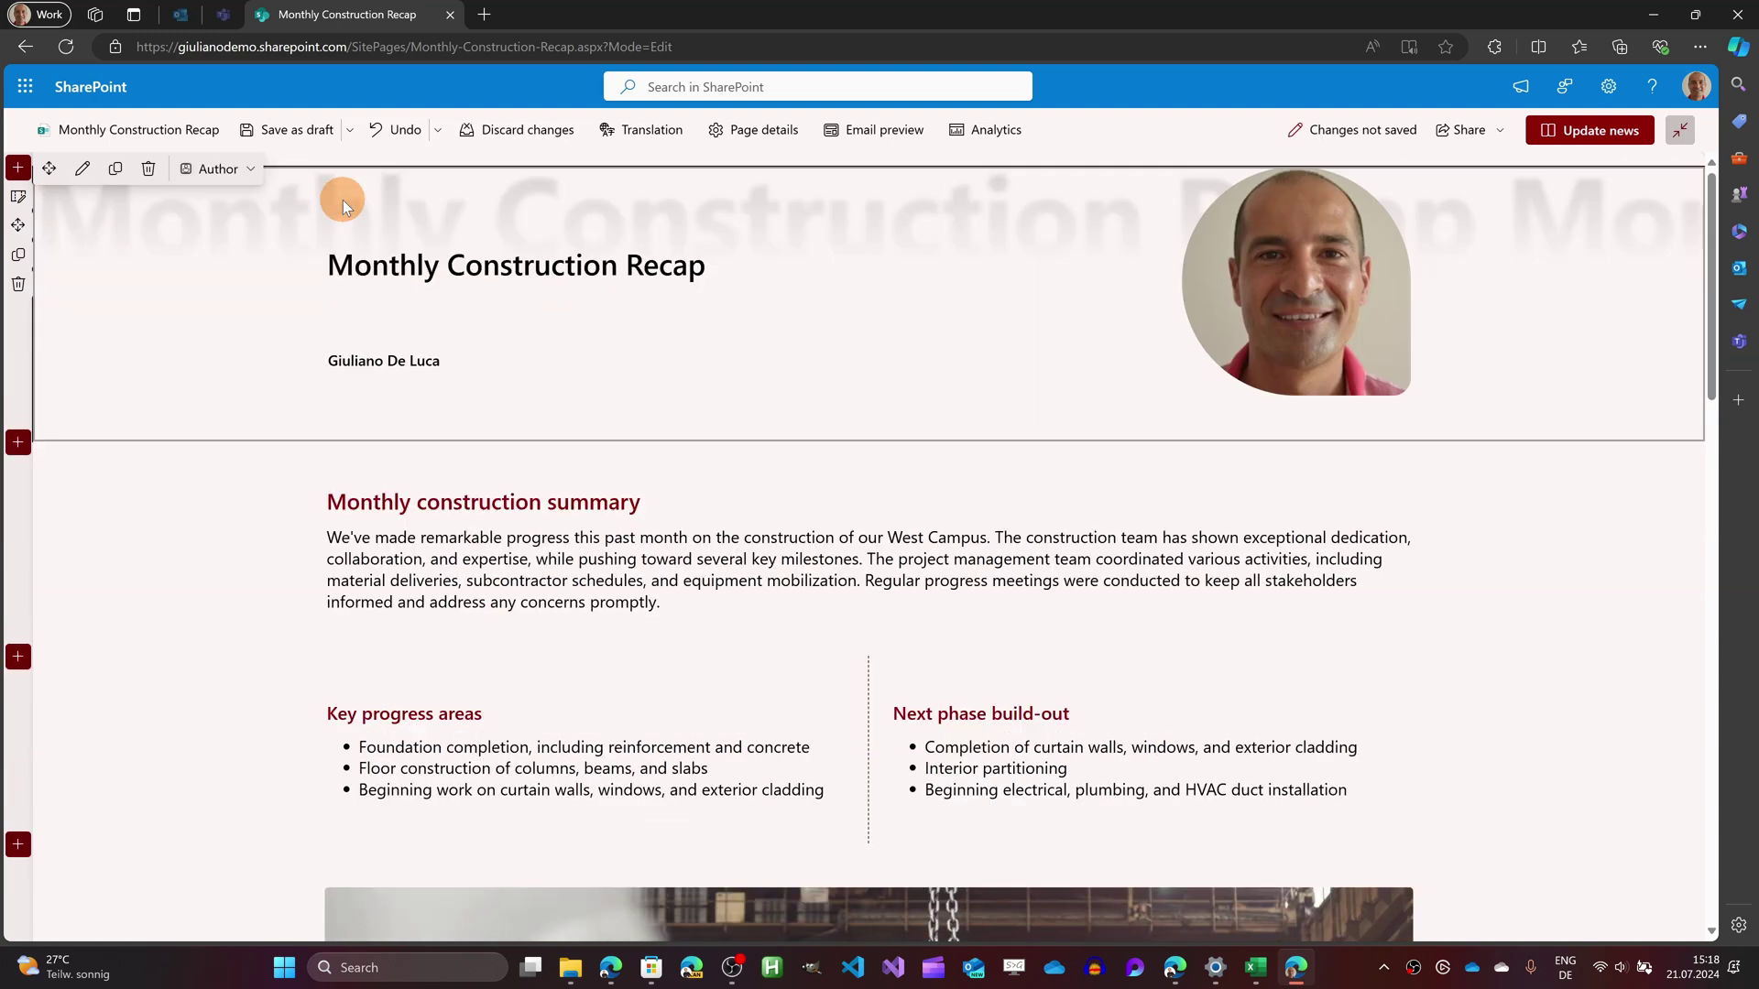
{"action": "left_click", "coordinate": [240, 169]}
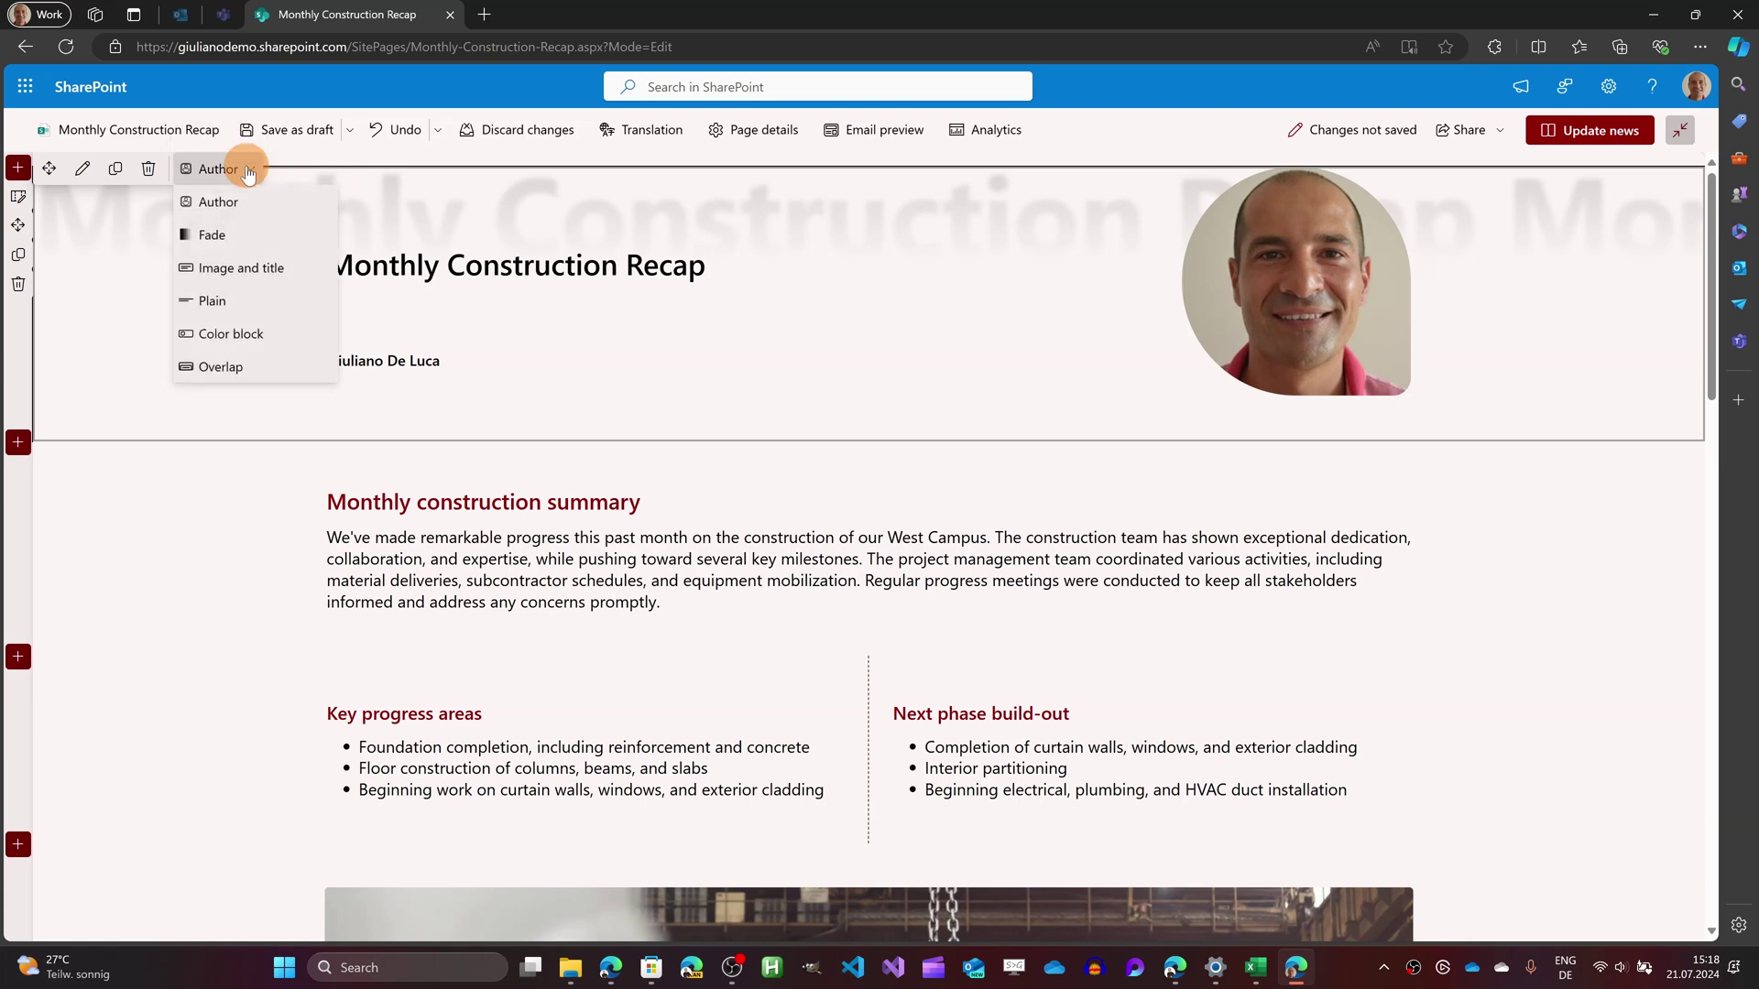
{"action": "left_click", "coordinate": [256, 229]}
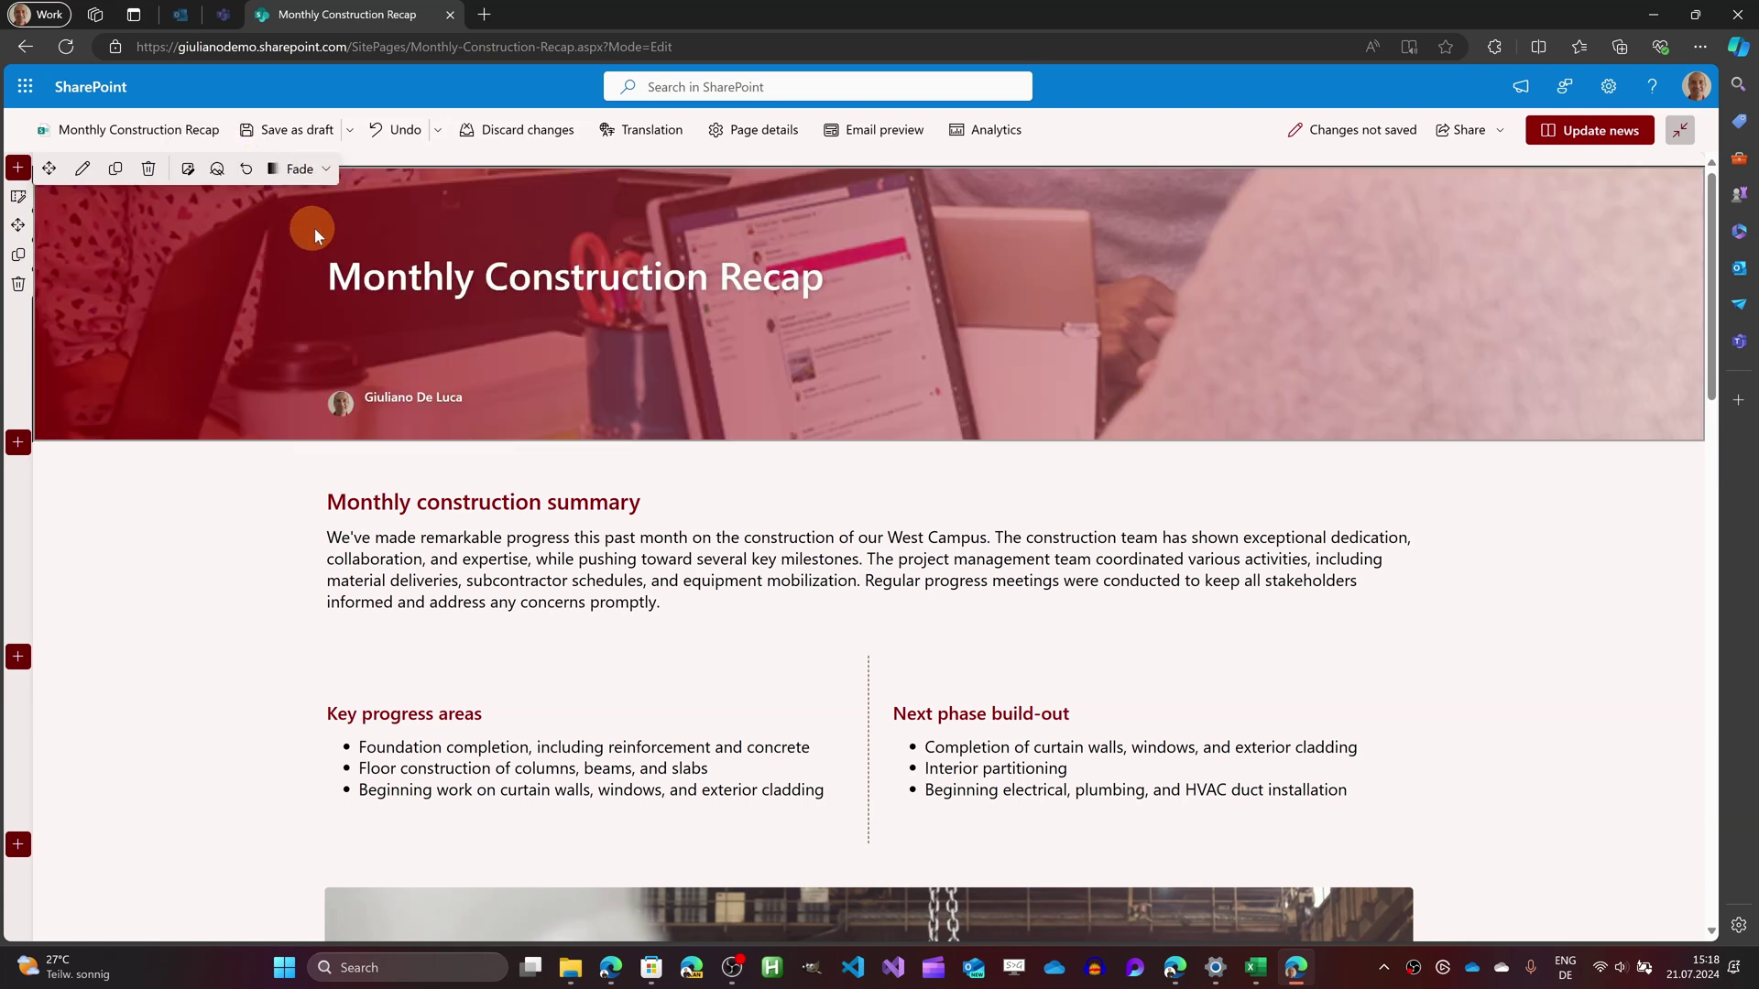
{"action": "left_click", "coordinate": [327, 170]}
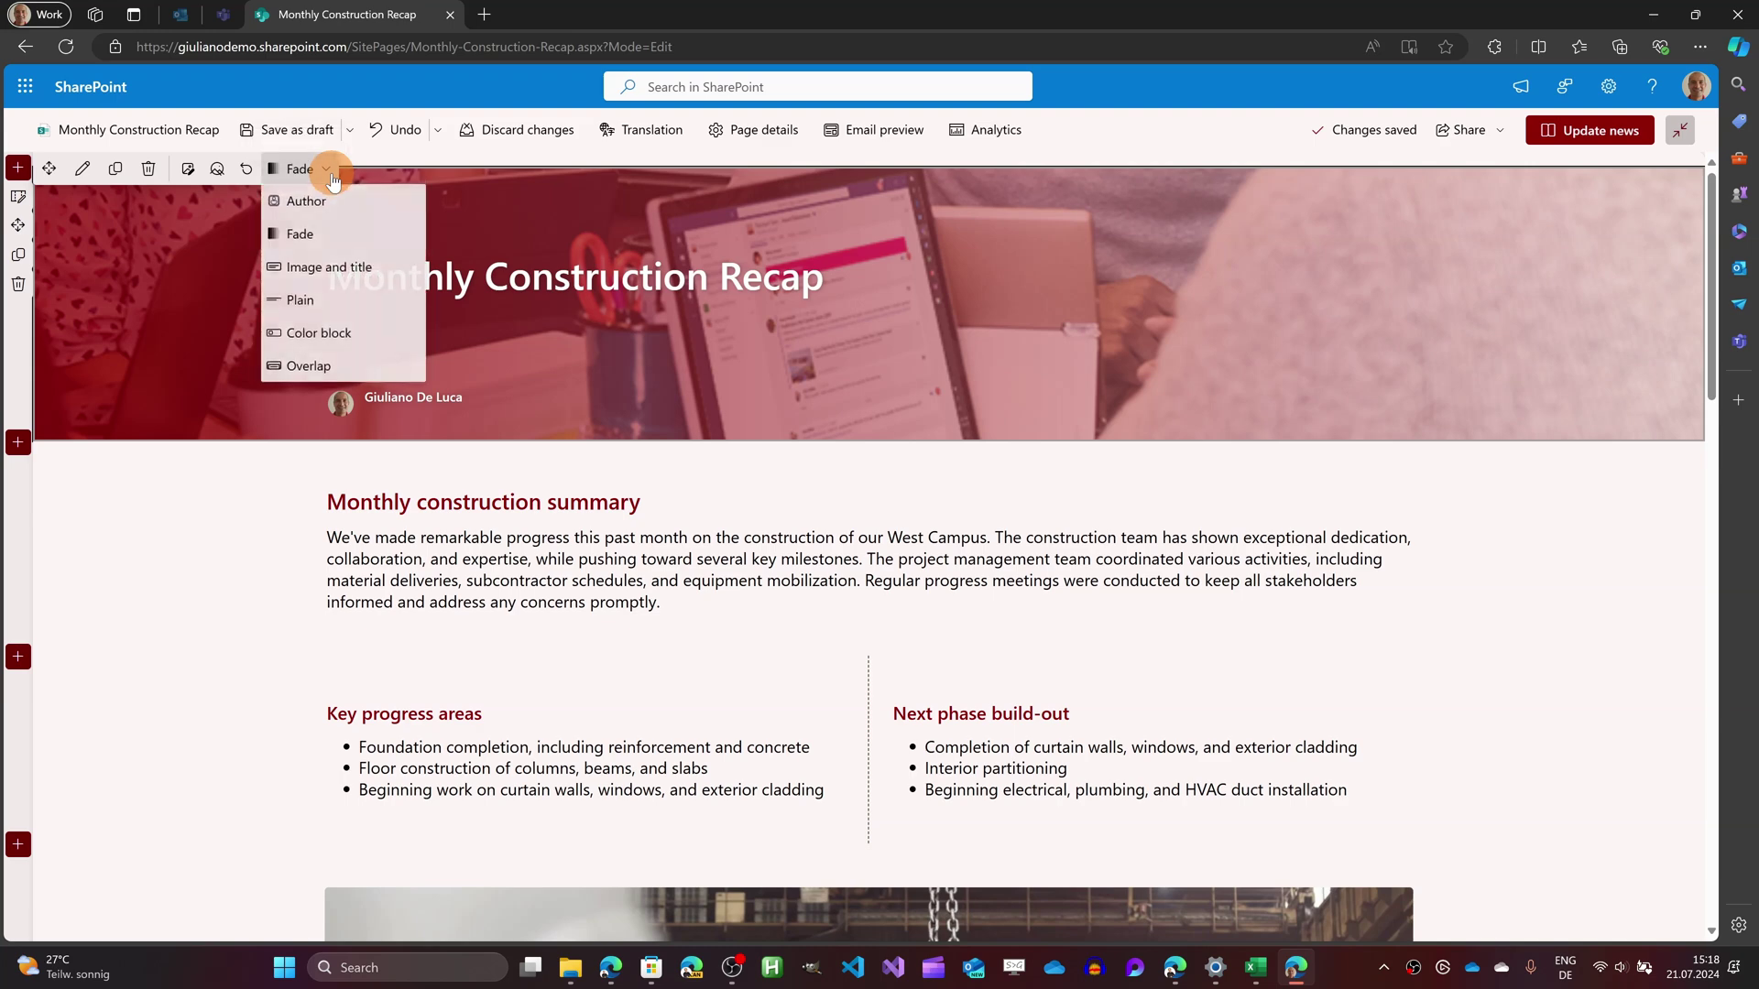
{"action": "left_click", "coordinate": [306, 271]}
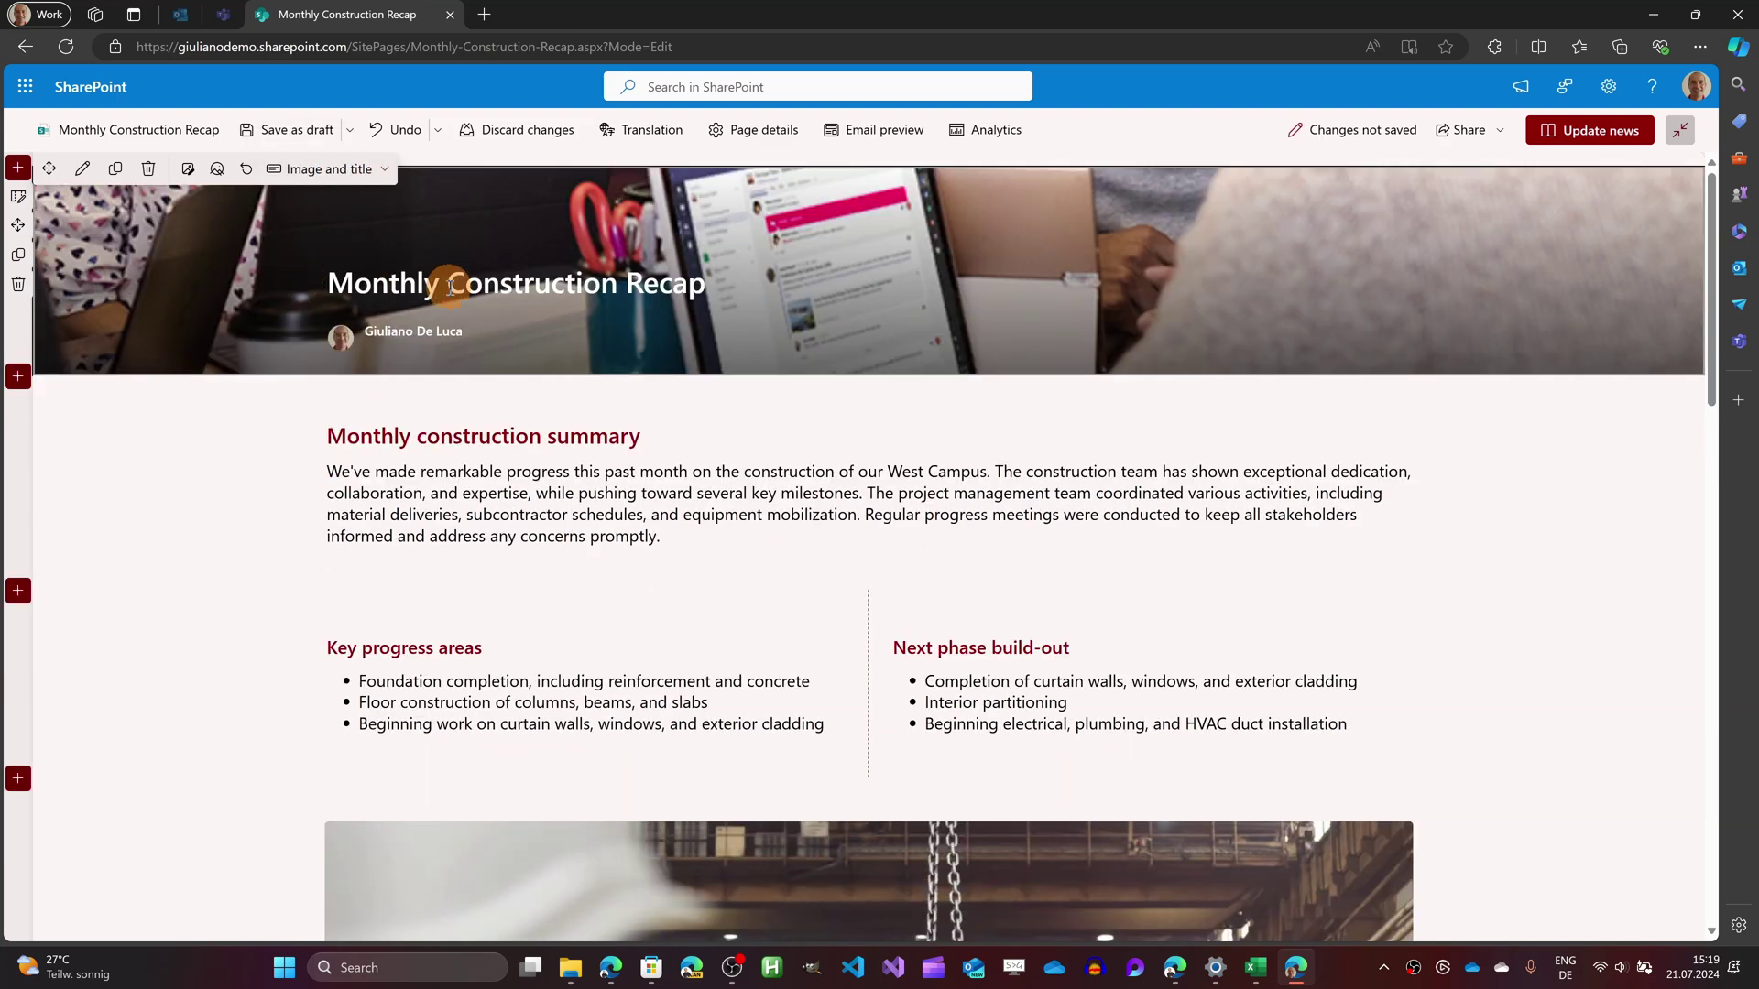
{"action": "left_click", "coordinate": [302, 170]}
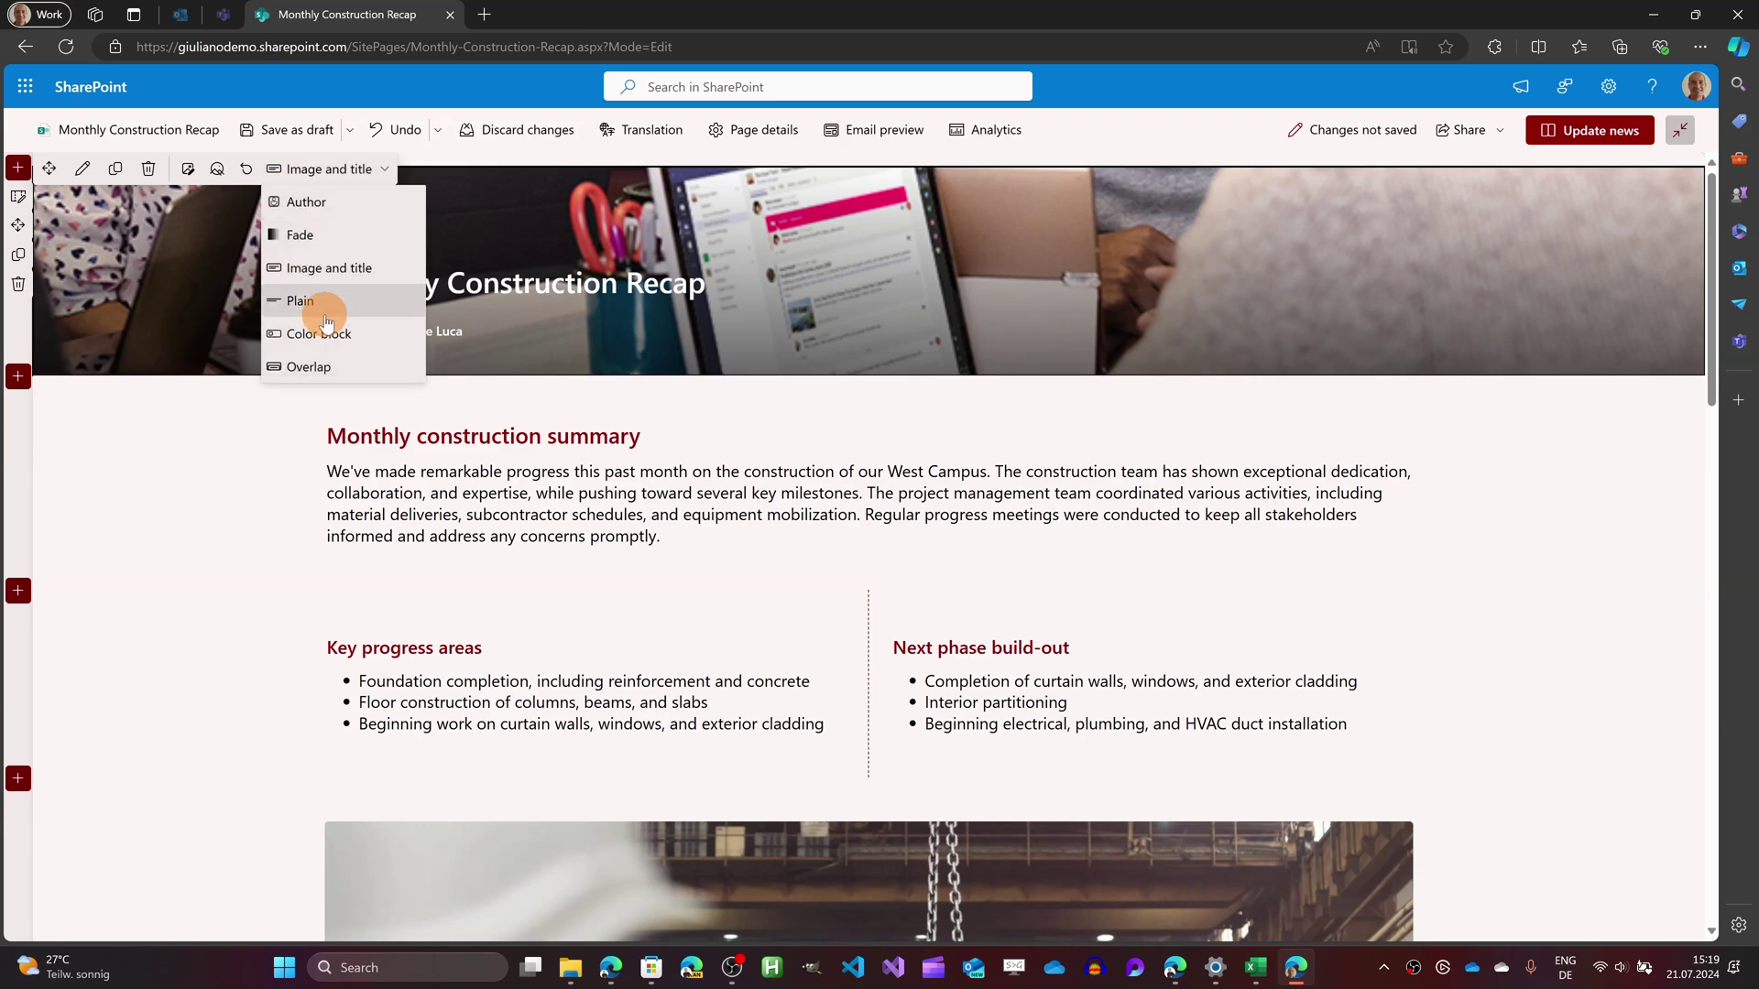
{"action": "left_click", "coordinate": [326, 301]}
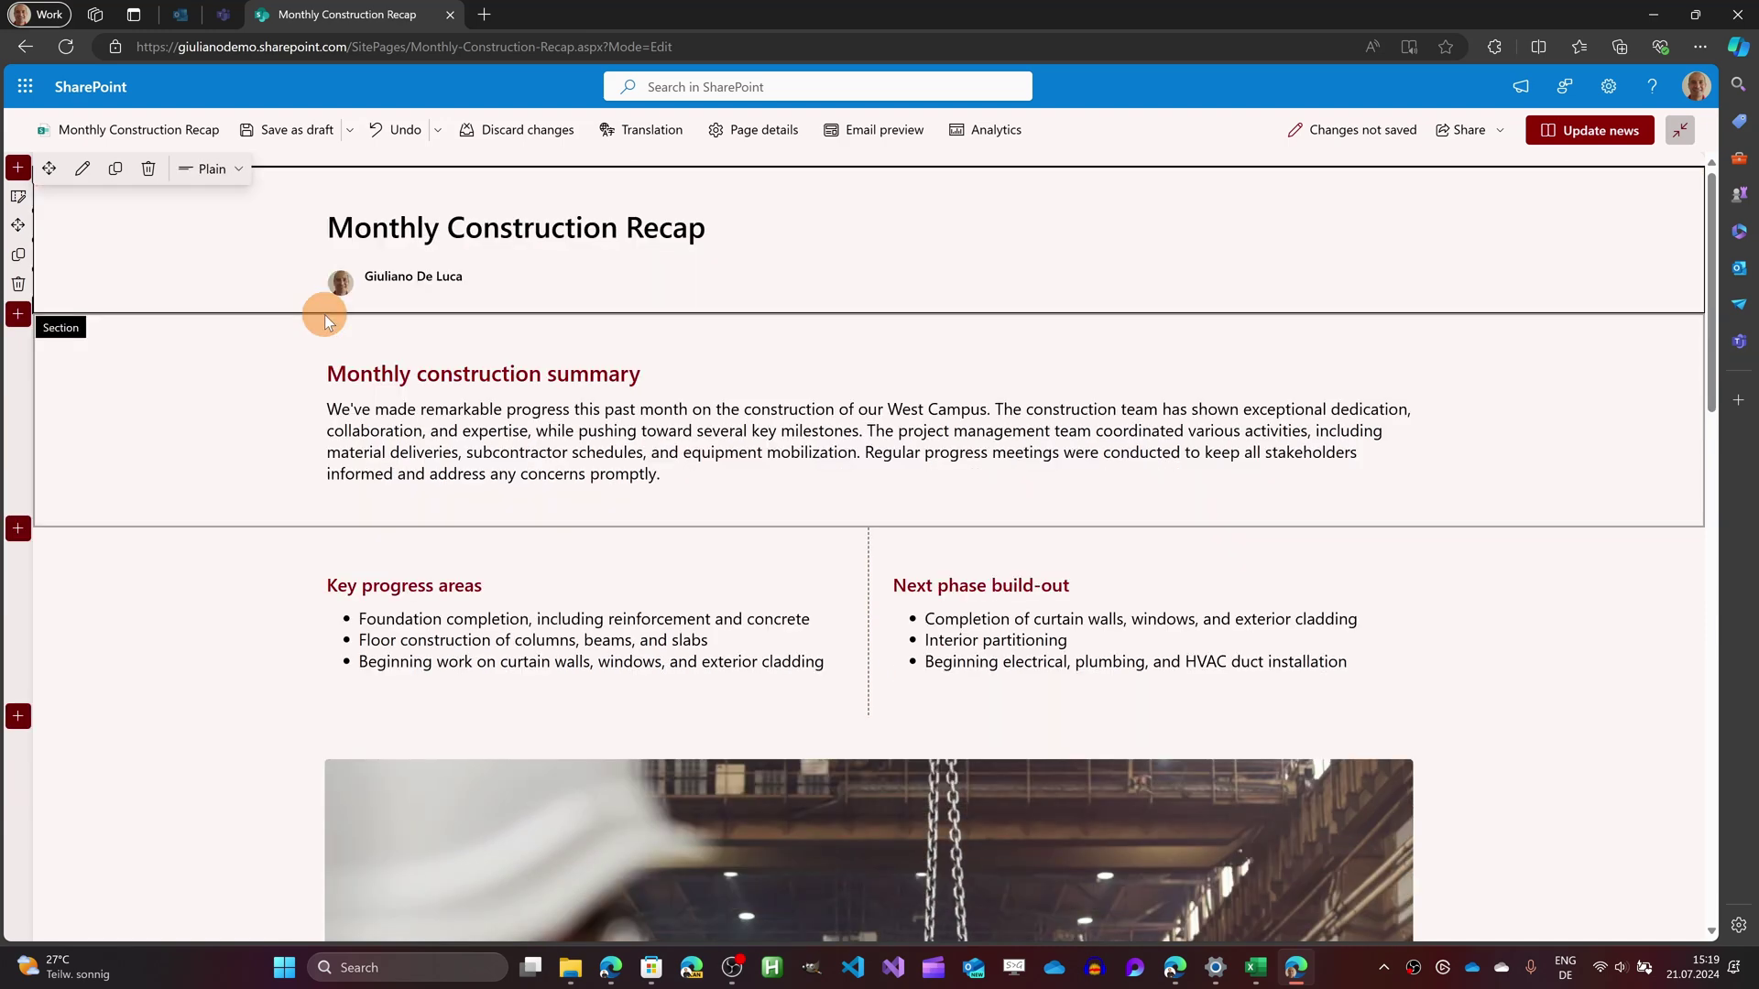
{"action": "left_click", "coordinate": [233, 171]}
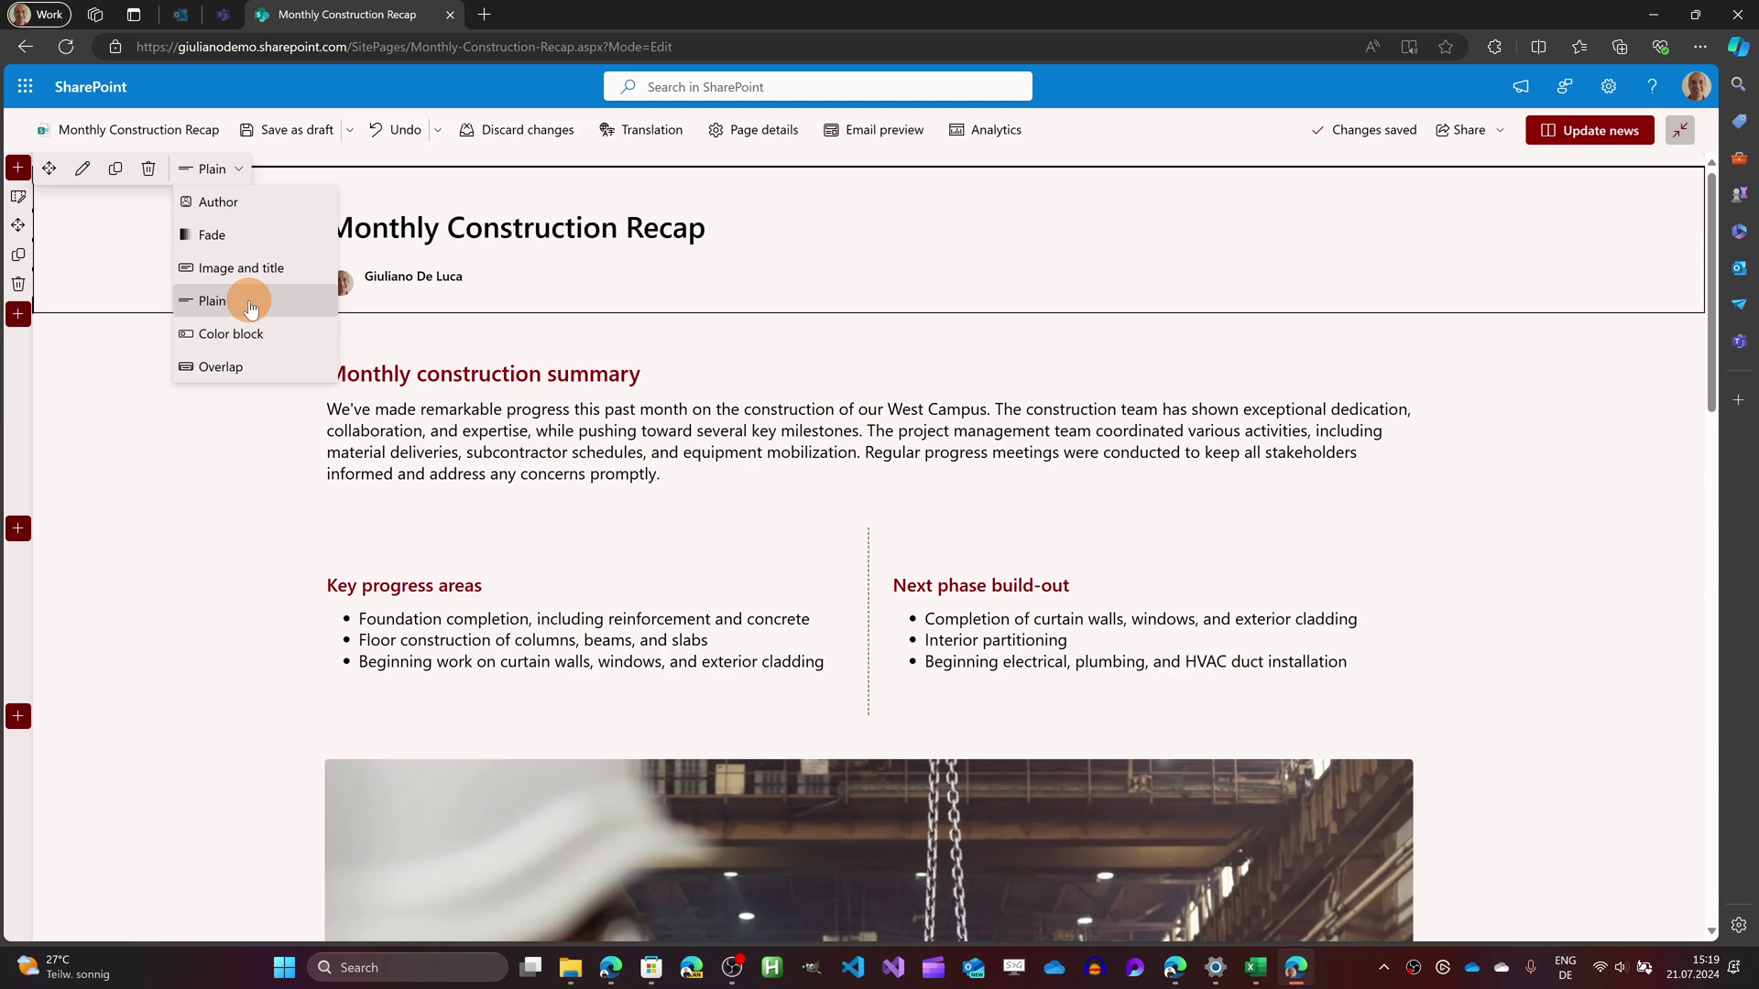
{"action": "left_click", "coordinate": [242, 334]}
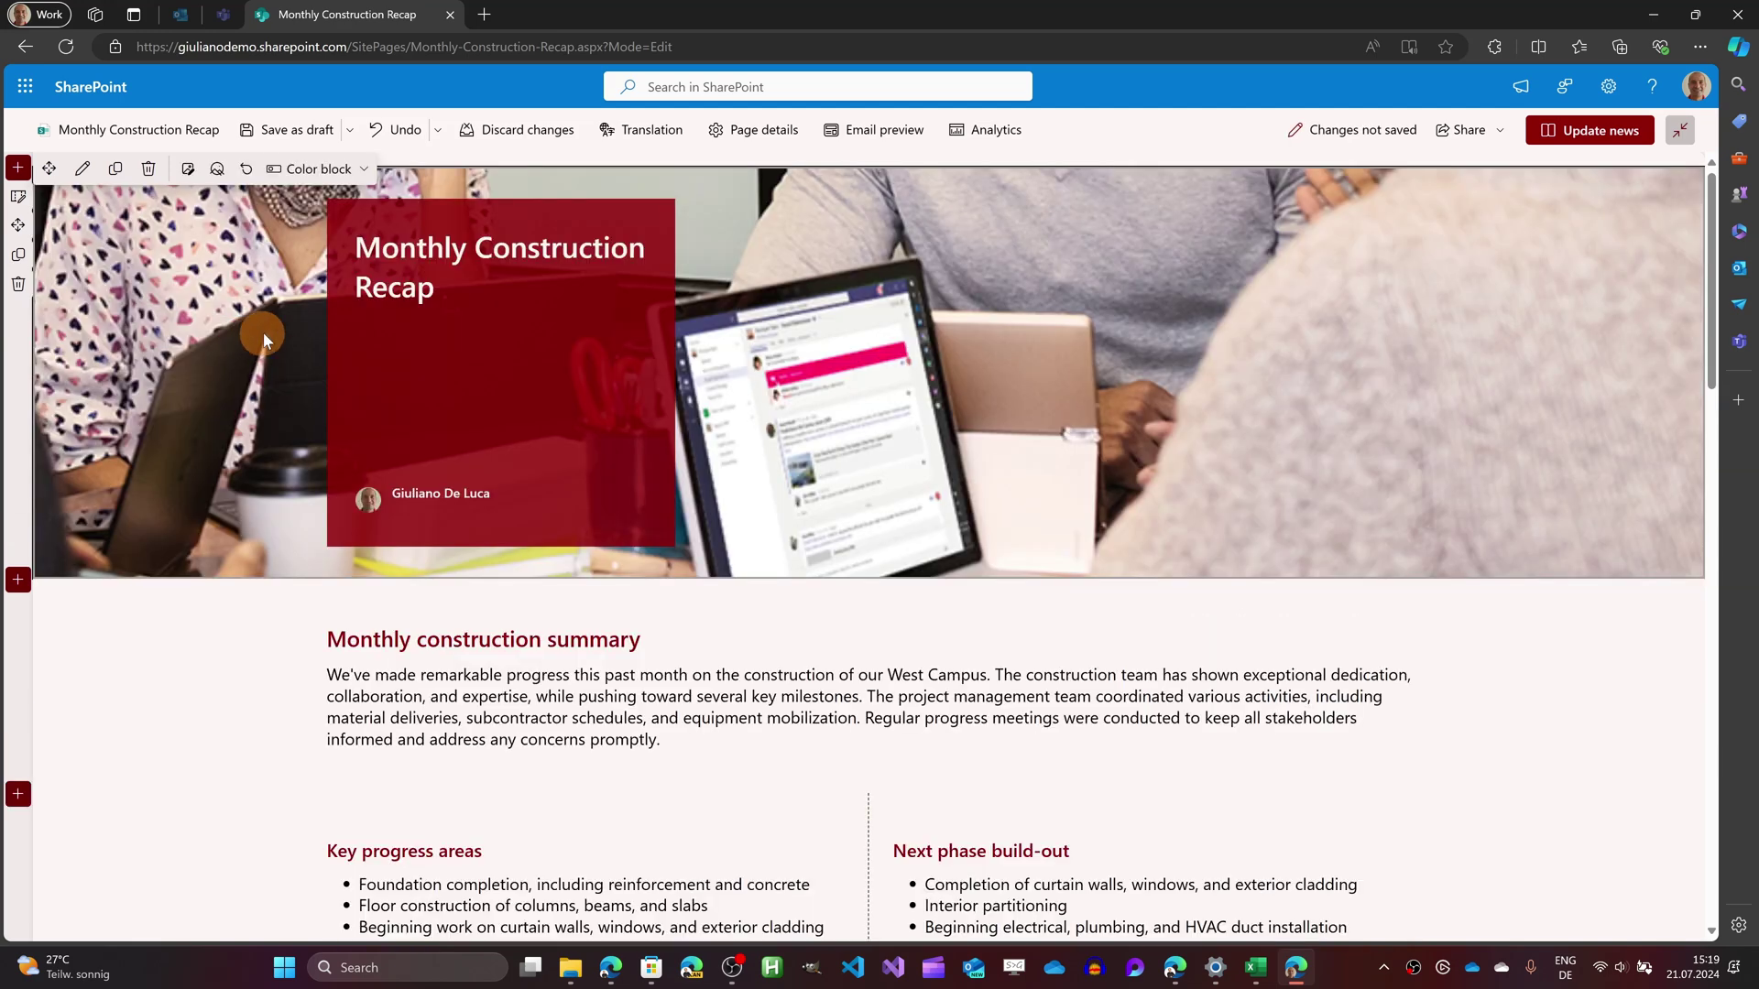
{"action": "left_click", "coordinate": [316, 169]}
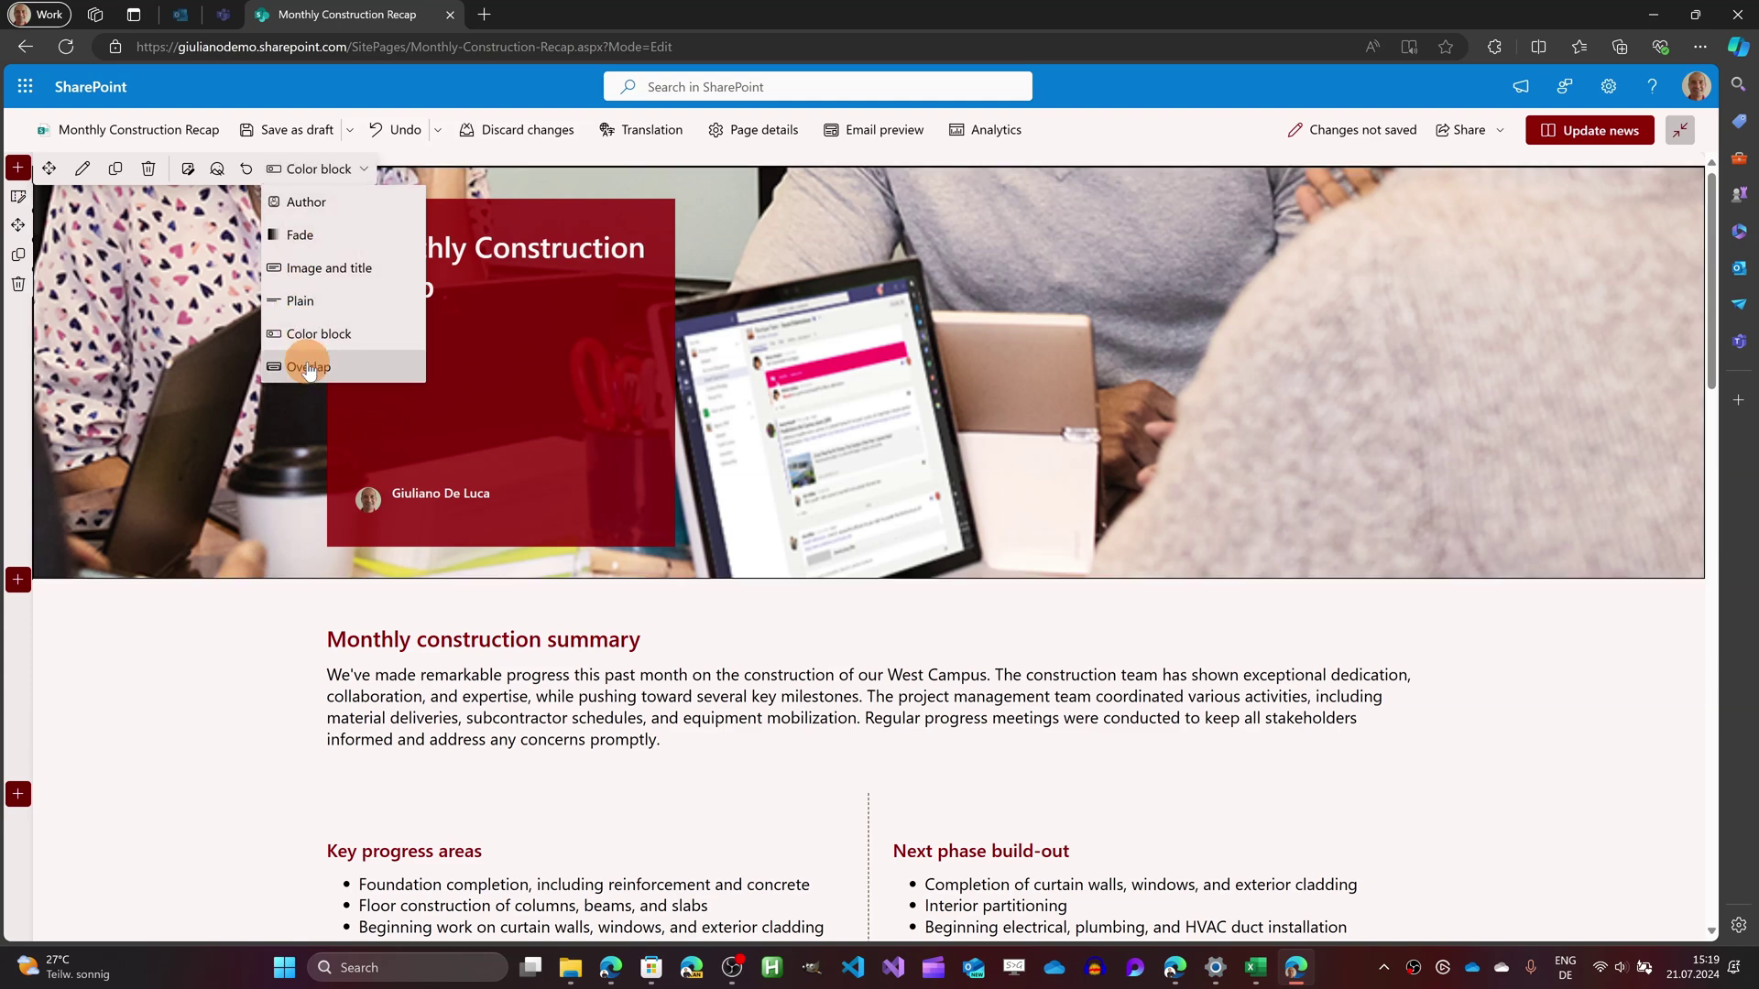
{"action": "left_click", "coordinate": [308, 367]}
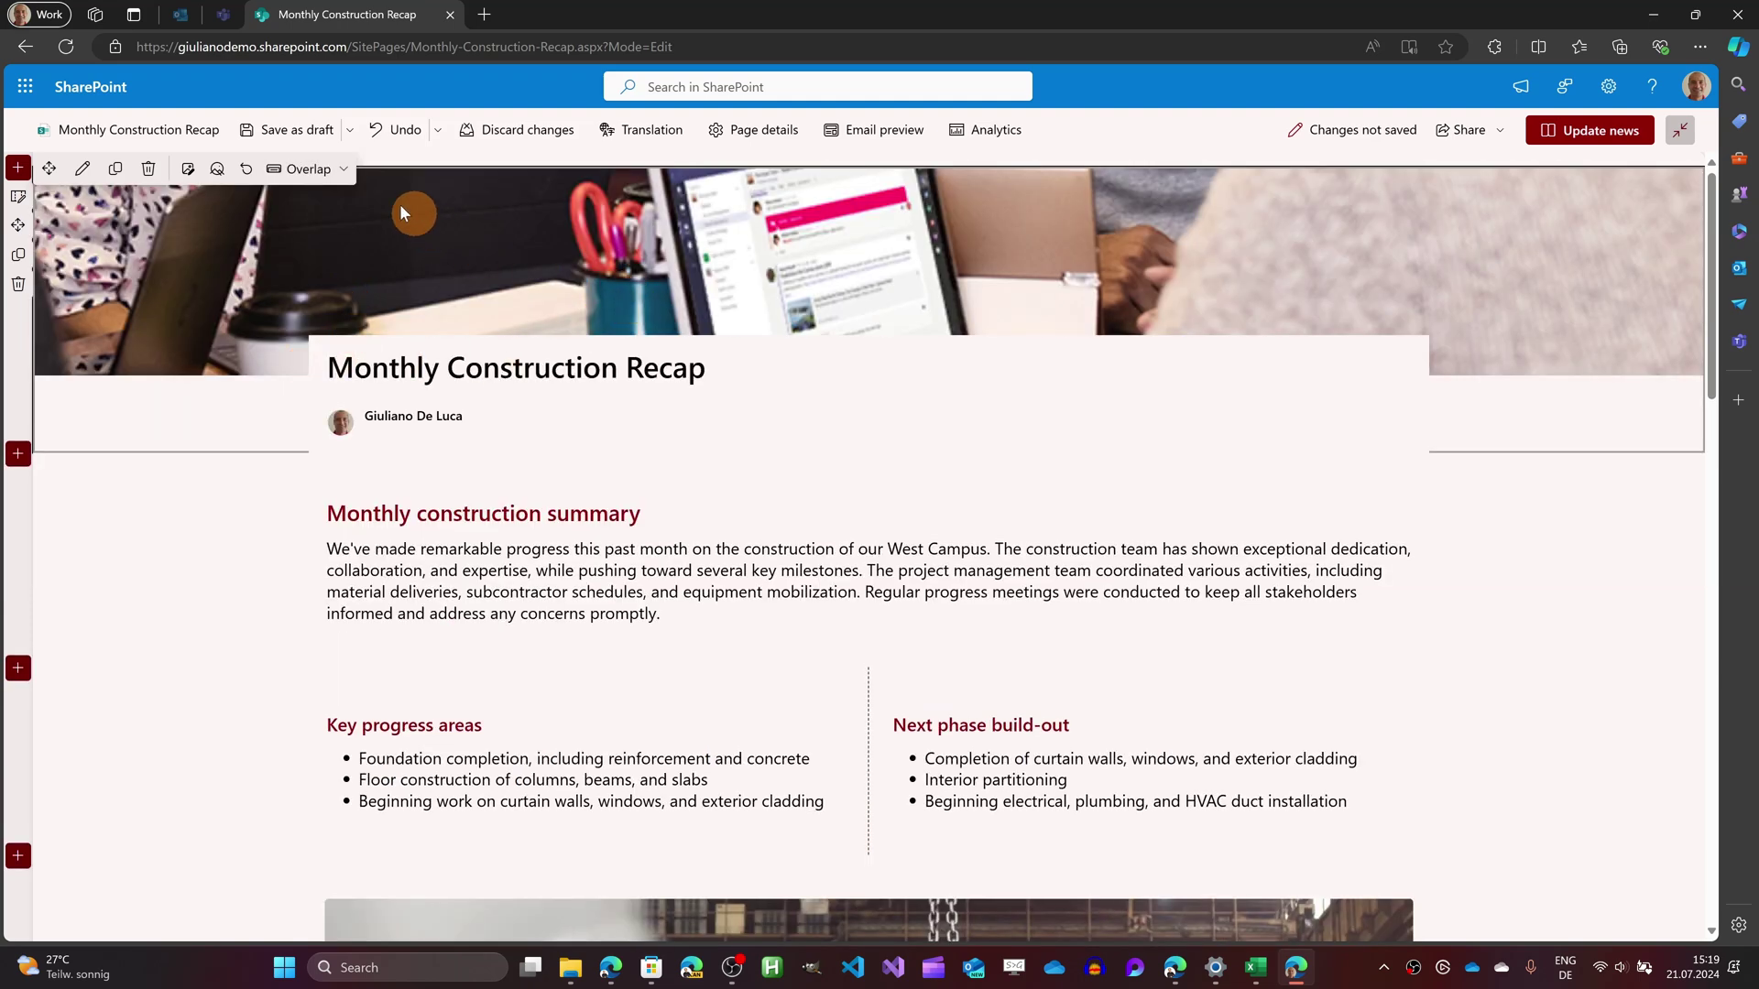
{"action": "left_click", "coordinate": [345, 172]}
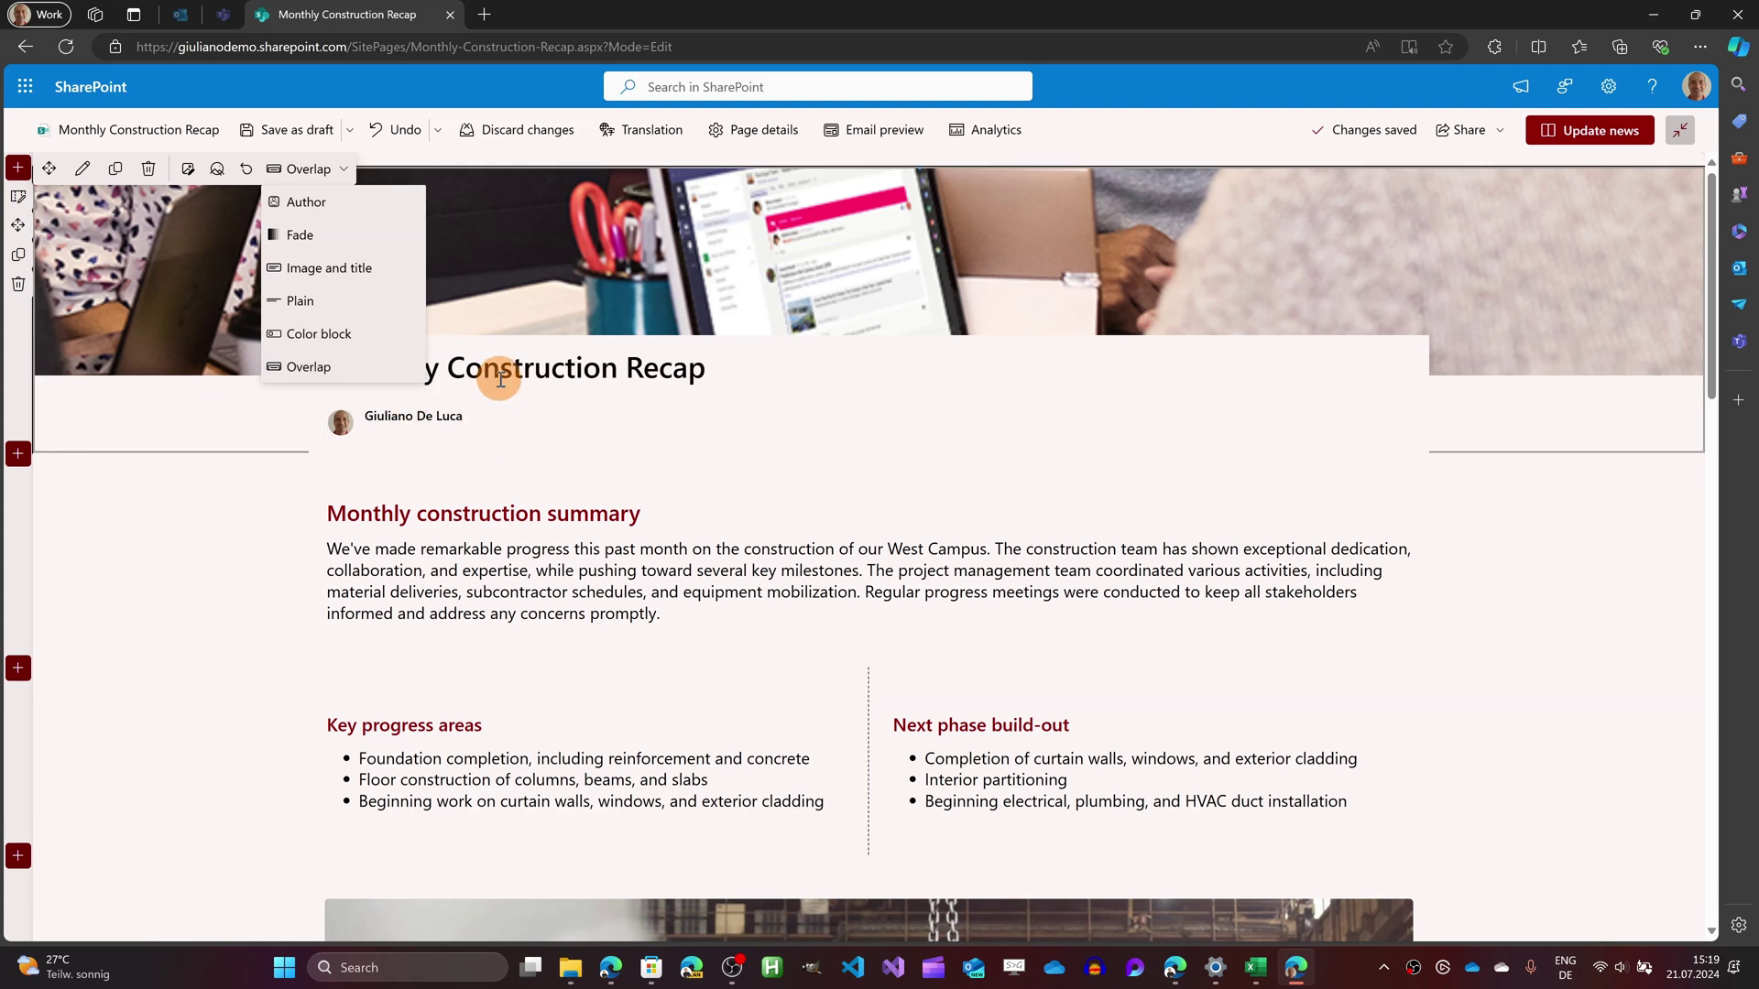
{"action": "left_click", "coordinate": [300, 235]}
{"action": "left_click", "coordinate": [306, 179]}
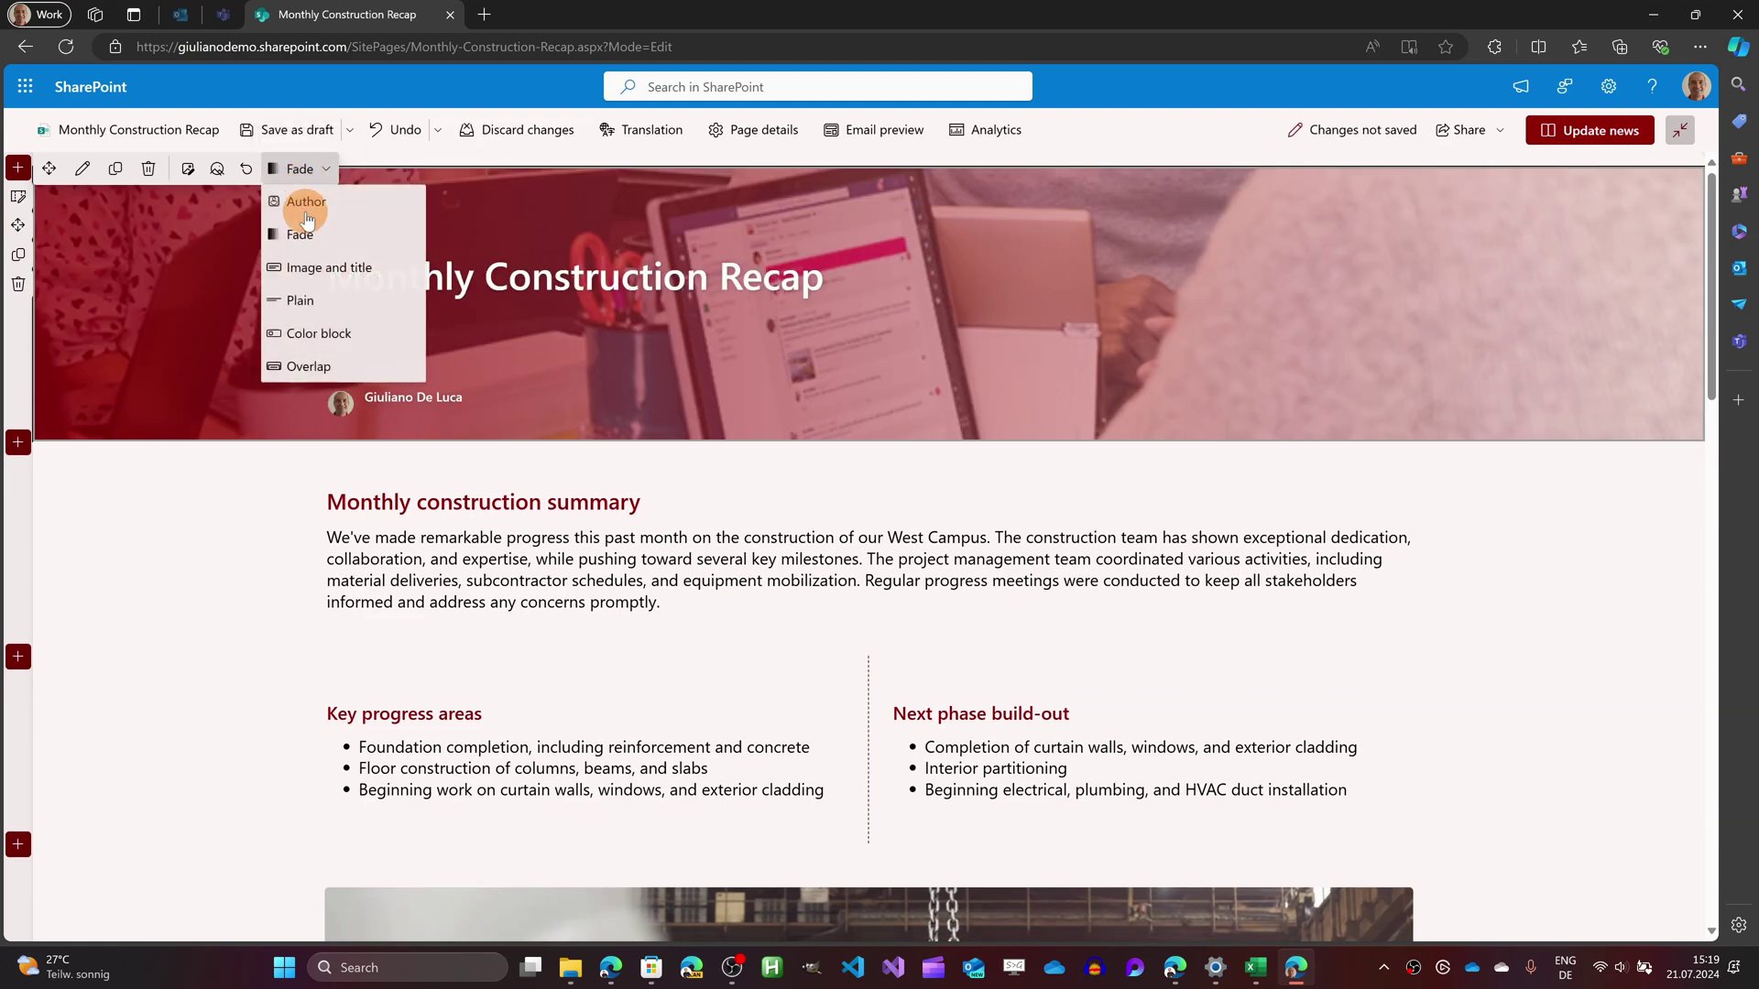
{"action": "left_click", "coordinate": [306, 261]}
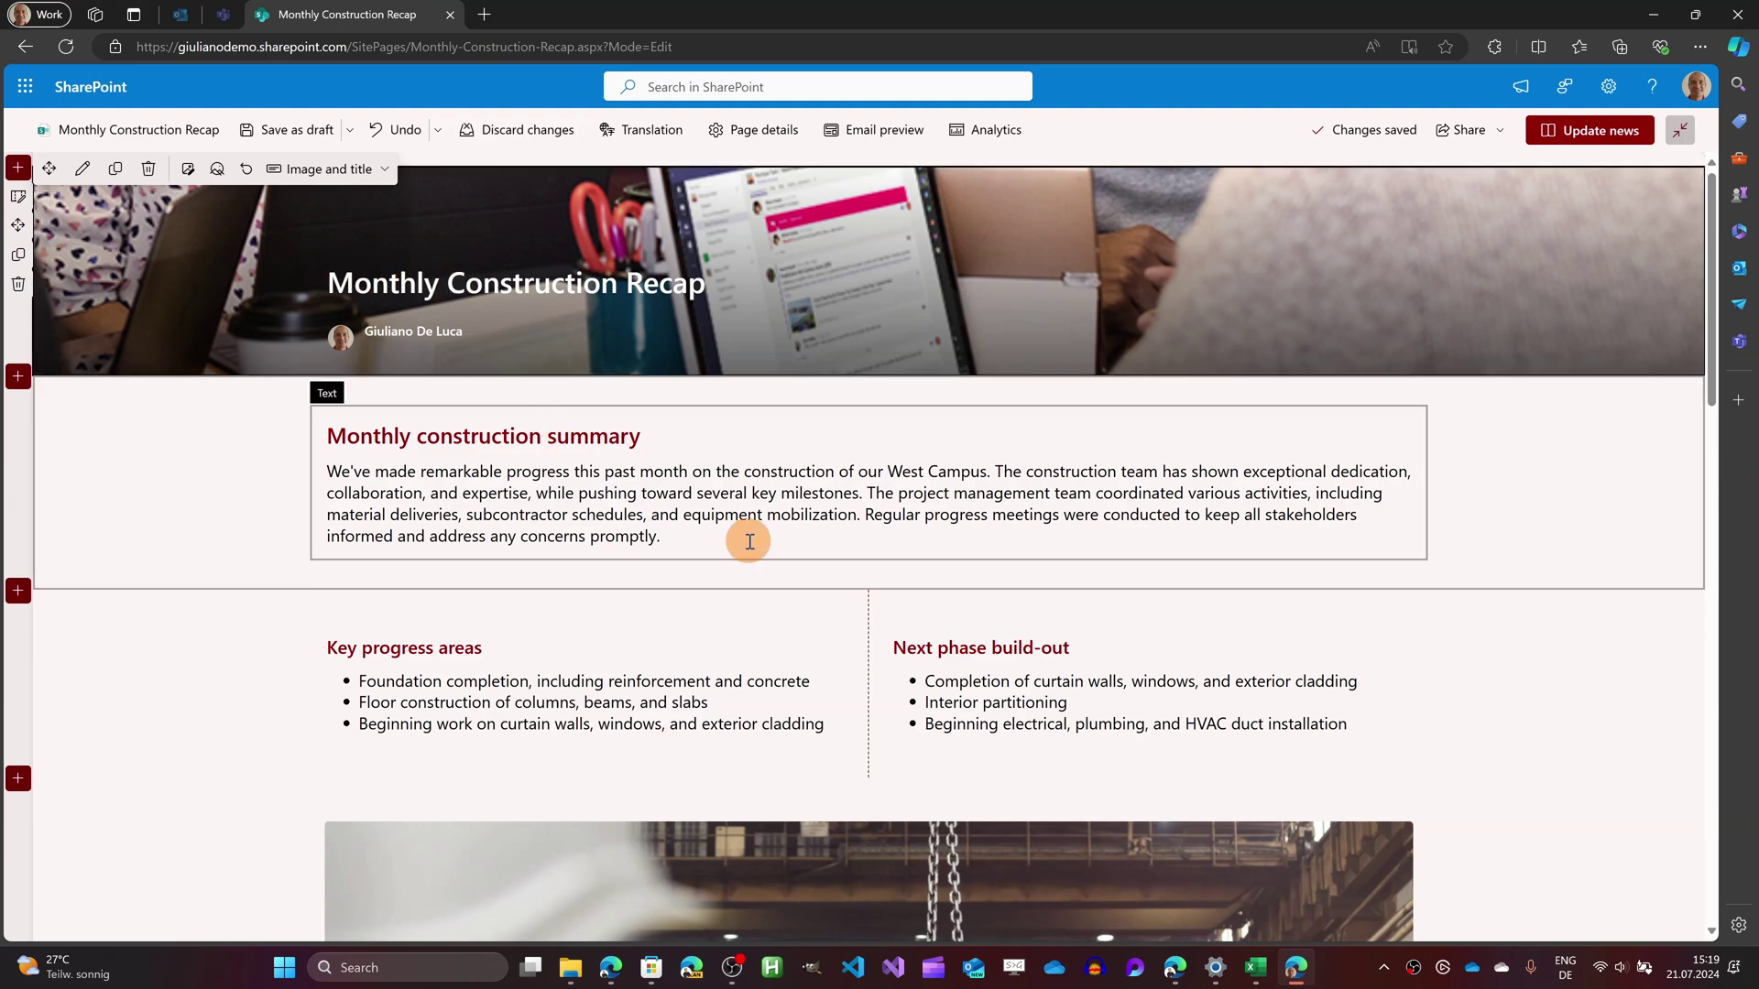
Insert a Banner web part below the safety text by searching 'ban'
{"action": "scroll", "coordinate": [749, 541], "scroll_direction": "down", "scroll_amount": 10}
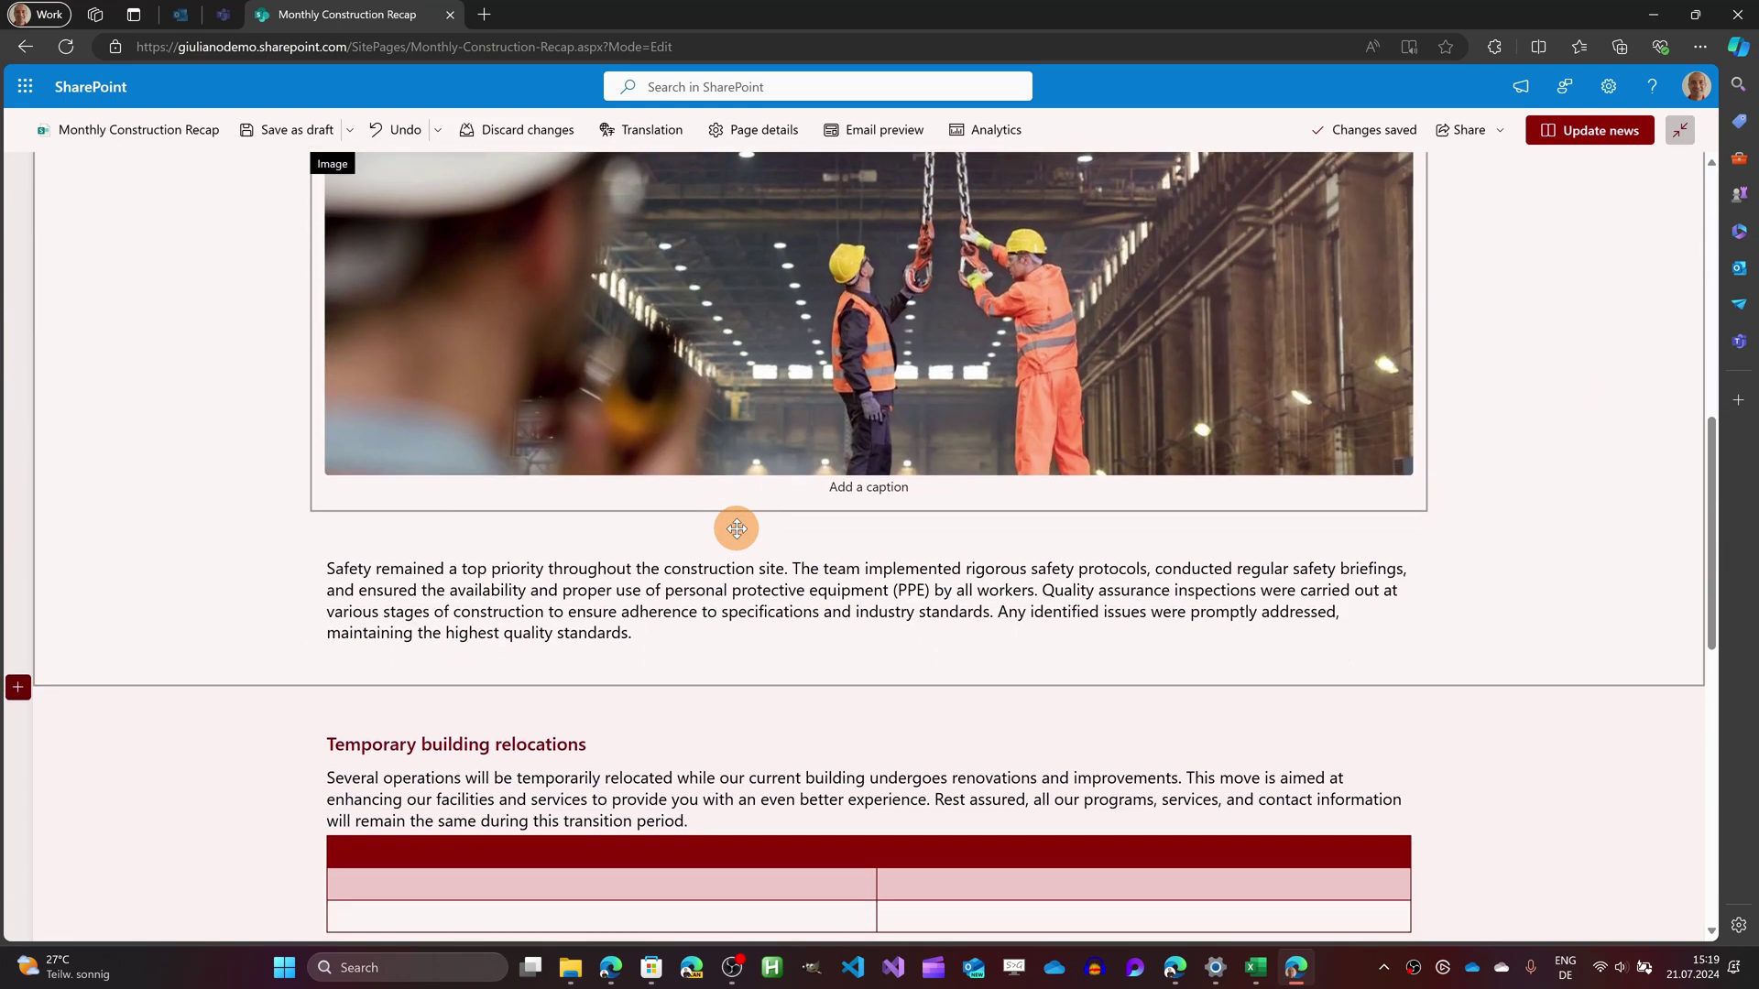
{"action": "scroll", "coordinate": [737, 529], "scroll_direction": "down", "scroll_amount": 5}
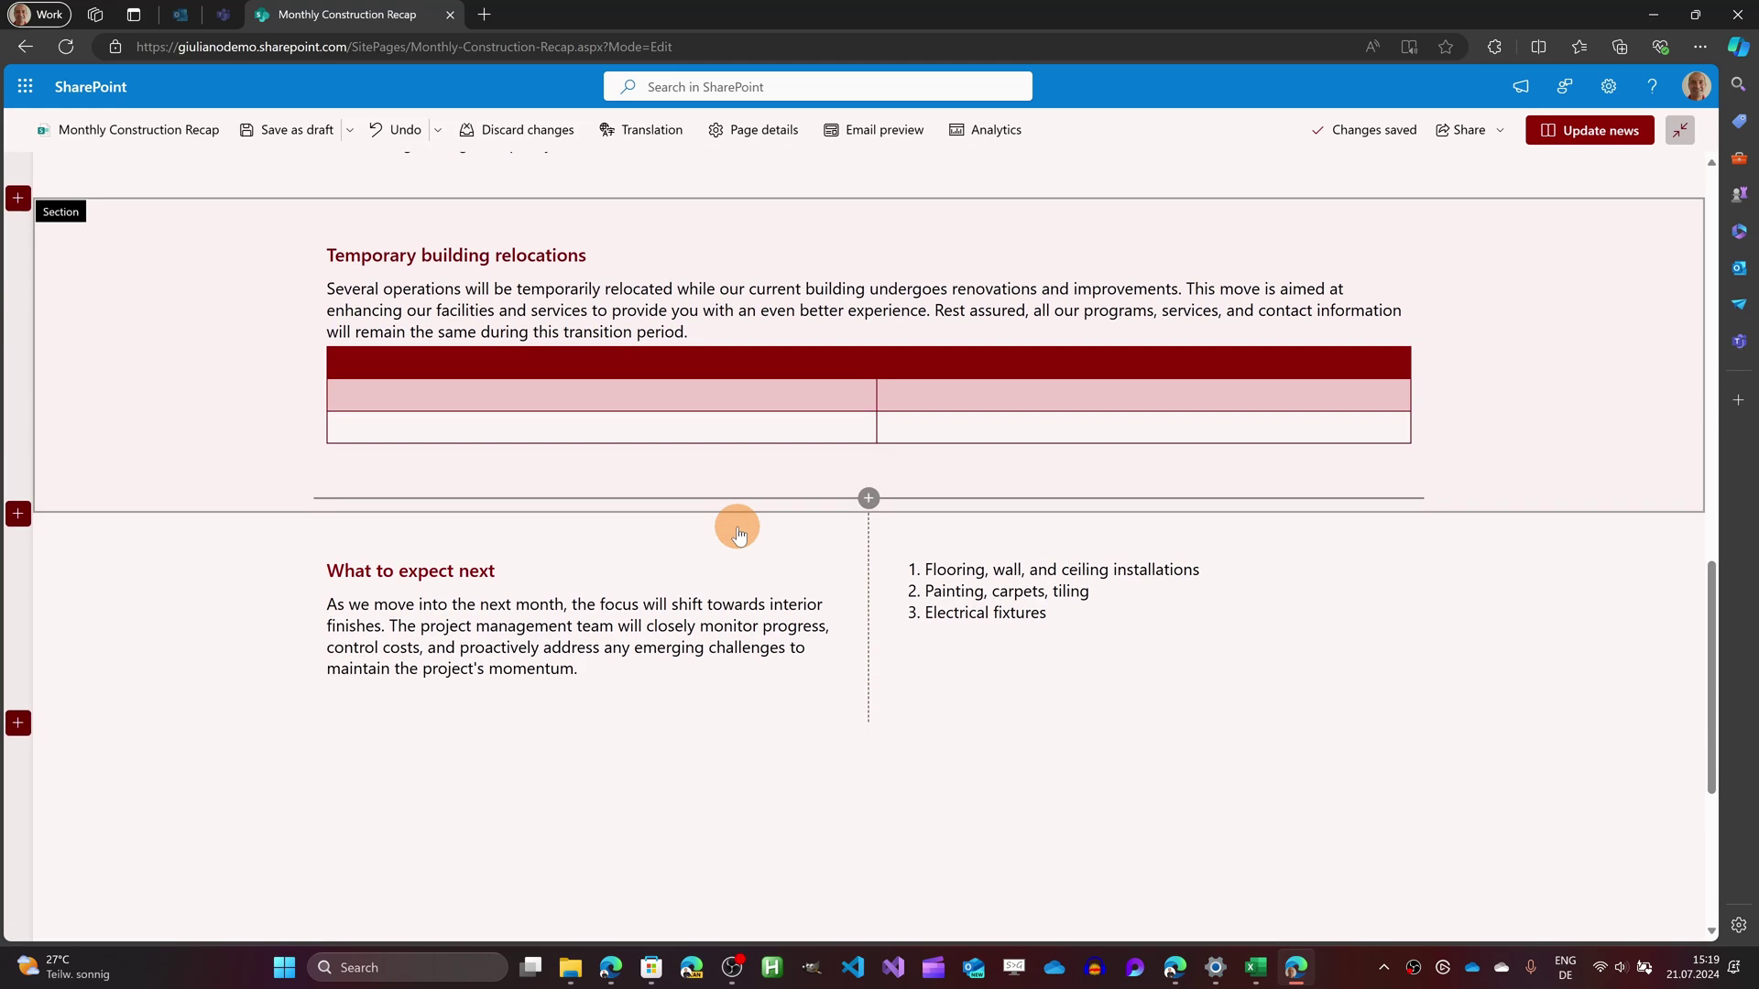
{"action": "scroll", "coordinate": [739, 528], "scroll_direction": "down", "scroll_amount": 3}
{"action": "scroll", "coordinate": [738, 529], "scroll_direction": "up", "scroll_amount": 7}
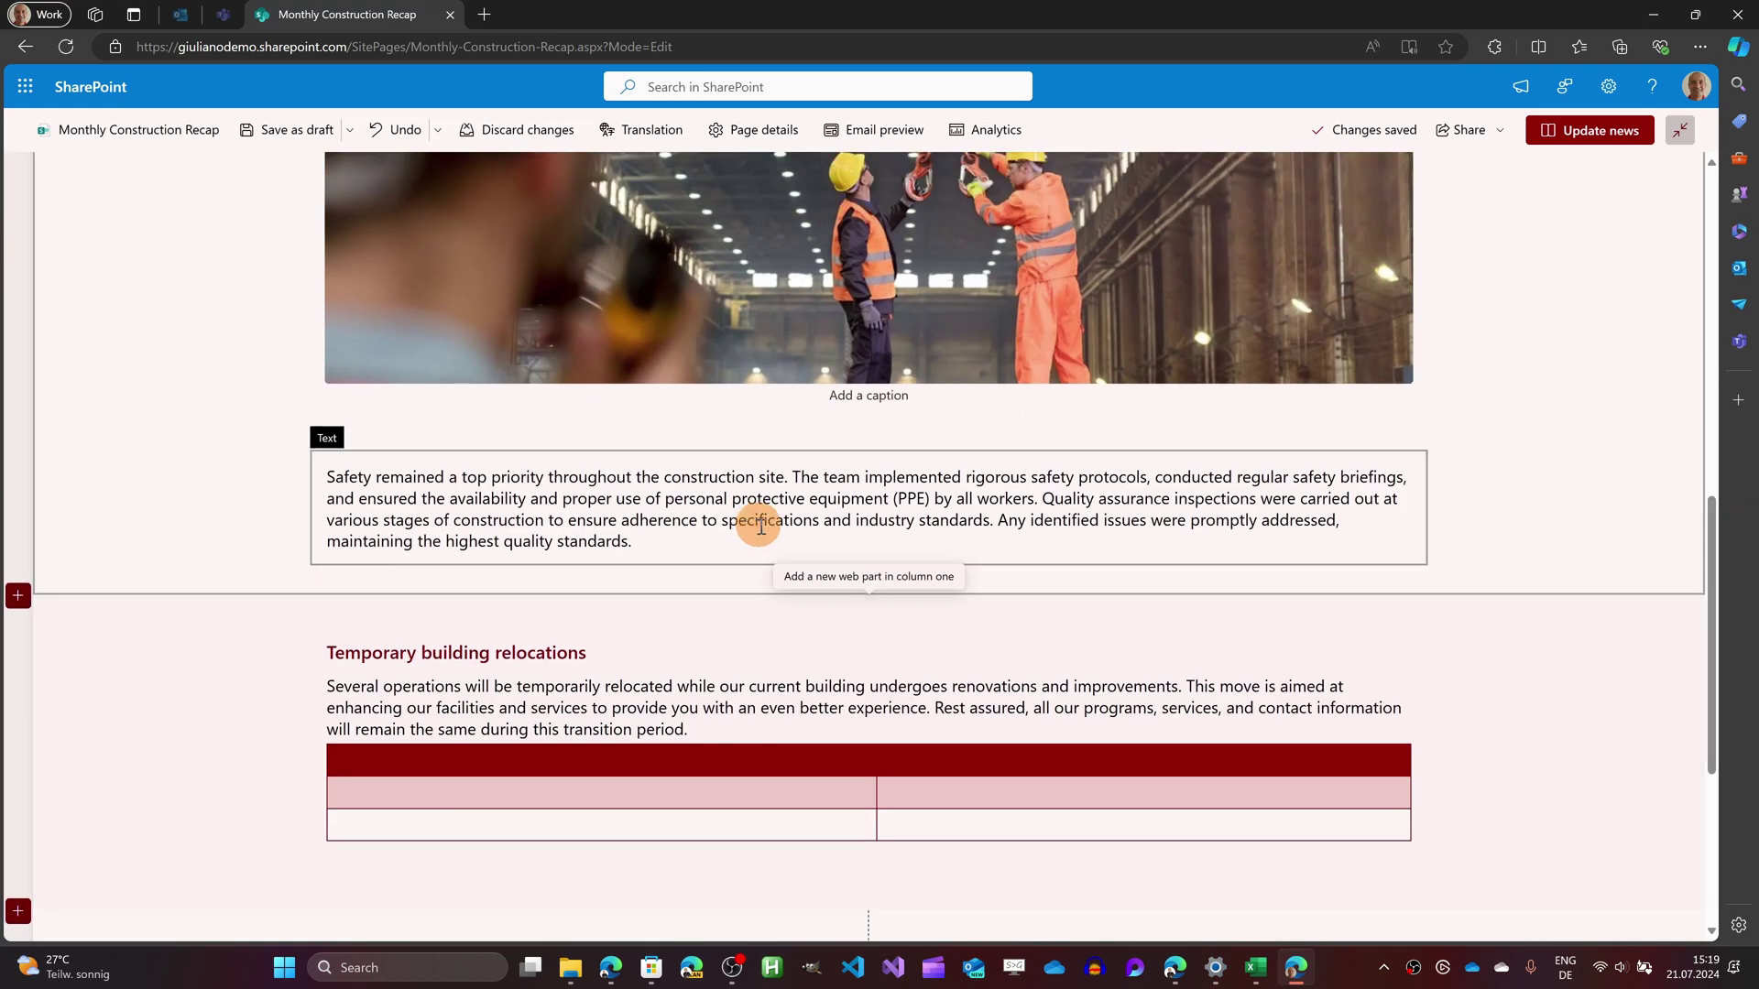
{"action": "left_click", "coordinate": [870, 611]}
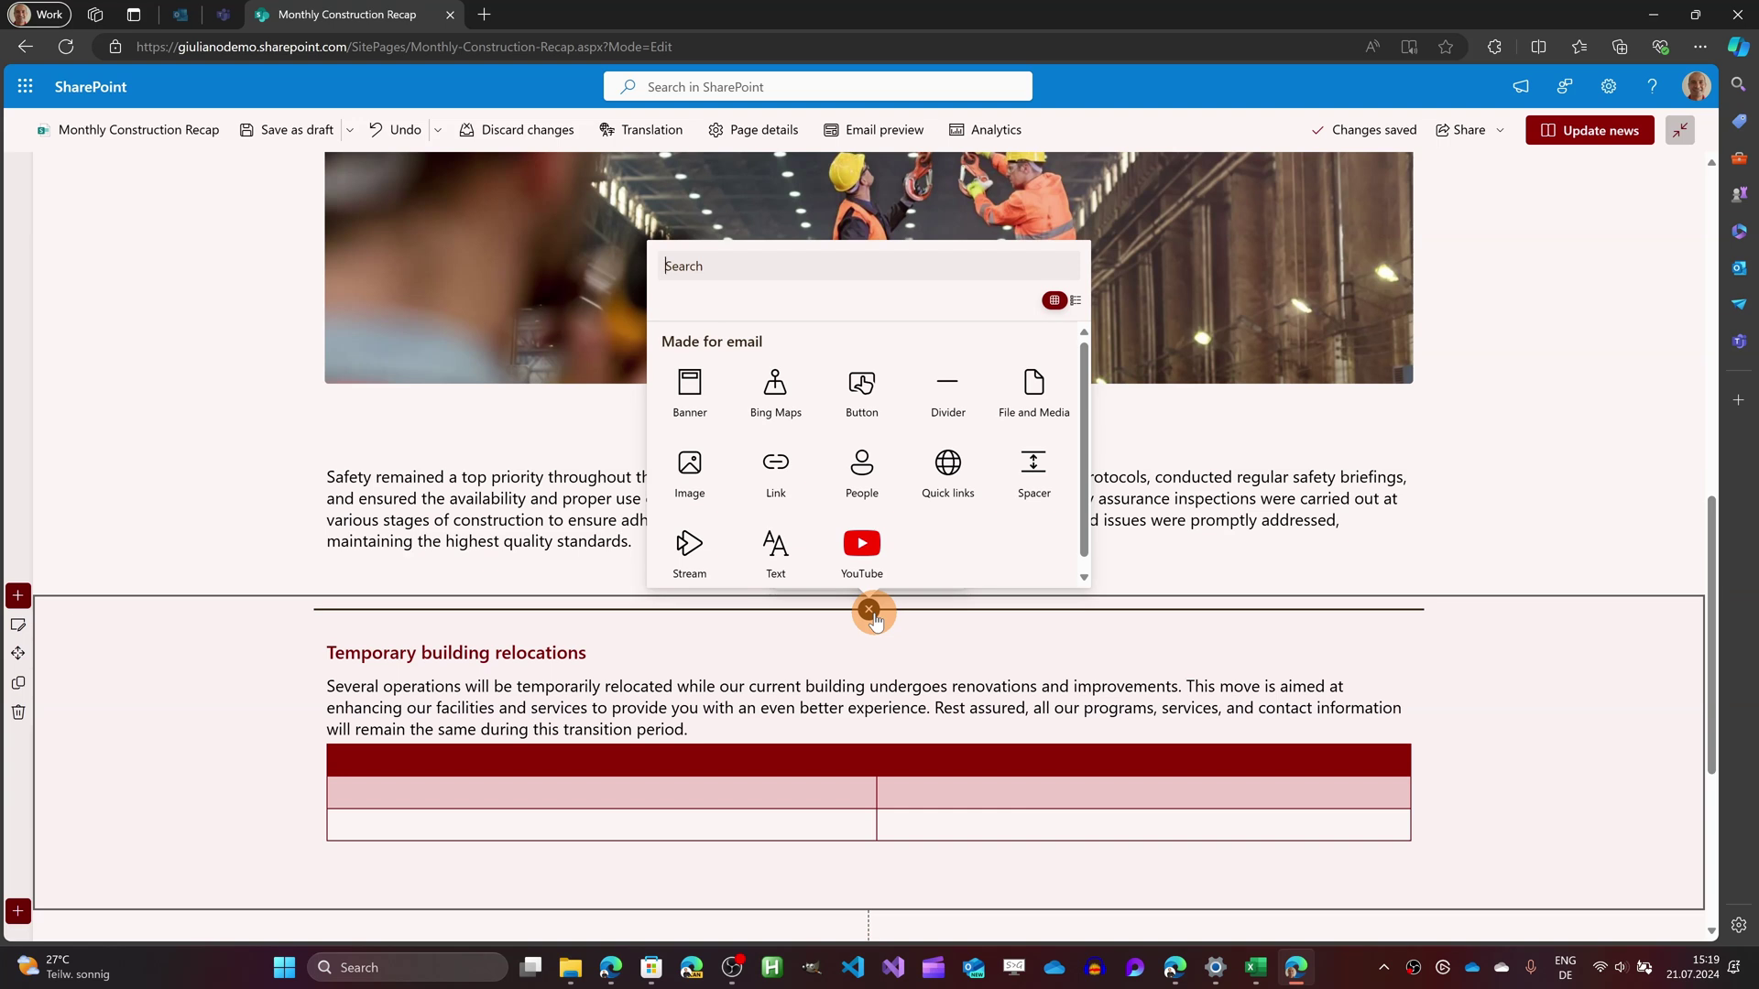
{"action": "type", "text": "ban"}
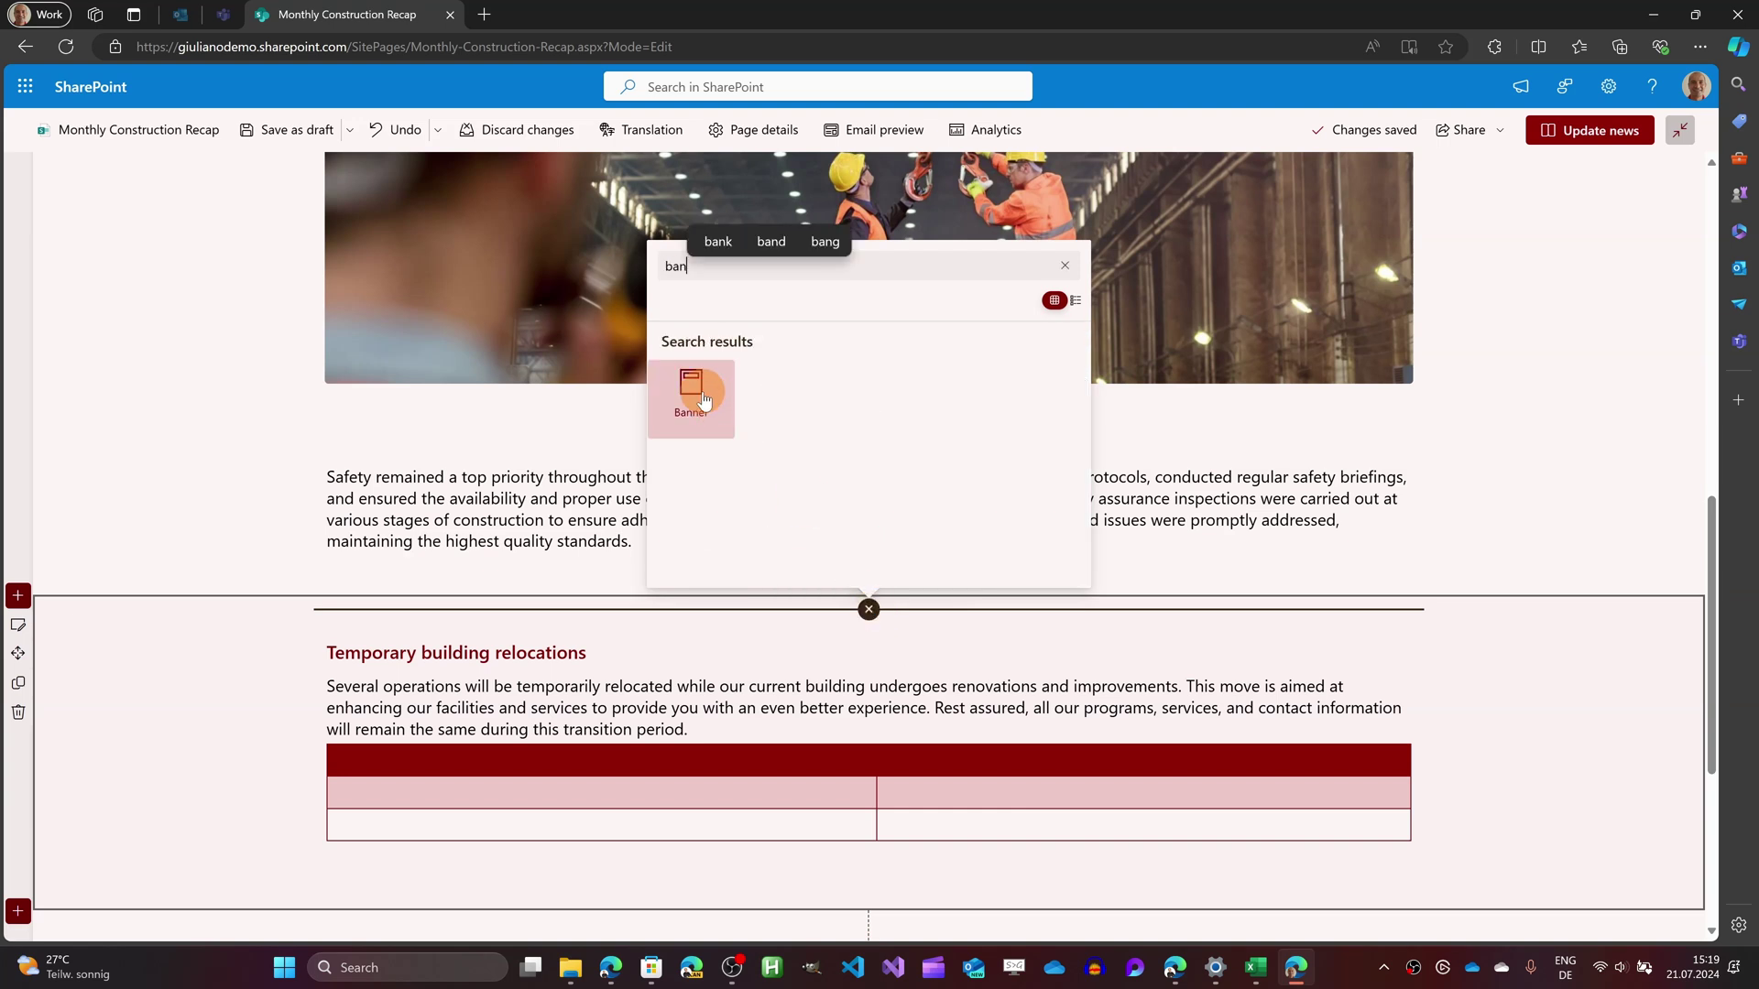
{"action": "left_click", "coordinate": [690, 389]}
Head the banner 'Building', remove its author, and switch it to the Plain layout
{"action": "scroll", "coordinate": [767, 564], "scroll_direction": "down", "scroll_amount": 2}
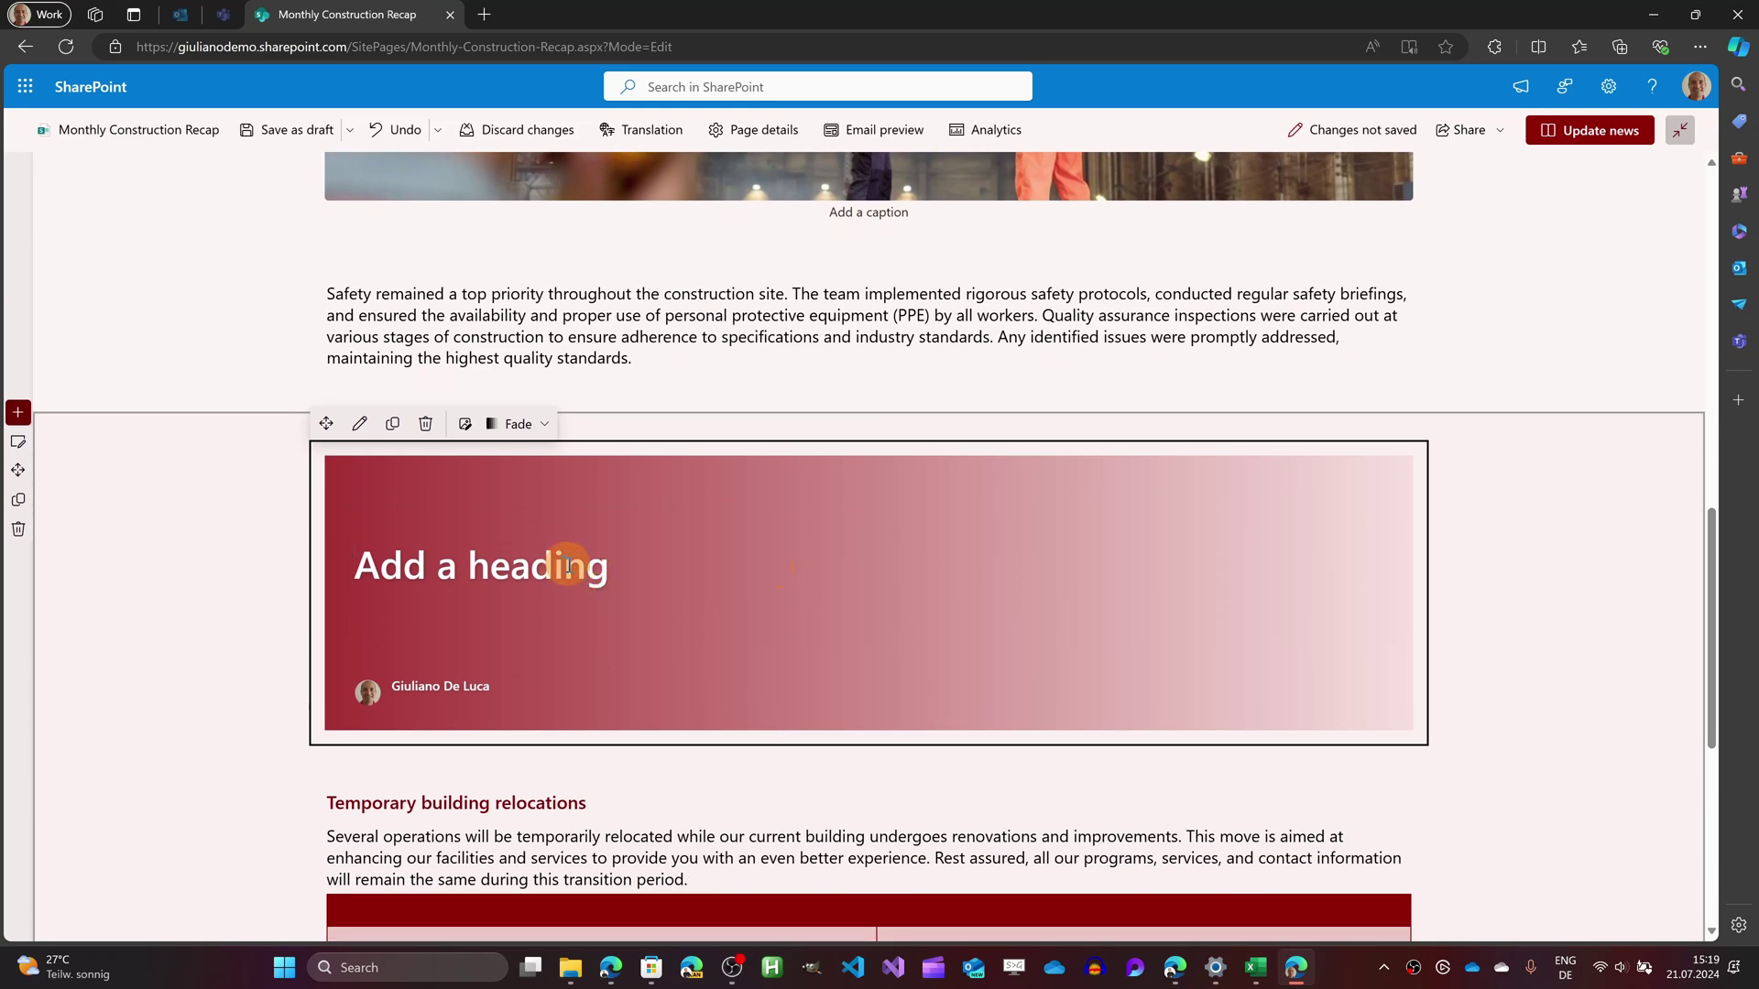
{"action": "scroll", "coordinate": [564, 573], "scroll_direction": "down", "scroll_amount": 1}
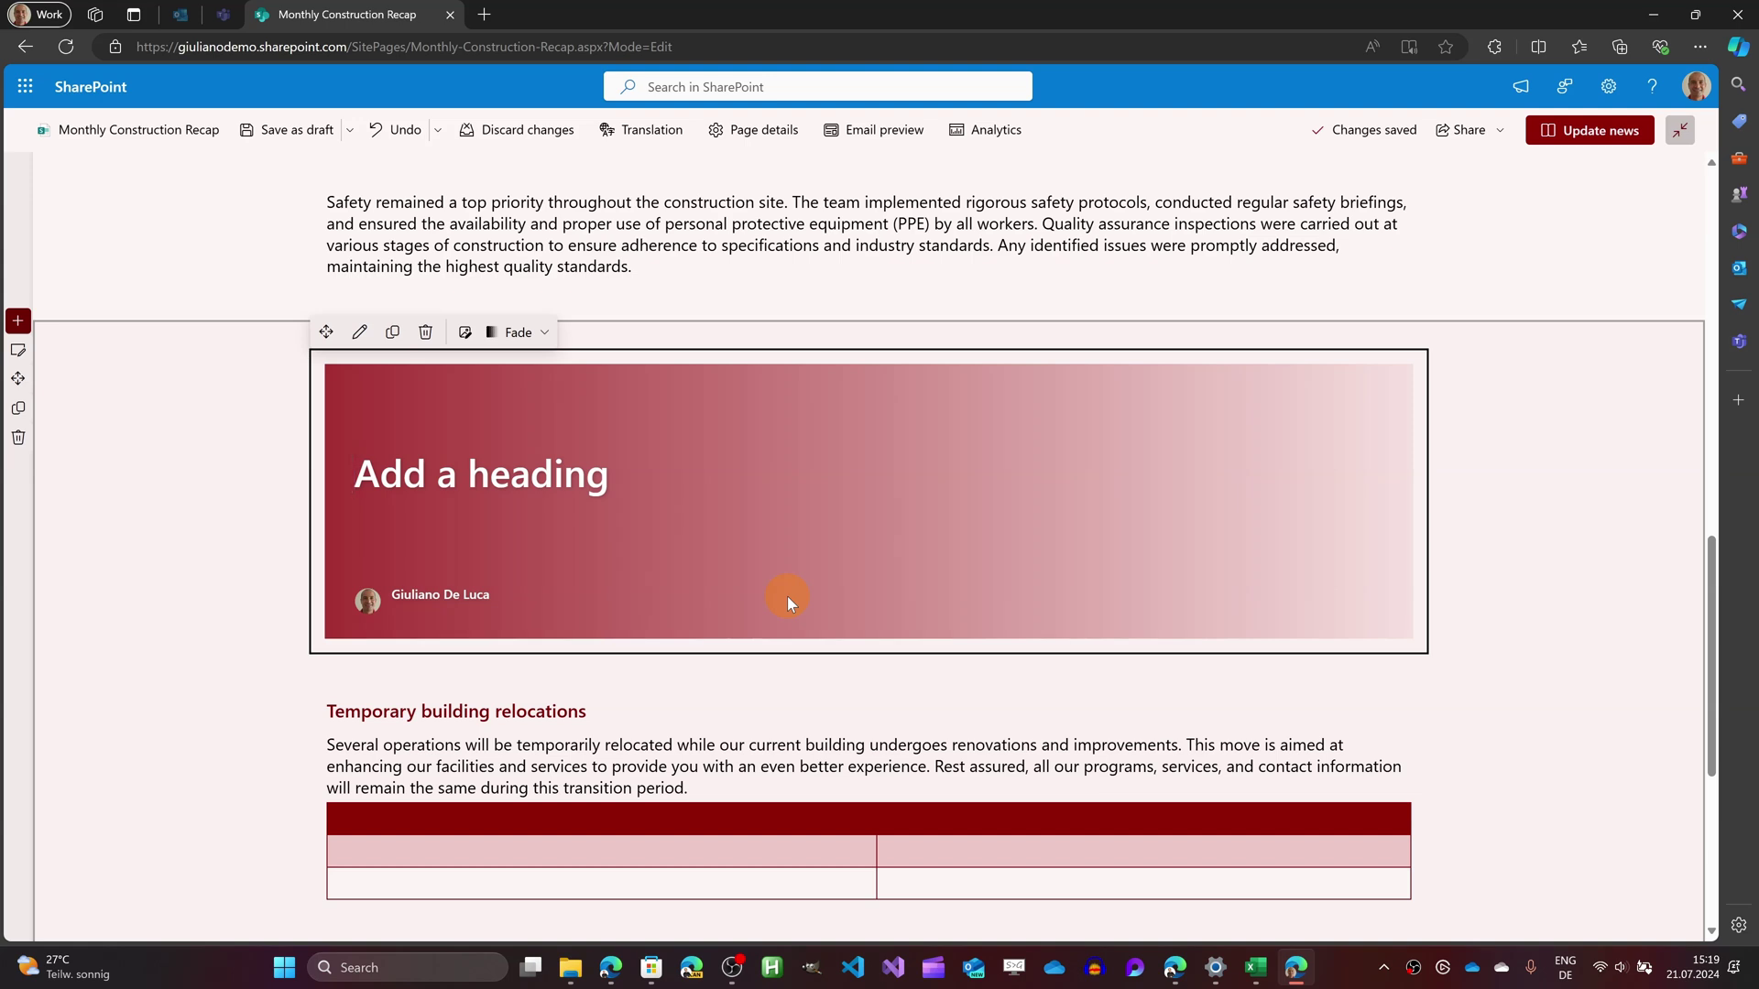
{"action": "type", "text": "Building"}
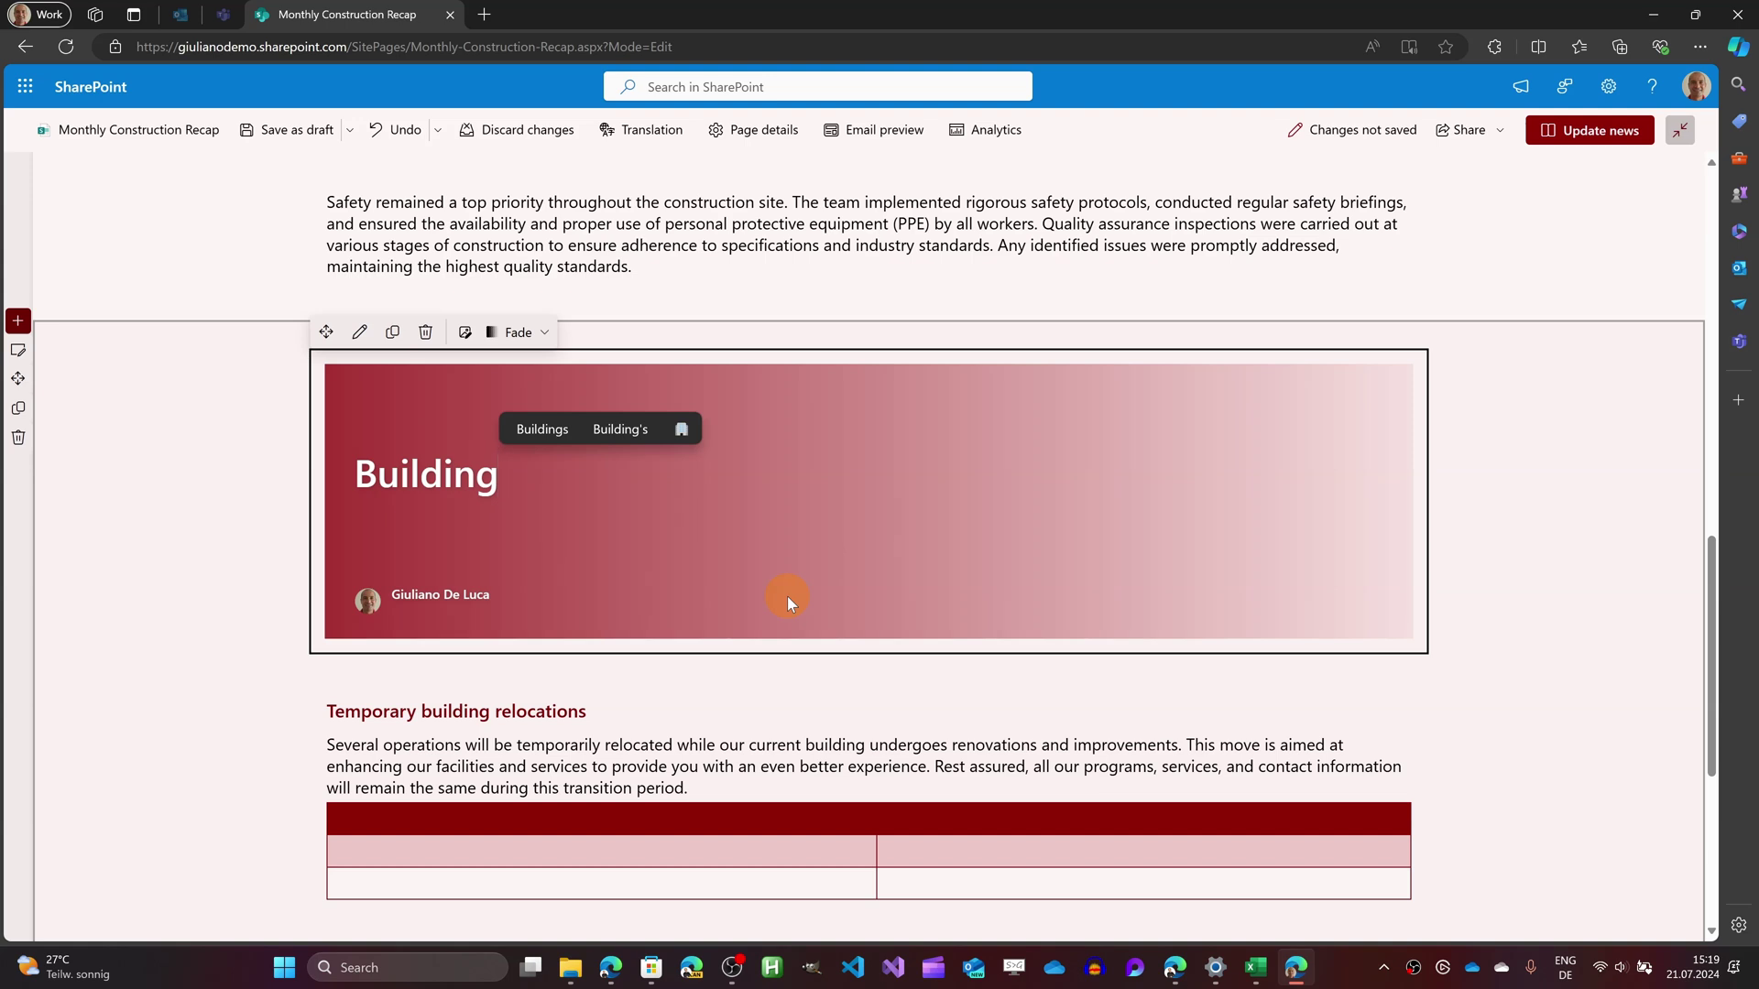
{"action": "left_click", "coordinate": [513, 591]}
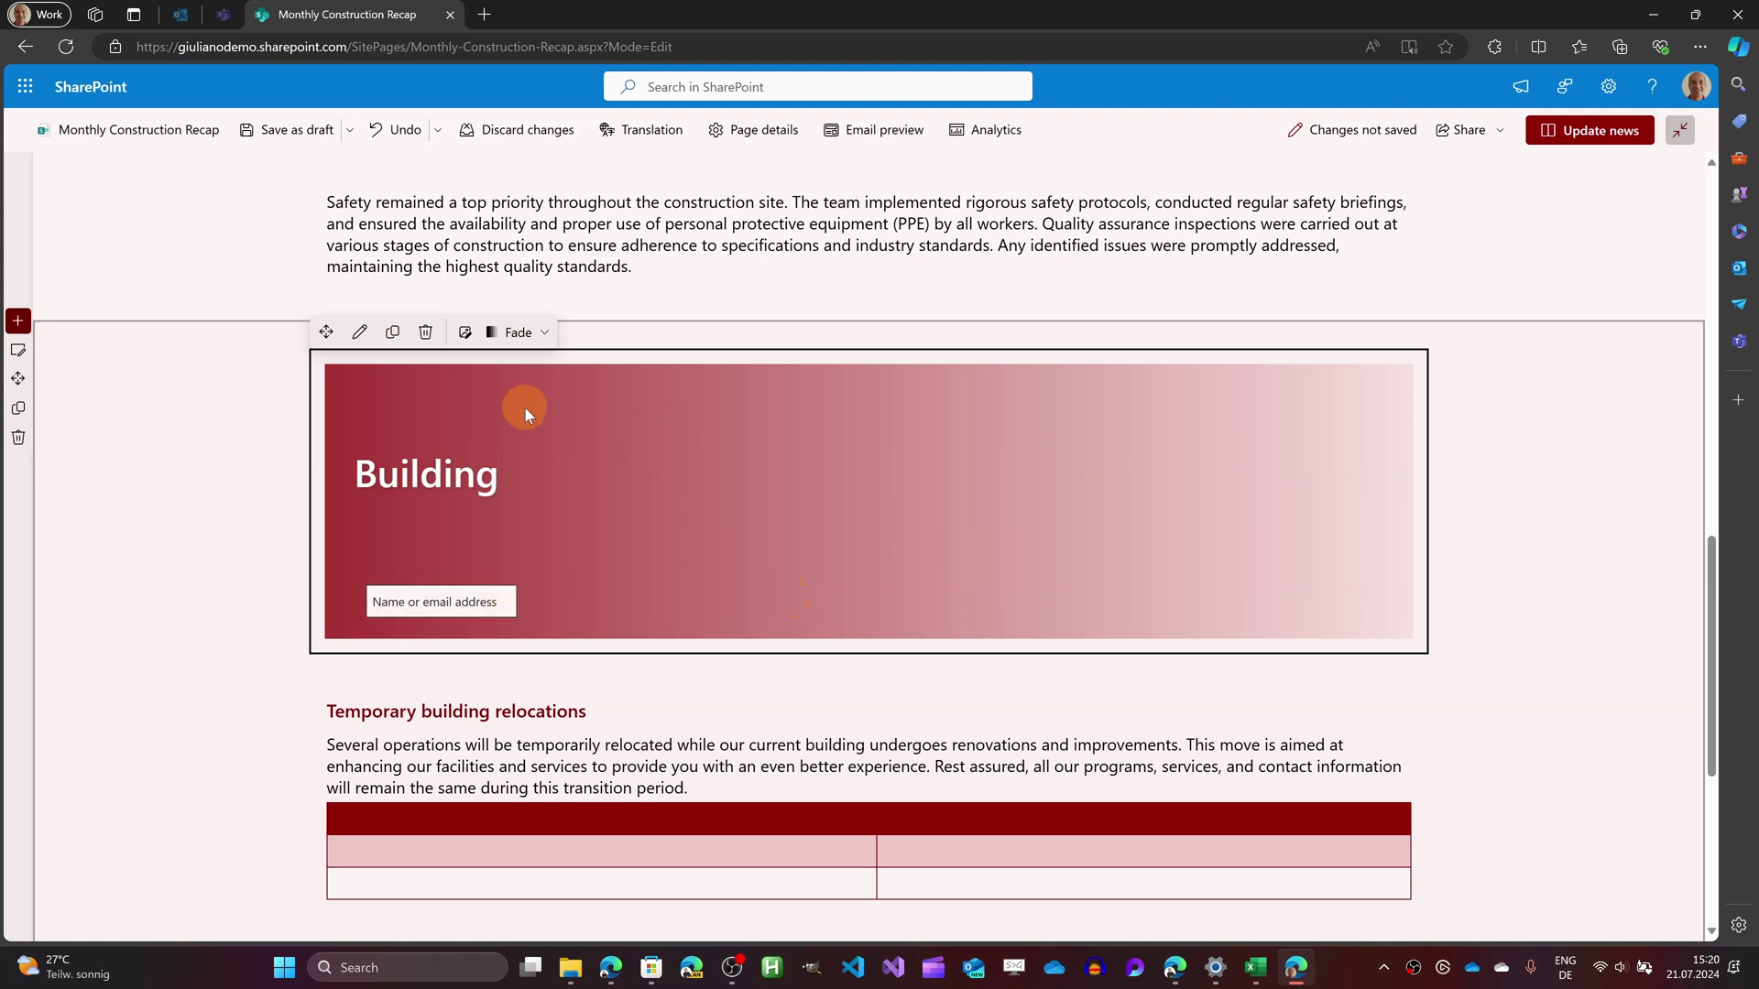
{"action": "left_click", "coordinate": [516, 332]}
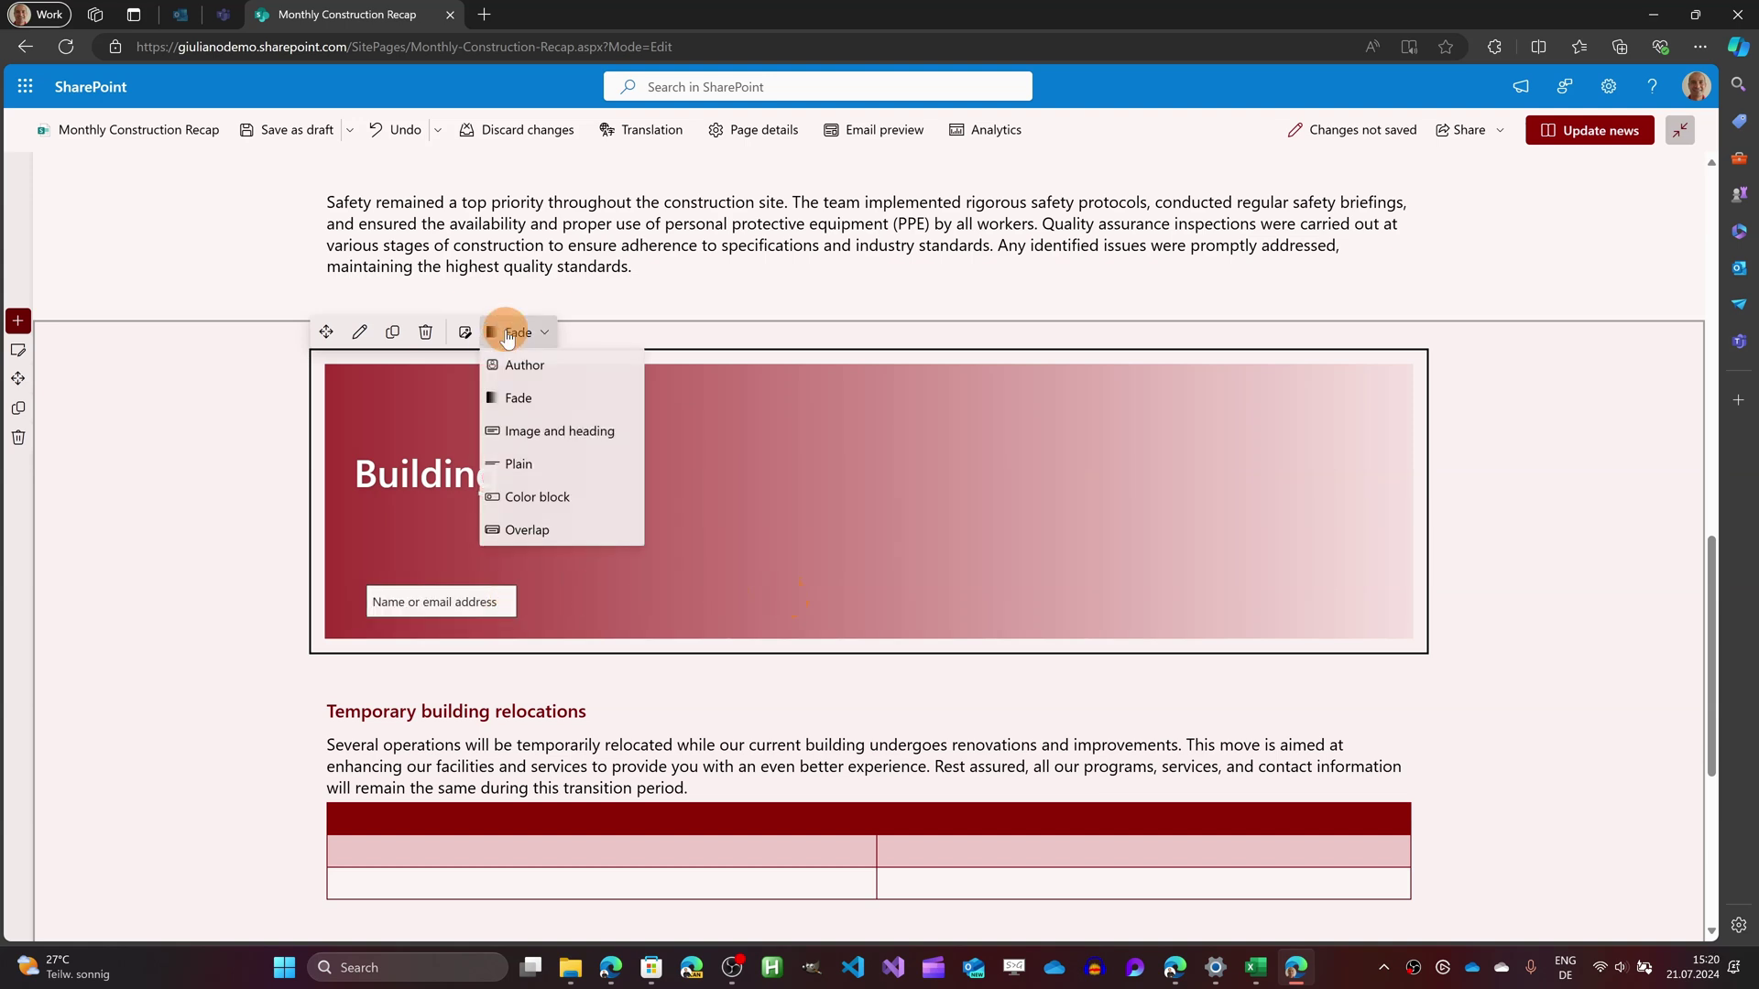
{"action": "left_click", "coordinate": [539, 464]}
{"action": "left_click", "coordinate": [453, 417]}
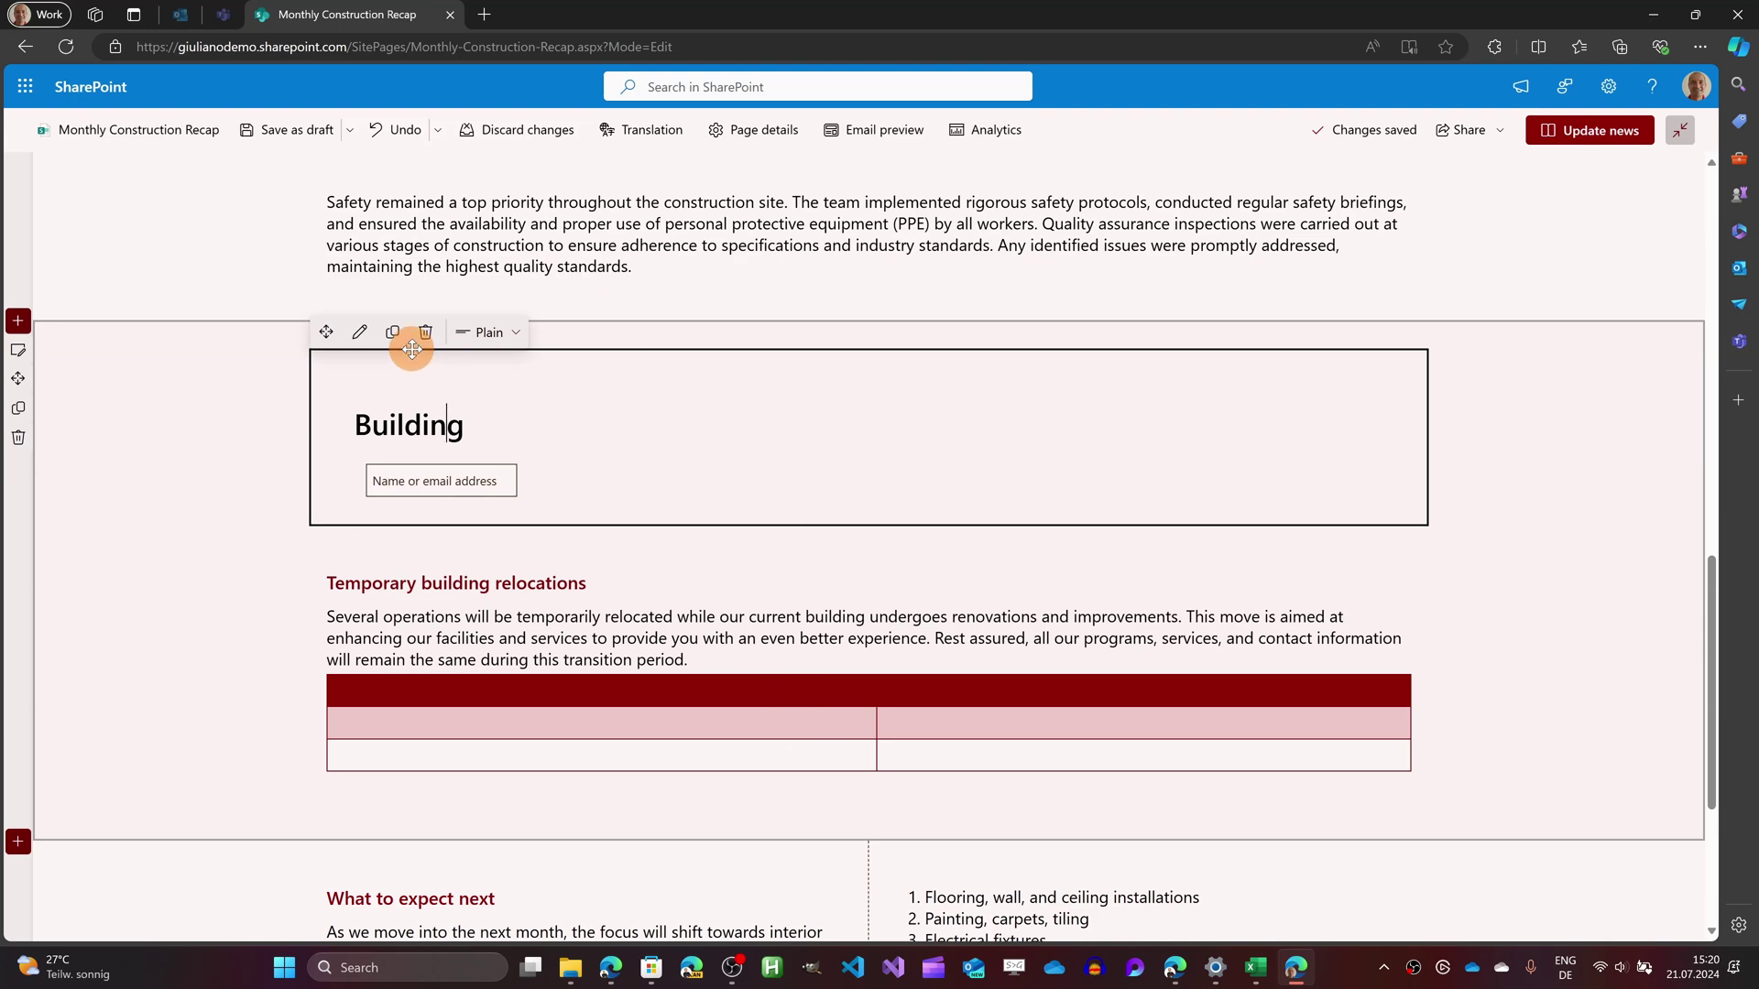
{"action": "scroll", "coordinate": [943, 337], "scroll_direction": "up", "scroll_amount": 4}
Publish the updated news page and scroll through it to review the result
{"action": "left_click", "coordinate": [1592, 130]}
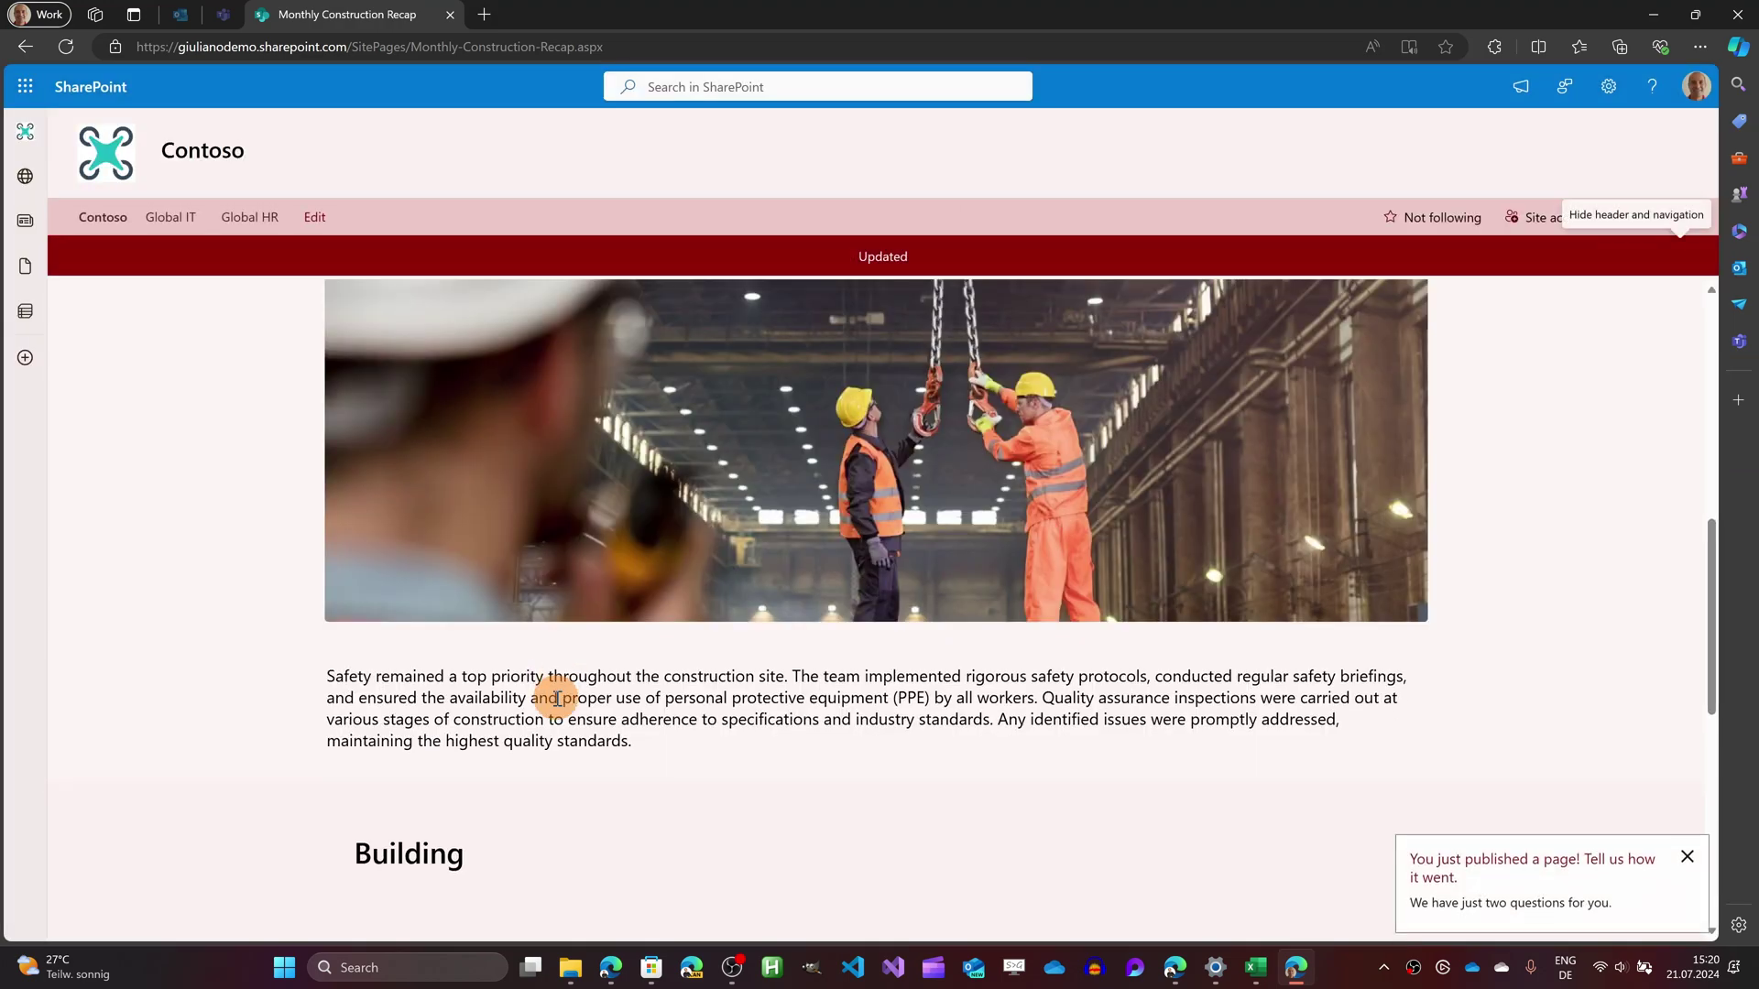
{"action": "scroll", "coordinate": [557, 698], "scroll_direction": "up", "scroll_amount": 6}
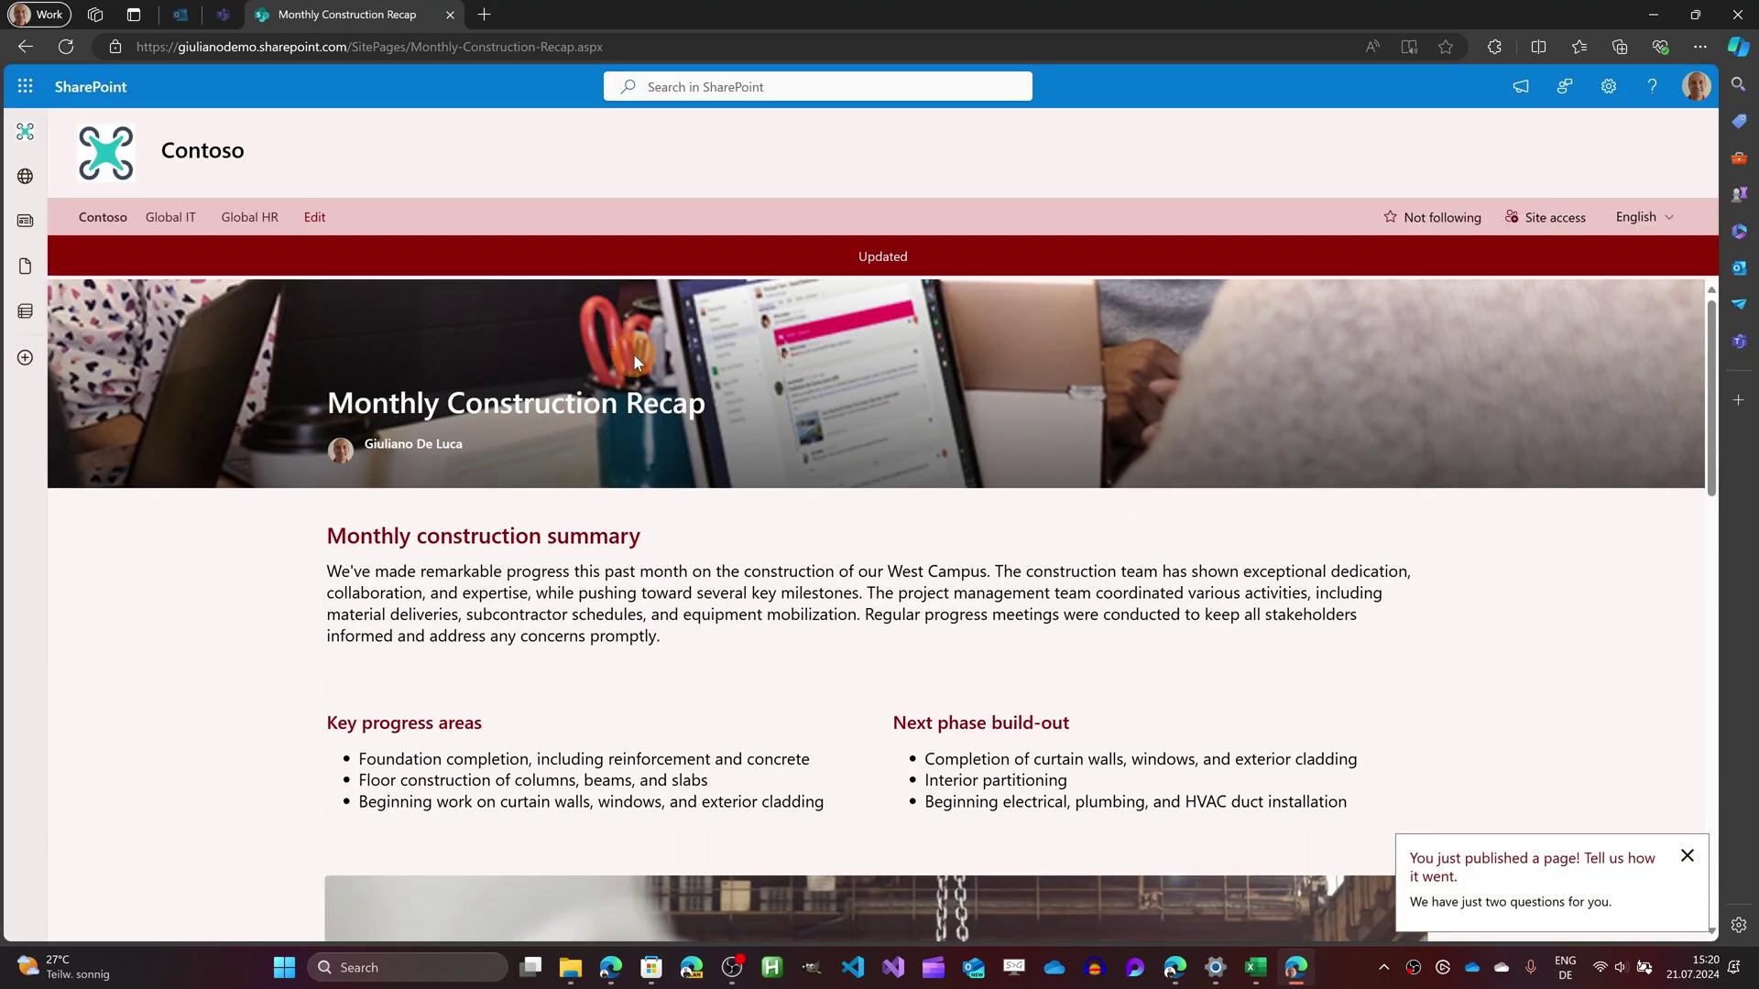
{"action": "scroll", "coordinate": [757, 370], "scroll_direction": "down", "scroll_amount": 9}
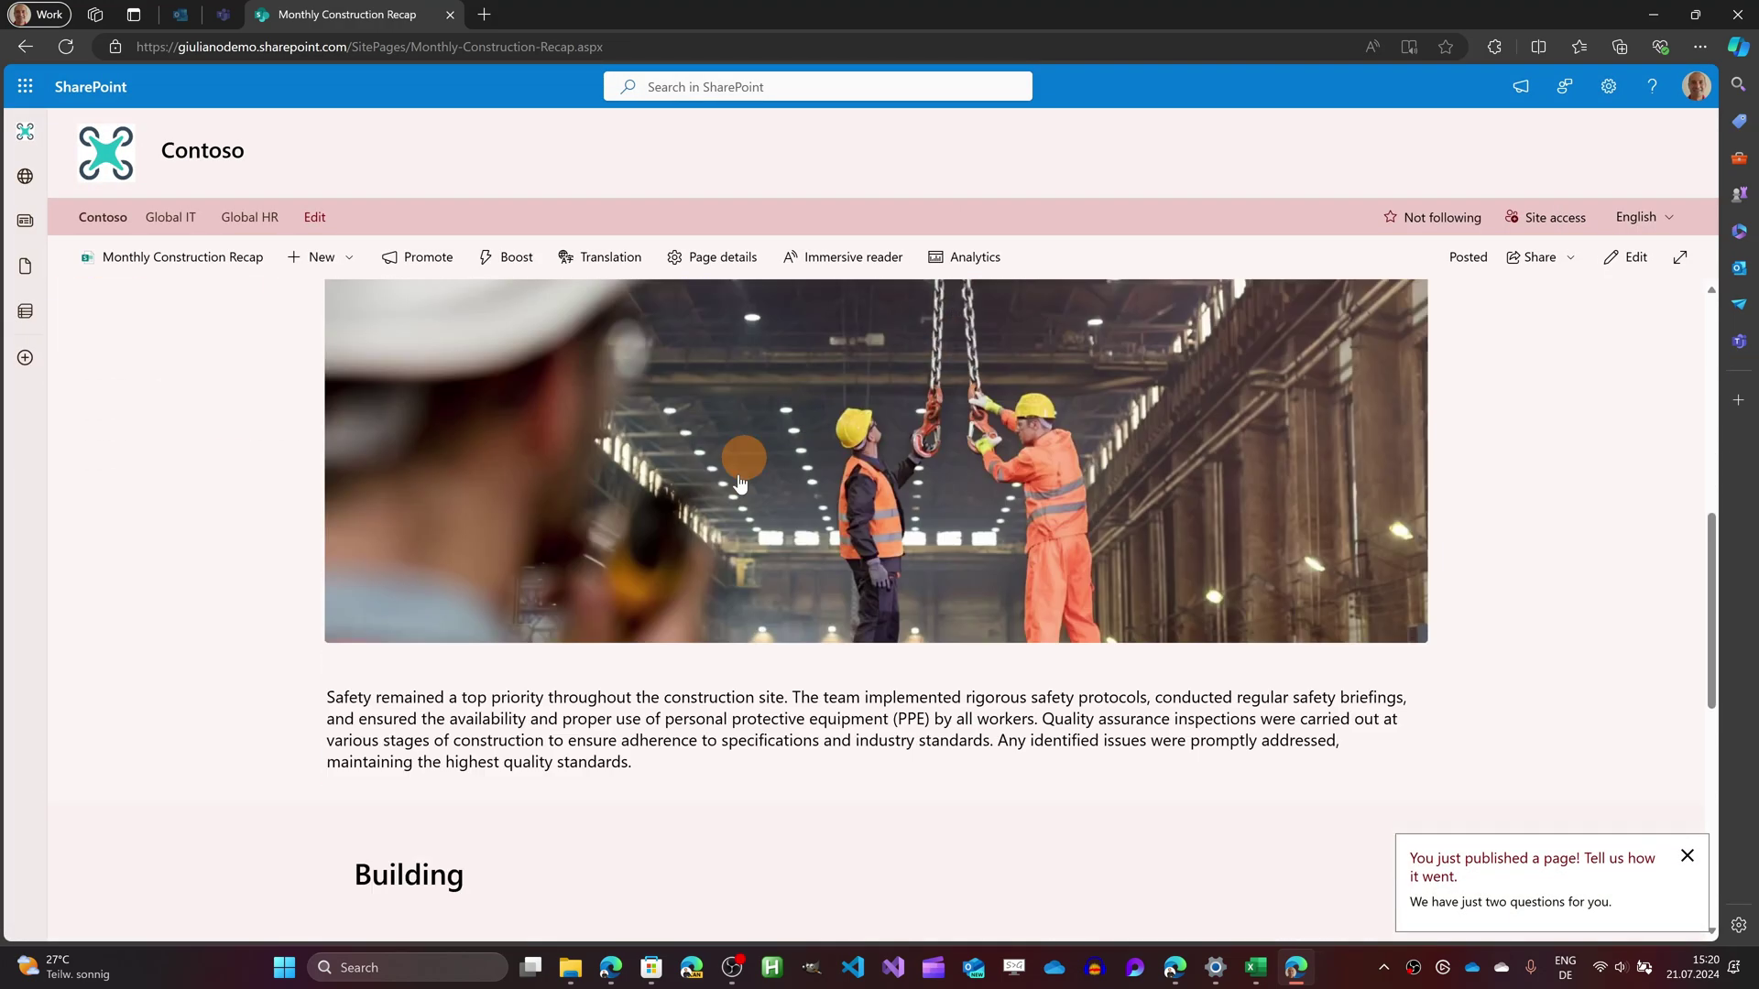
{"action": "scroll", "coordinate": [742, 483], "scroll_direction": "down", "scroll_amount": 3}
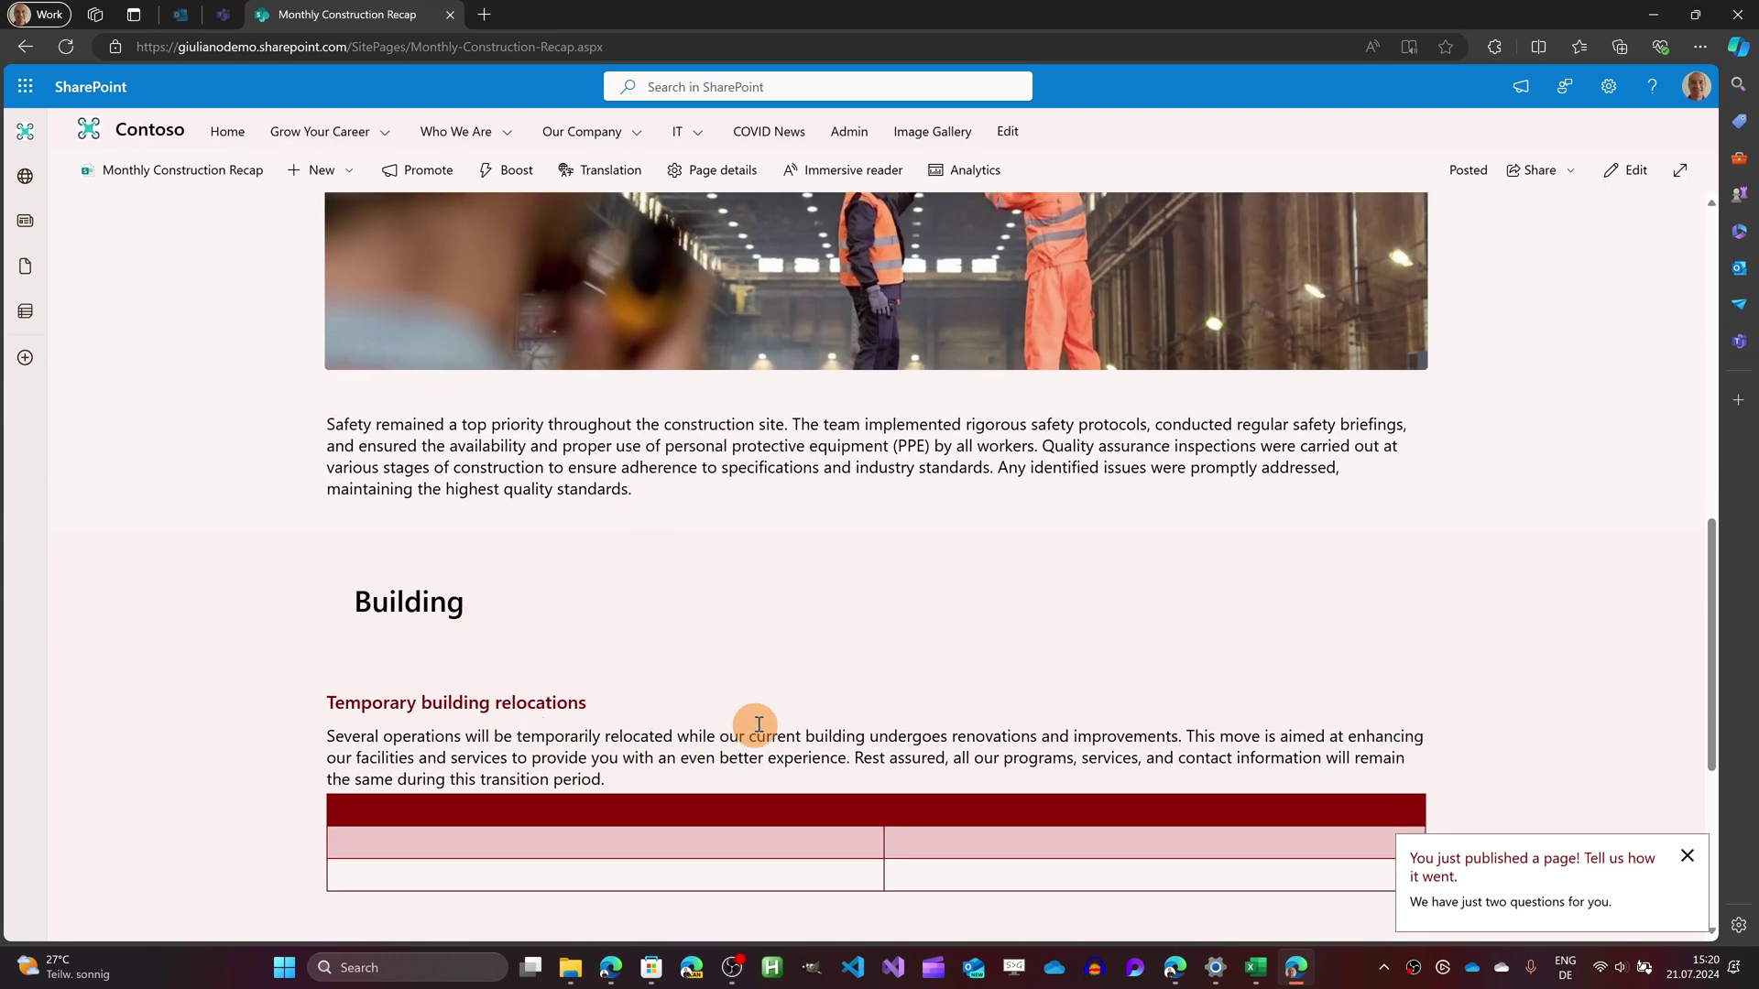
{"action": "scroll", "coordinate": [842, 645], "scroll_direction": "down", "scroll_amount": 1}
{"action": "scroll", "coordinate": [839, 643], "scroll_direction": "down", "scroll_amount": 3}
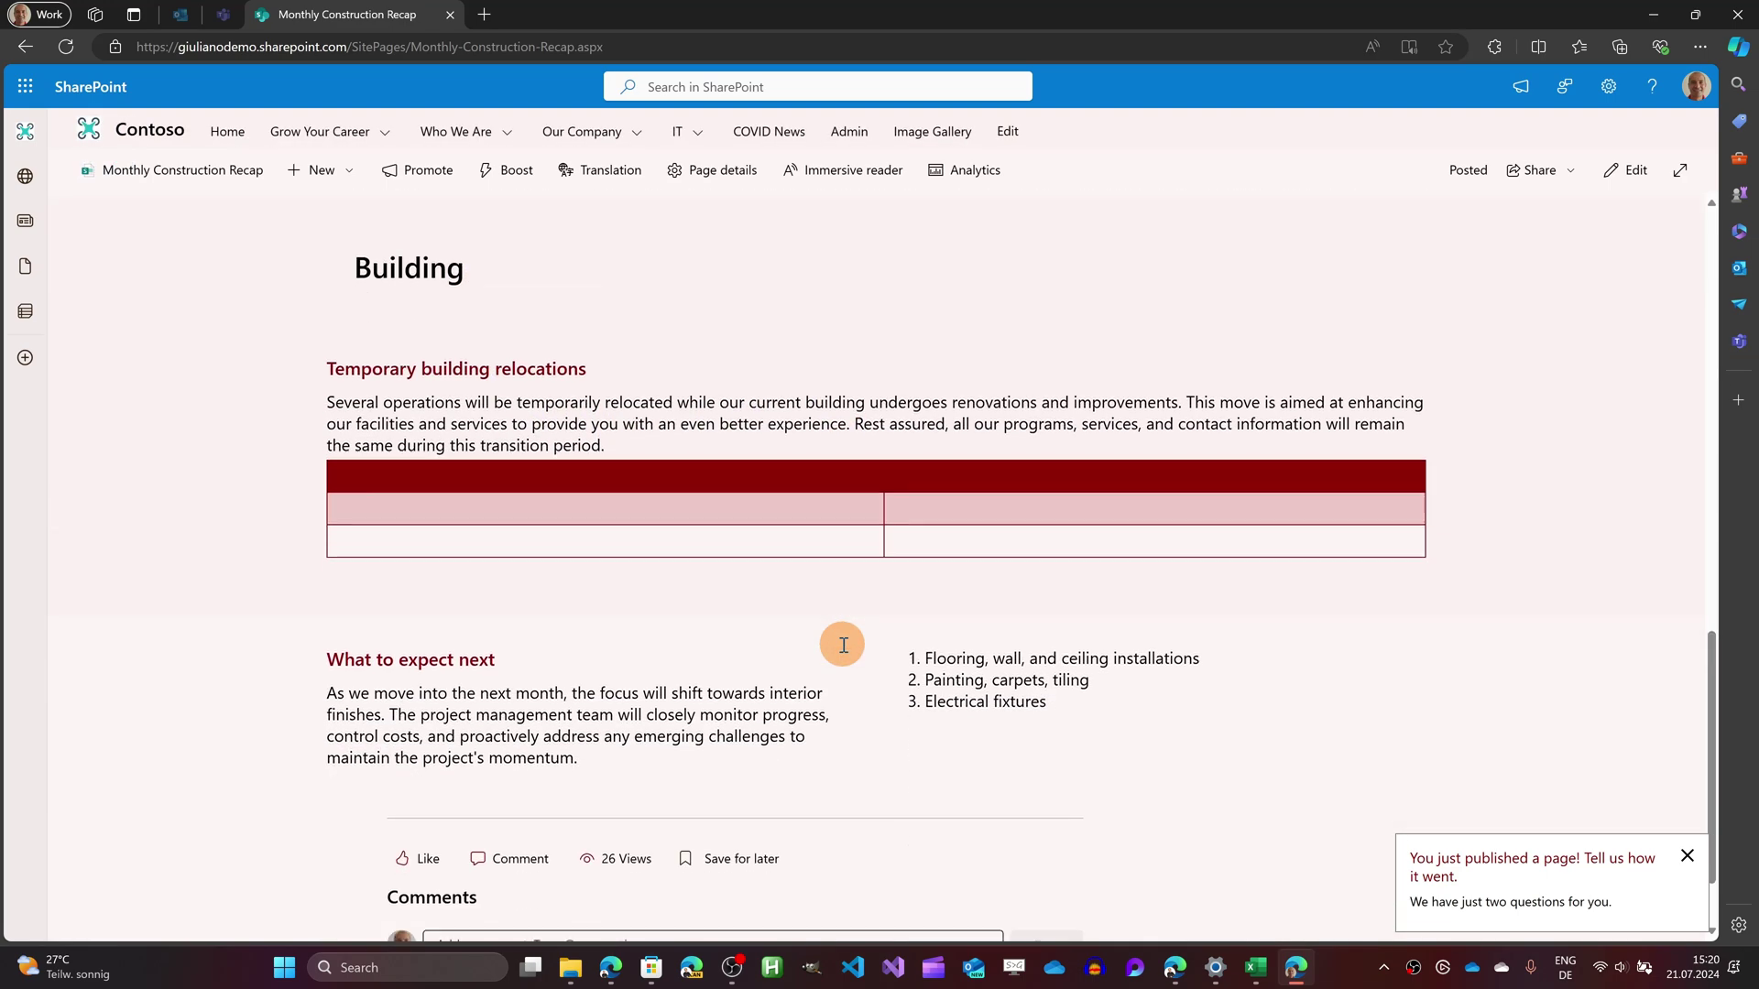
{"action": "scroll", "coordinate": [849, 541], "scroll_direction": "up", "scroll_amount": 3}
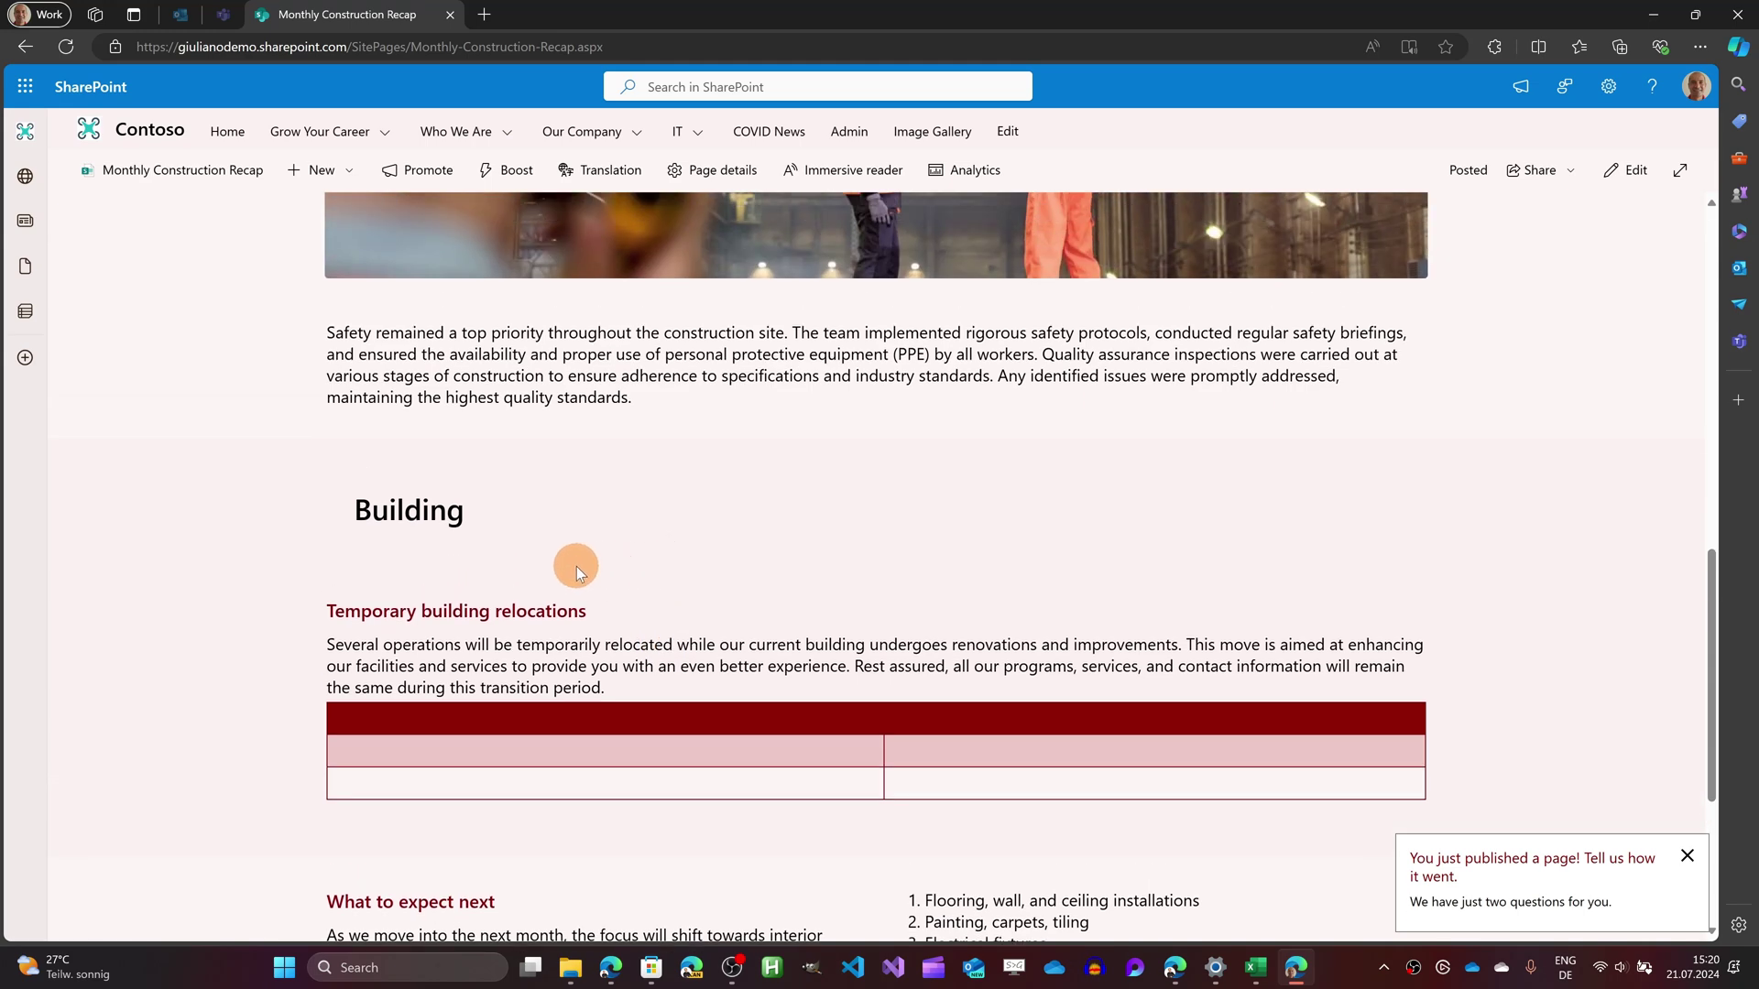
{"action": "scroll", "coordinate": [576, 559], "scroll_direction": "up", "scroll_amount": 7}
{"action": "scroll", "coordinate": [578, 549], "scroll_direction": "up", "scroll_amount": 3}
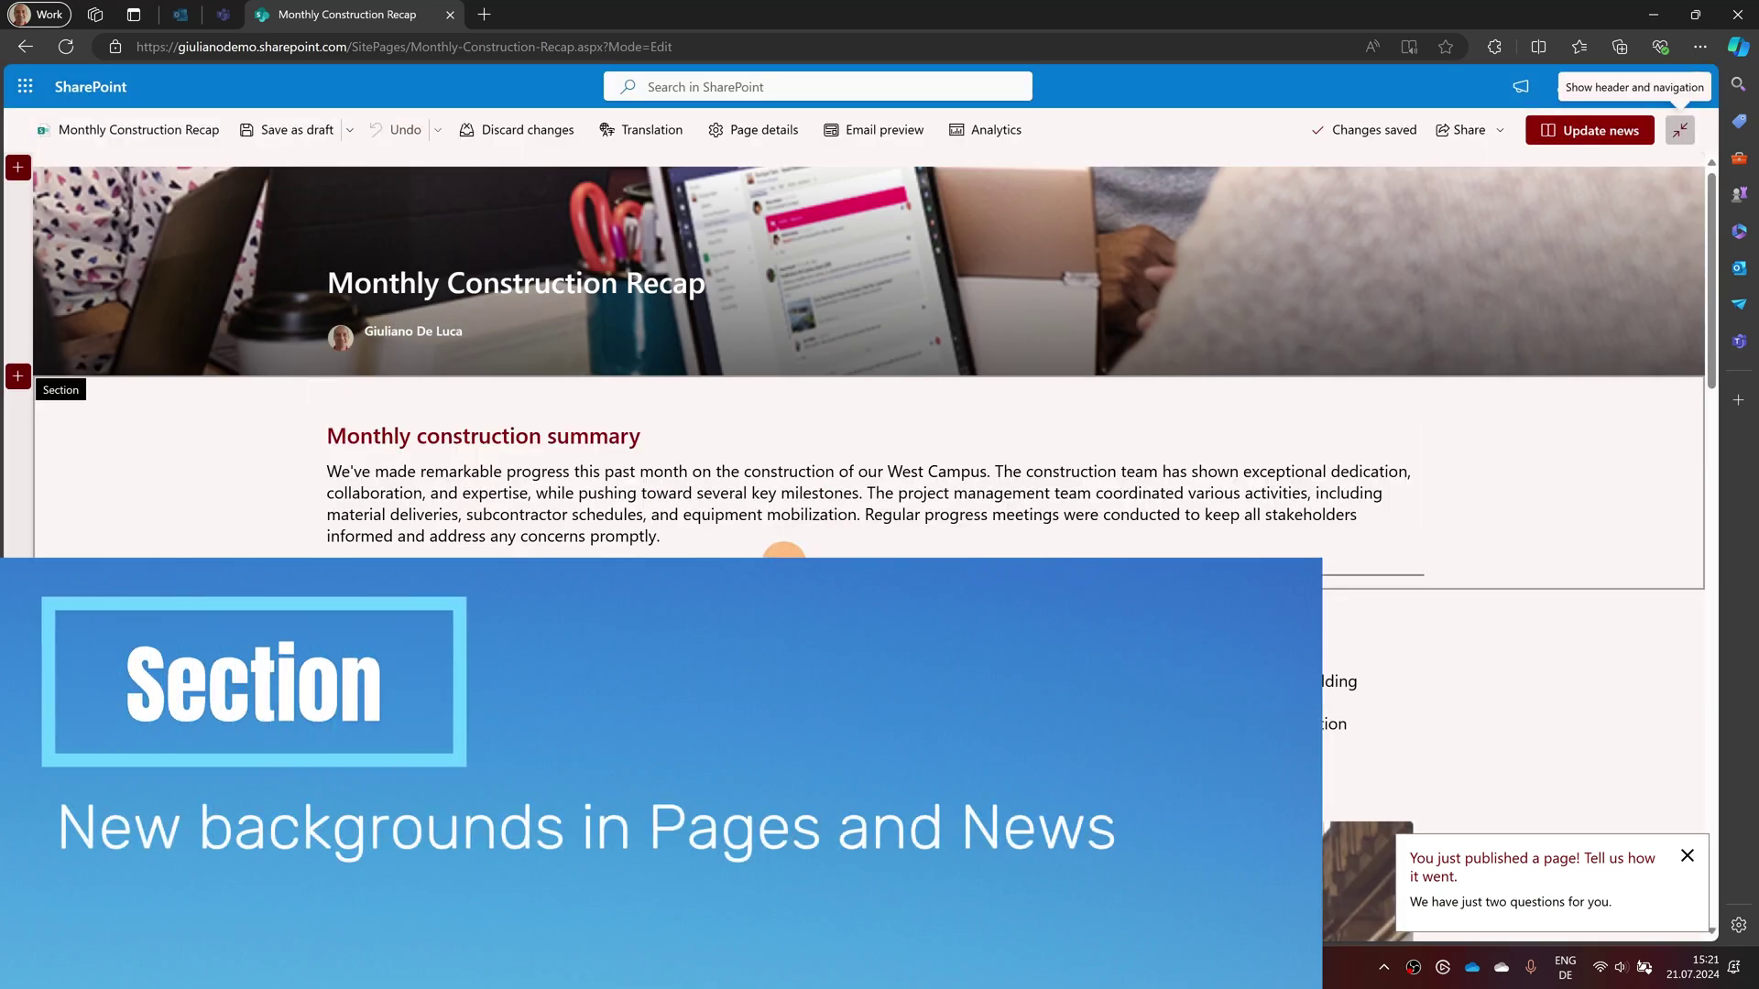
Select the two-column Key progress areas section and try a dark constellation background
{"action": "scroll", "coordinate": [777, 550], "scroll_direction": "down", "scroll_amount": 4}
{"action": "scroll", "coordinate": [330, 526], "scroll_direction": "down", "scroll_amount": 3}
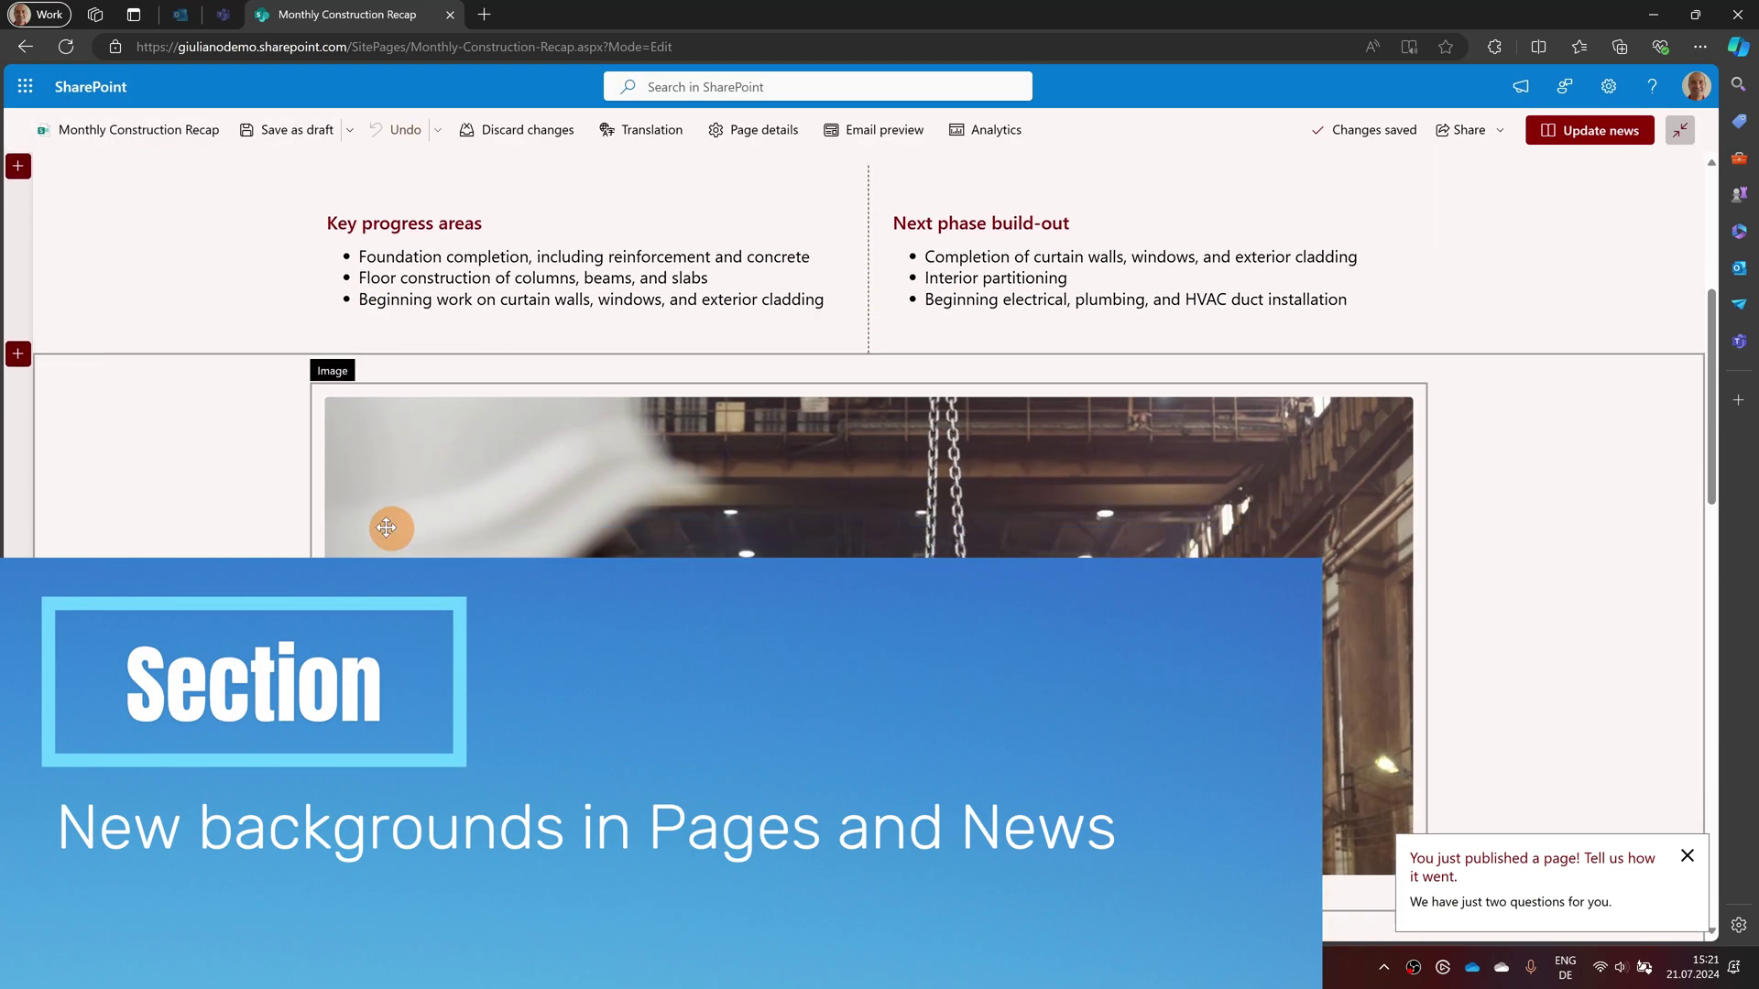
{"action": "scroll", "coordinate": [326, 526], "scroll_direction": "up", "scroll_amount": 4}
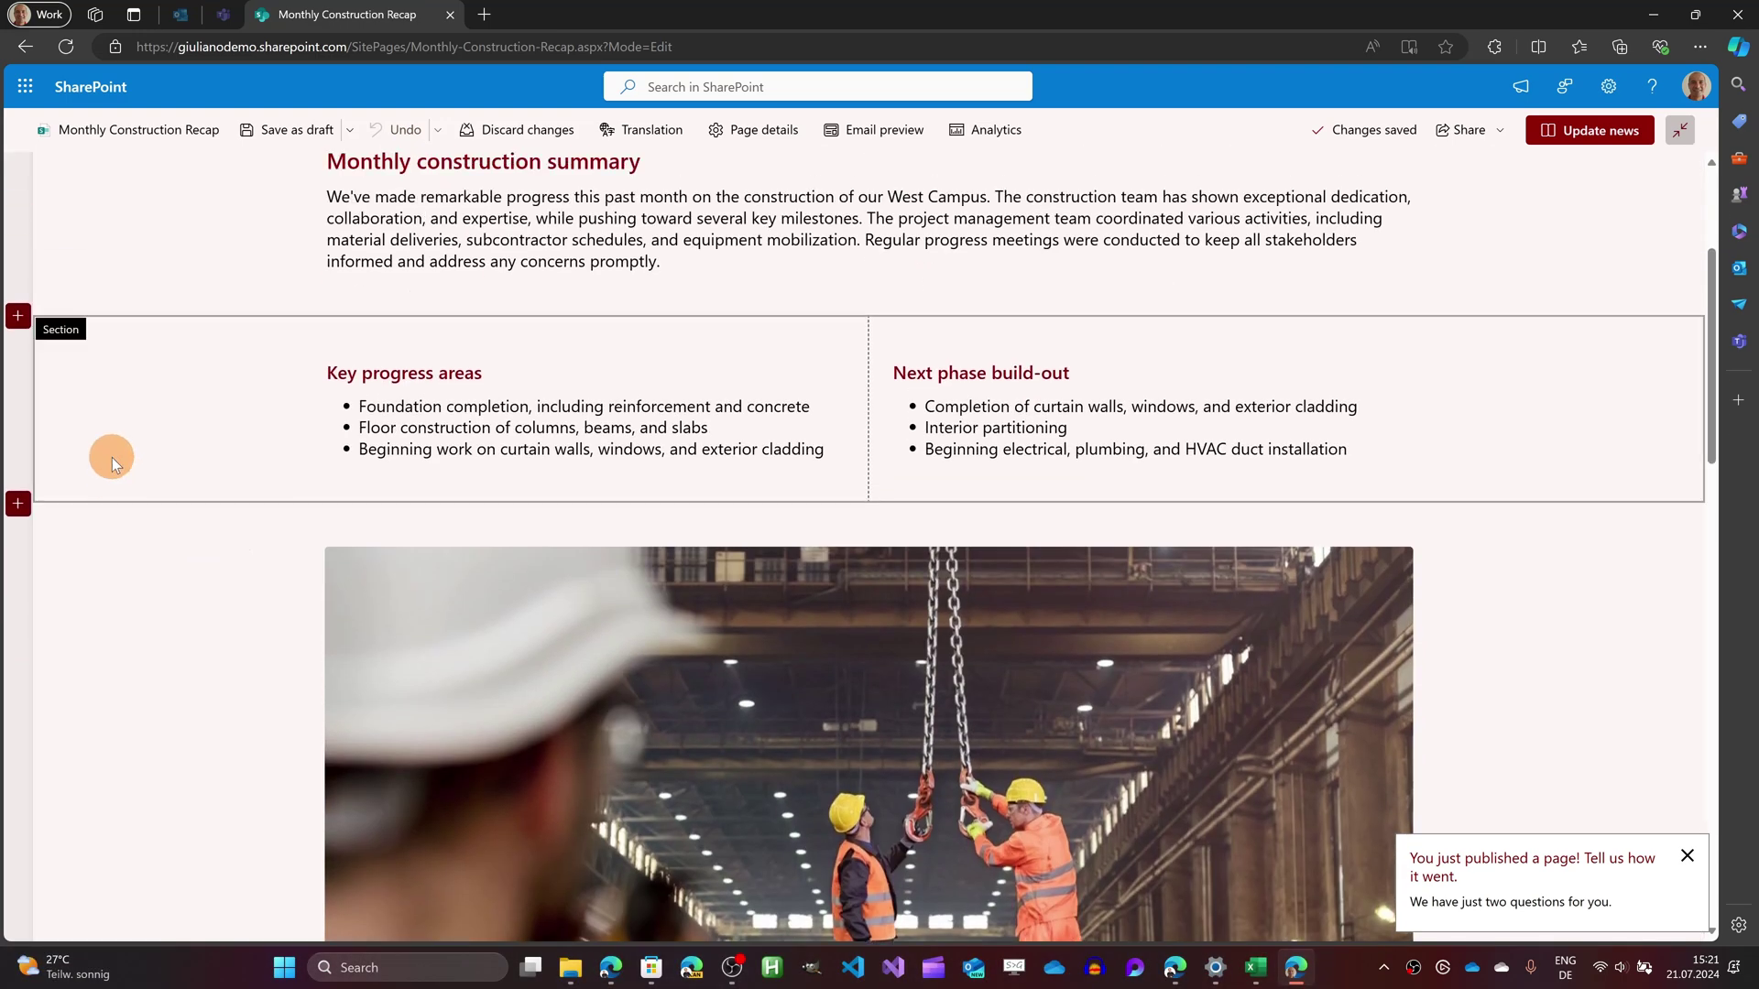
{"action": "left_click", "coordinate": [111, 458]}
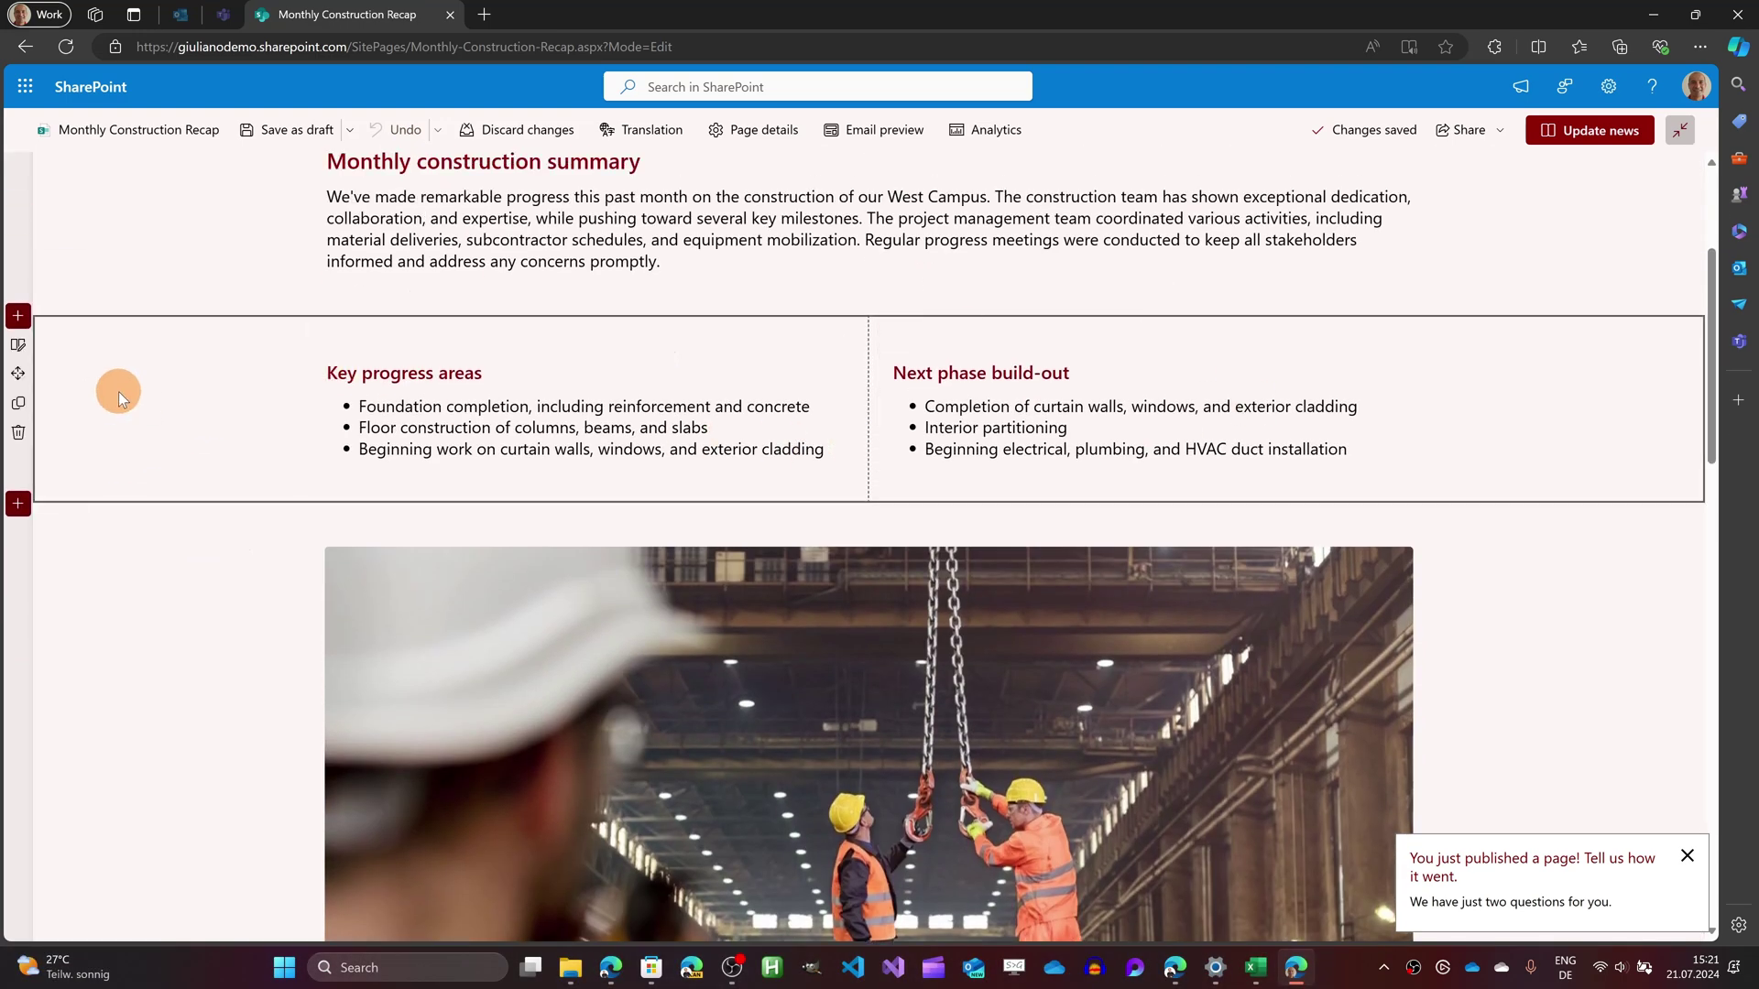
{"action": "left_click", "coordinate": [19, 347]}
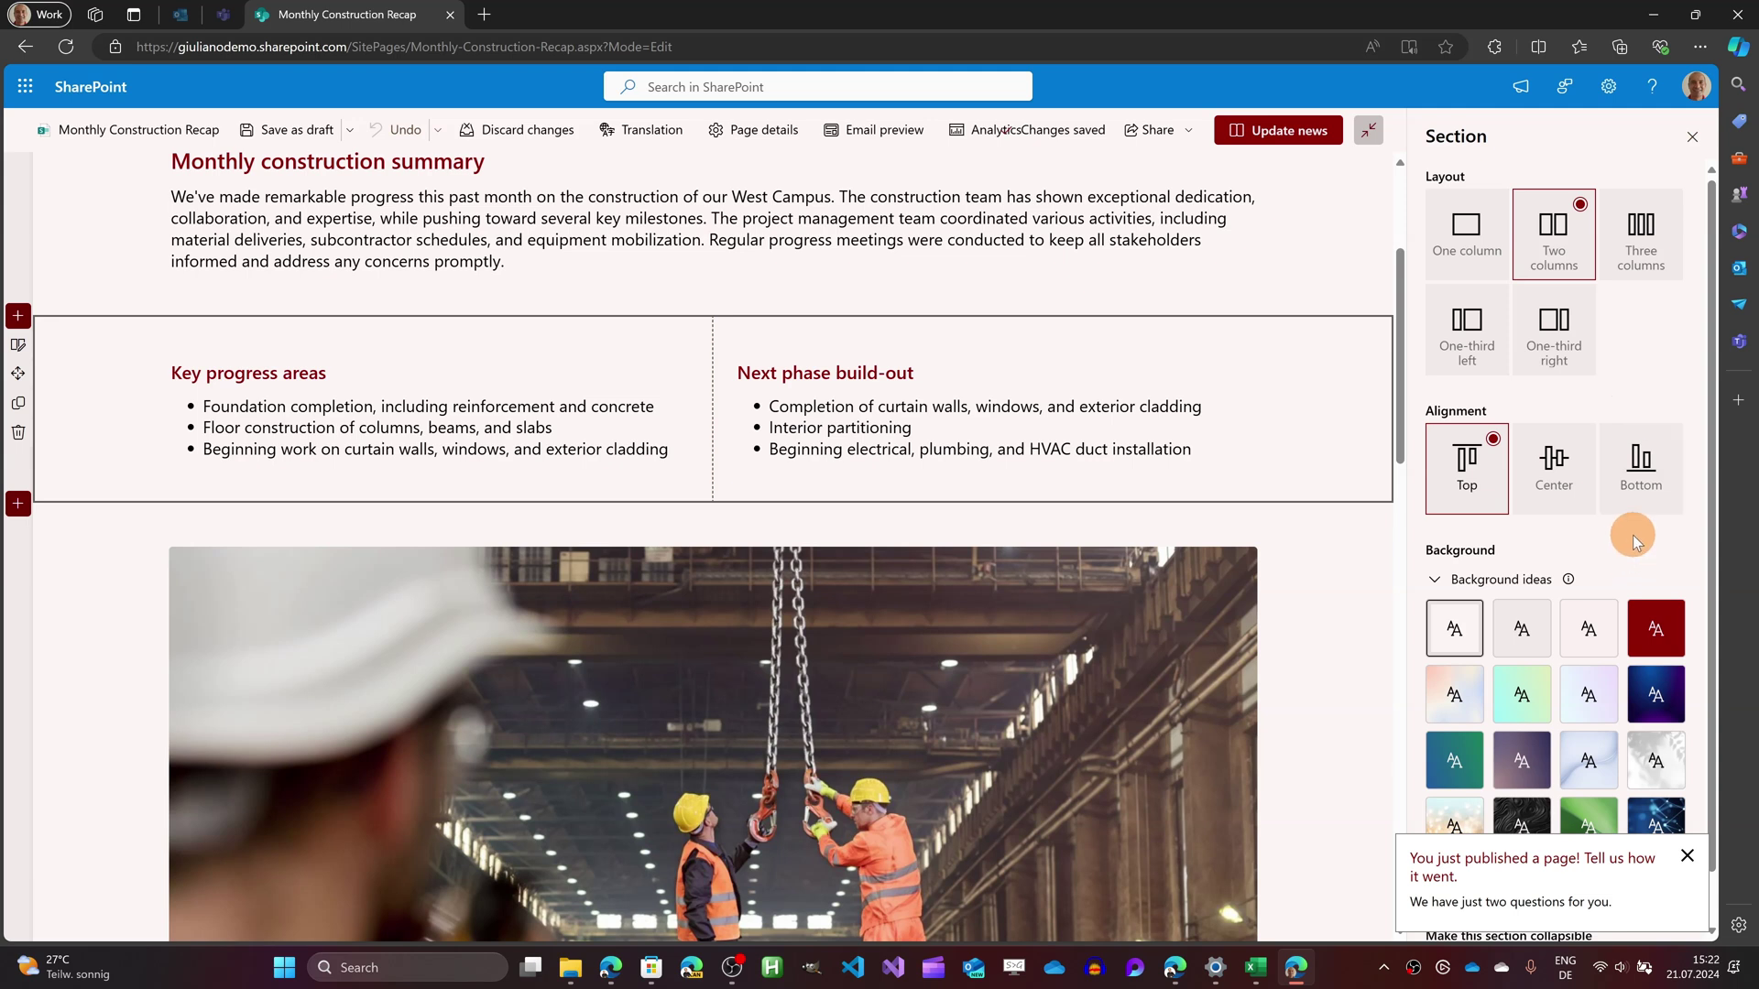
{"action": "scroll", "coordinate": [1636, 539], "scroll_direction": "down", "scroll_amount": 1}
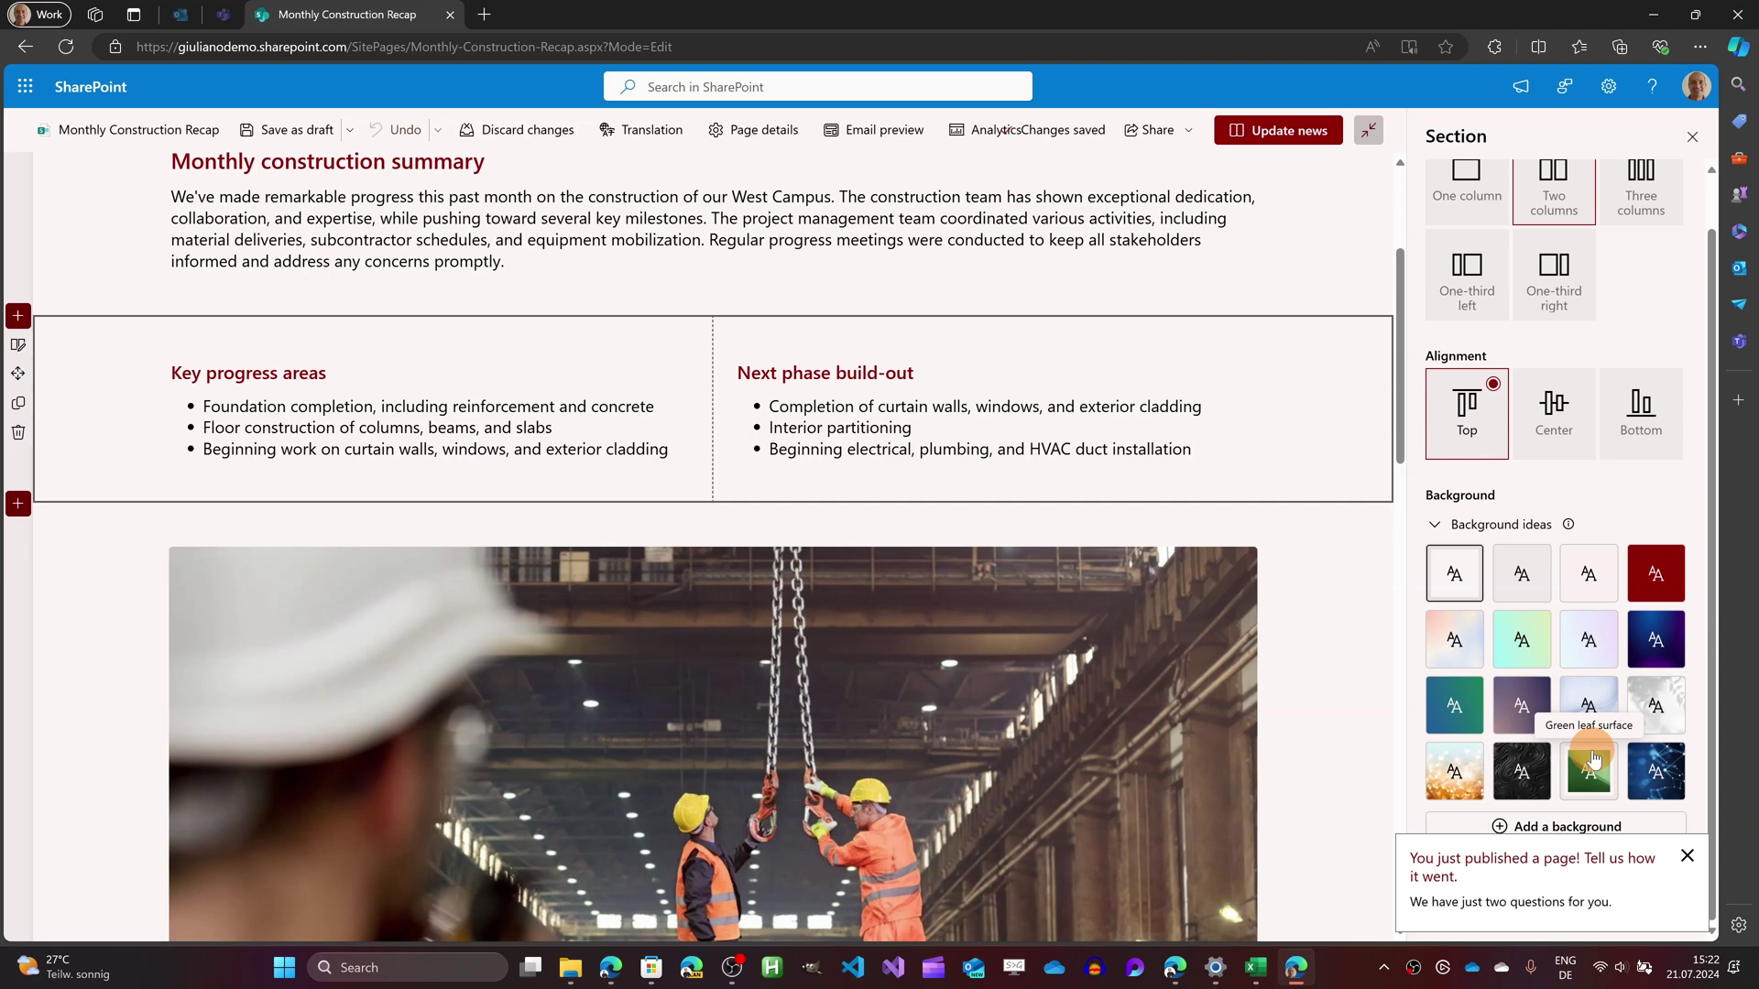
{"action": "left_click", "coordinate": [1657, 777]}
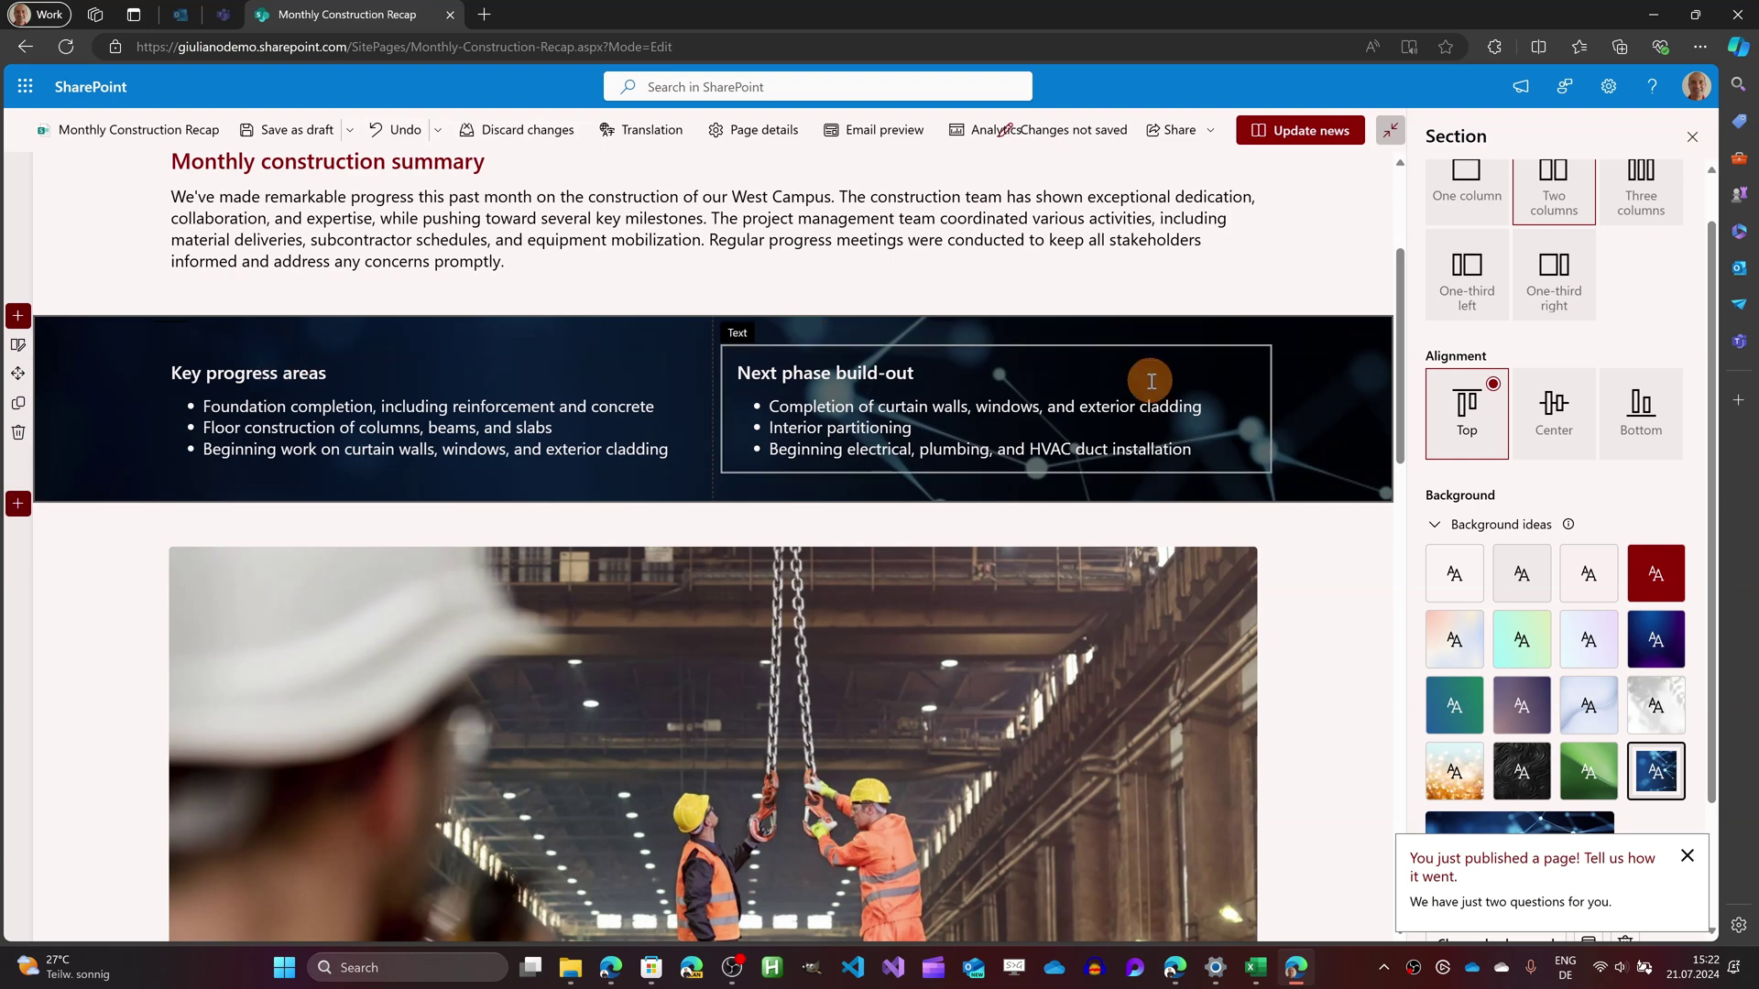
Try the blurry lights and black ripples backgrounds, then settle on dark purple
{"action": "scroll", "coordinate": [1145, 381], "scroll_direction": "up", "scroll_amount": 3}
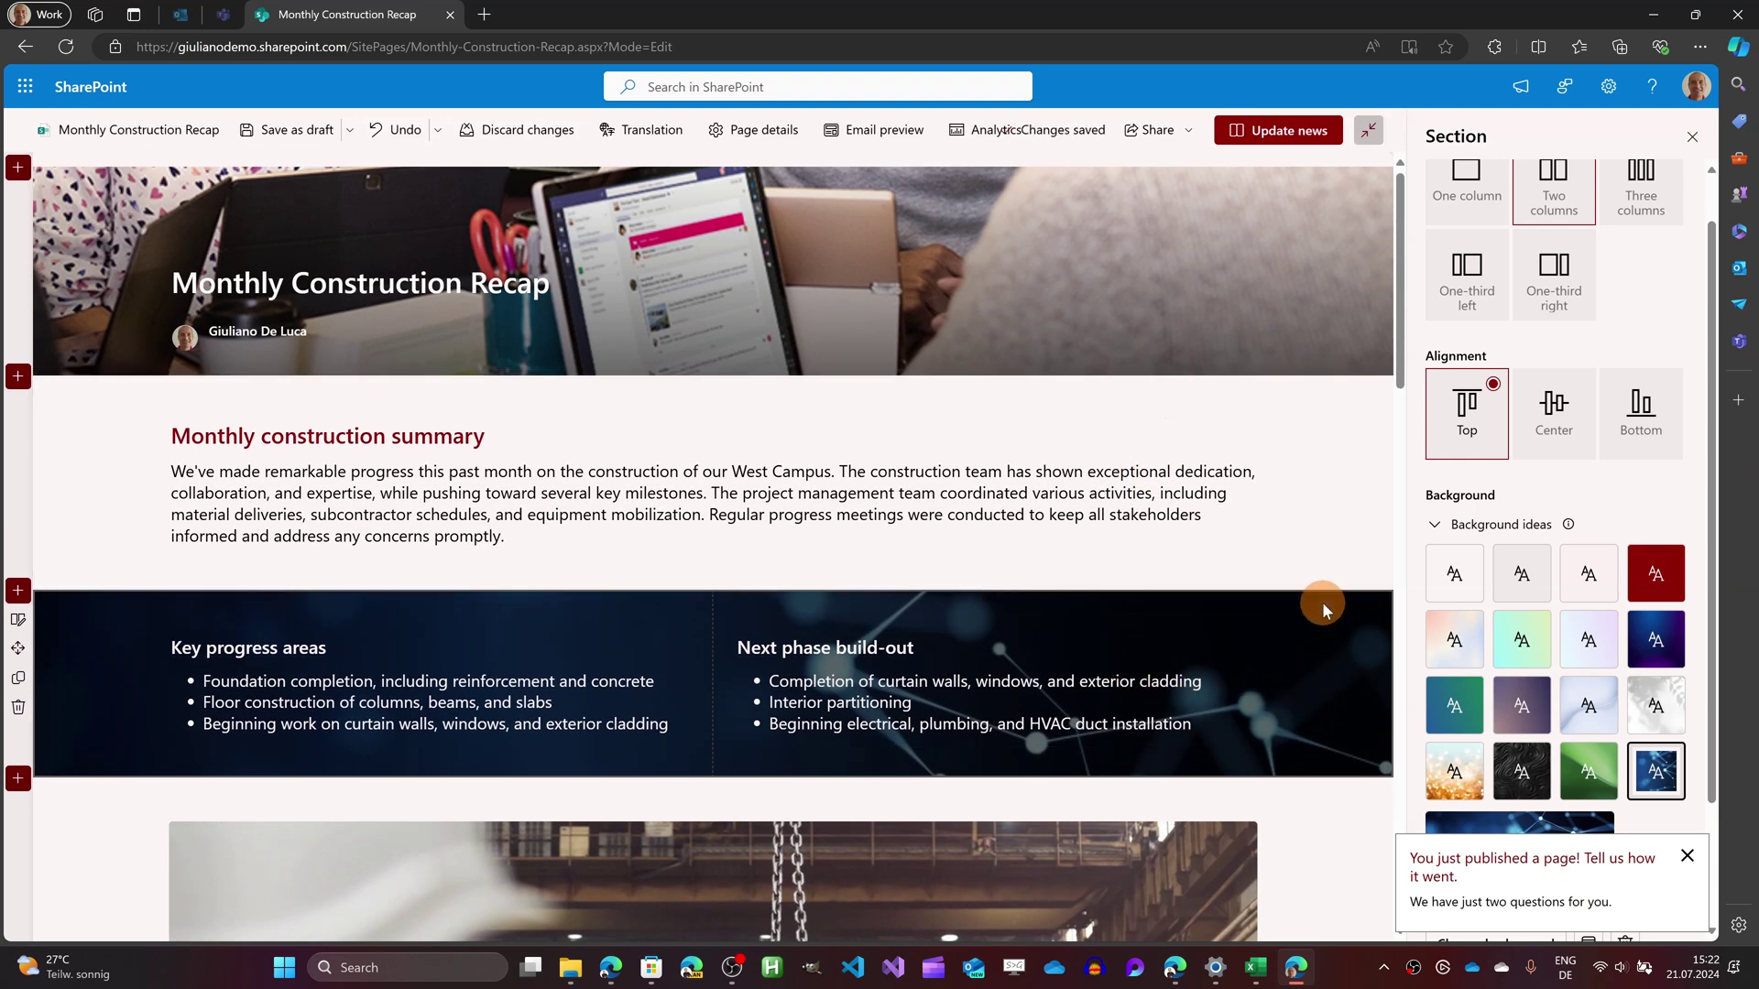
{"action": "scroll", "coordinate": [483, 491], "scroll_direction": "down", "scroll_amount": 2}
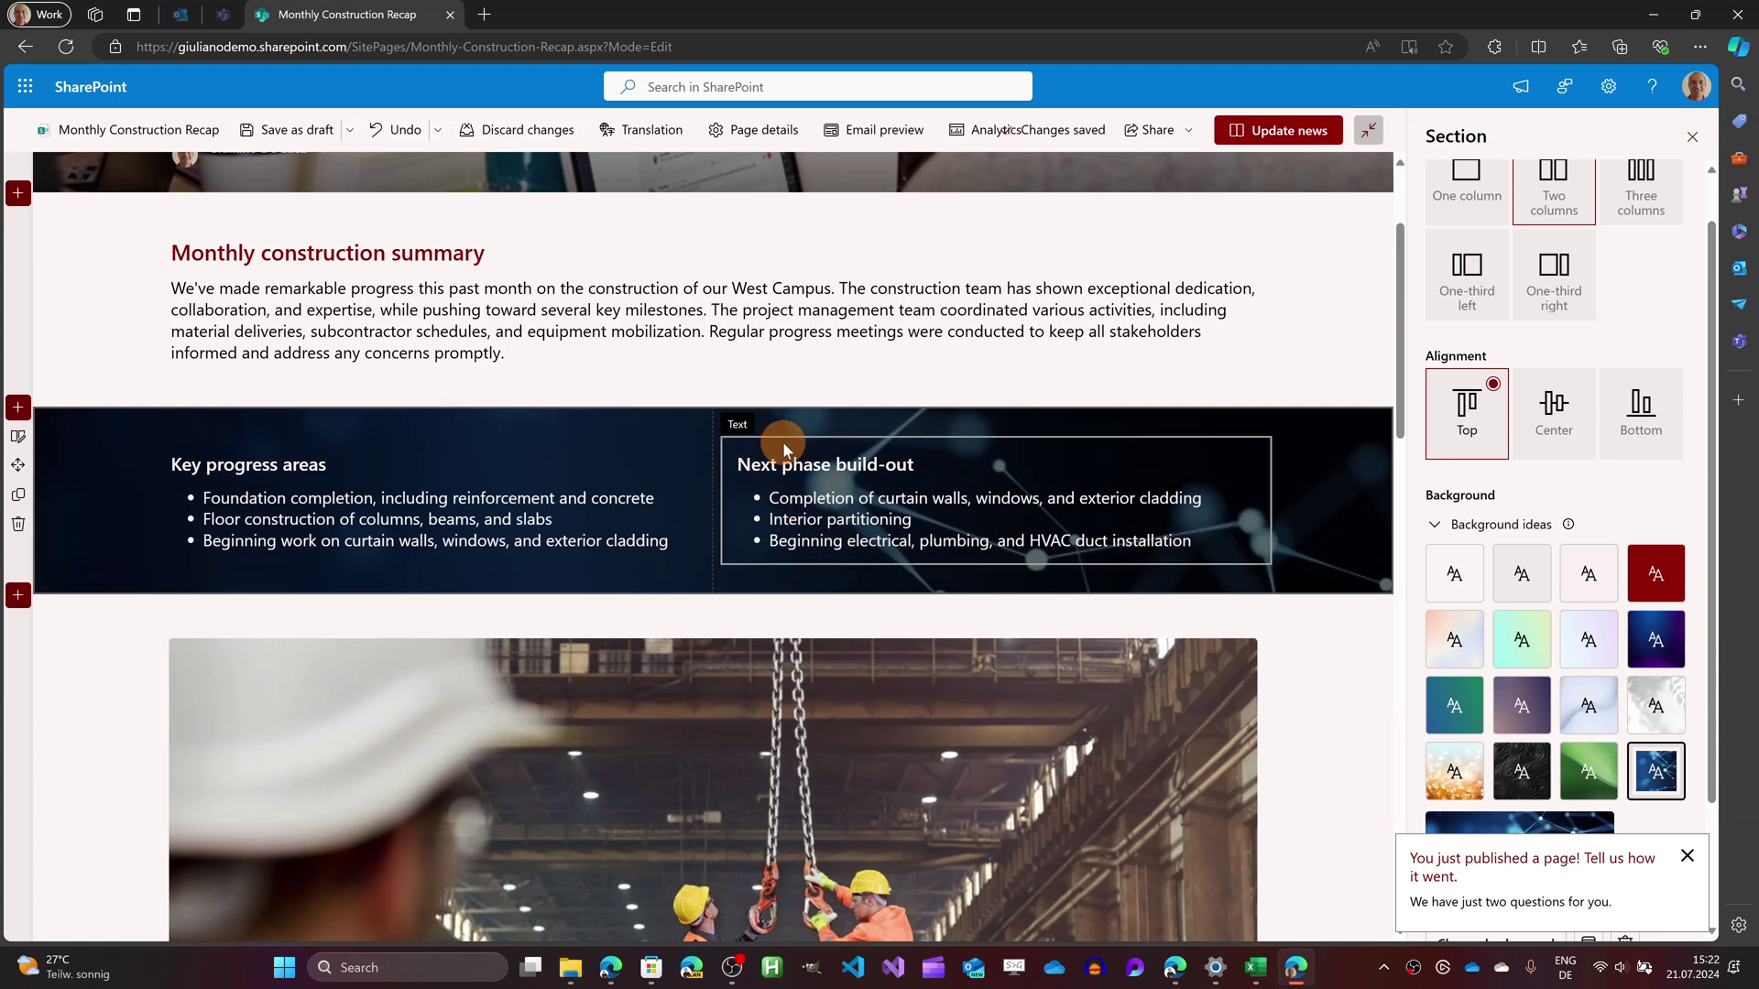
{"action": "scroll", "coordinate": [1448, 609], "scroll_direction": "down", "scroll_amount": 1}
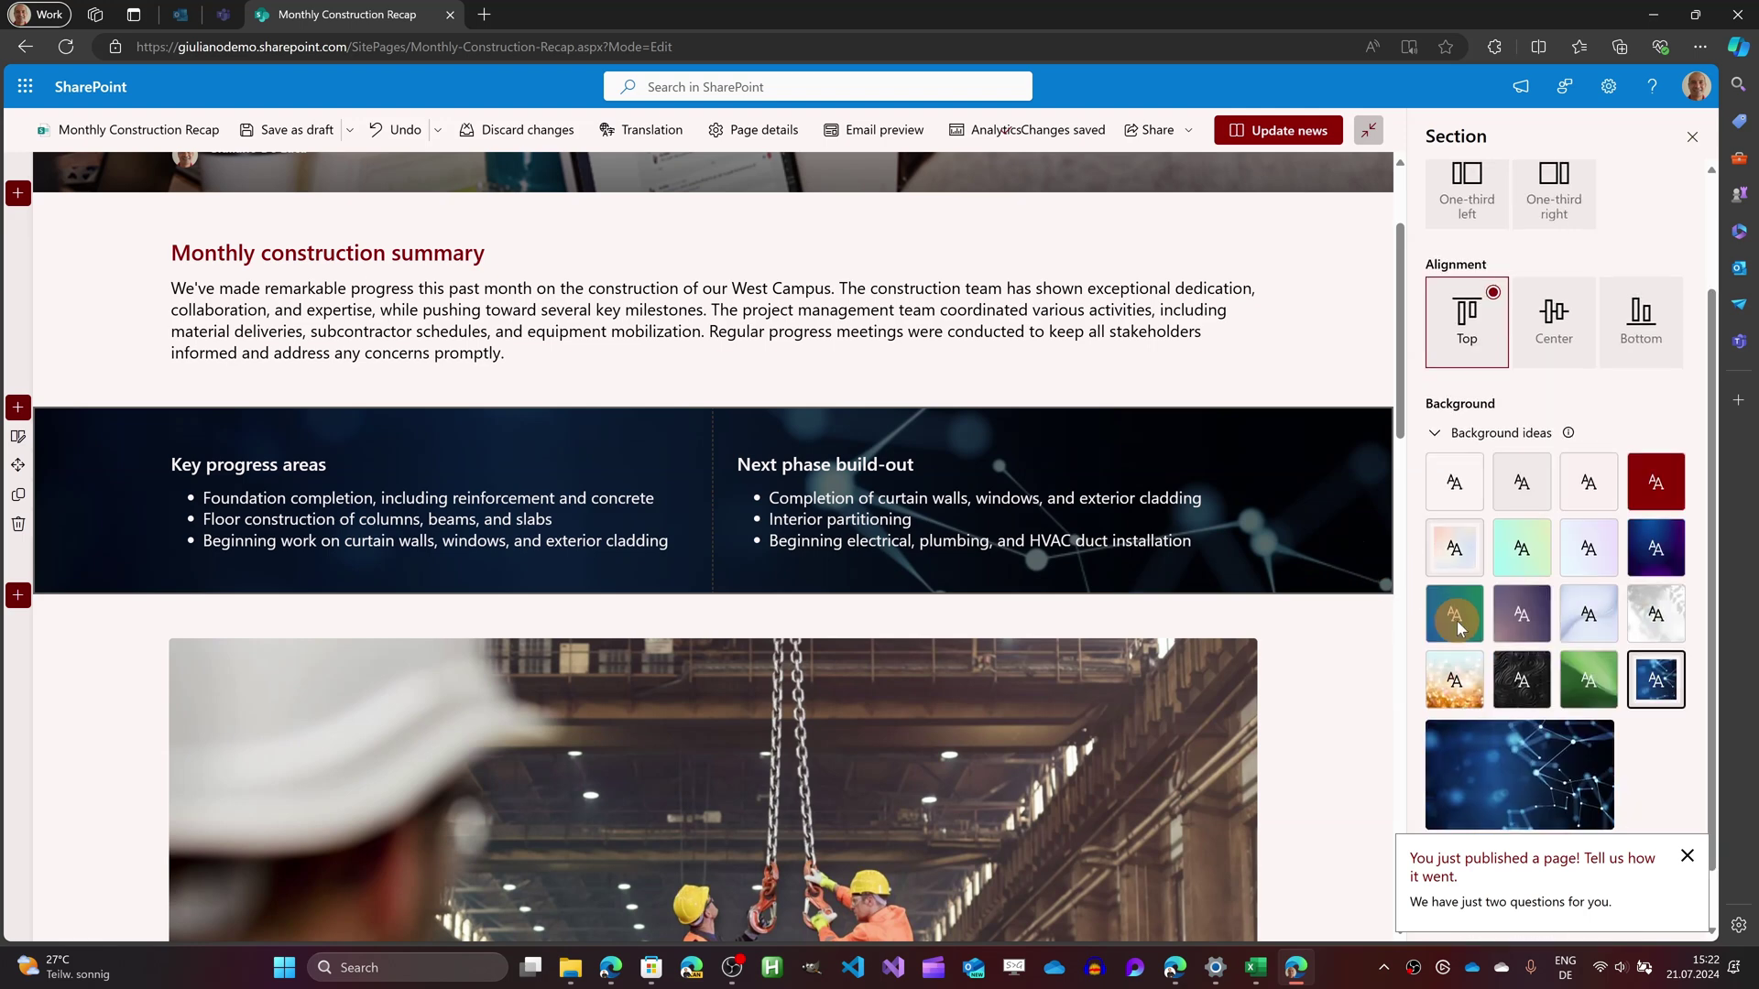
{"action": "left_click", "coordinate": [1459, 672]}
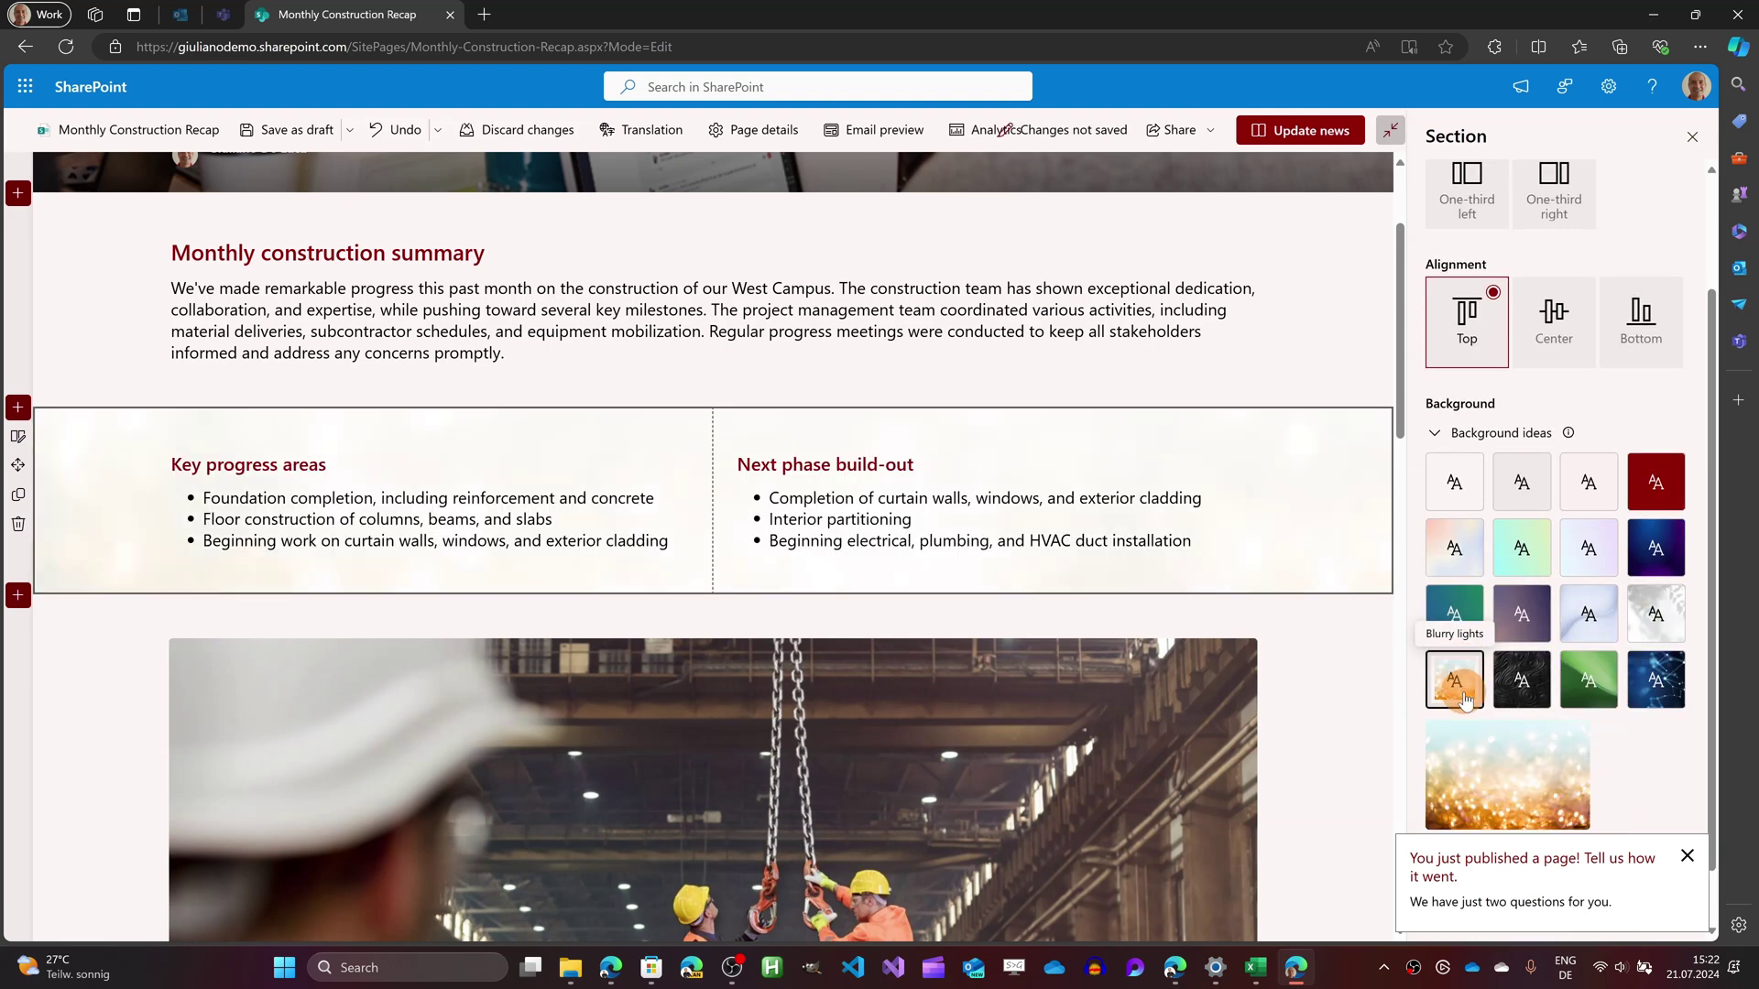
{"action": "scroll", "coordinate": [1503, 687], "scroll_direction": "down", "scroll_amount": 1}
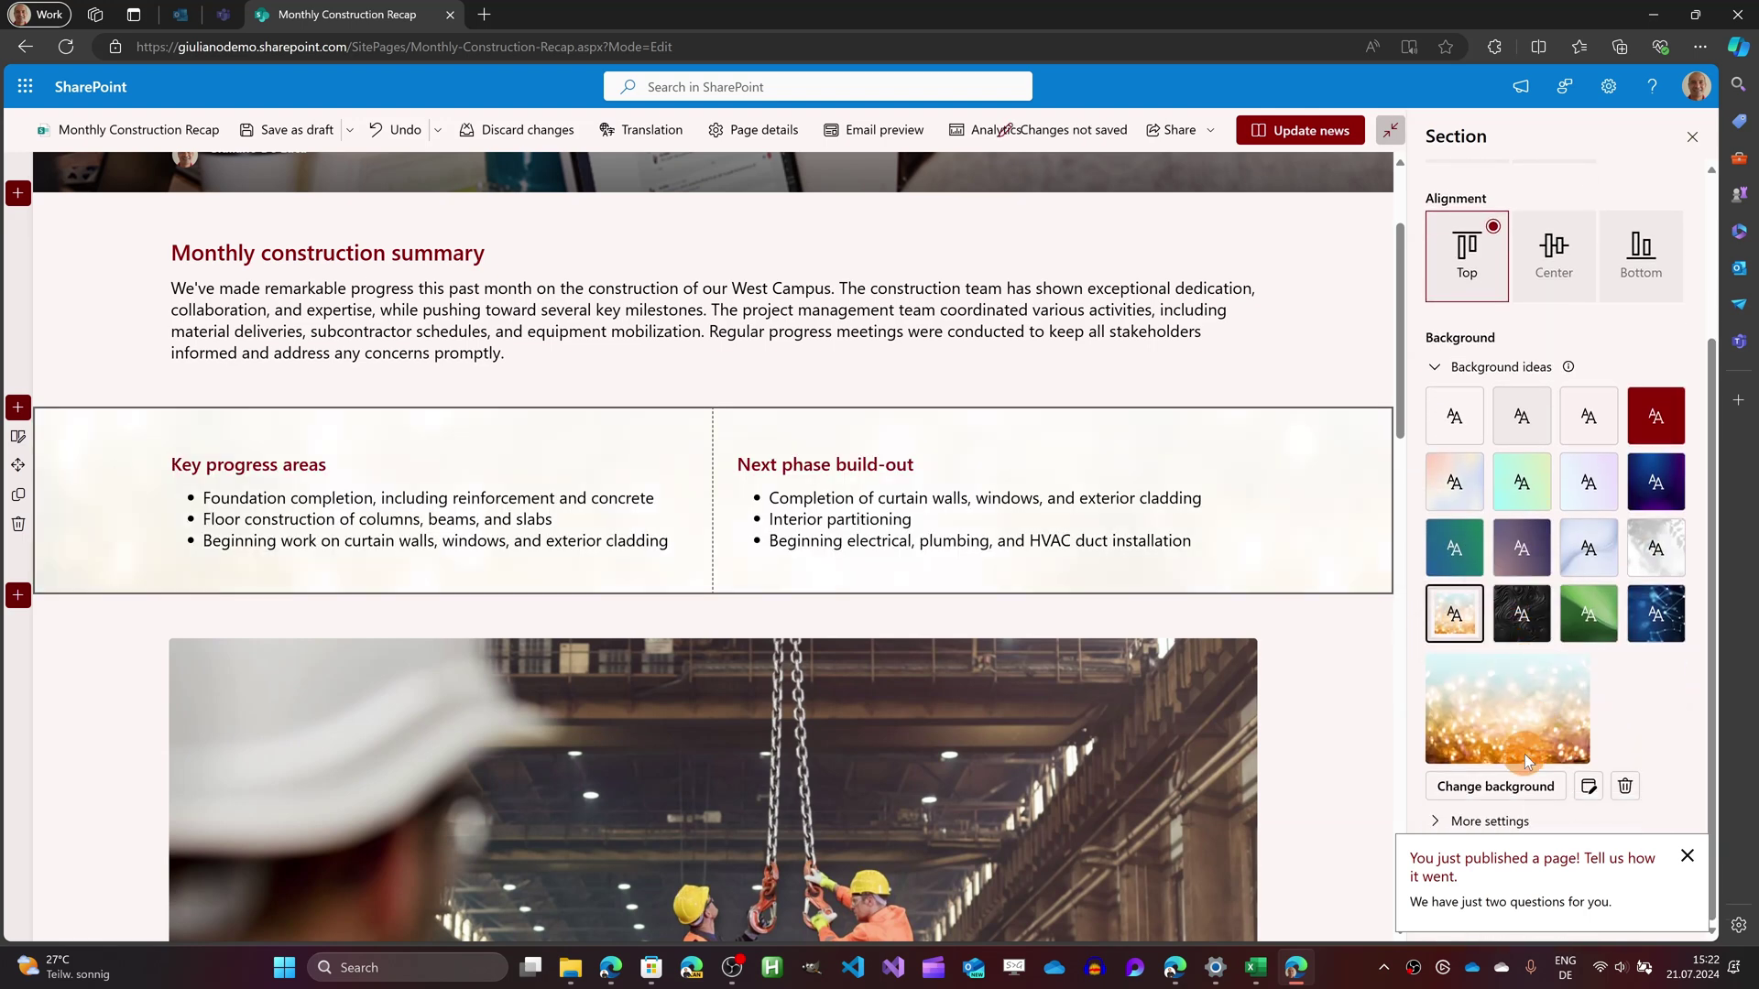
{"action": "left_click", "coordinate": [1687, 856]}
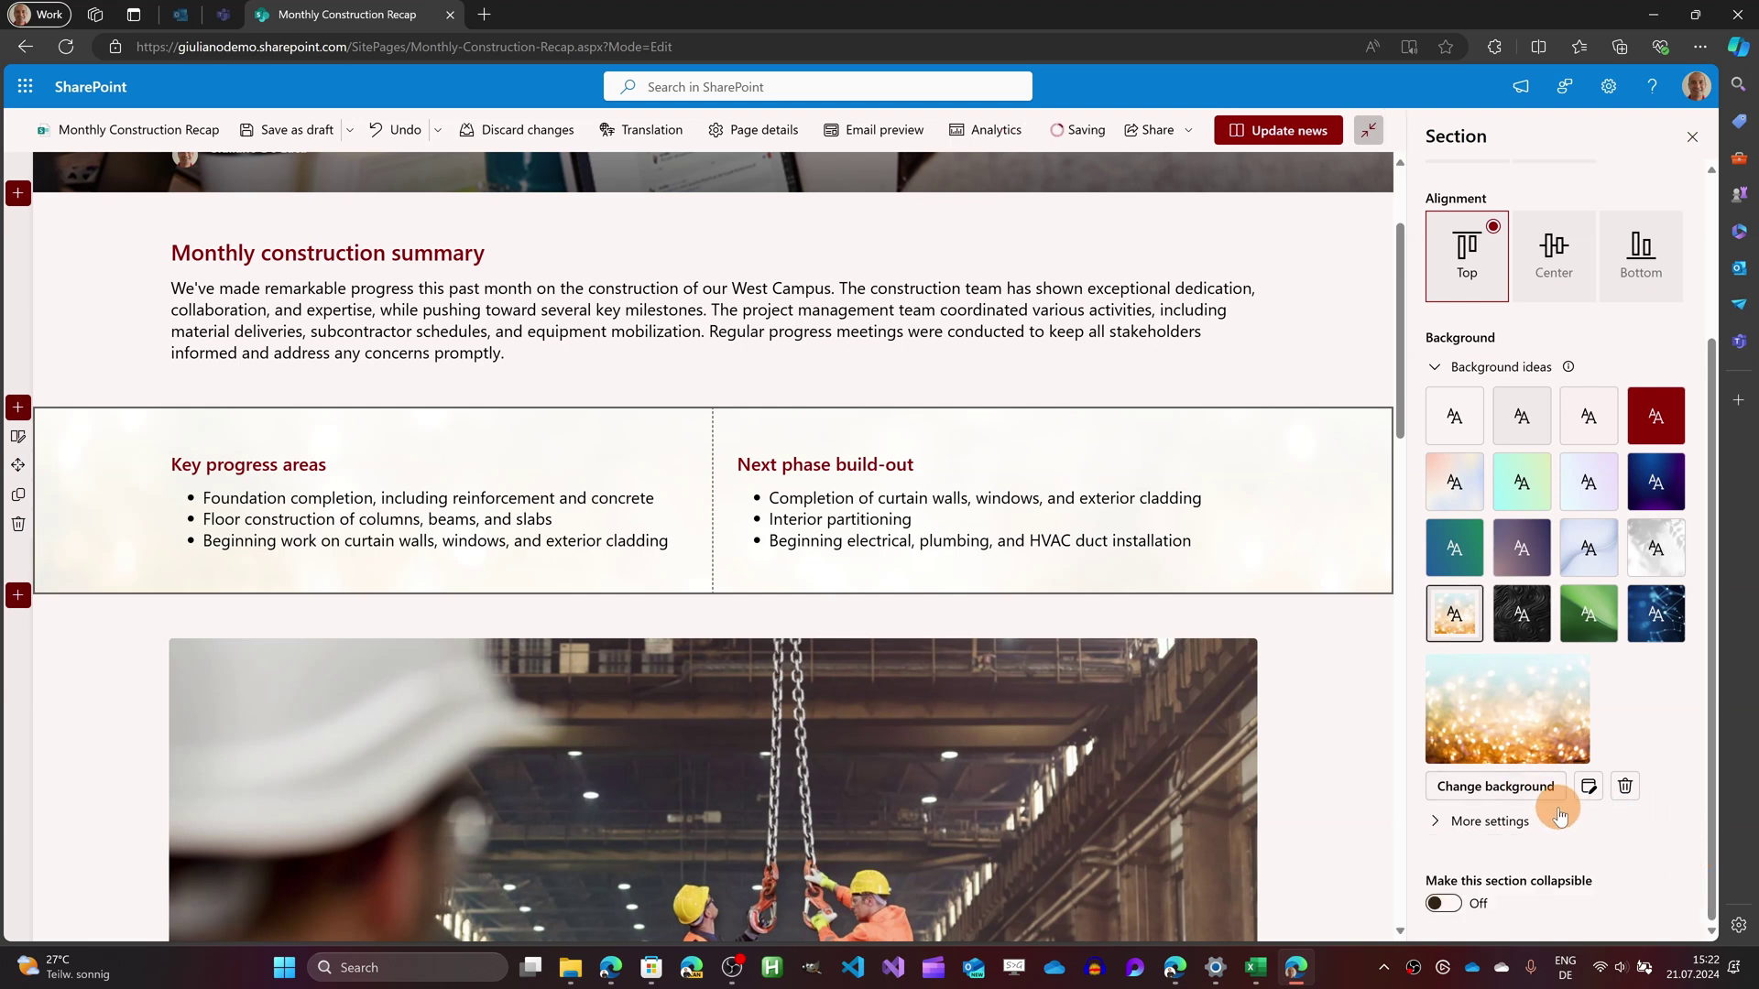
{"action": "left_click", "coordinate": [1466, 822]}
{"action": "scroll", "coordinate": [1531, 746], "scroll_direction": "down", "scroll_amount": 3}
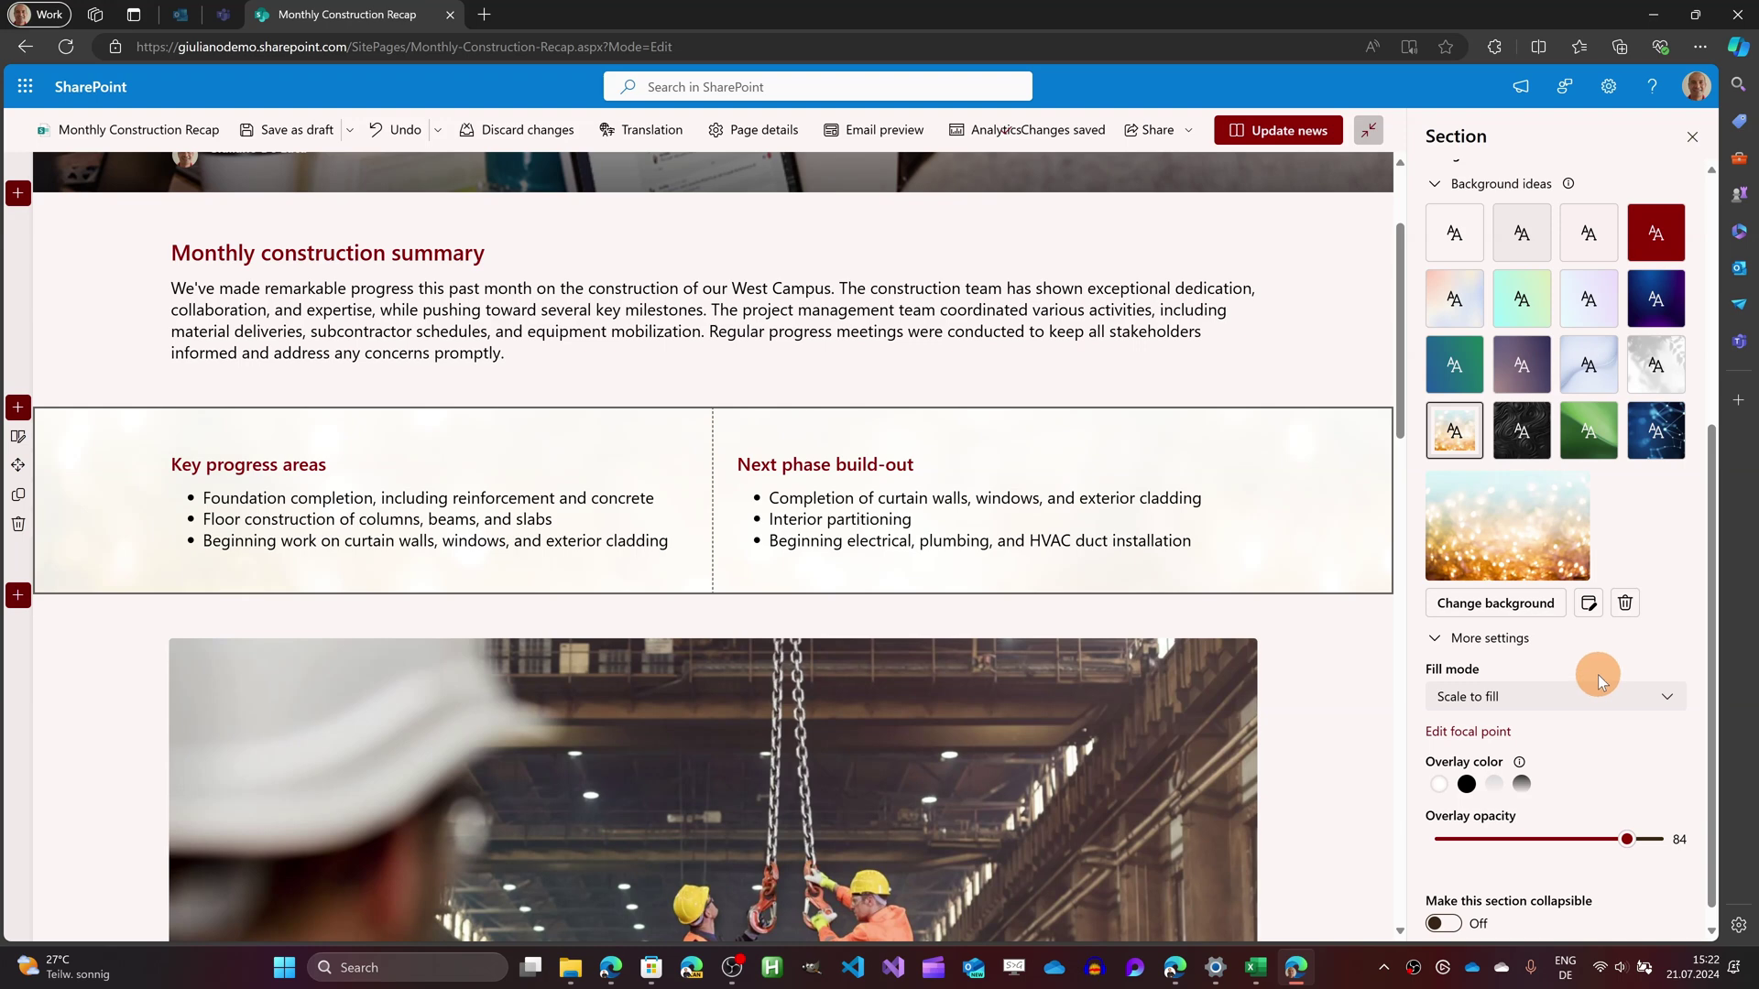
{"action": "left_click", "coordinate": [1522, 430]}
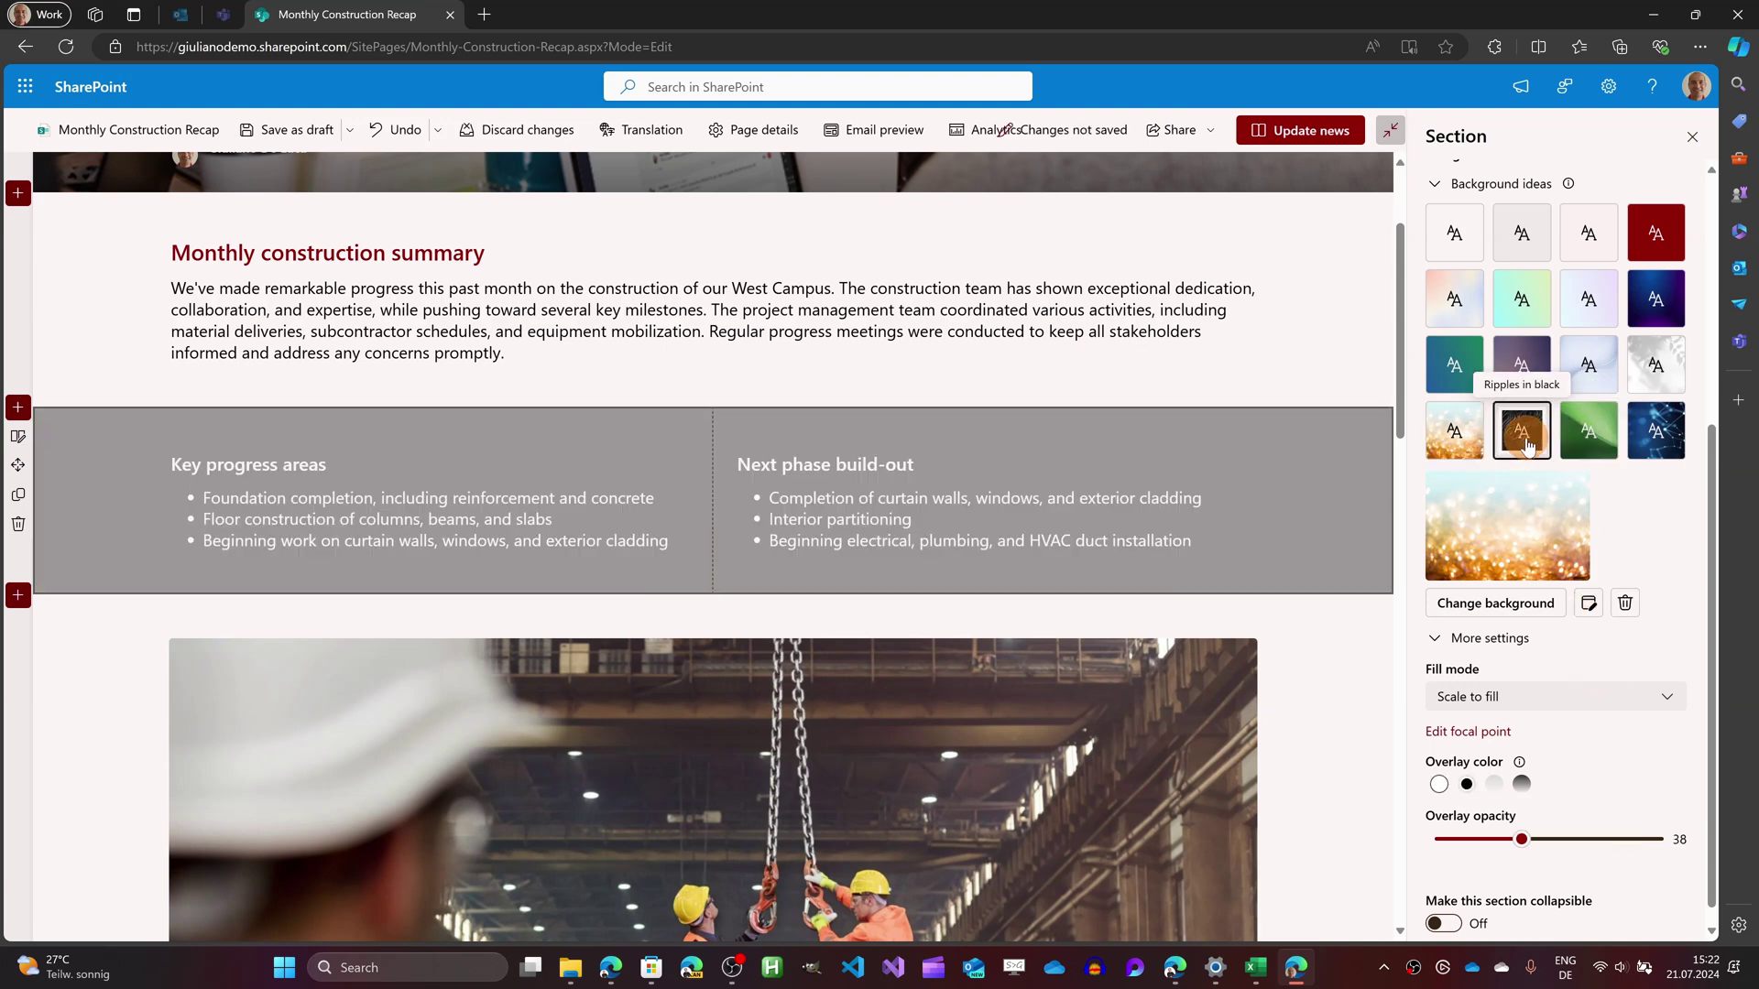
{"action": "scroll", "coordinate": [1549, 614], "scroll_direction": "down", "scroll_amount": 1}
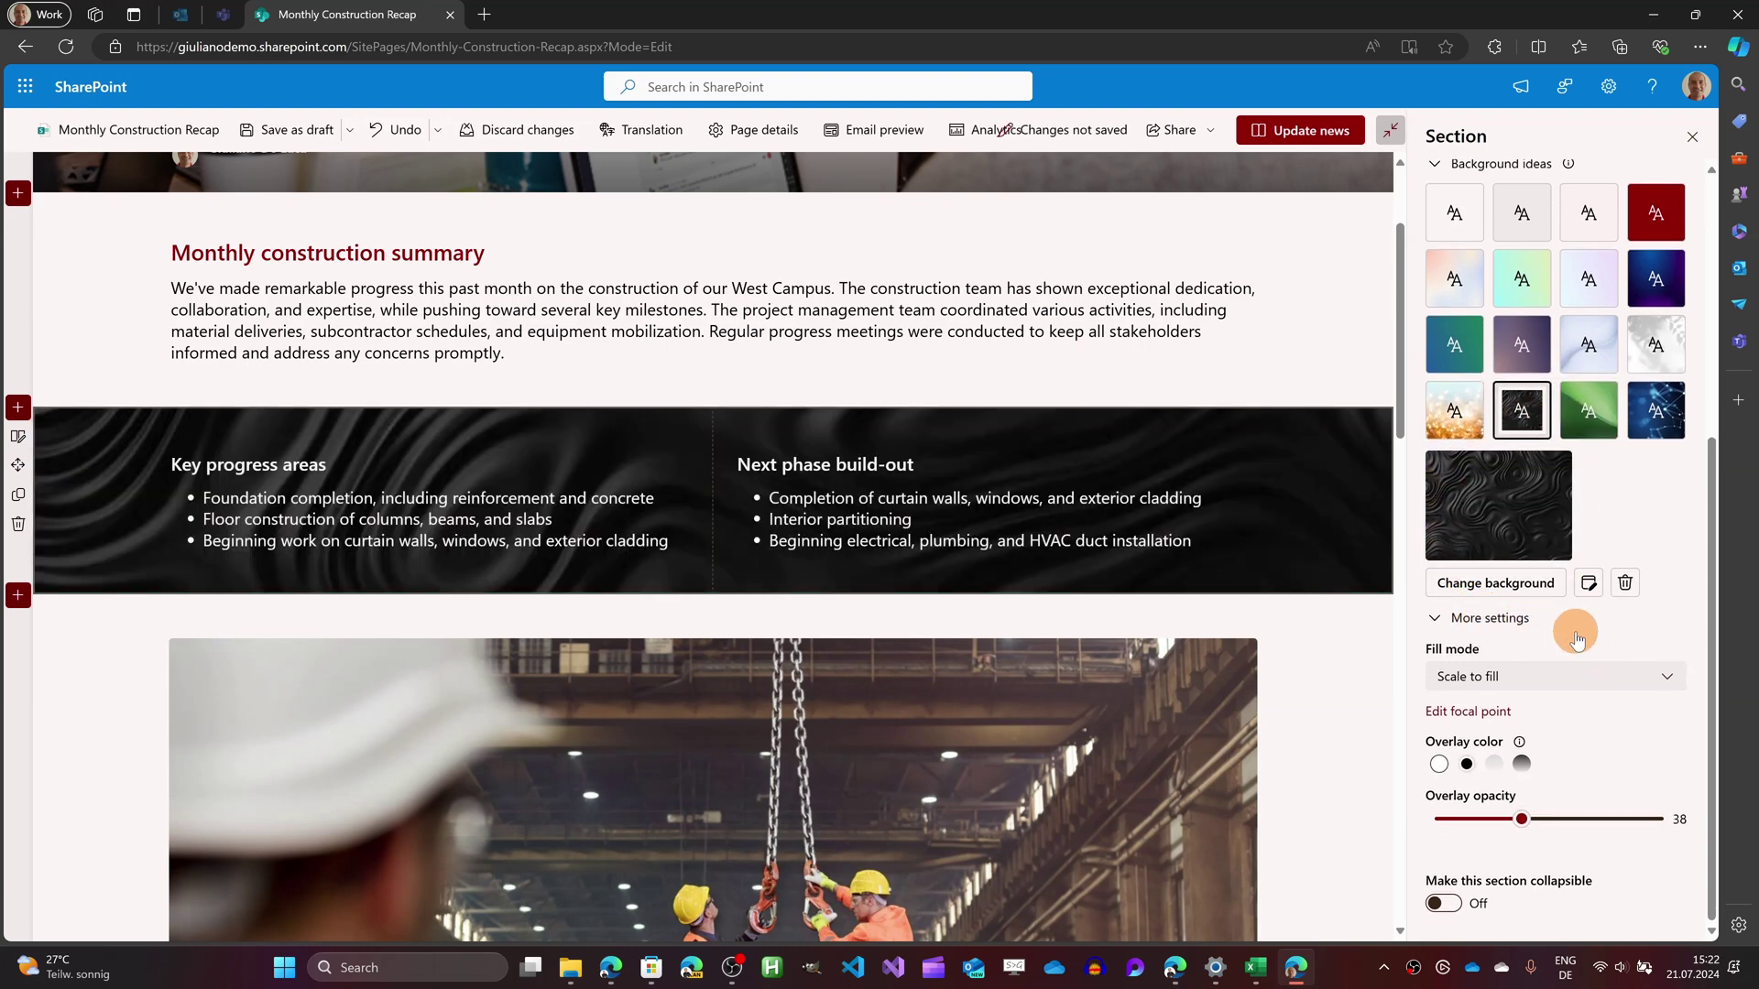
{"action": "left_click", "coordinate": [1522, 344]}
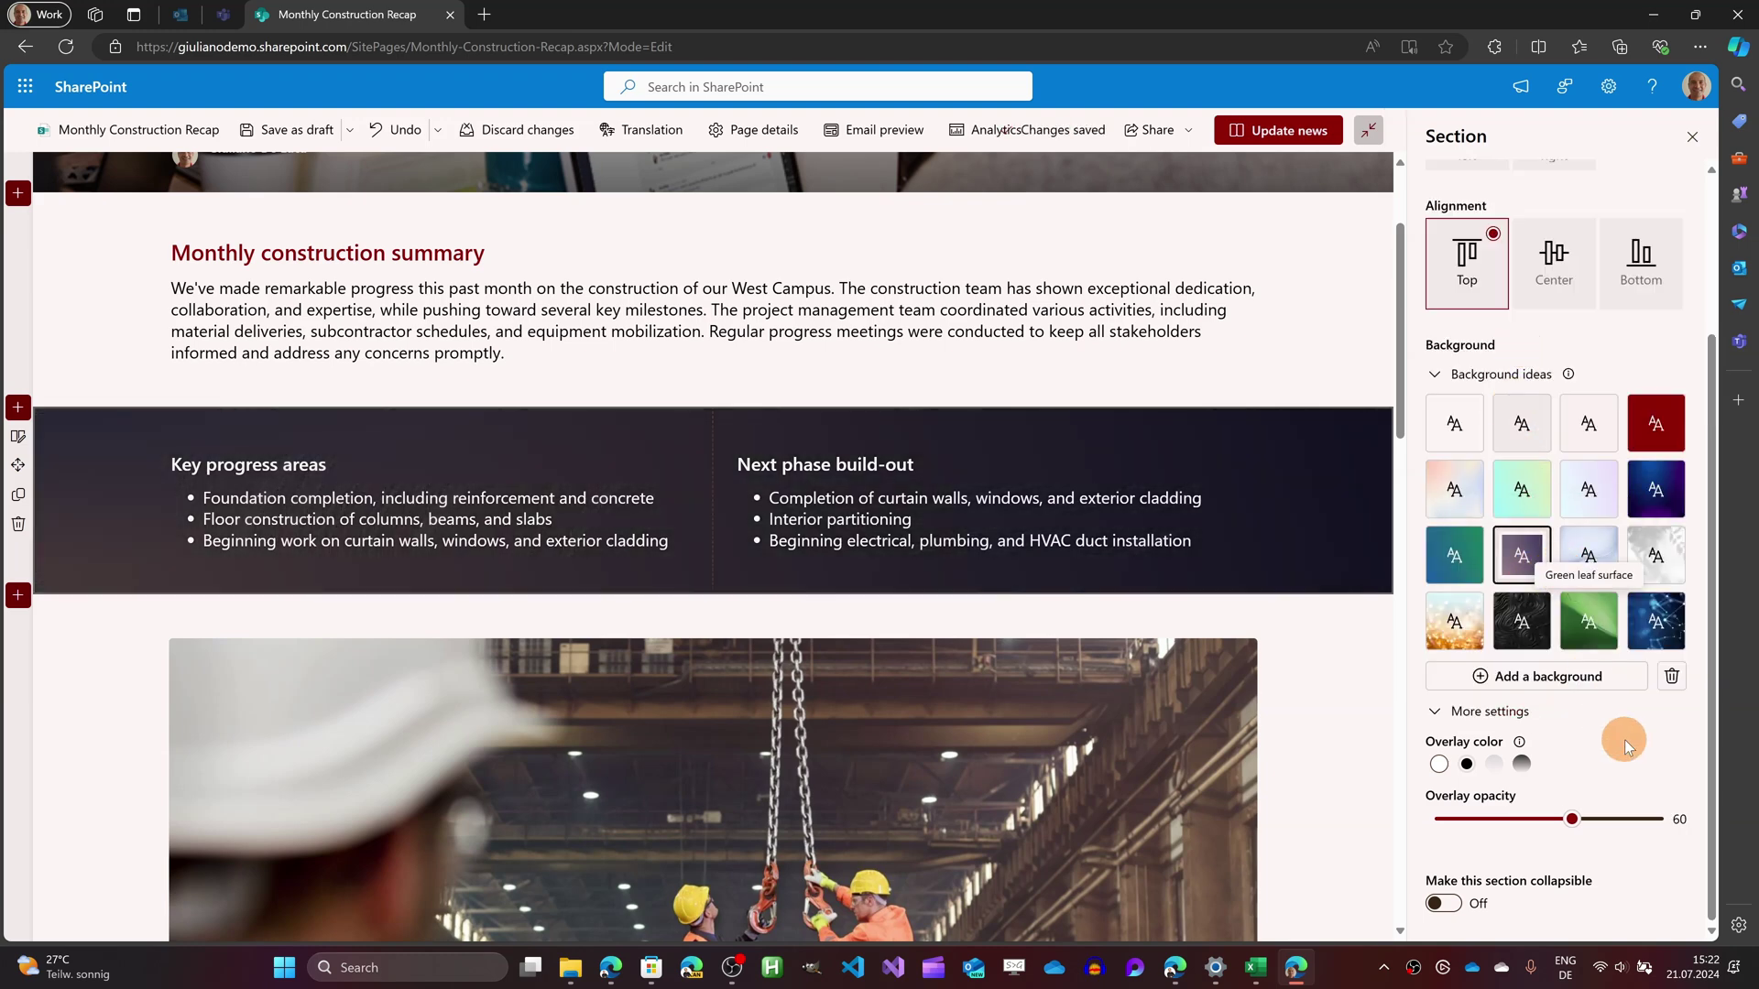
Set the Berlin skyline image (81265-Property) as the section background
{"action": "left_click", "coordinate": [1603, 696]}
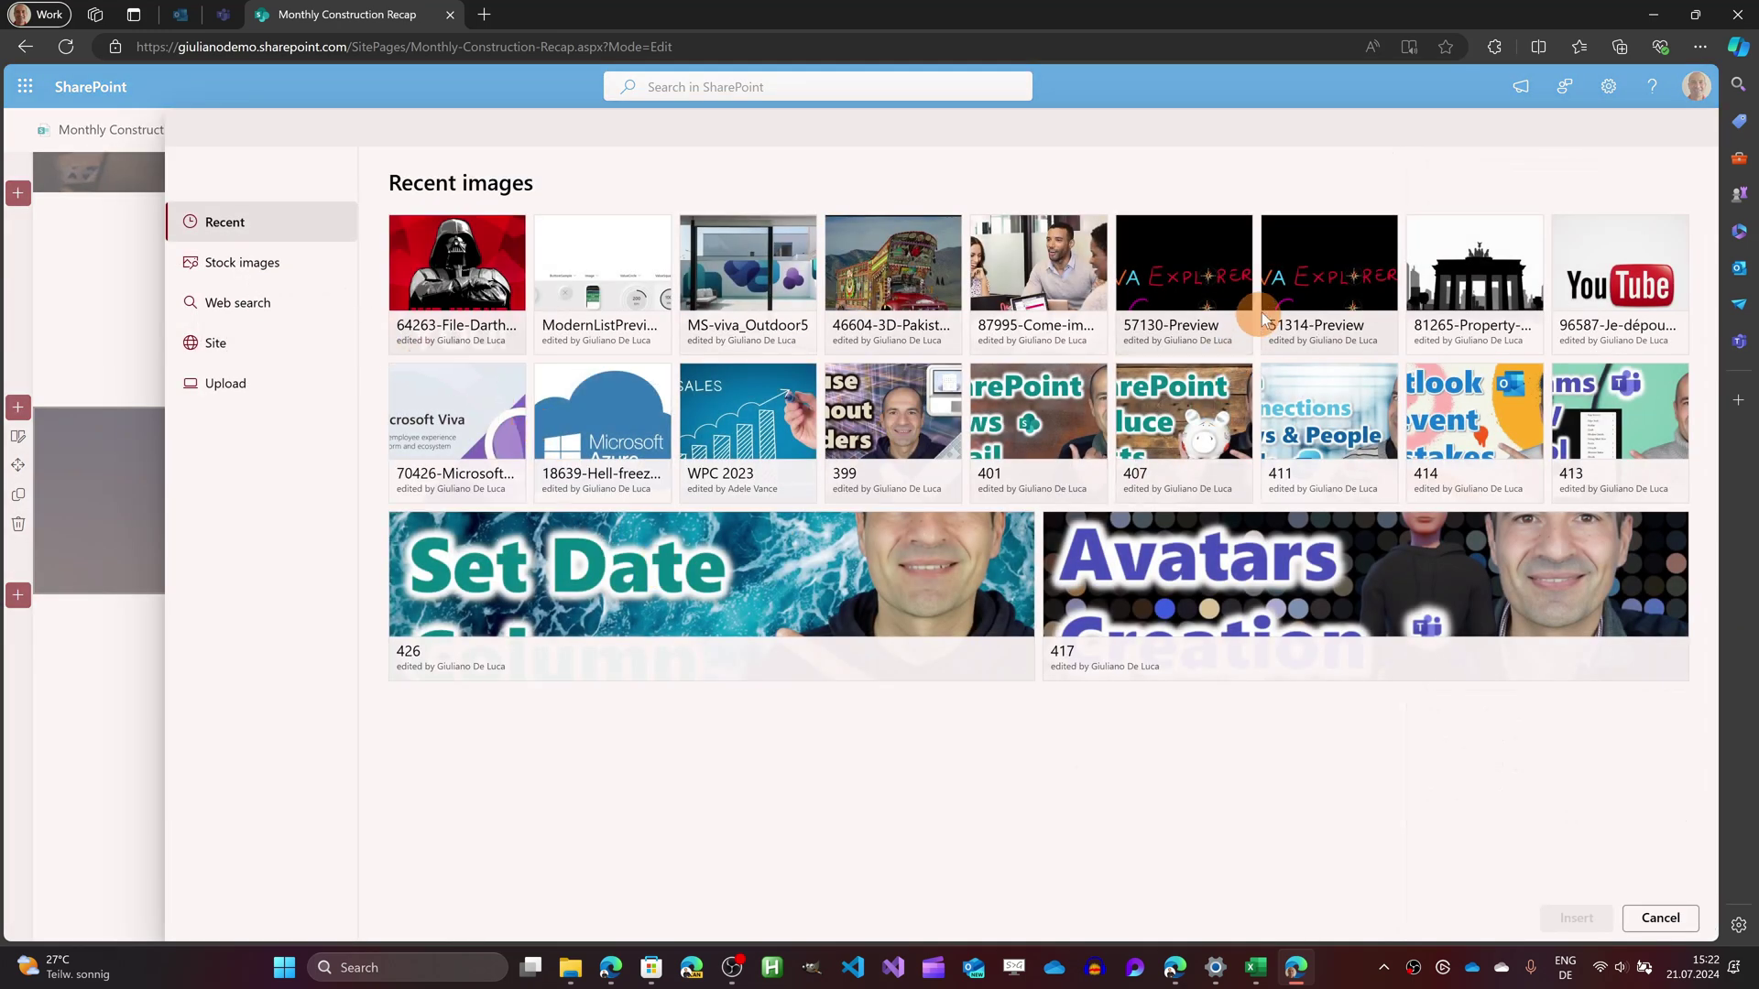
{"action": "left_click", "coordinate": [1477, 275]}
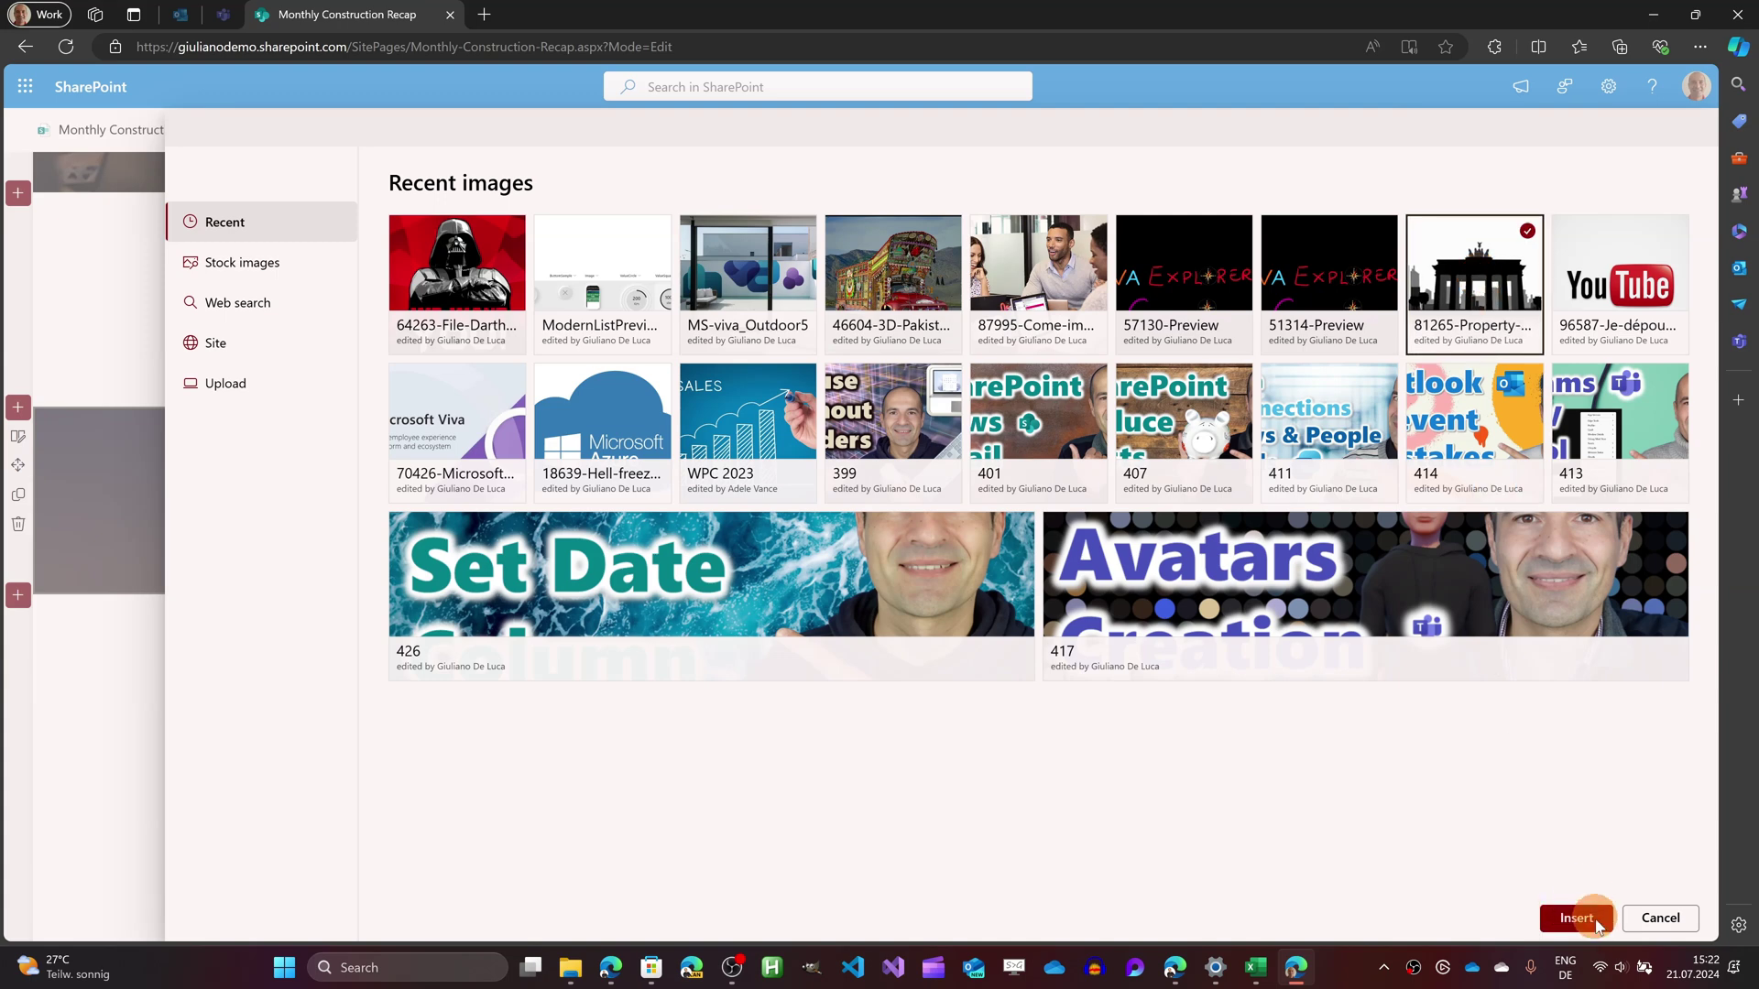
{"action": "left_click", "coordinate": [1576, 918]}
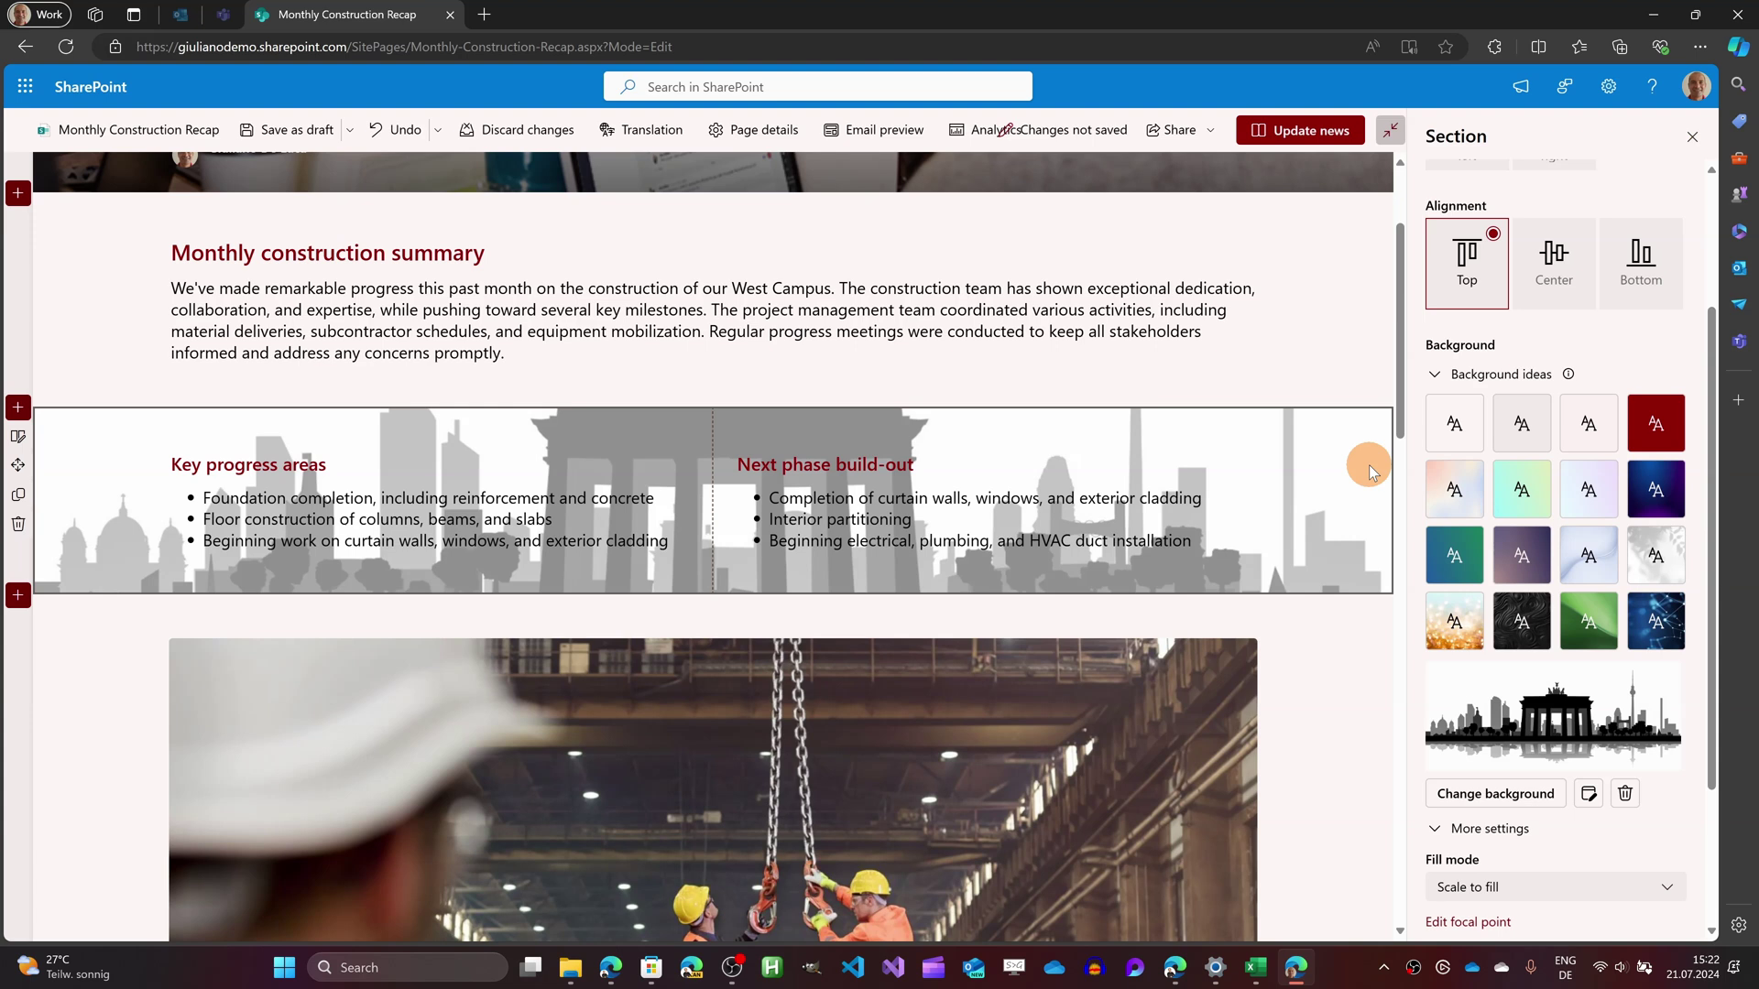
{"action": "scroll", "coordinate": [1585, 777], "scroll_direction": "down", "scroll_amount": 2}
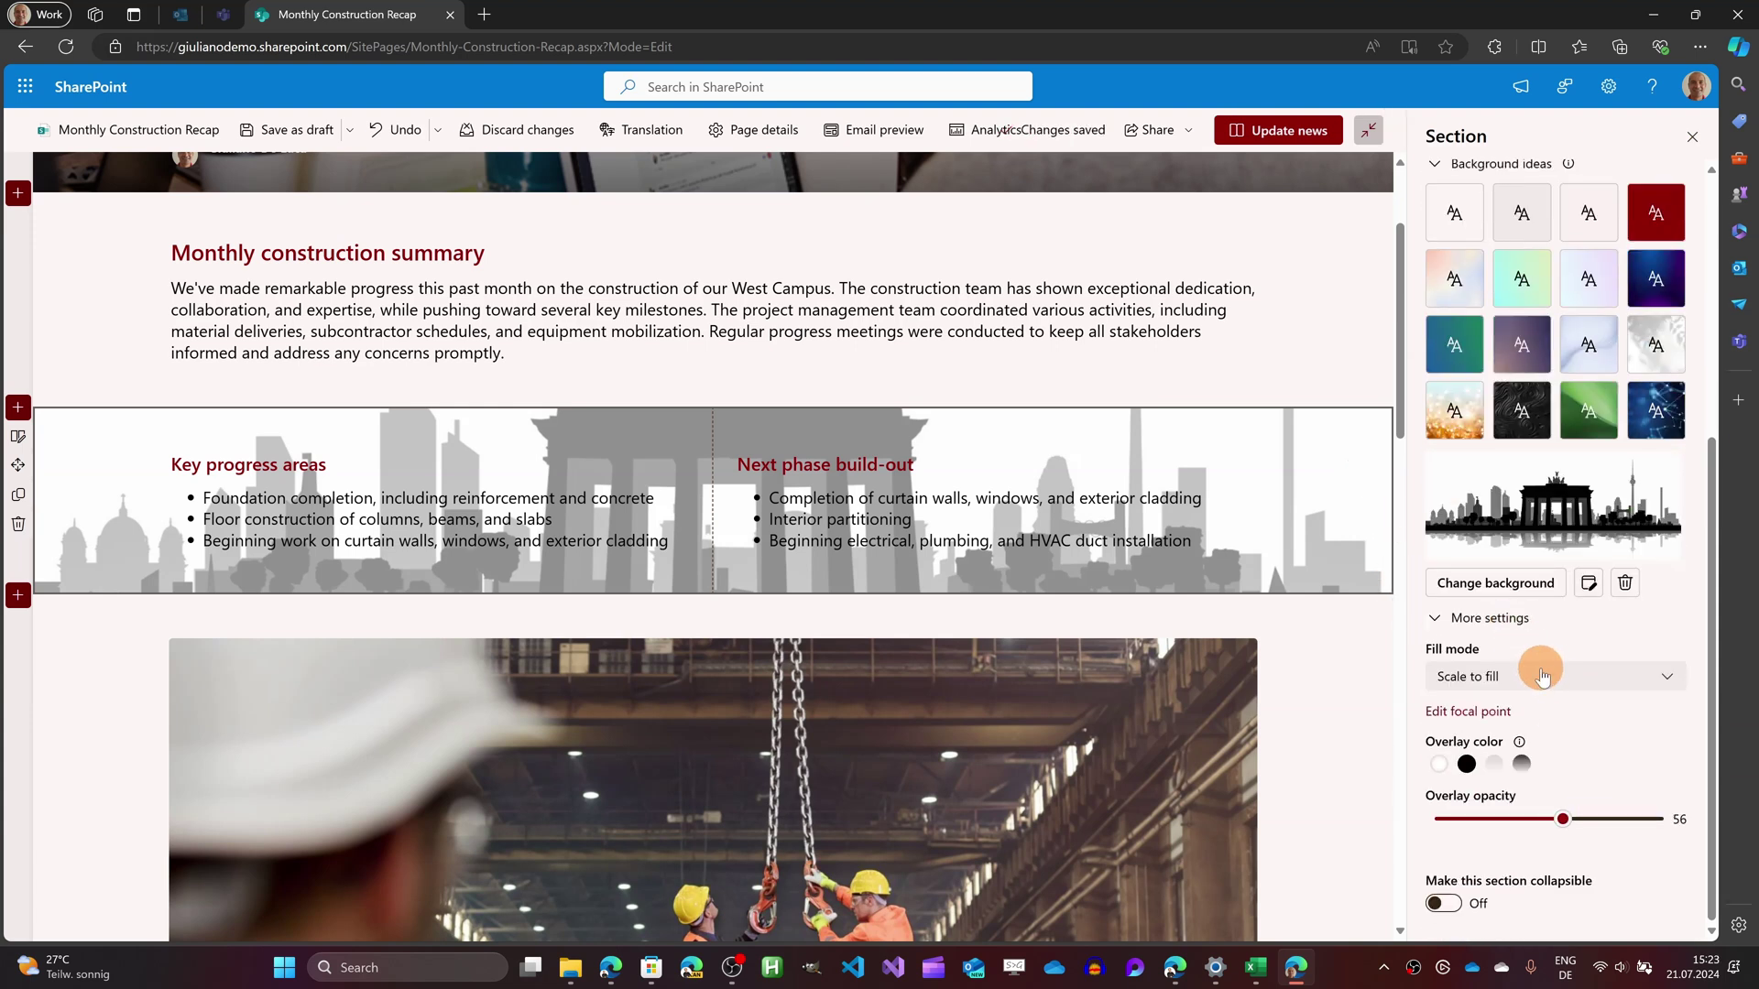
Try the Scale to fit and Tile fill modes, then show the skyline at Original size
{"action": "left_click", "coordinate": [1569, 676]}
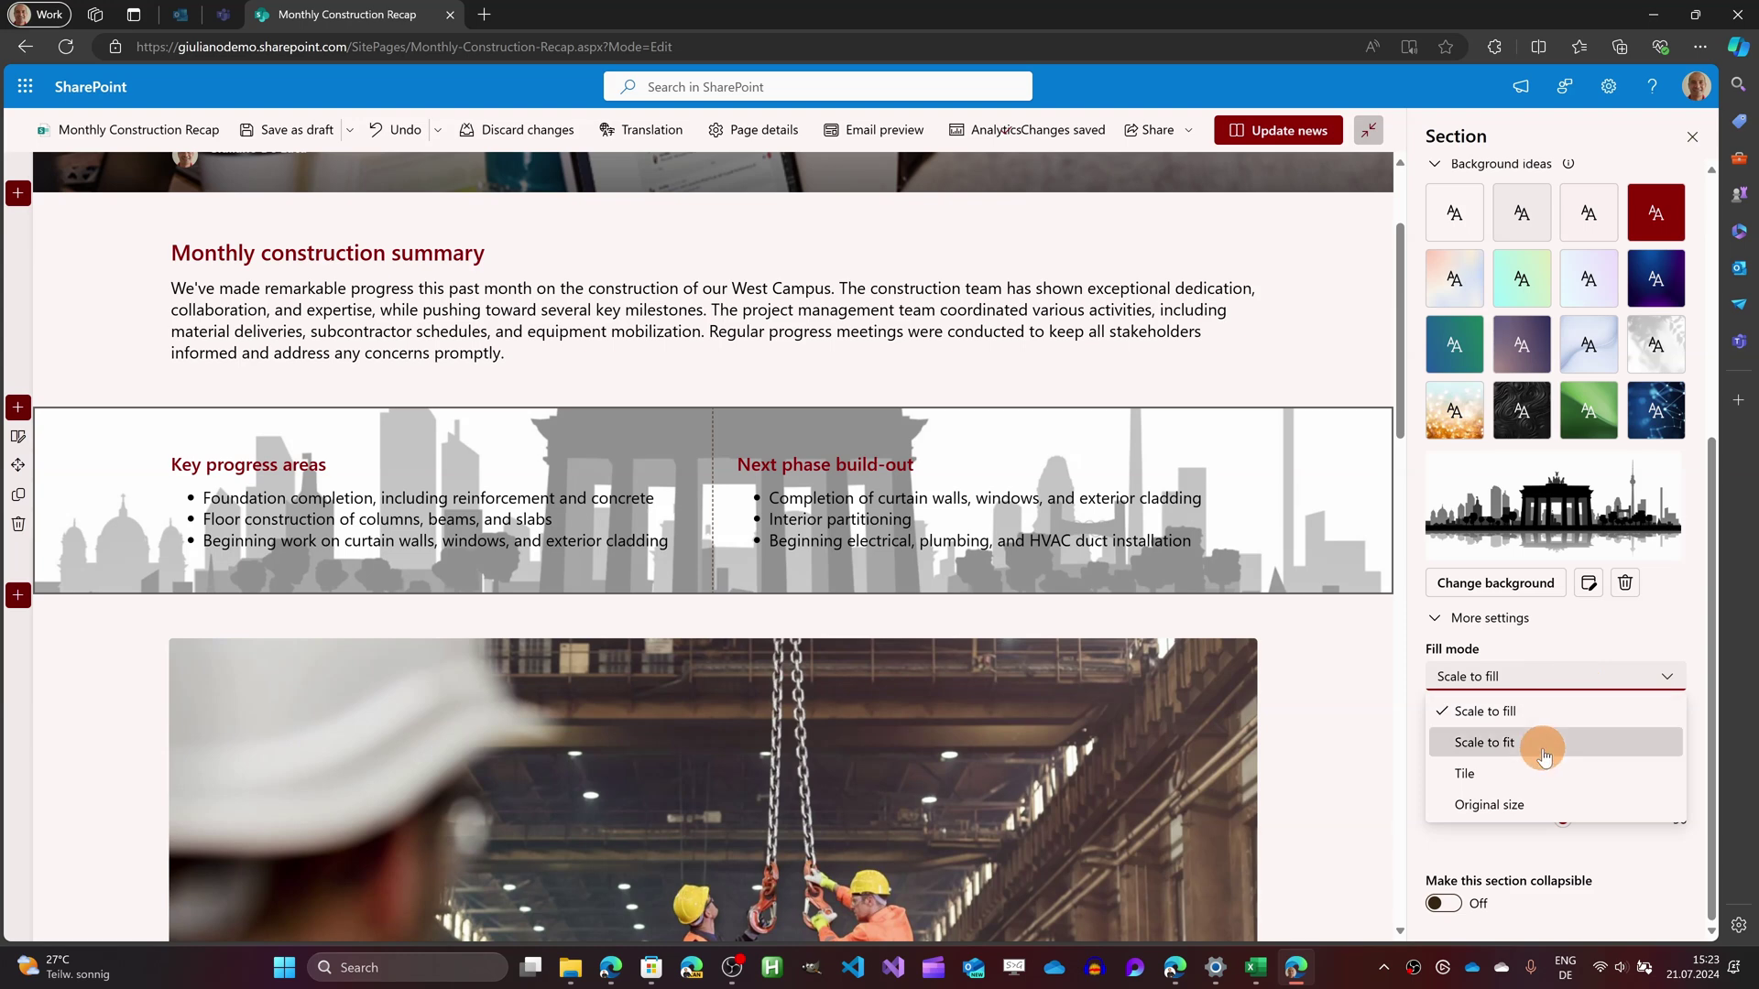
{"action": "left_click", "coordinate": [1544, 750]}
{"action": "left_click", "coordinate": [1547, 680]}
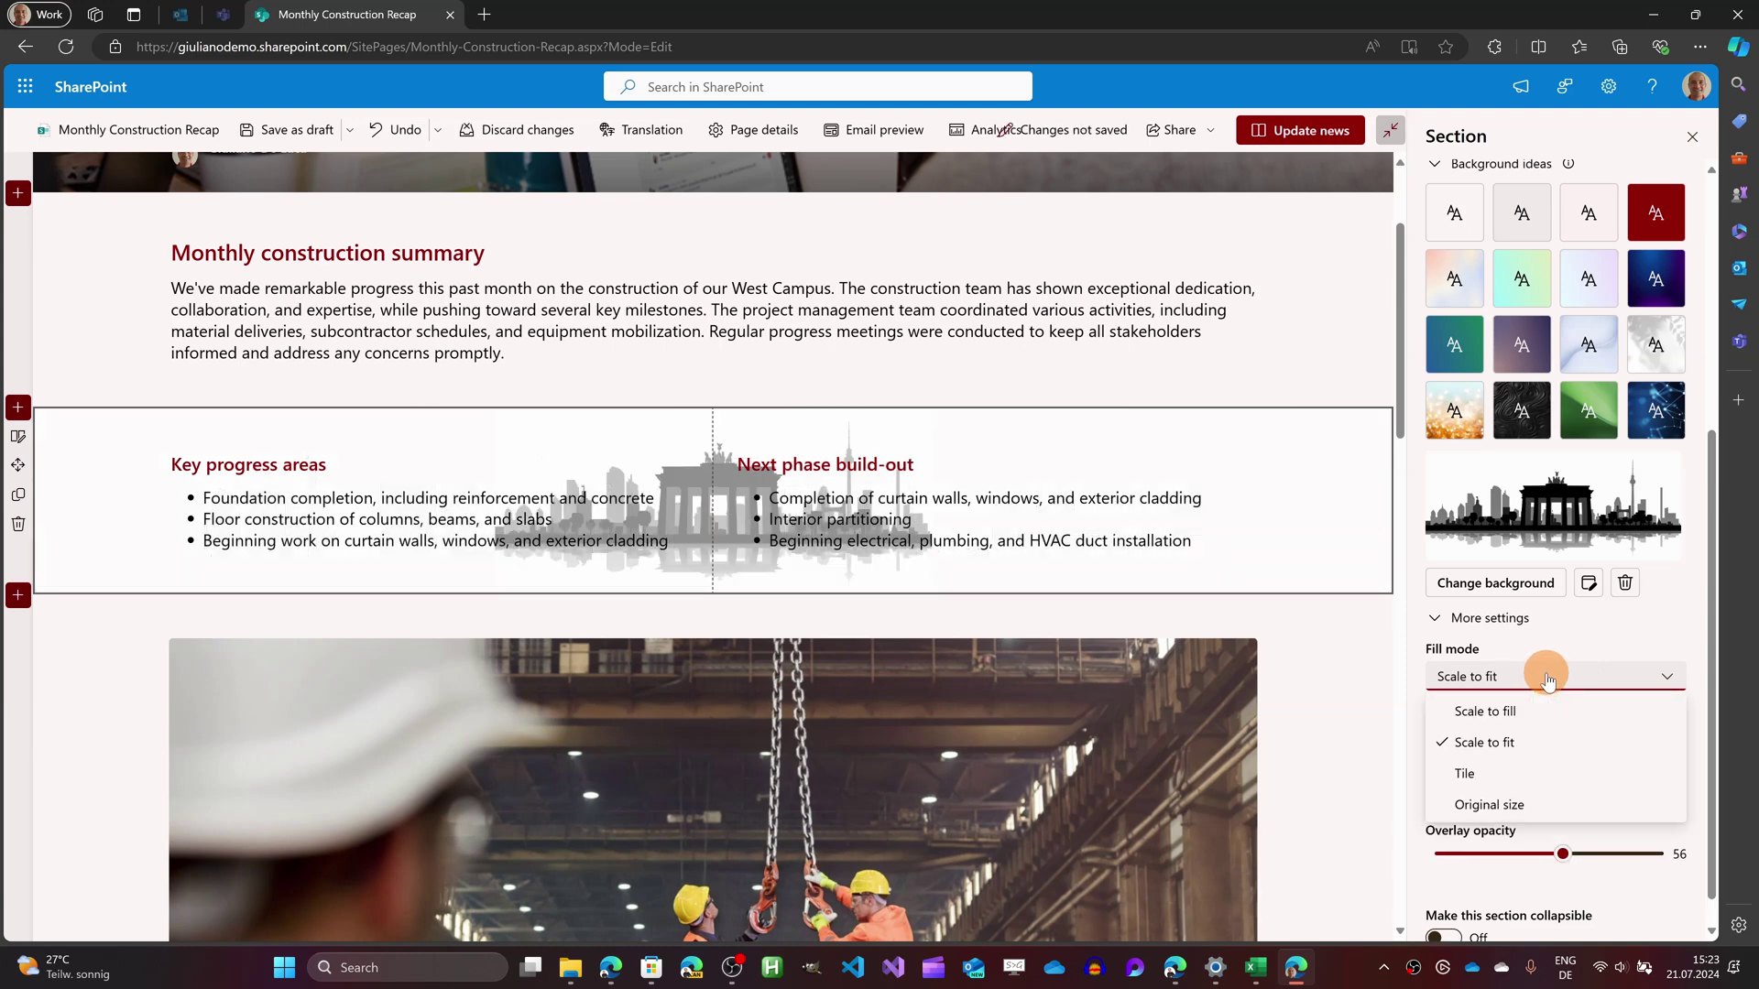
{"action": "left_click", "coordinate": [1519, 774]}
{"action": "left_click", "coordinate": [1532, 710]}
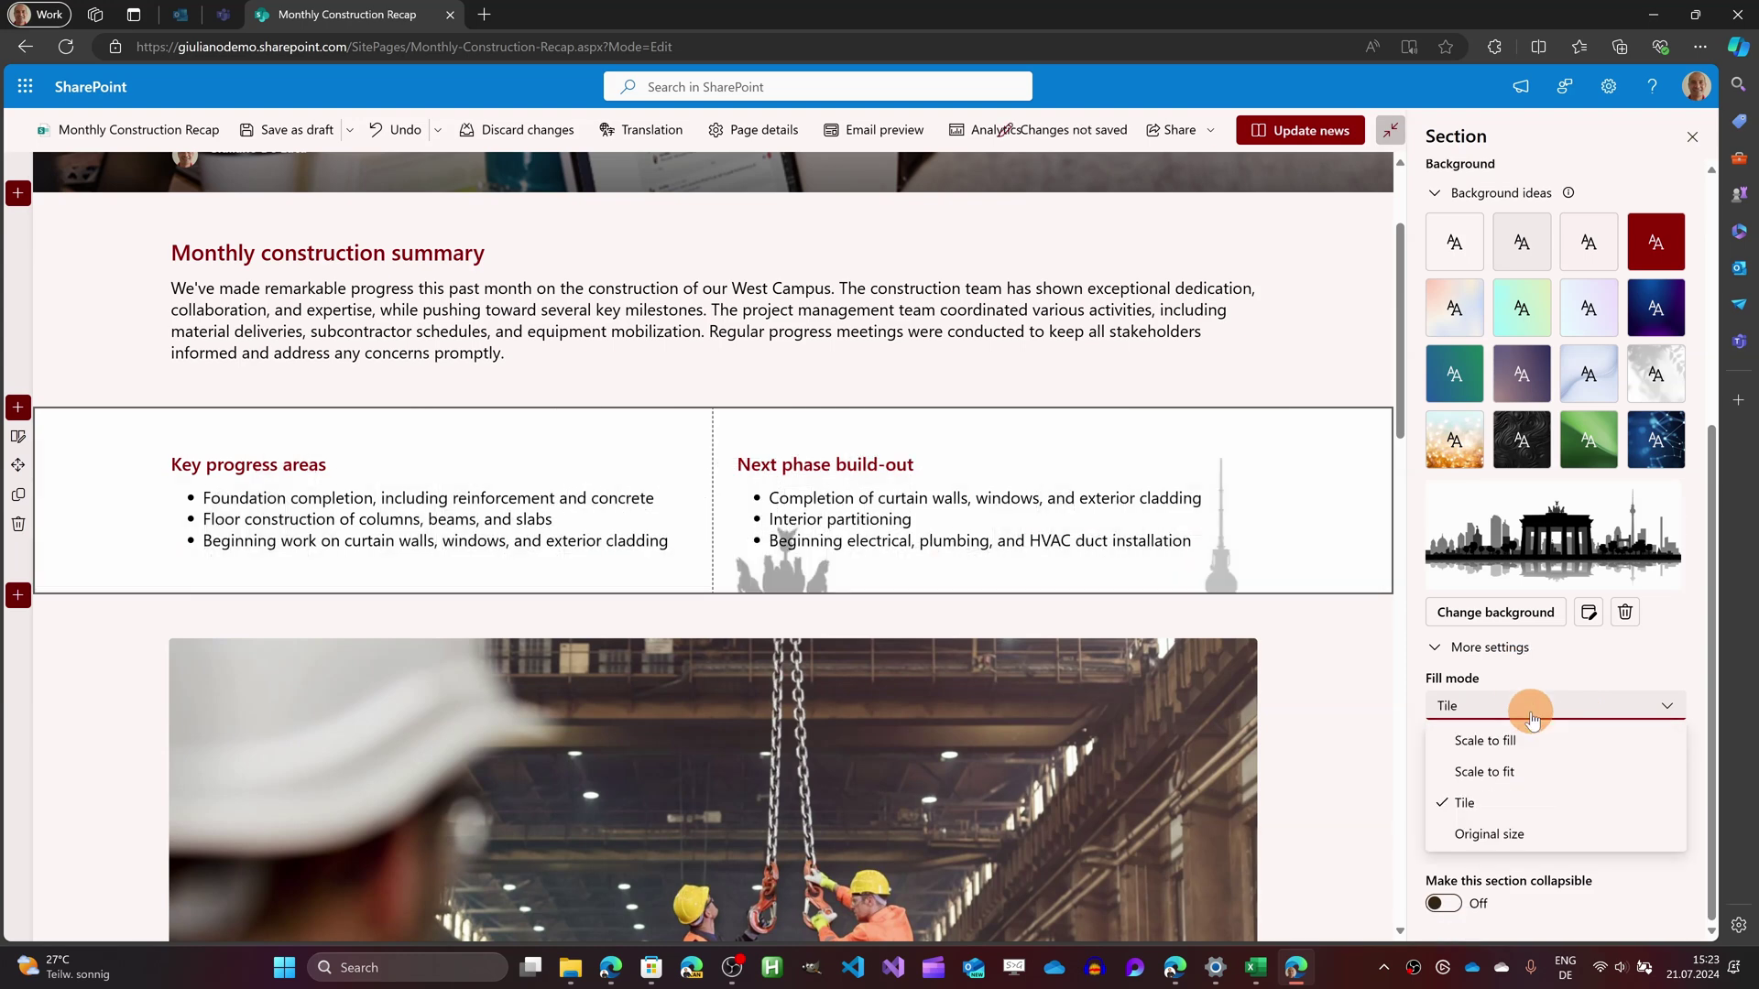
{"action": "left_click", "coordinate": [1523, 832]}
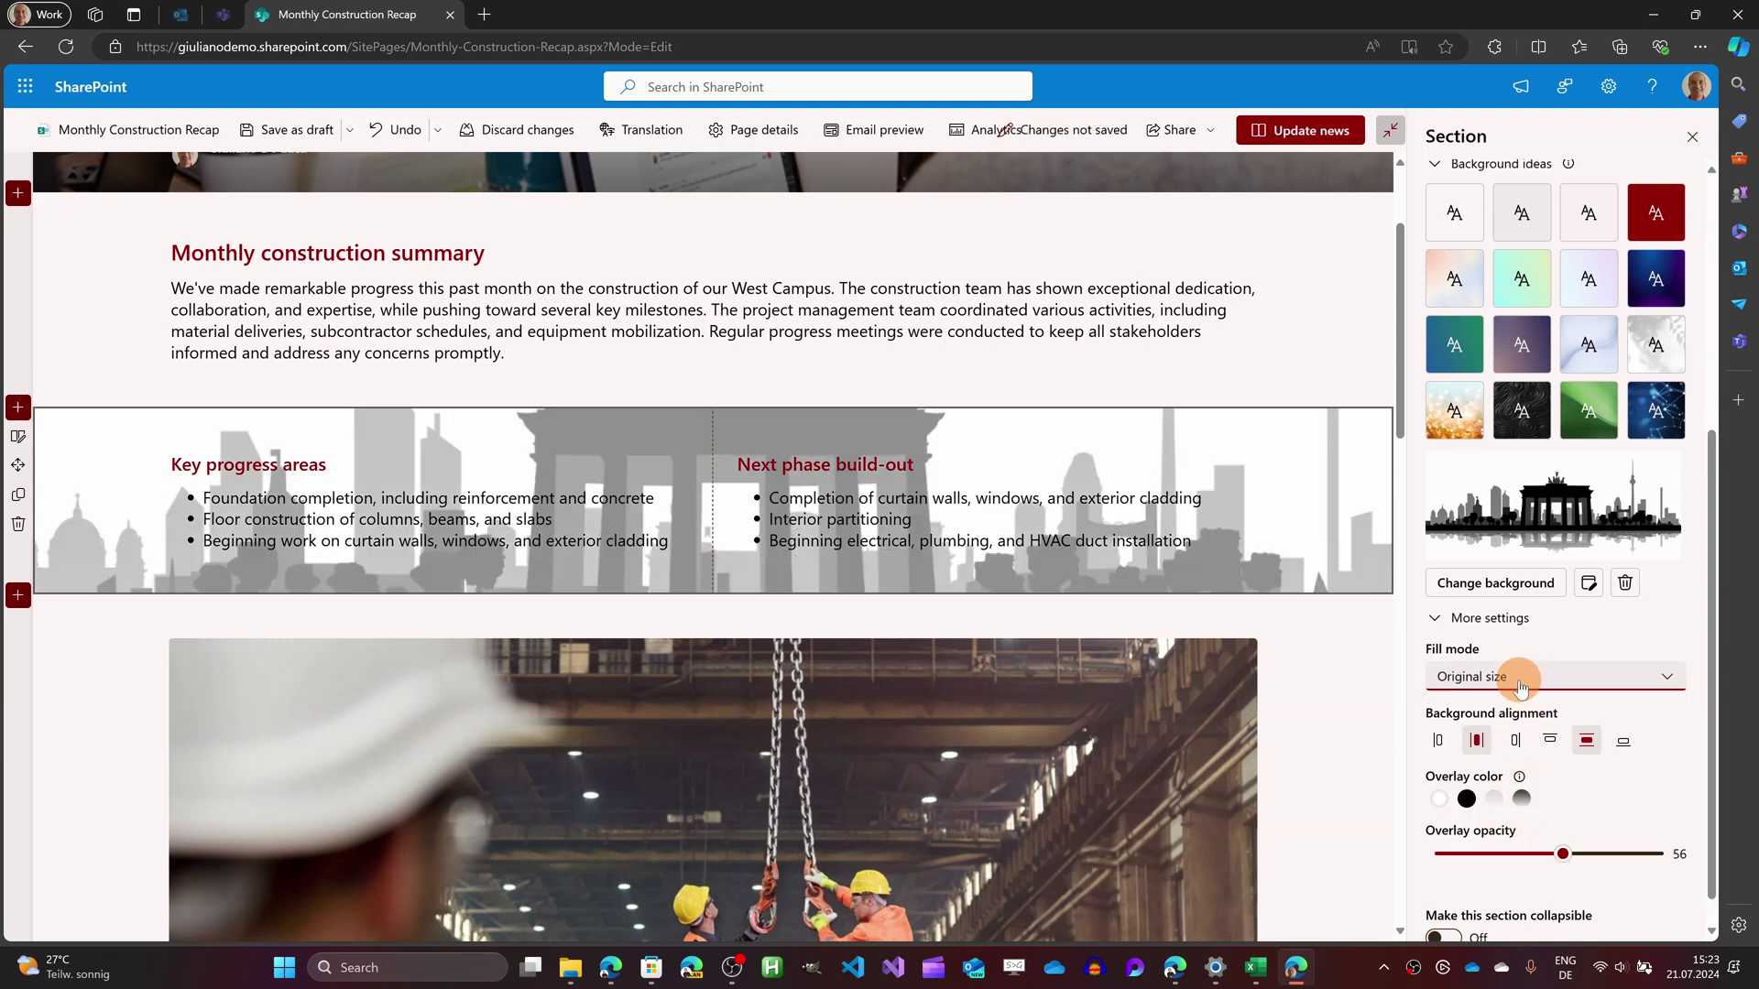
Centre the skyline background and apply the gradient overlay colour after trying black
{"action": "scroll", "coordinate": [1521, 678], "scroll_direction": "down", "scroll_amount": 1}
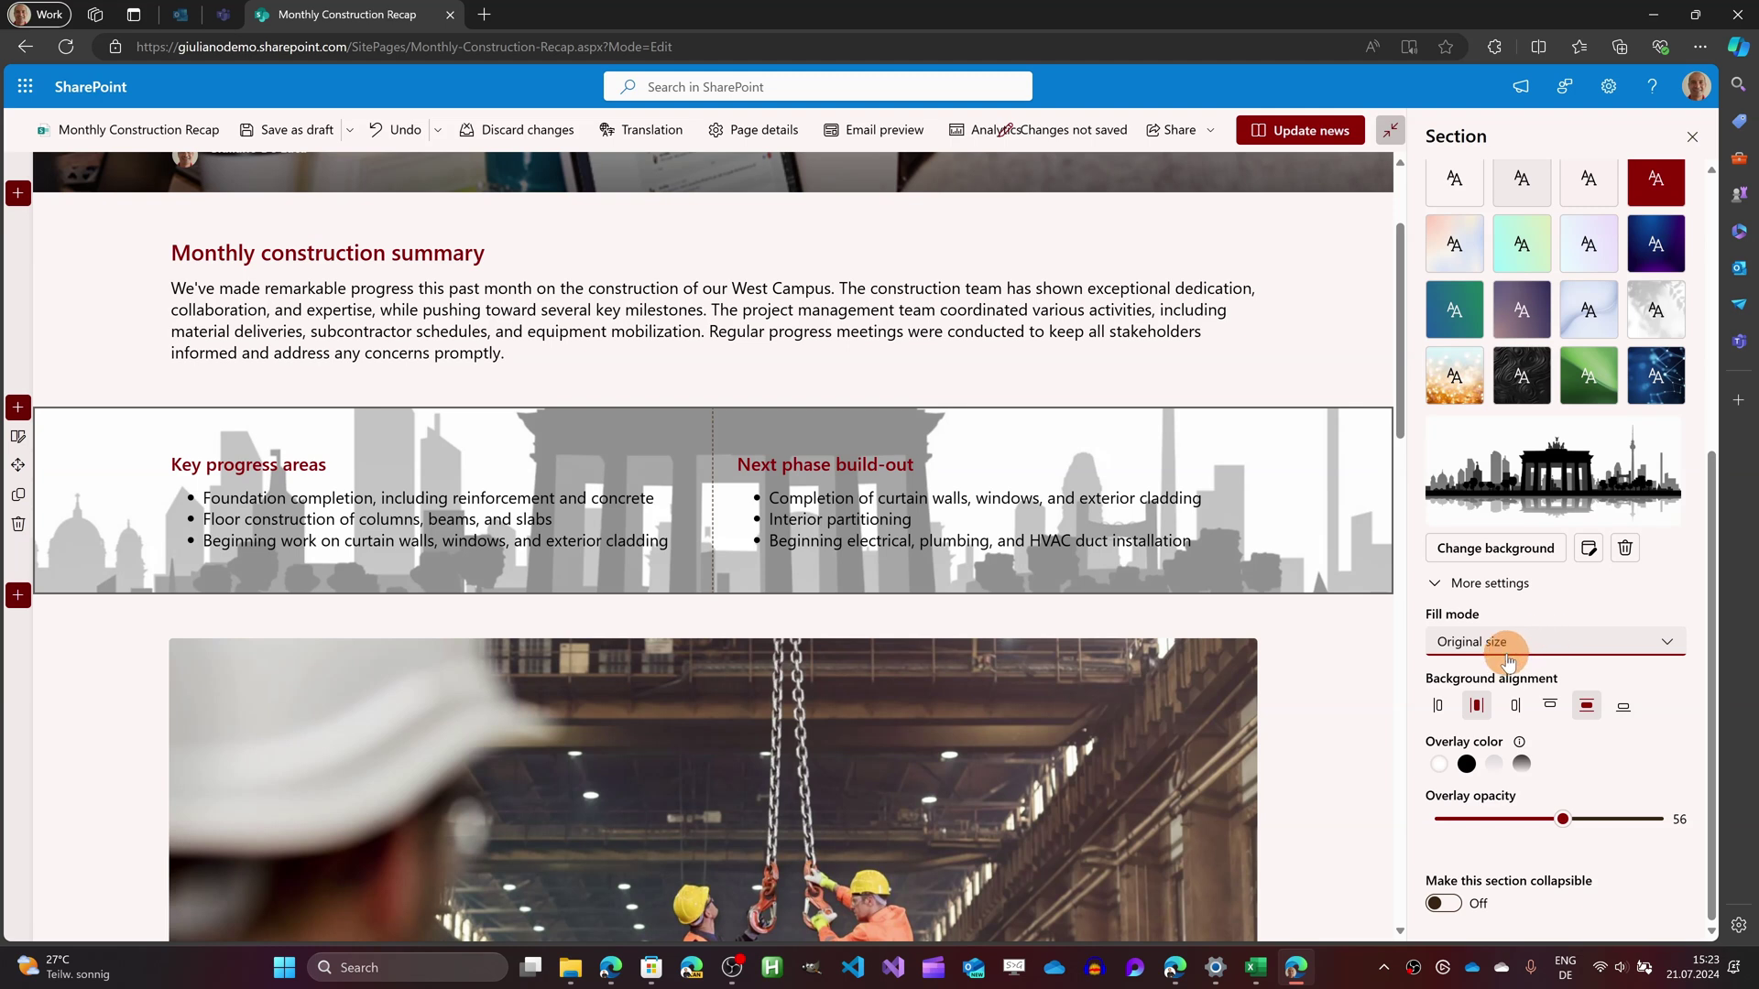
{"action": "left_click", "coordinate": [1476, 707]}
{"action": "left_click", "coordinate": [1585, 707]}
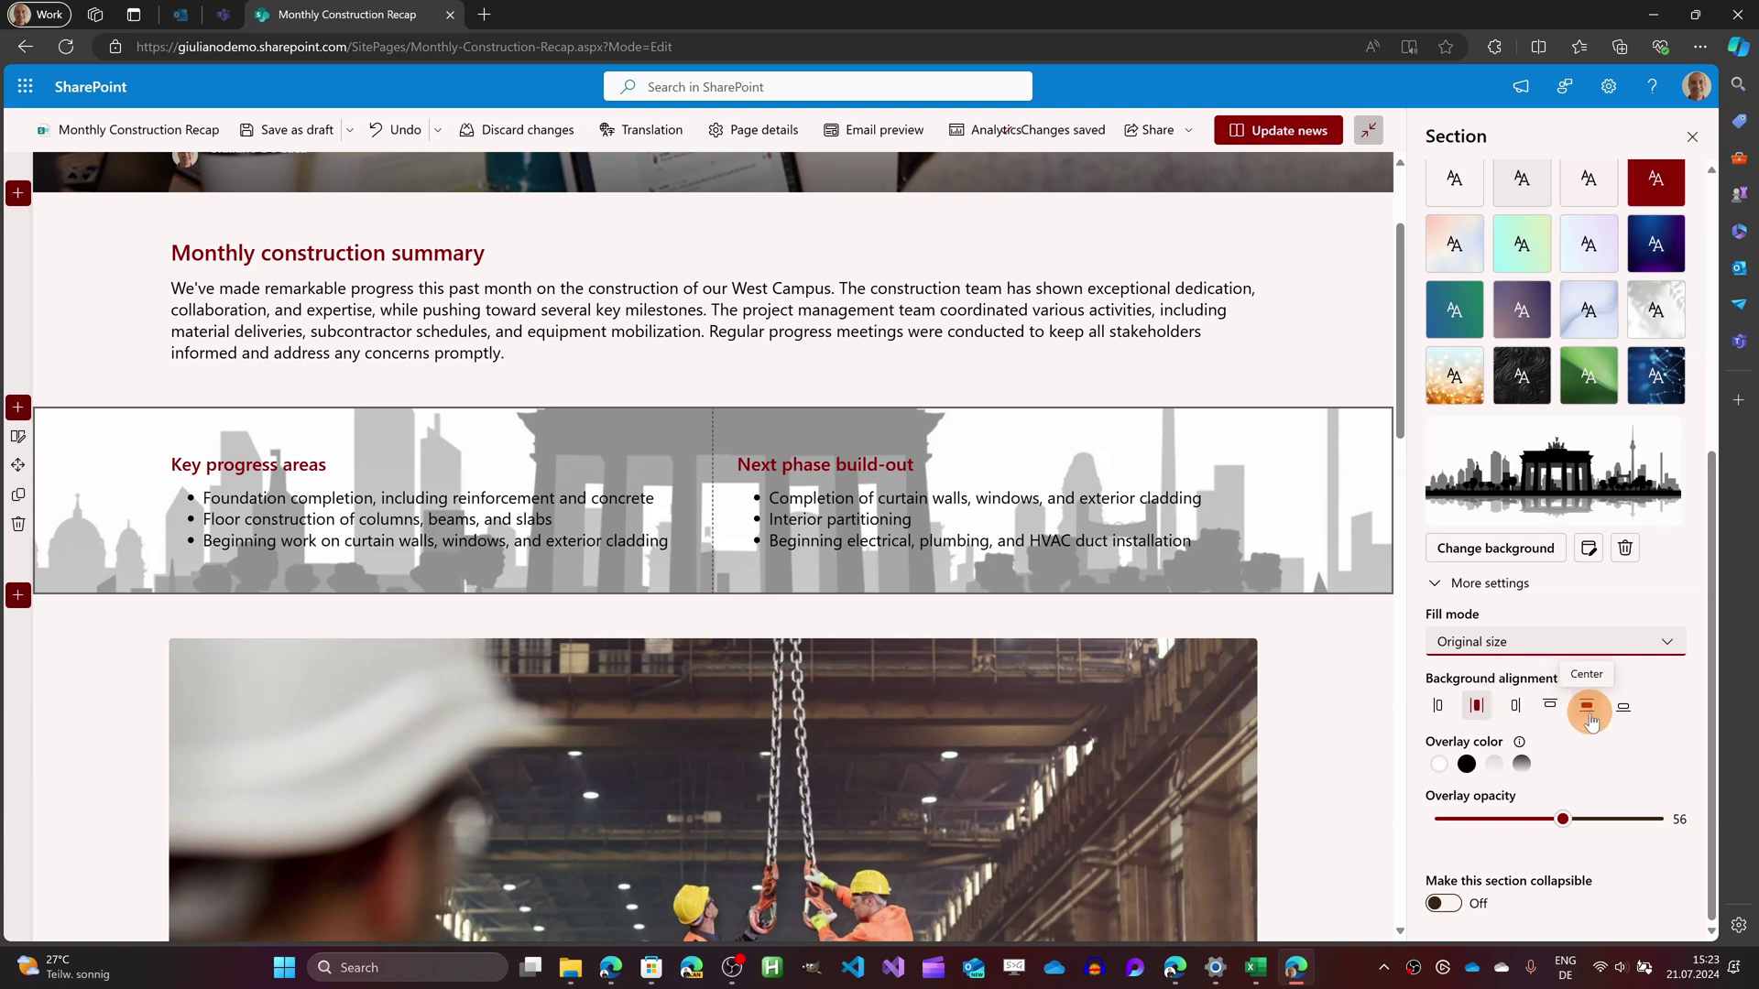
{"action": "left_click", "coordinate": [1467, 766]}
{"action": "left_click", "coordinate": [1494, 768]}
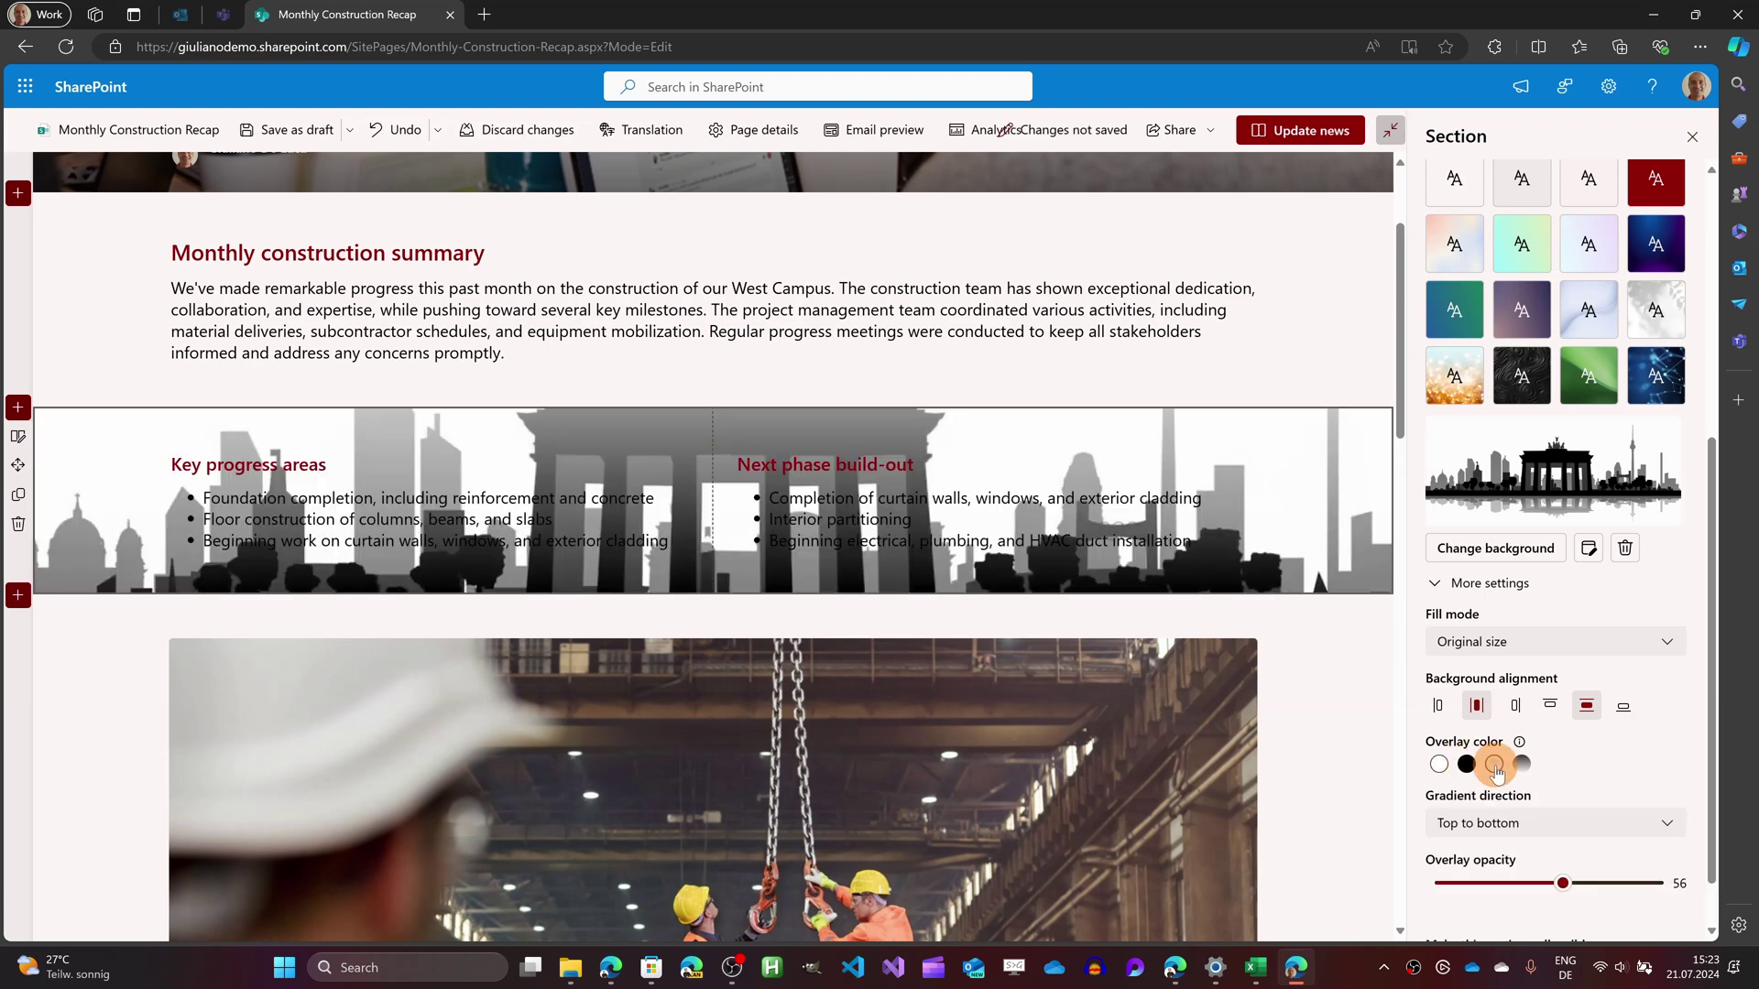
{"action": "left_click", "coordinate": [1521, 766]}
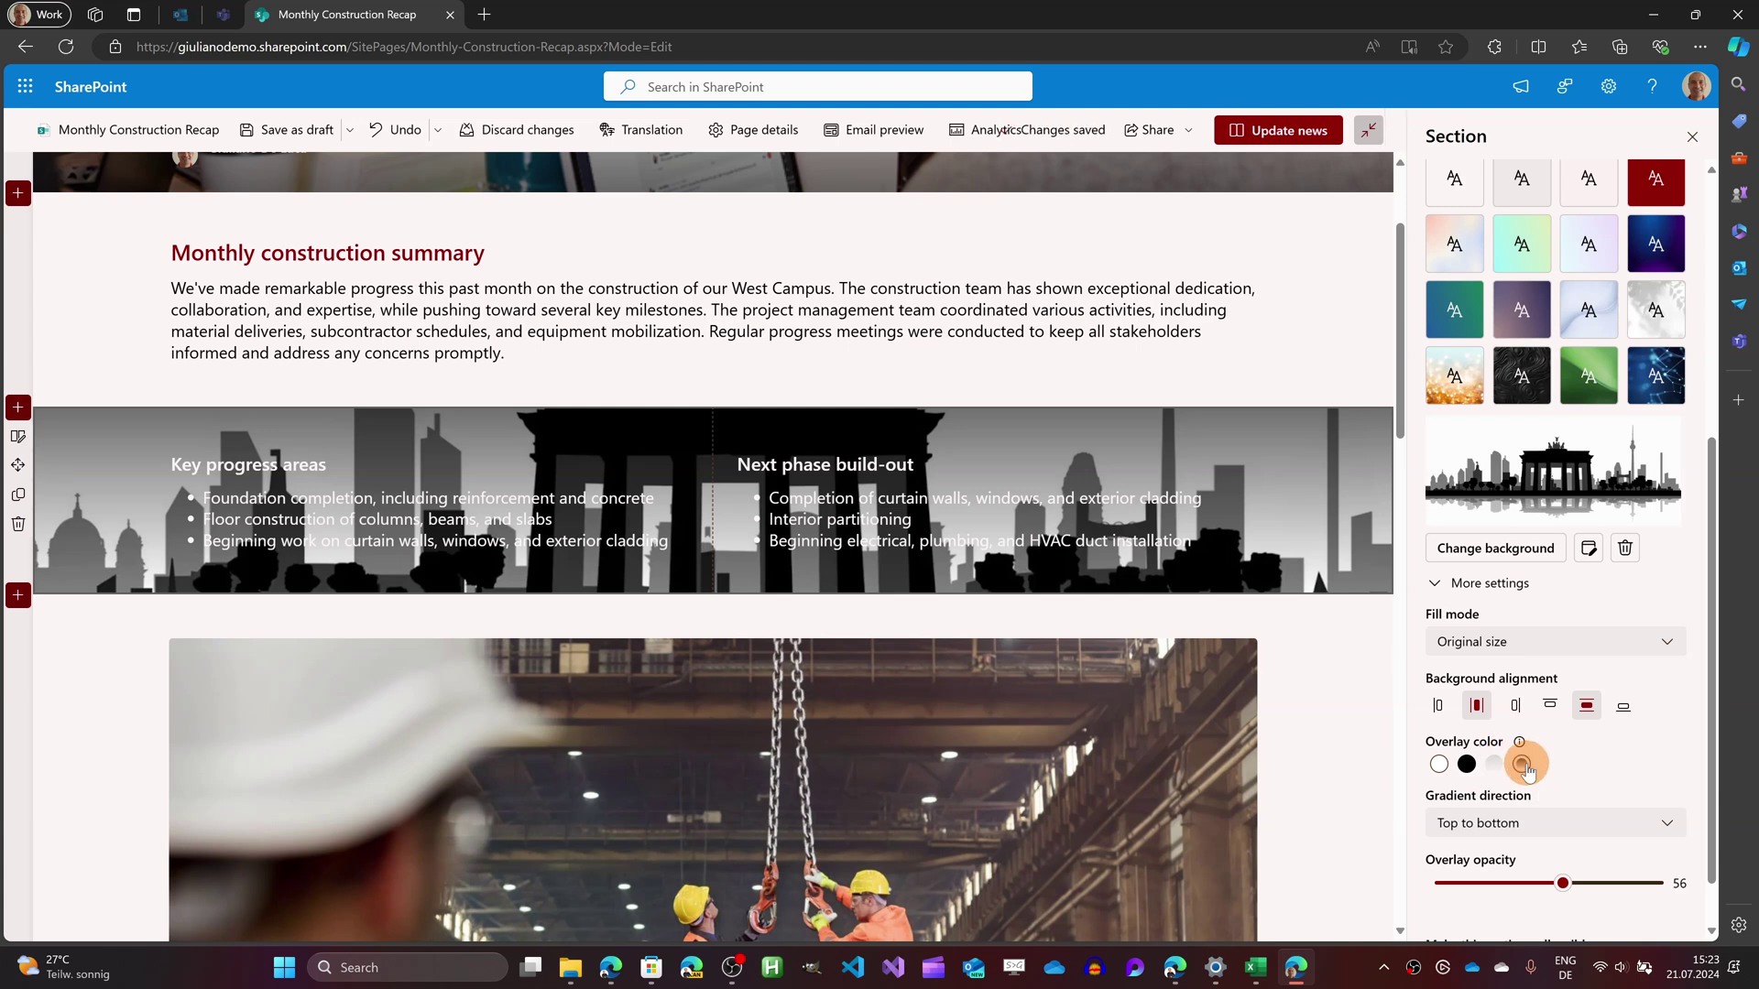
Make the gradient run bottom to top and lower overlay opacity to 33
{"action": "scroll", "coordinate": [1558, 779], "scroll_direction": "down", "scroll_amount": 1}
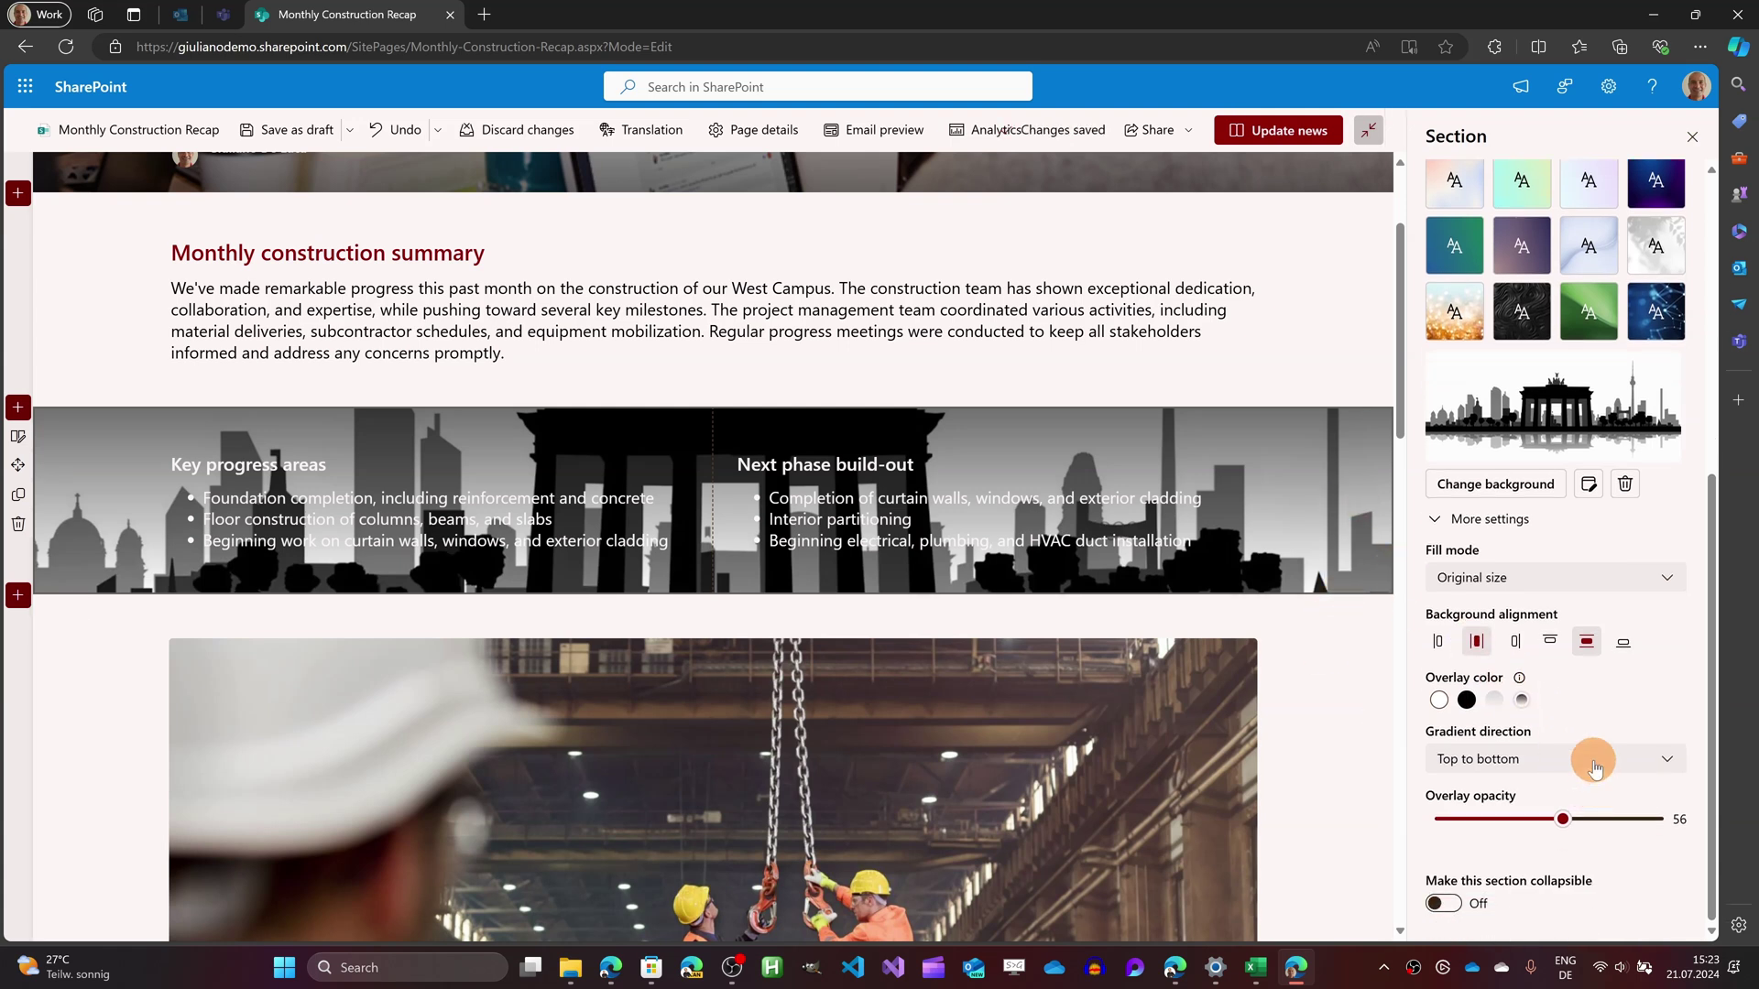
{"action": "left_click", "coordinate": [1594, 760]}
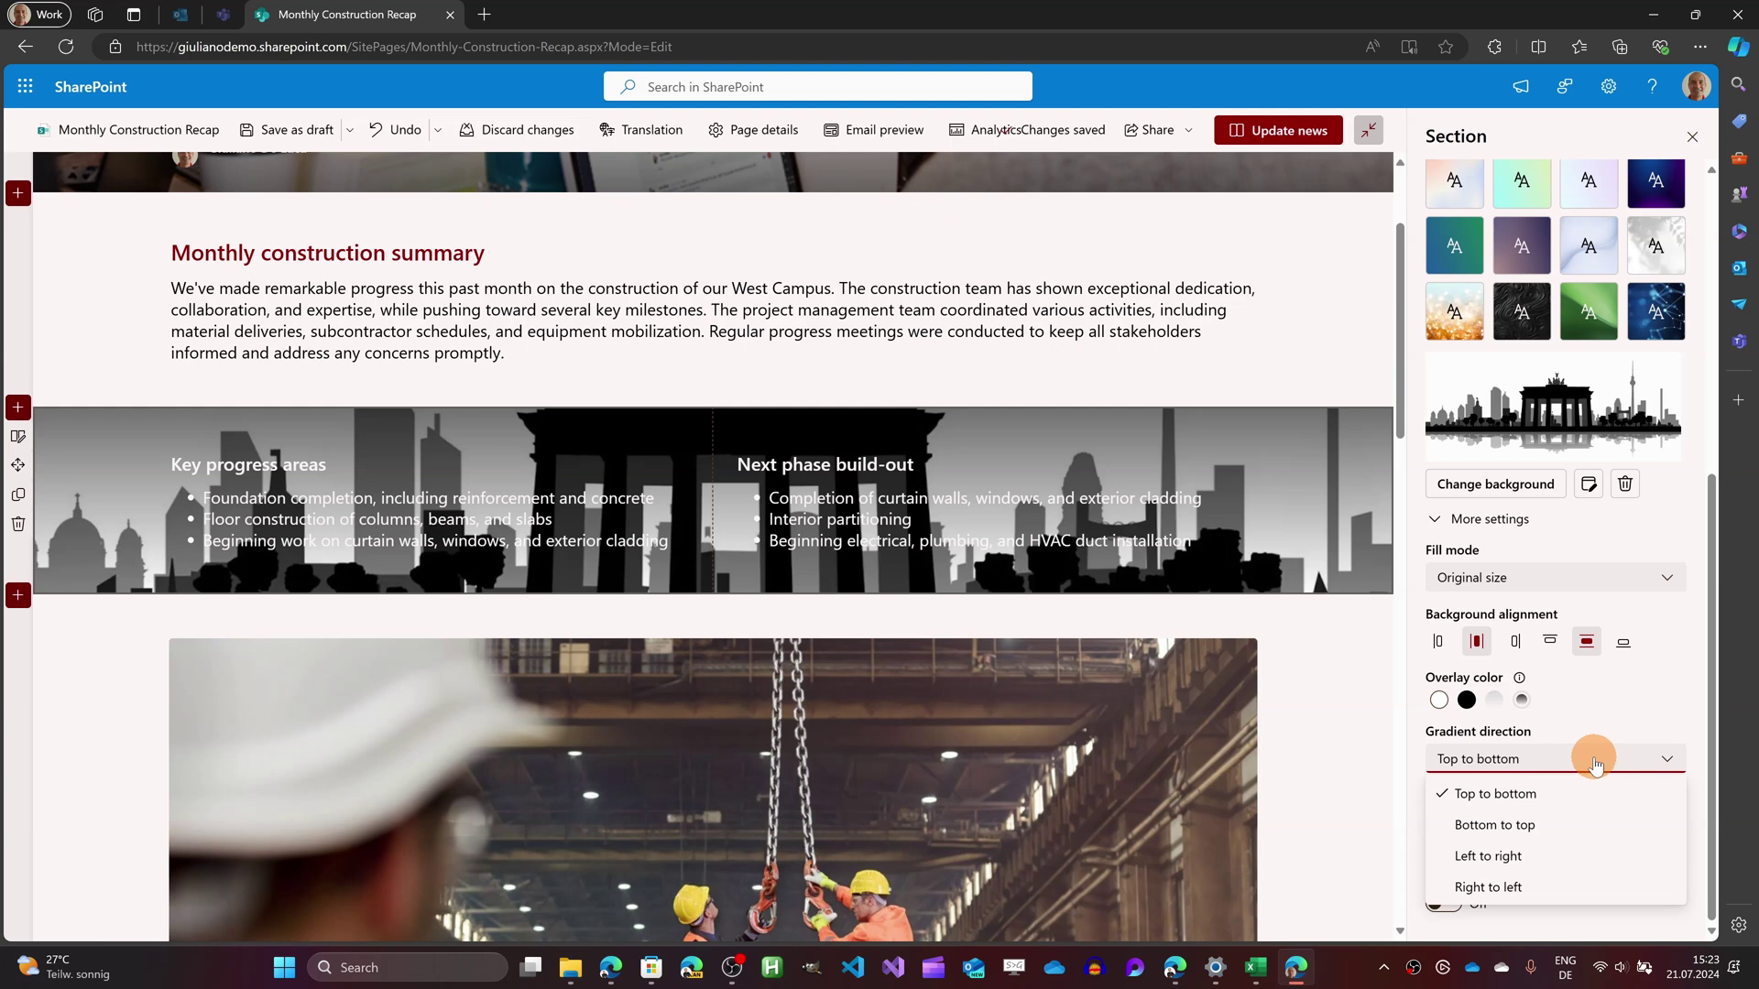
{"action": "left_click", "coordinate": [1549, 827]}
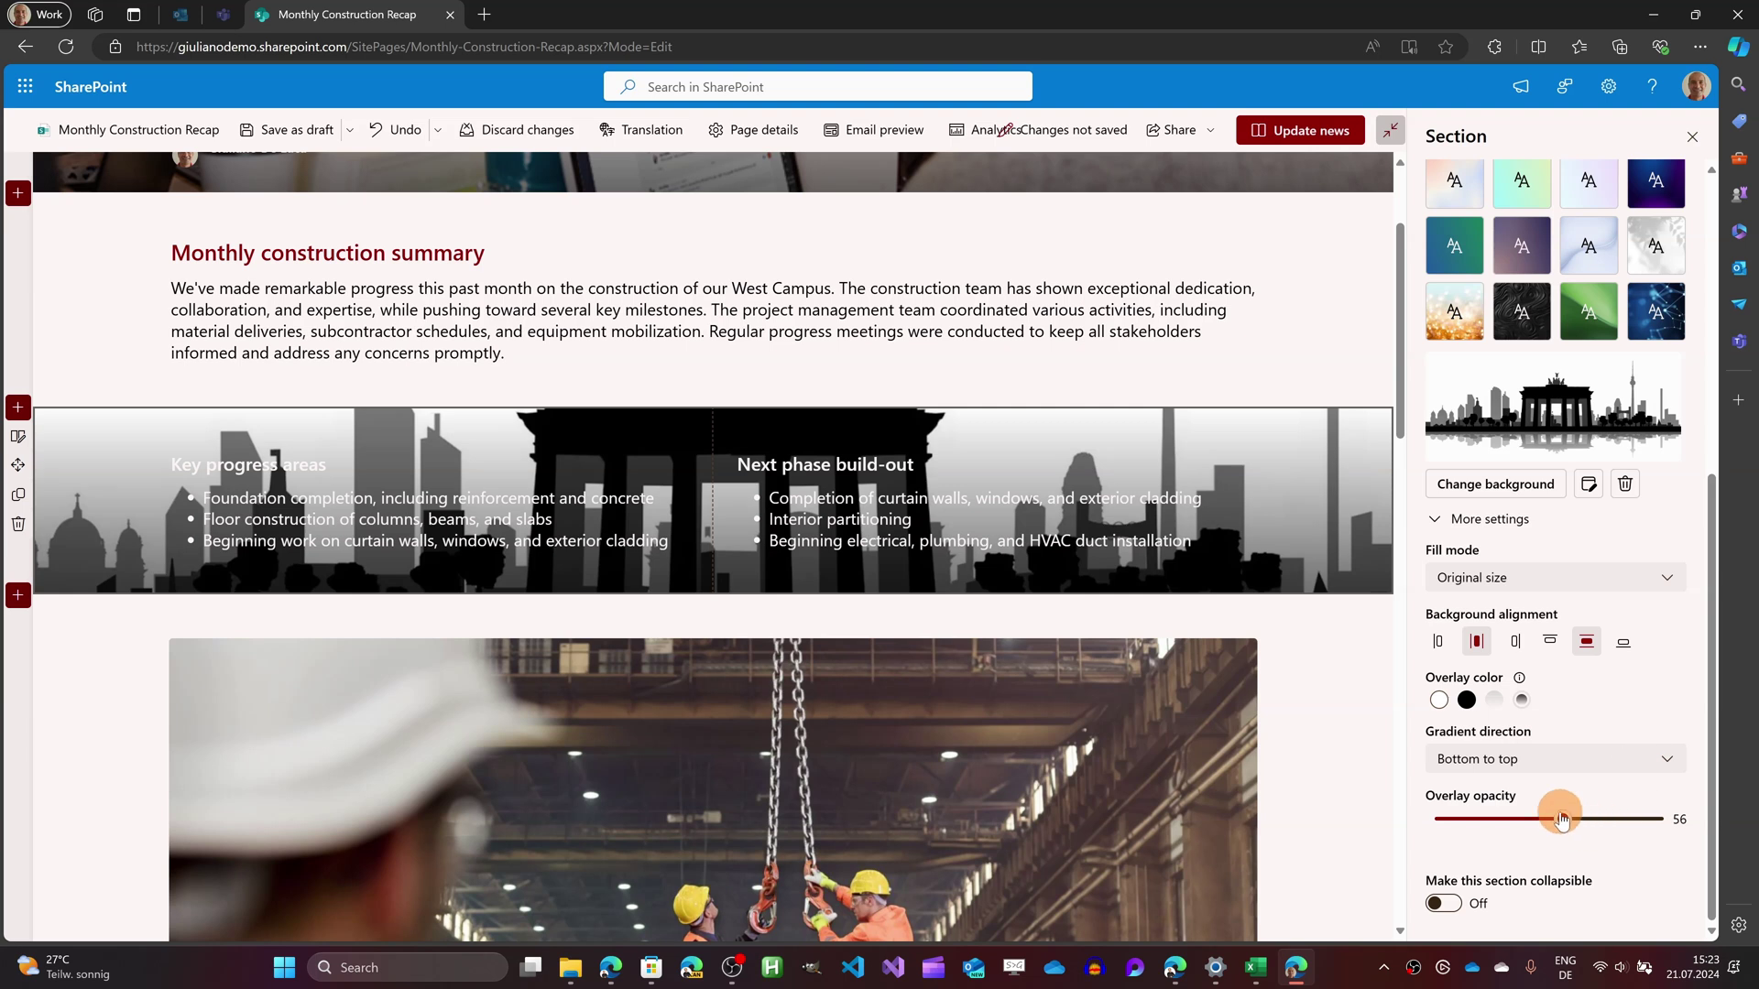
{"action": "left_click_drag", "start_coordinate": [1569, 827], "coordinate": [1518, 824]}
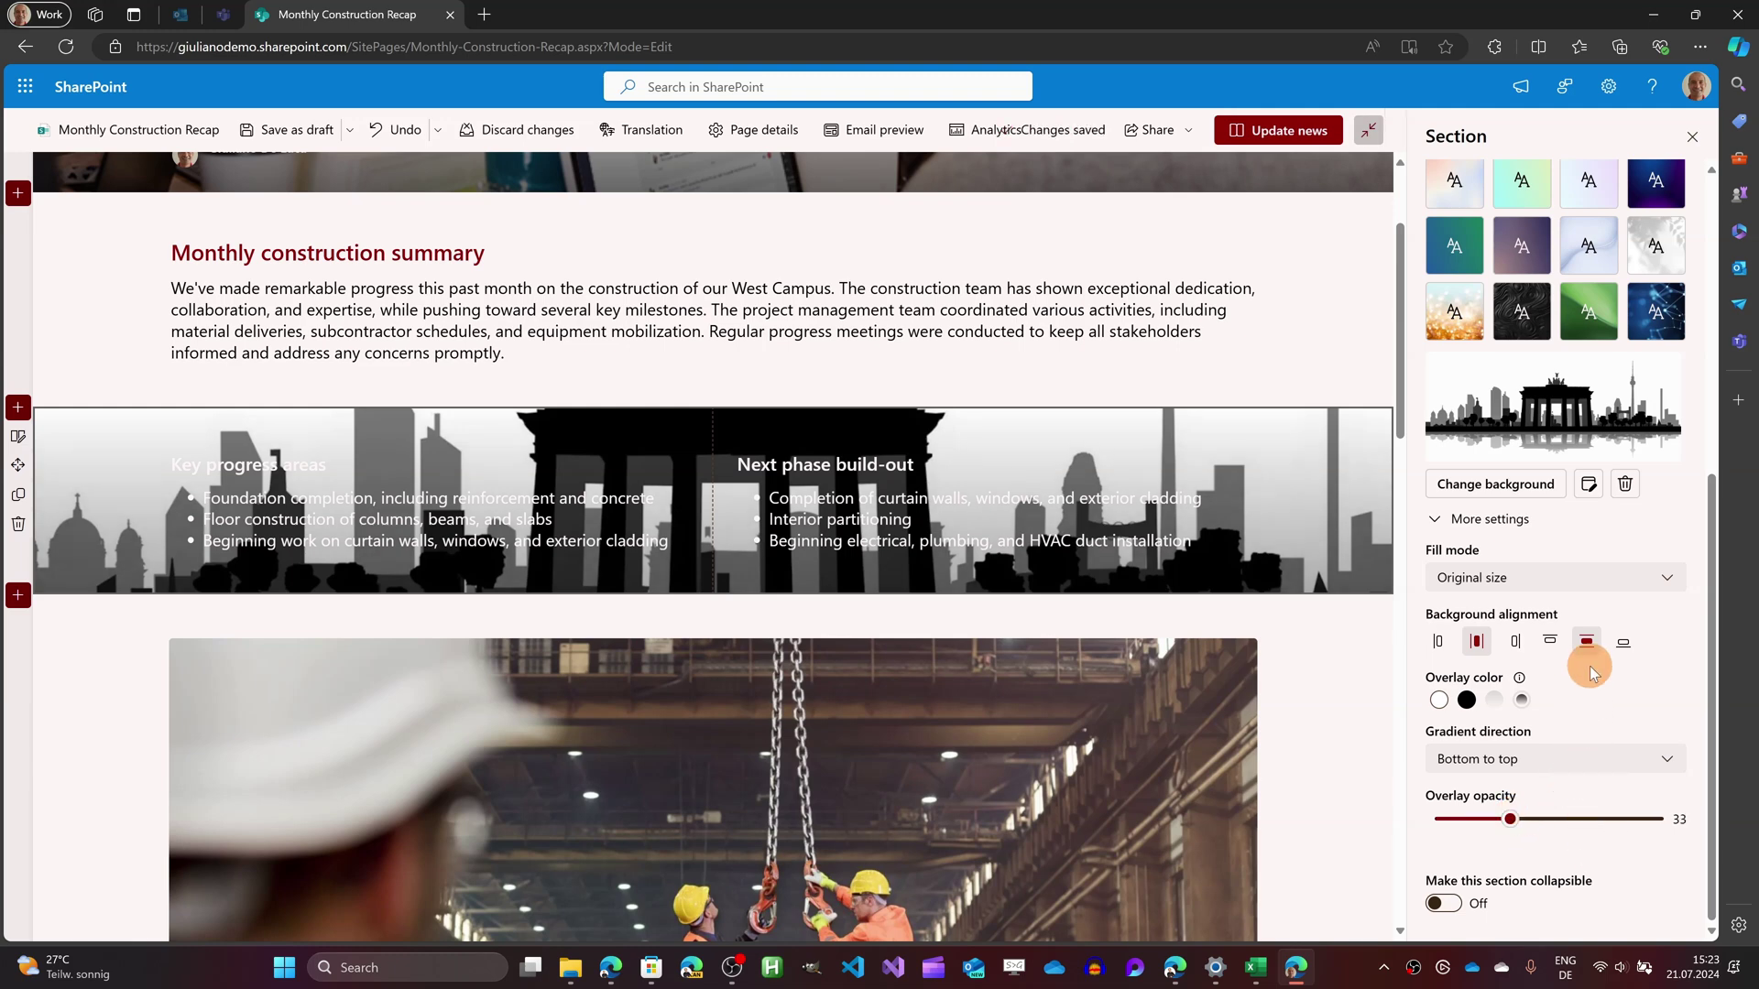
{"action": "scroll", "coordinate": [1626, 631], "scroll_direction": "up", "scroll_amount": 3}
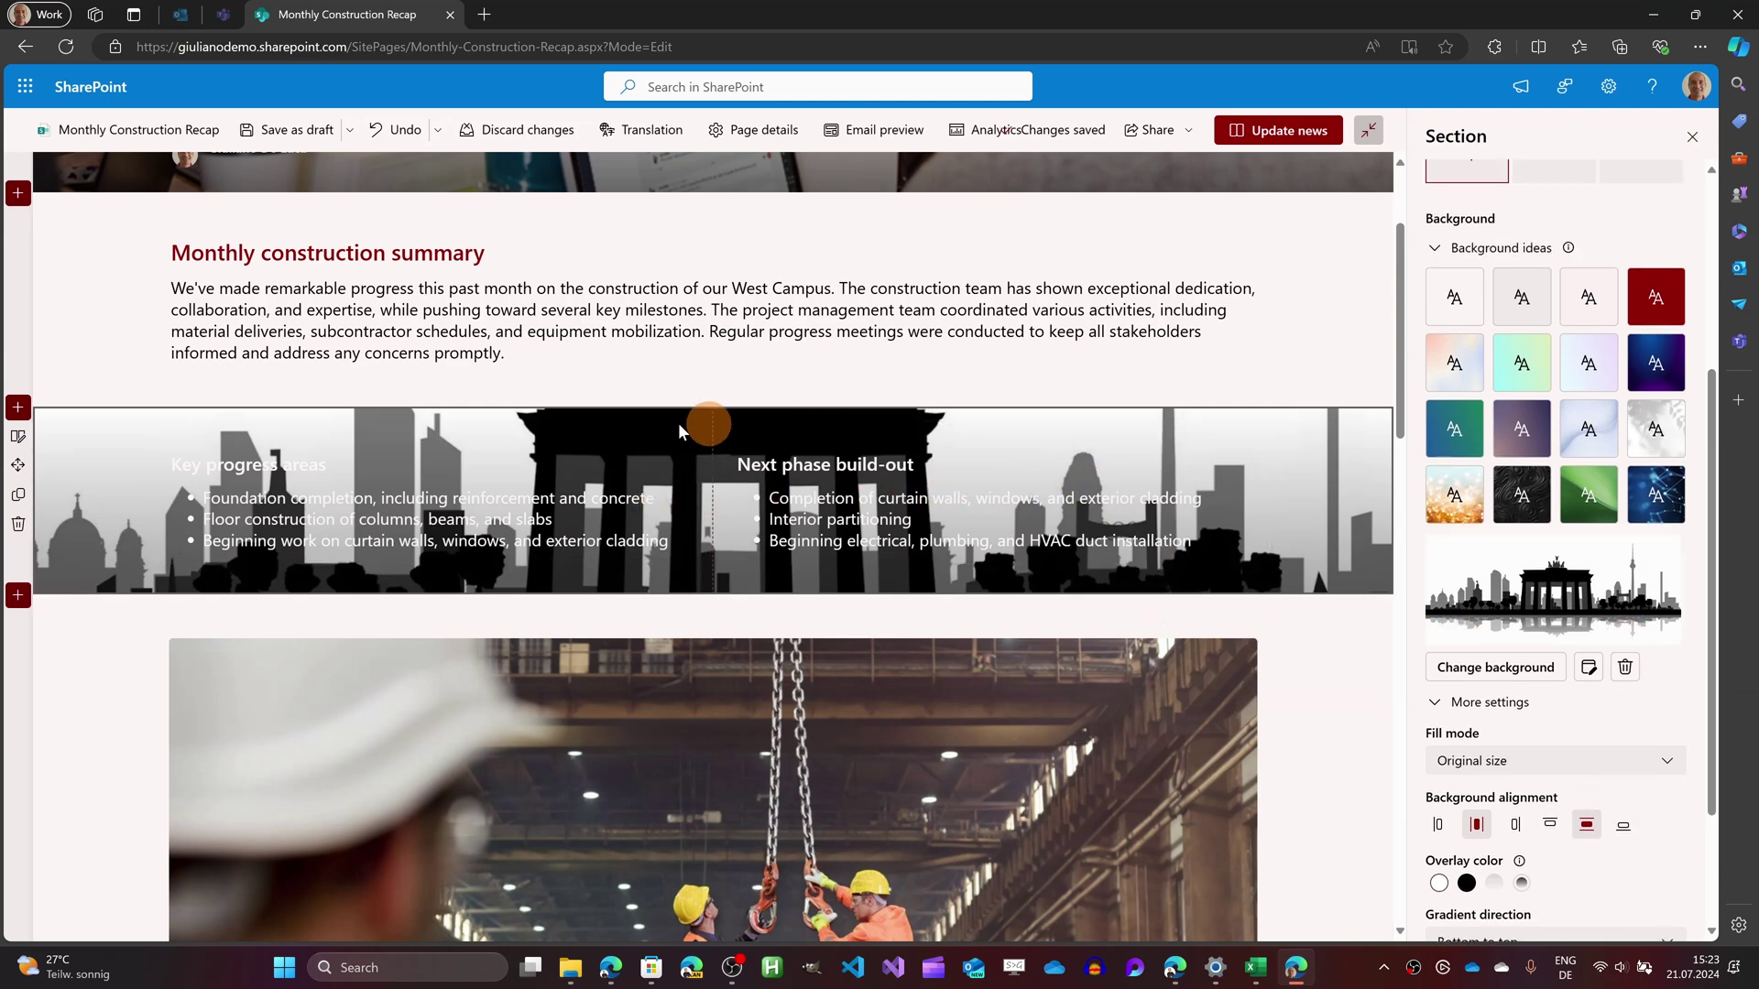
{"action": "scroll", "coordinate": [830, 446], "scroll_direction": "up", "scroll_amount": 2}
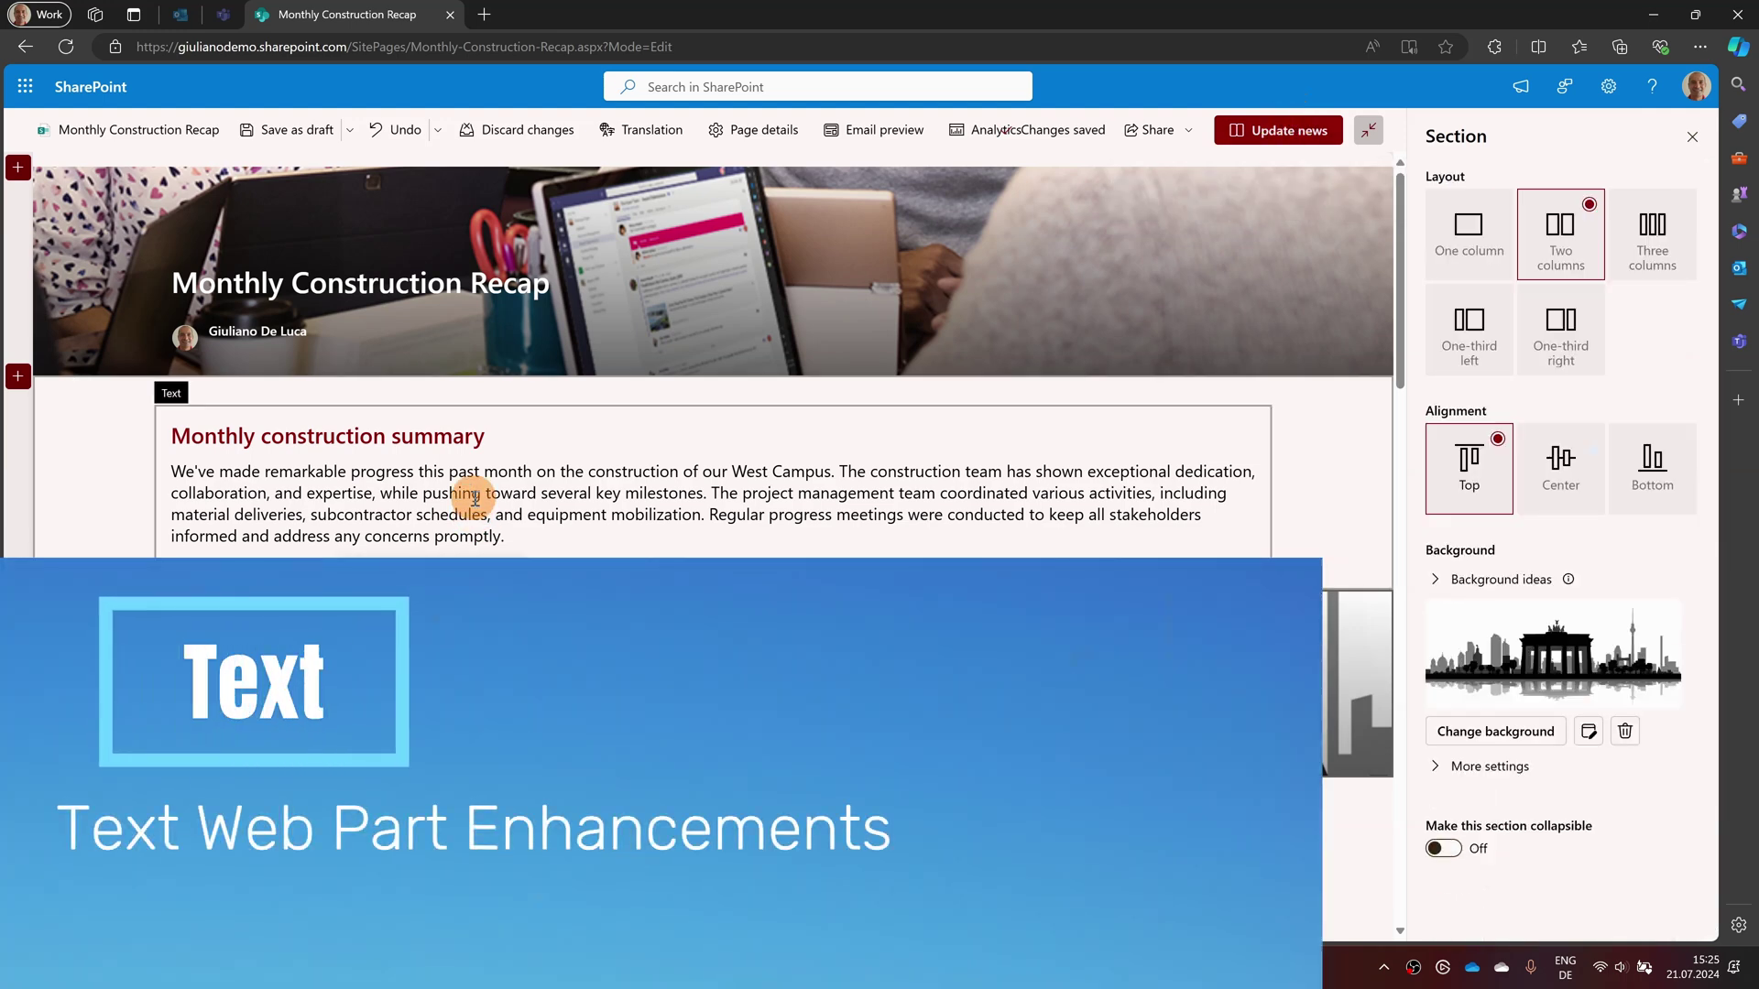
Select the Monthly construction summary heading and try font sizes 28, 20 and 24
{"action": "left_click", "coordinate": [466, 417]}
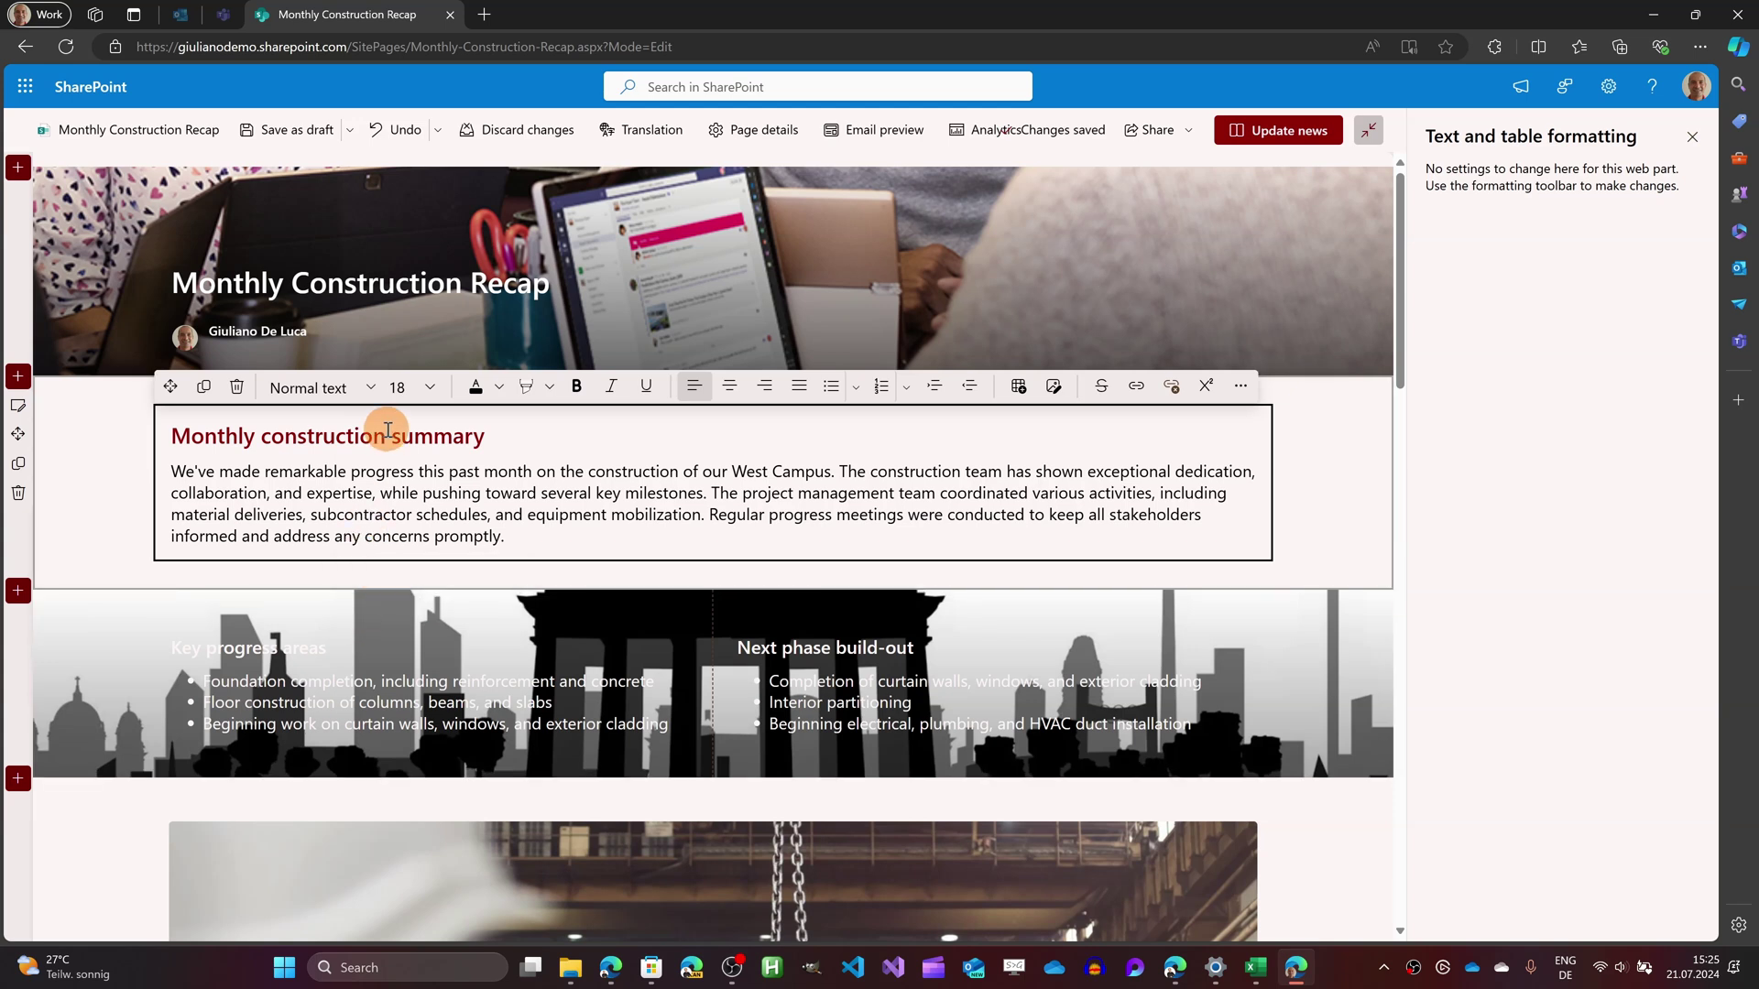
{"action": "left_click", "coordinate": [498, 441]}
{"action": "left_click_drag", "start_coordinate": [486, 437], "coordinate": [183, 441]}
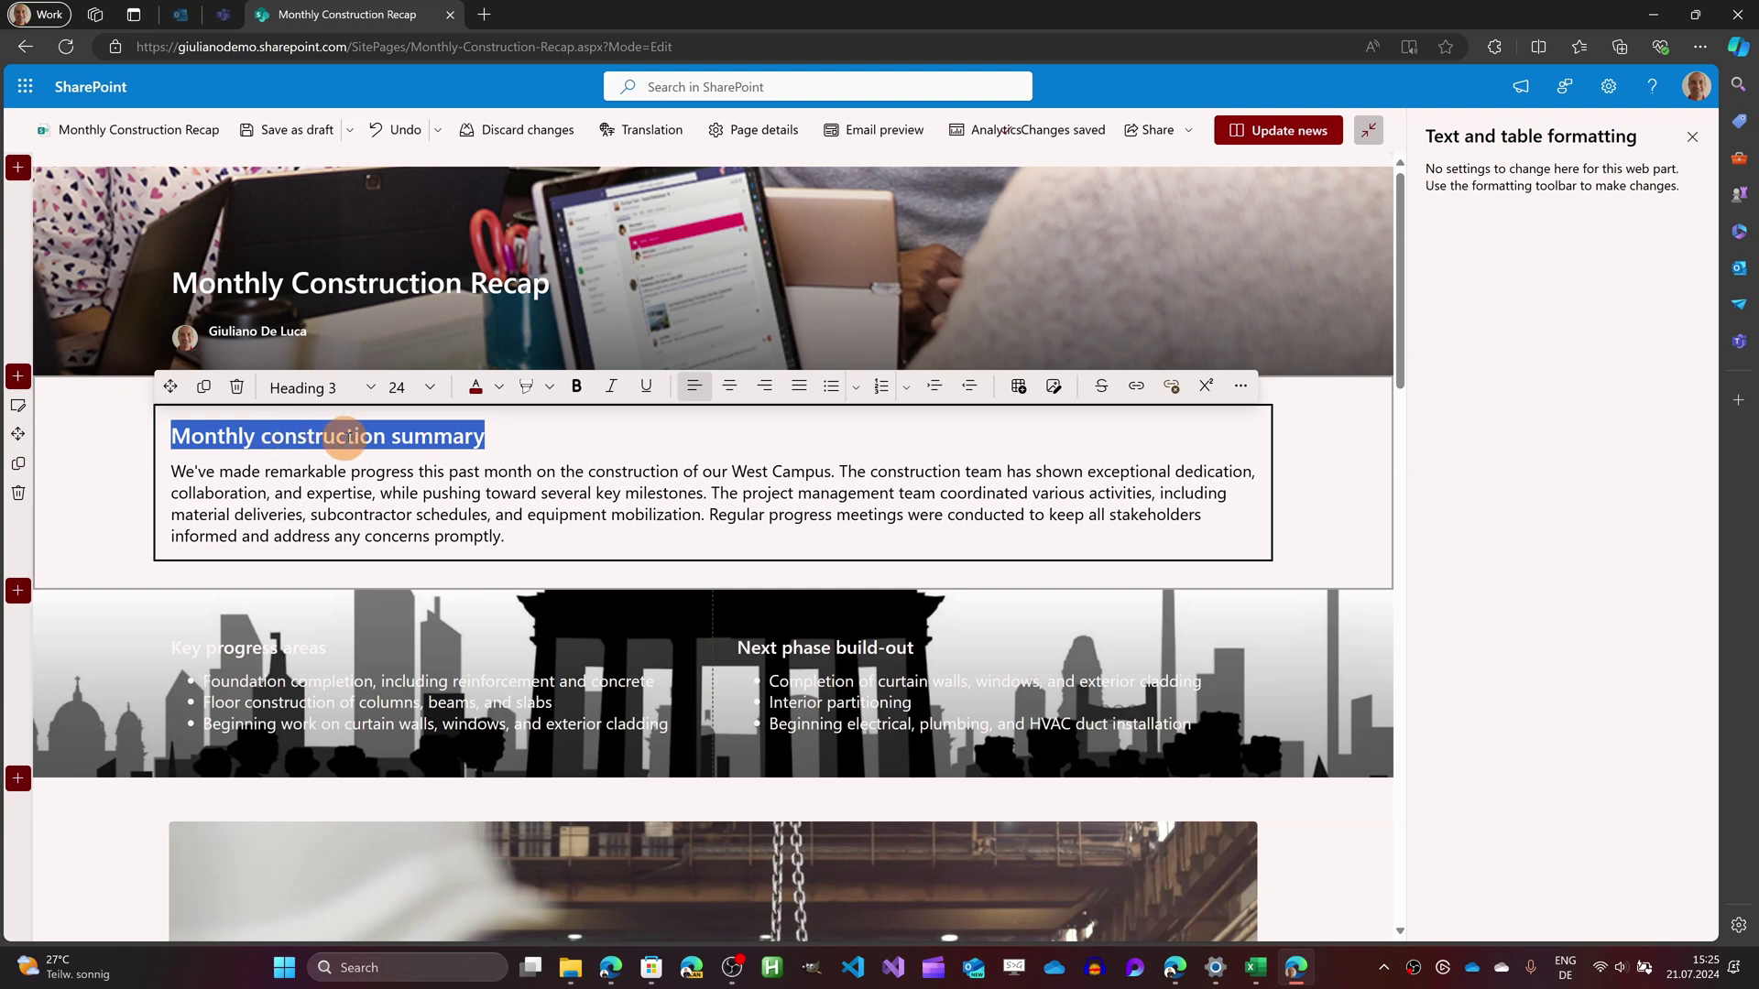
{"action": "left_click", "coordinate": [367, 392]}
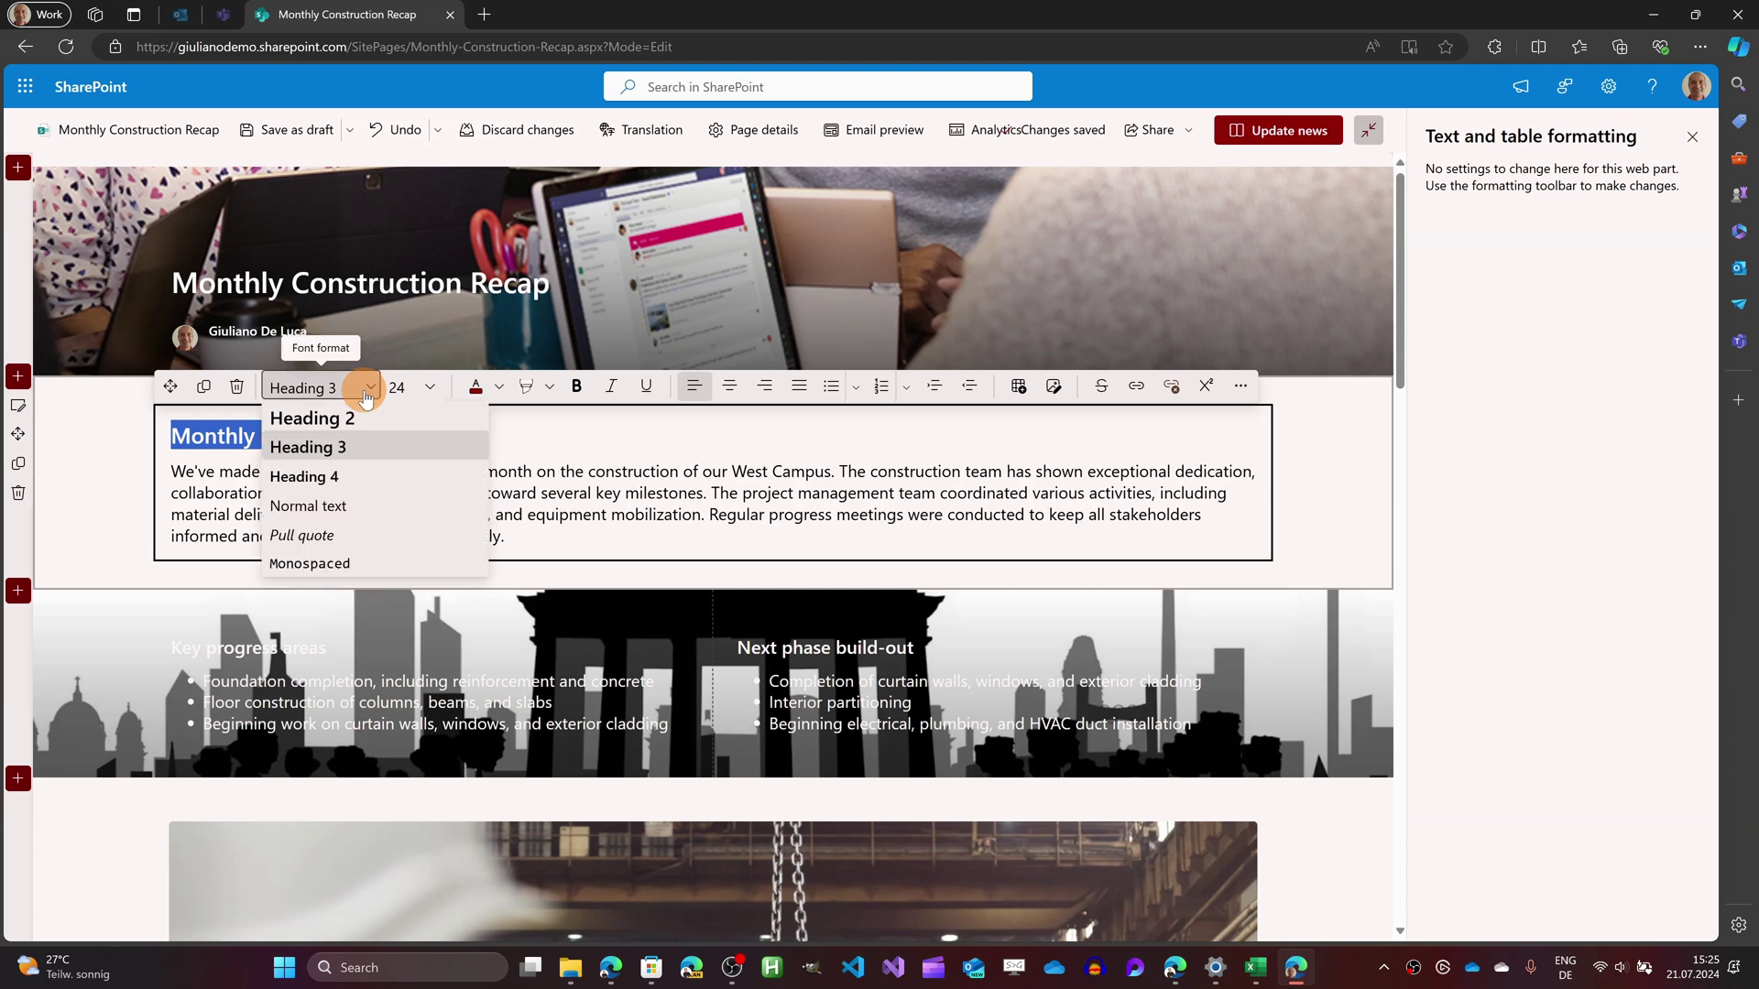
{"action": "left_click", "coordinate": [432, 389]}
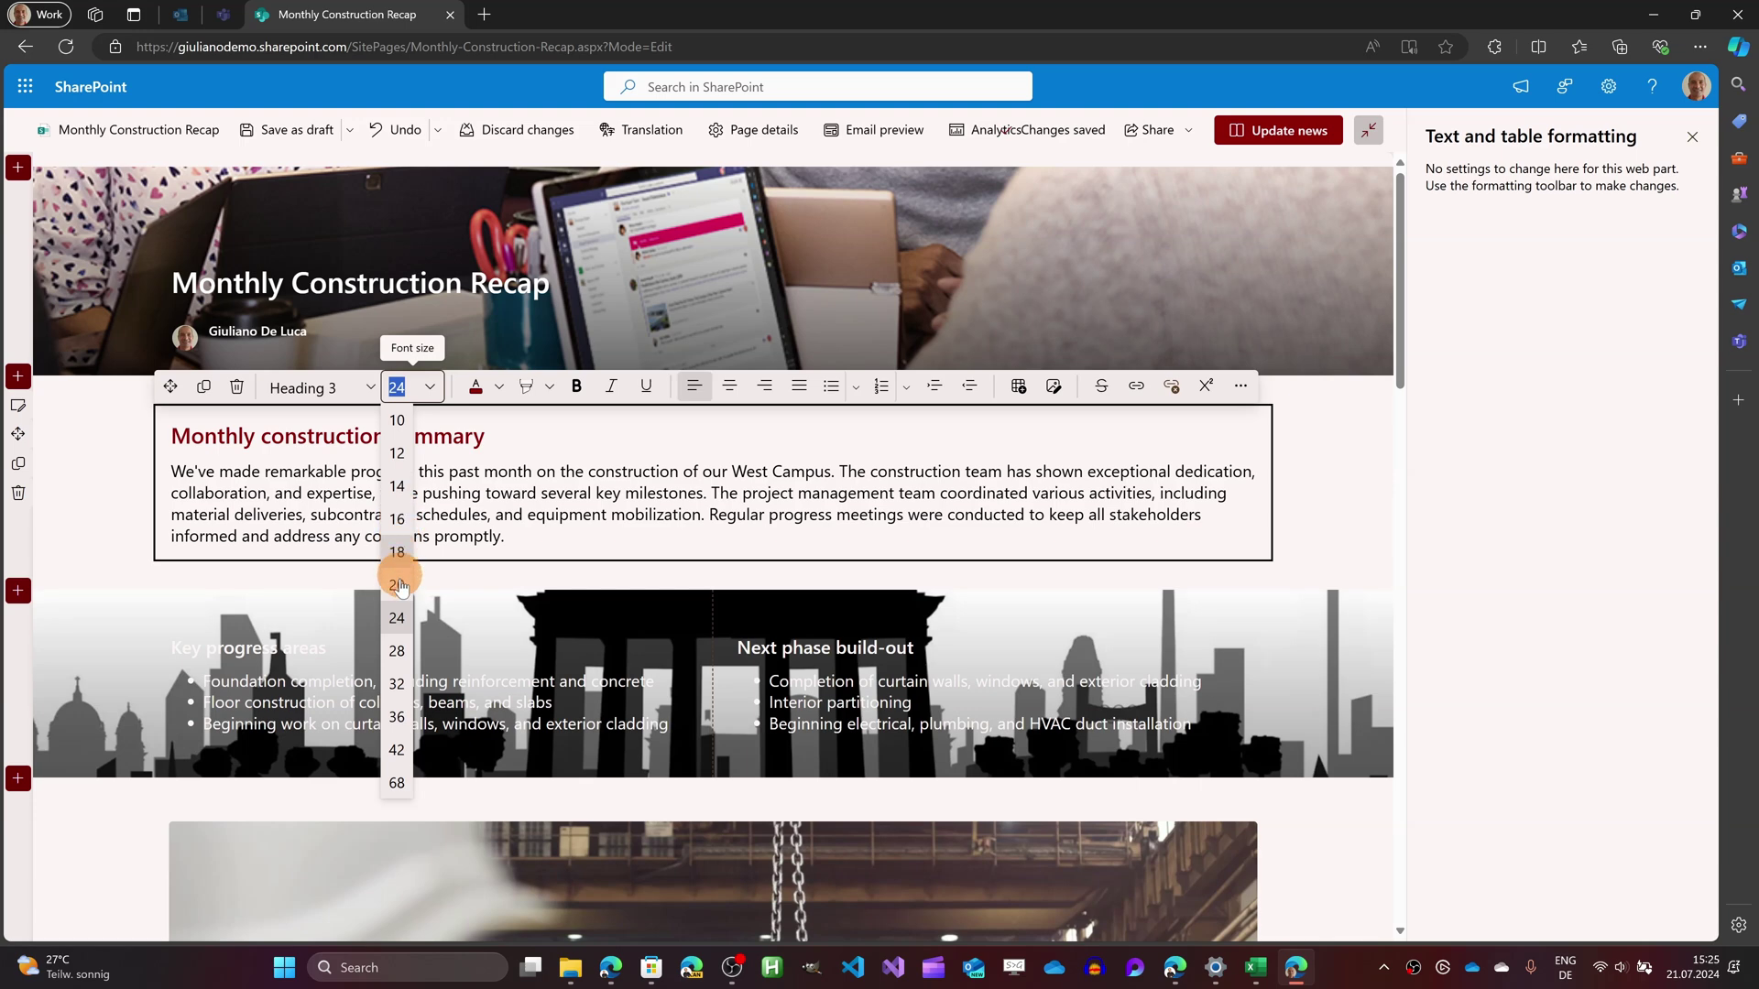
{"action": "left_click", "coordinate": [396, 650]}
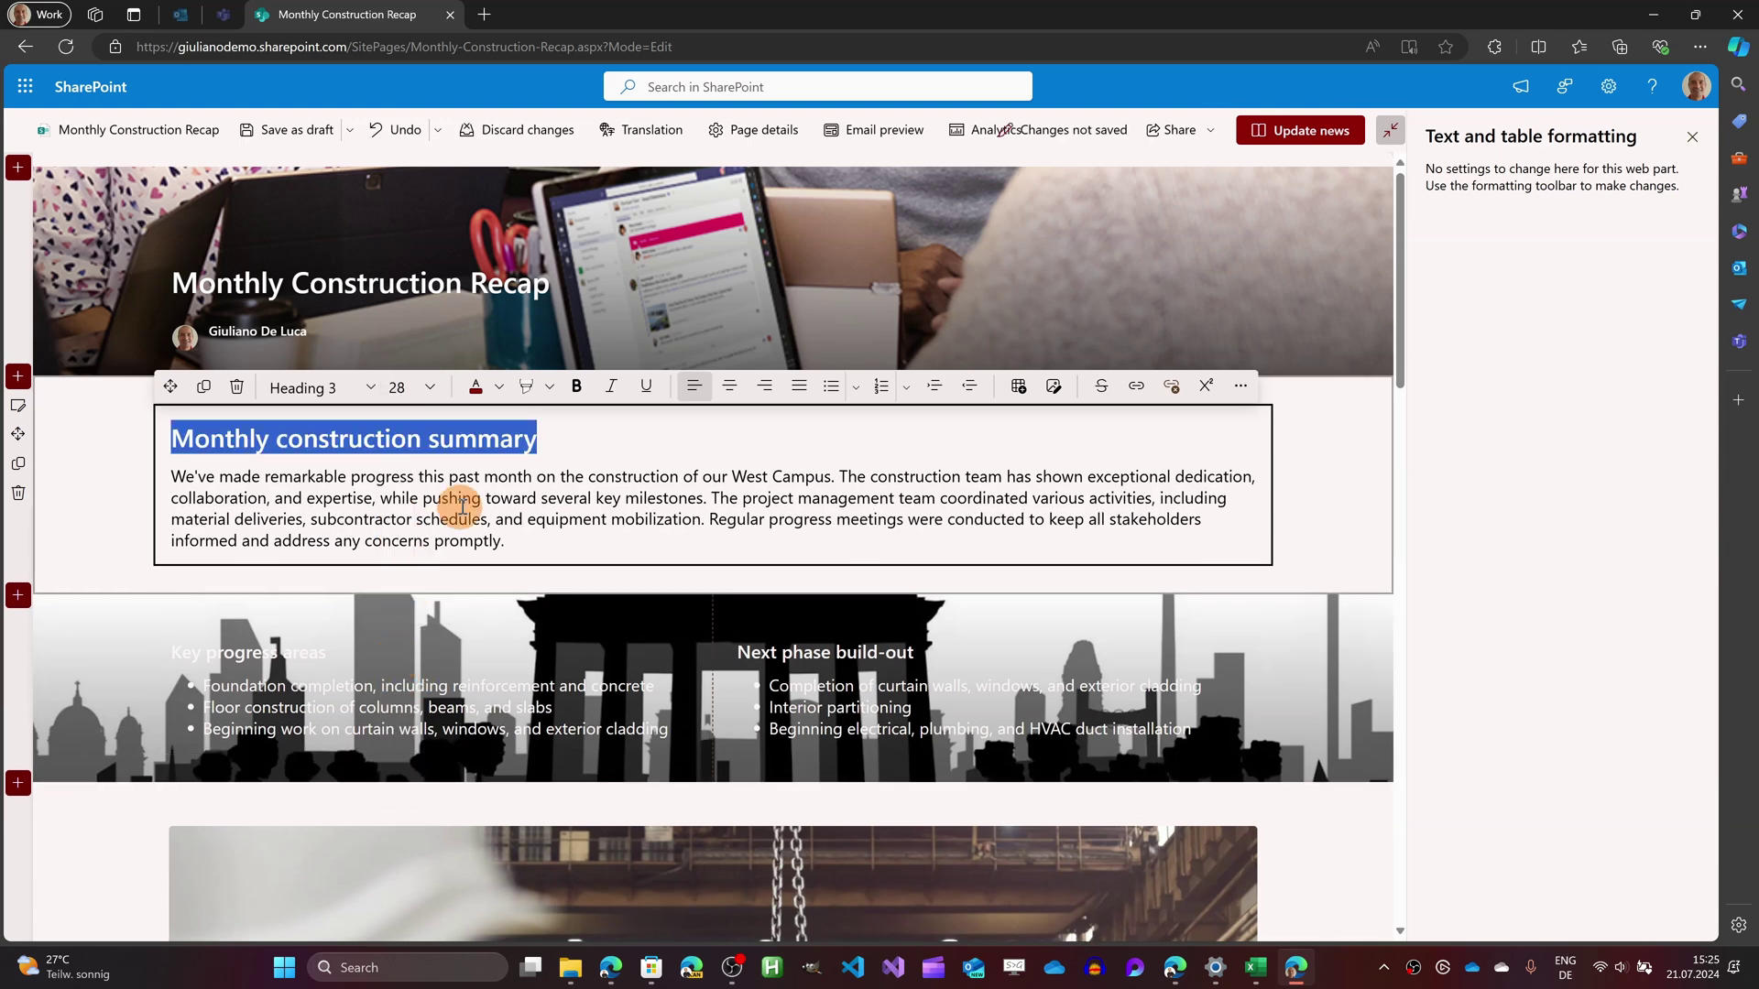
{"action": "left_click", "coordinate": [417, 387]}
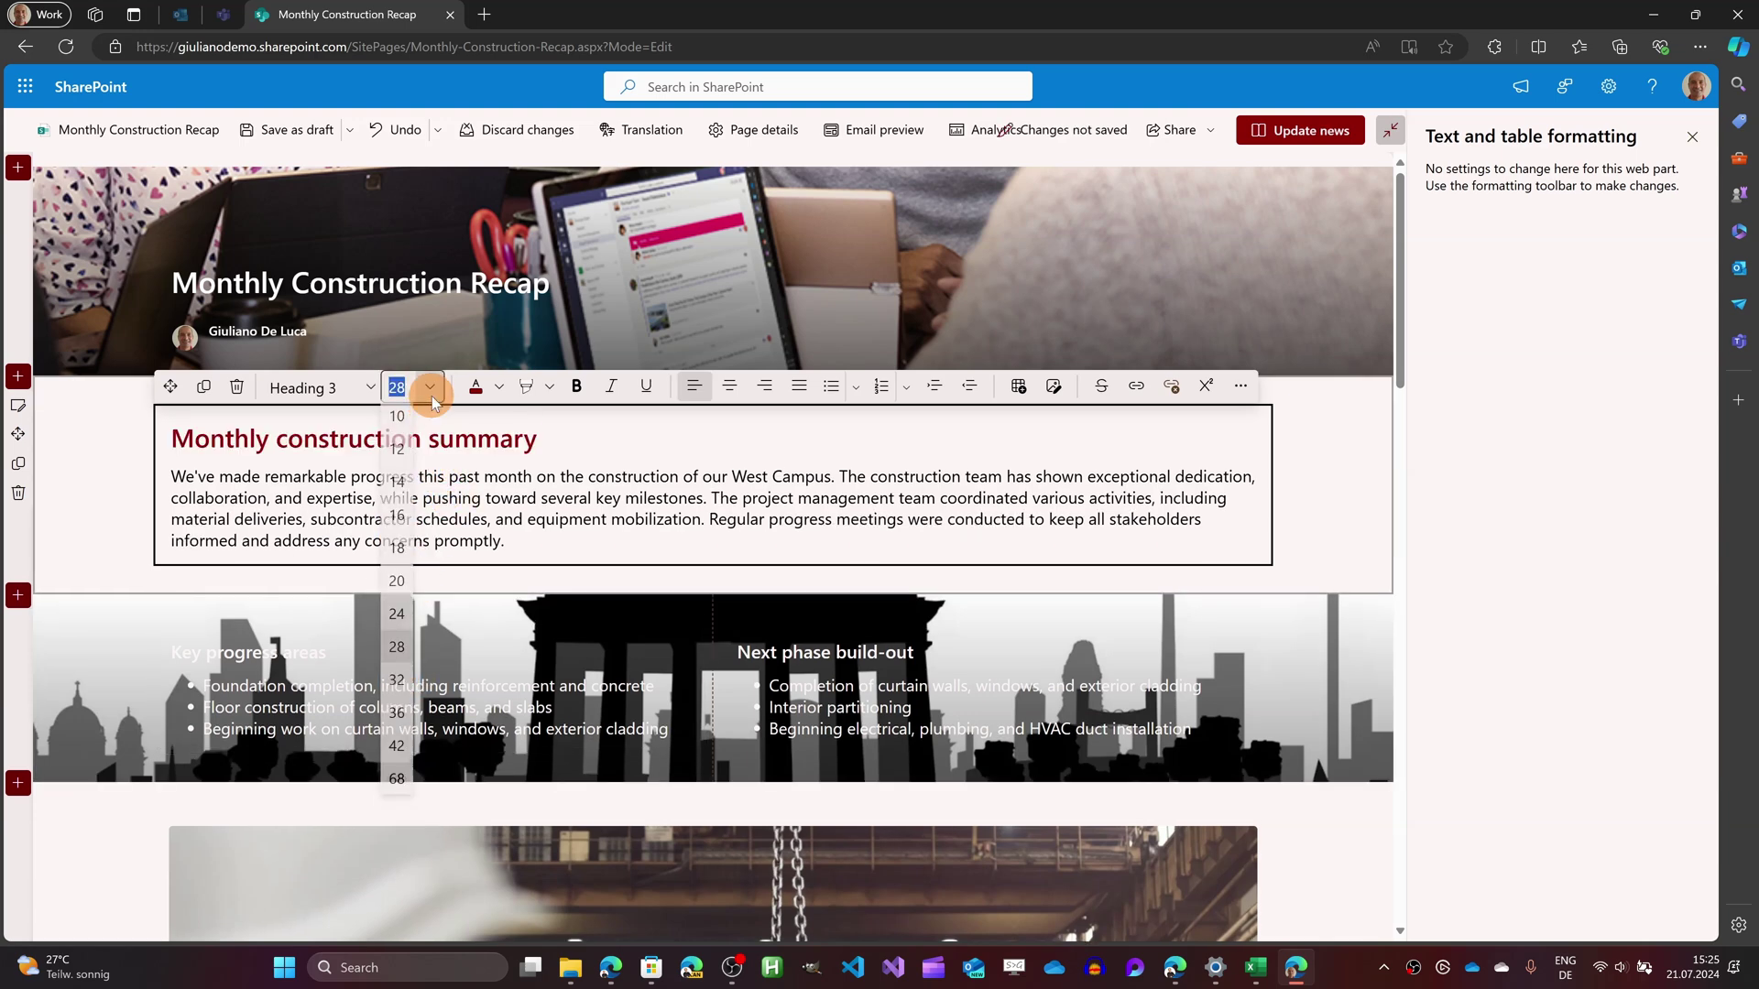
{"action": "left_click", "coordinate": [396, 584]}
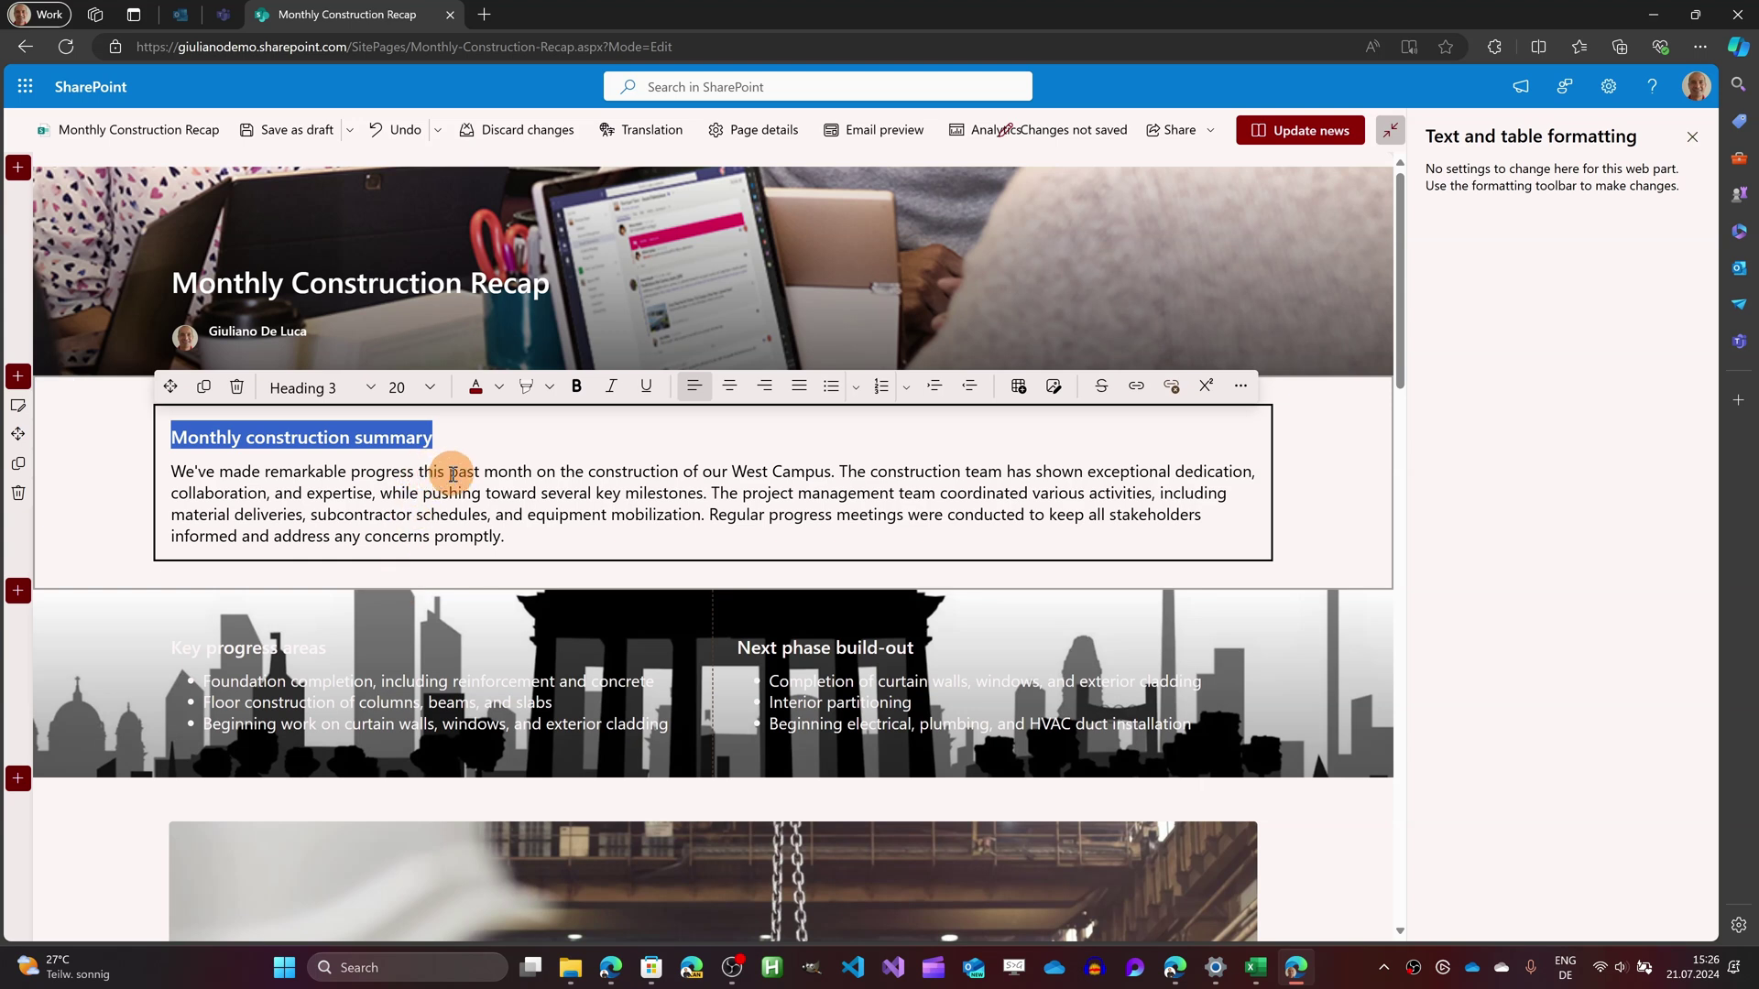
{"action": "left_click", "coordinate": [430, 388]}
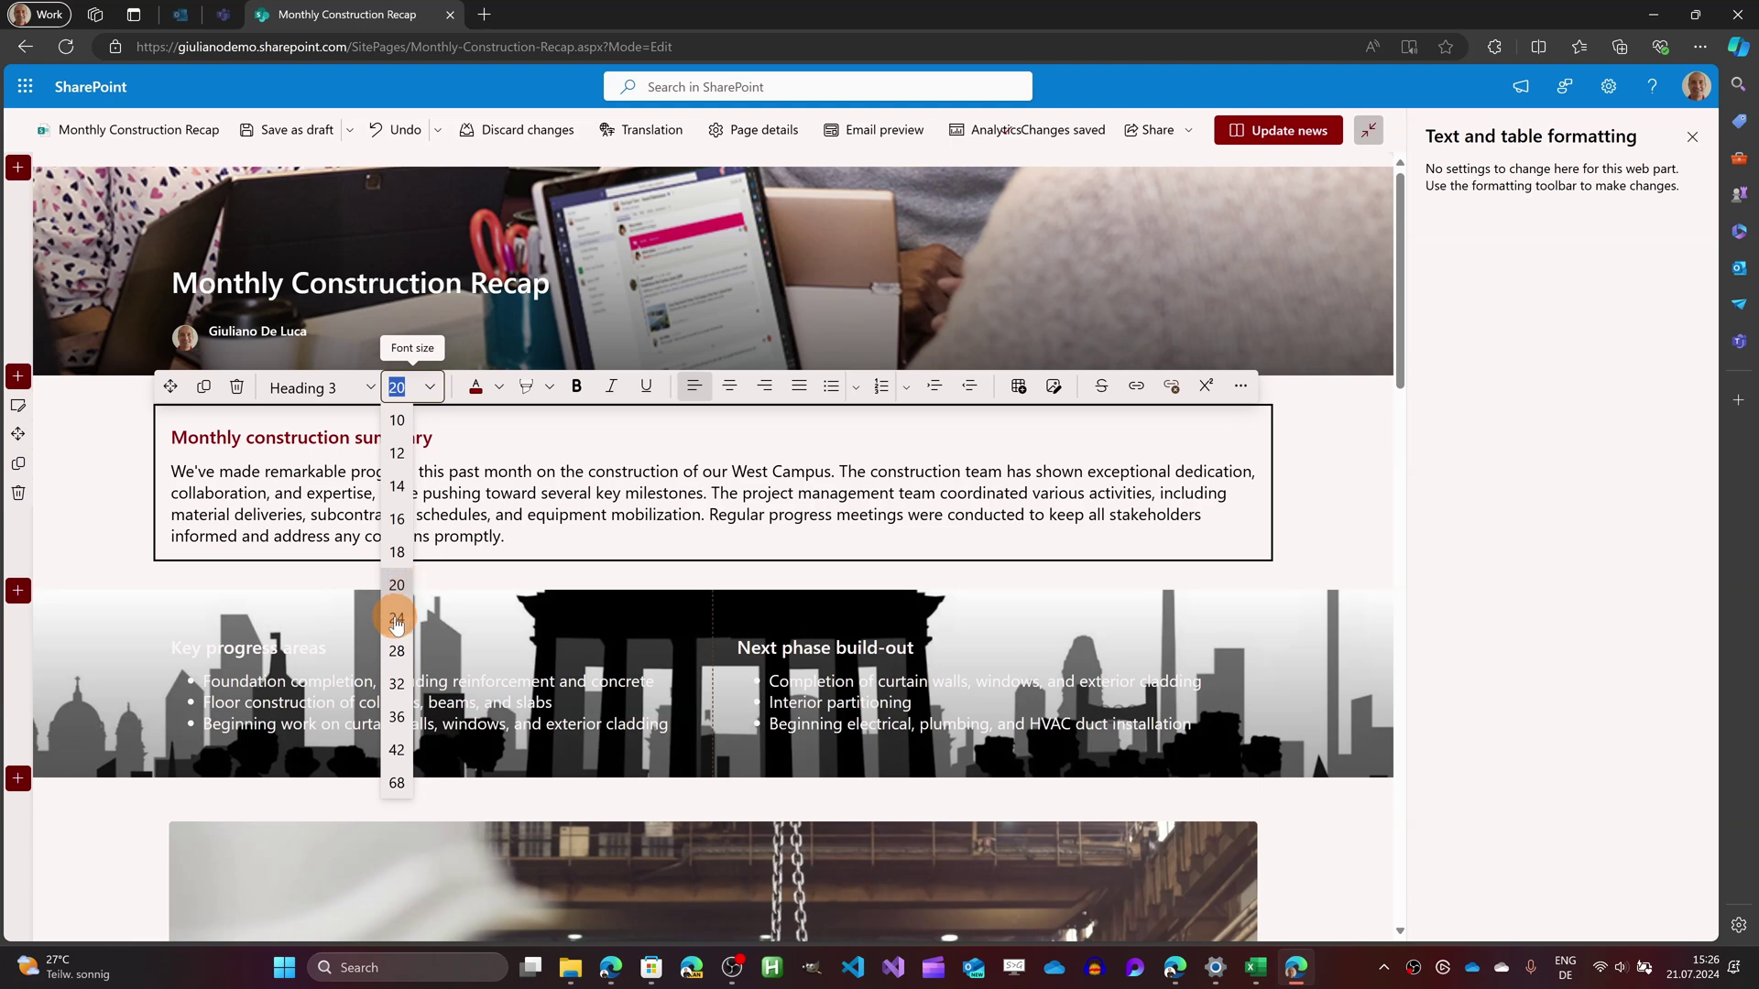
{"action": "left_click", "coordinate": [396, 617]}
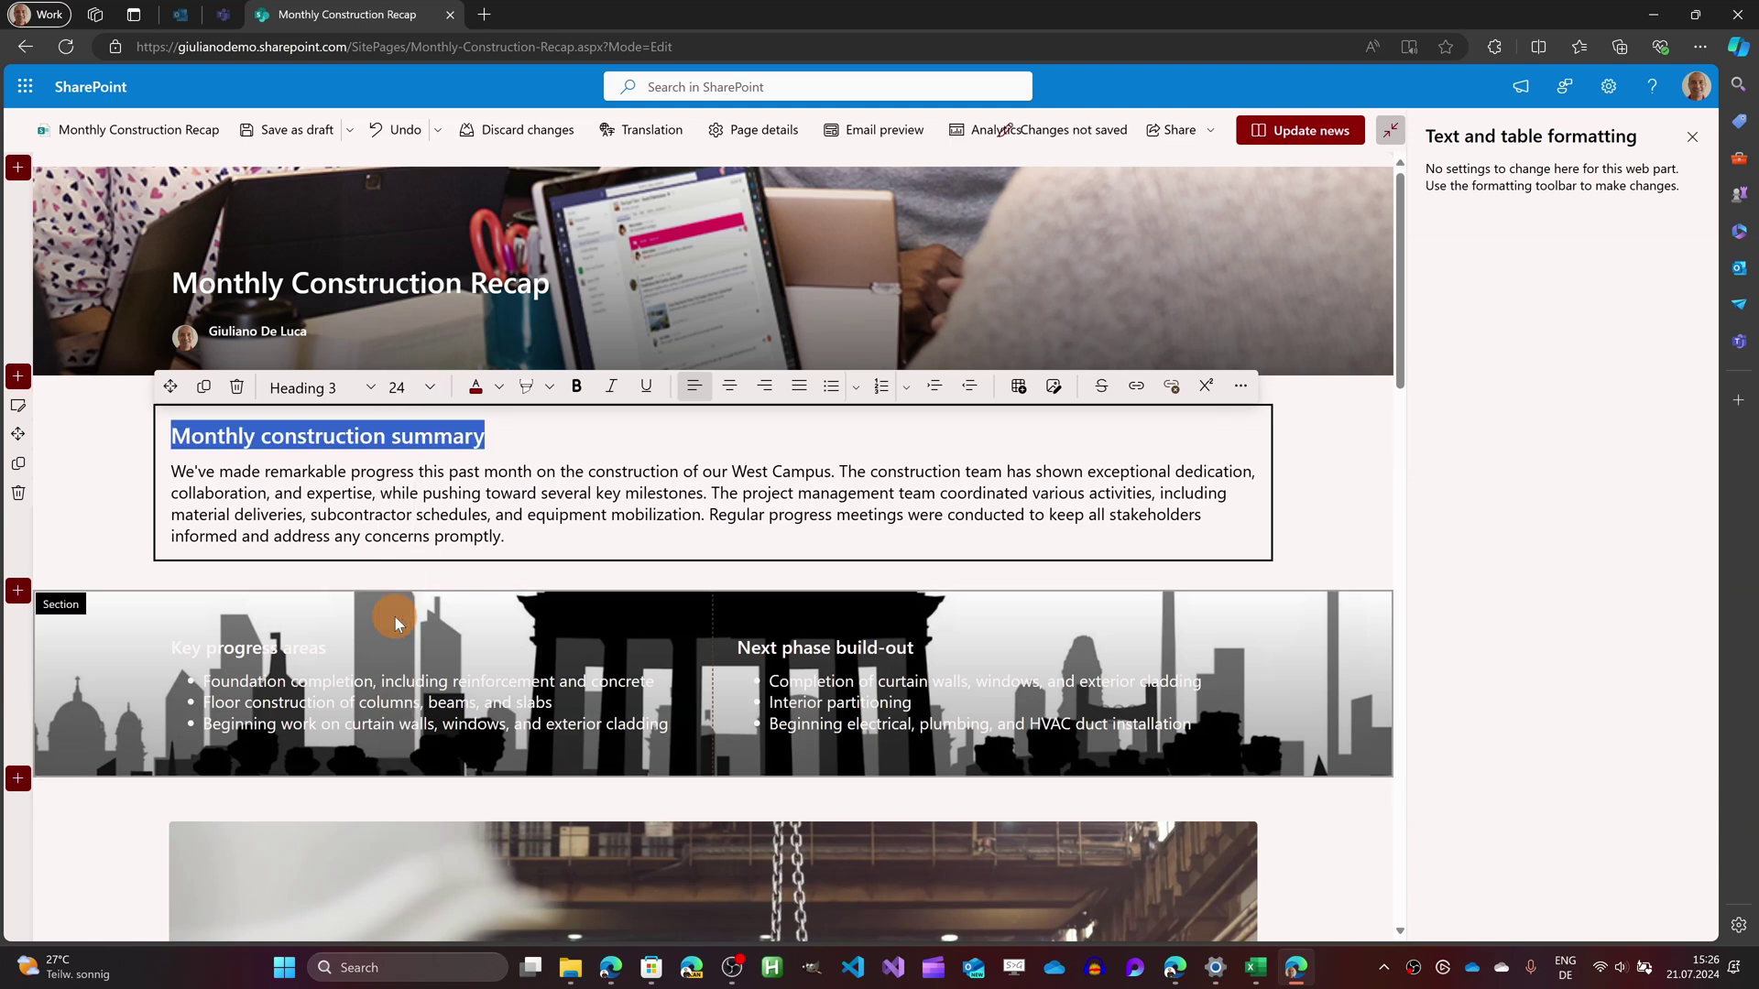
Try Heading 2, then set the heading to Heading 3 at font size 28
{"action": "left_click", "coordinate": [332, 387]}
{"action": "left_click", "coordinate": [339, 421]}
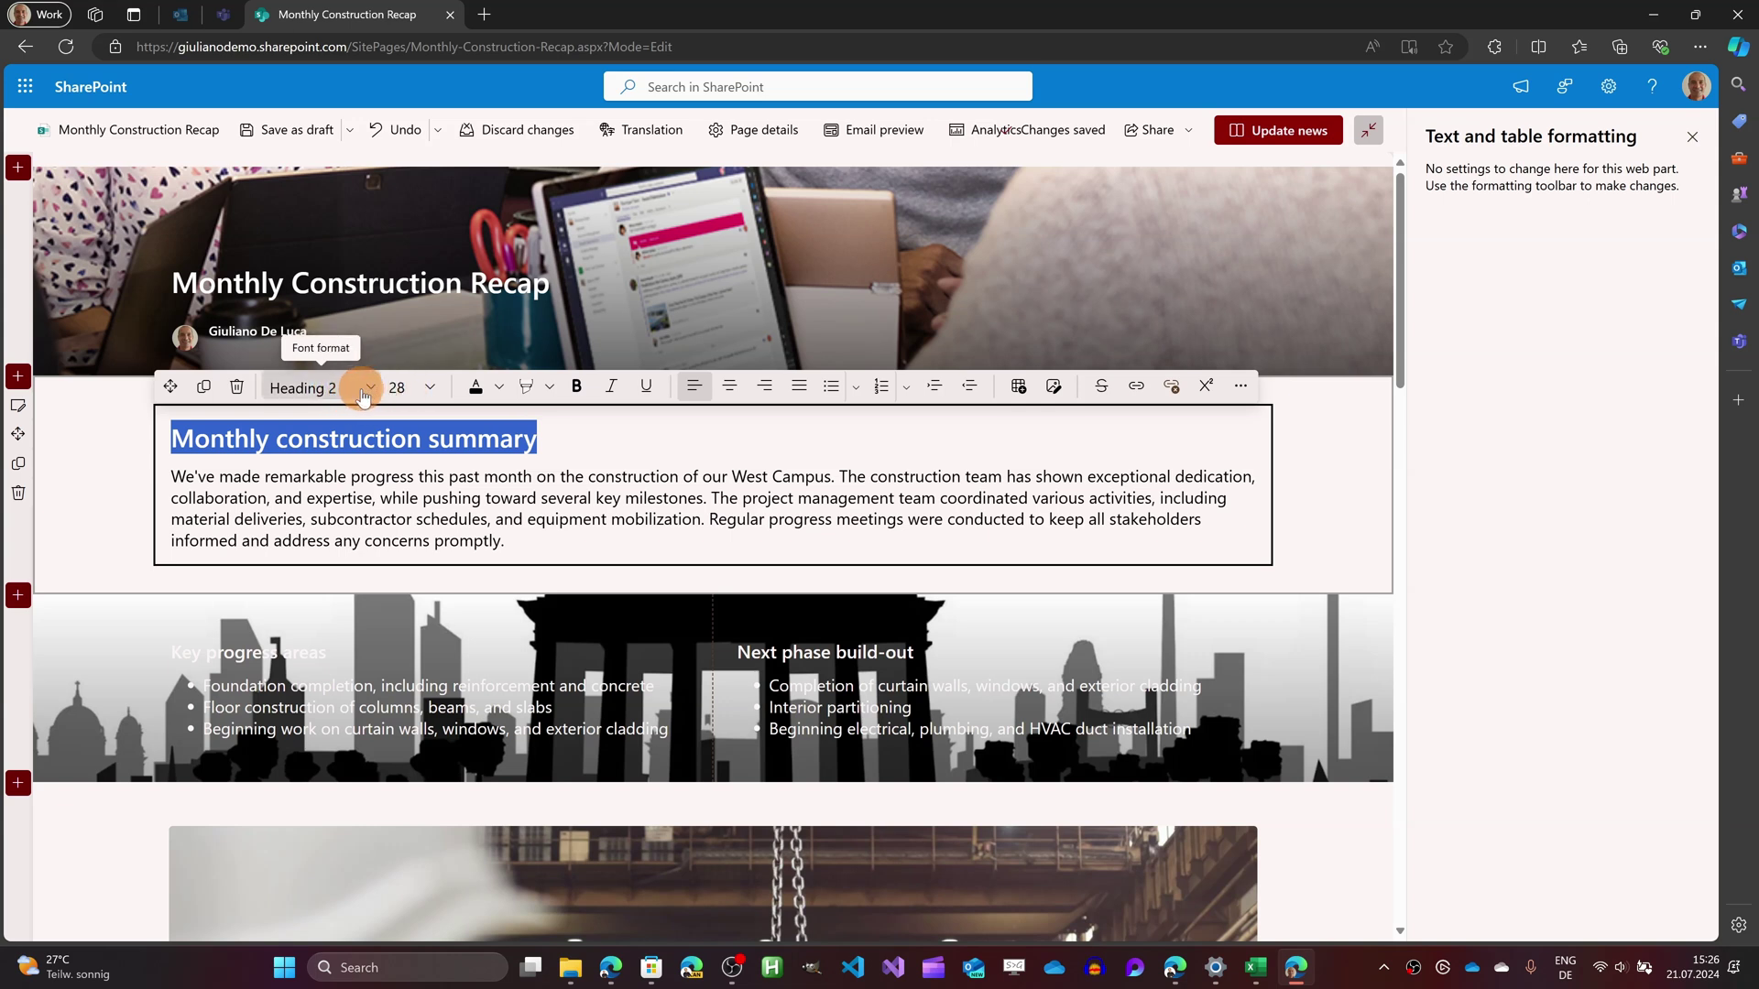
{"action": "left_click", "coordinate": [363, 396]}
{"action": "left_click", "coordinate": [332, 443]}
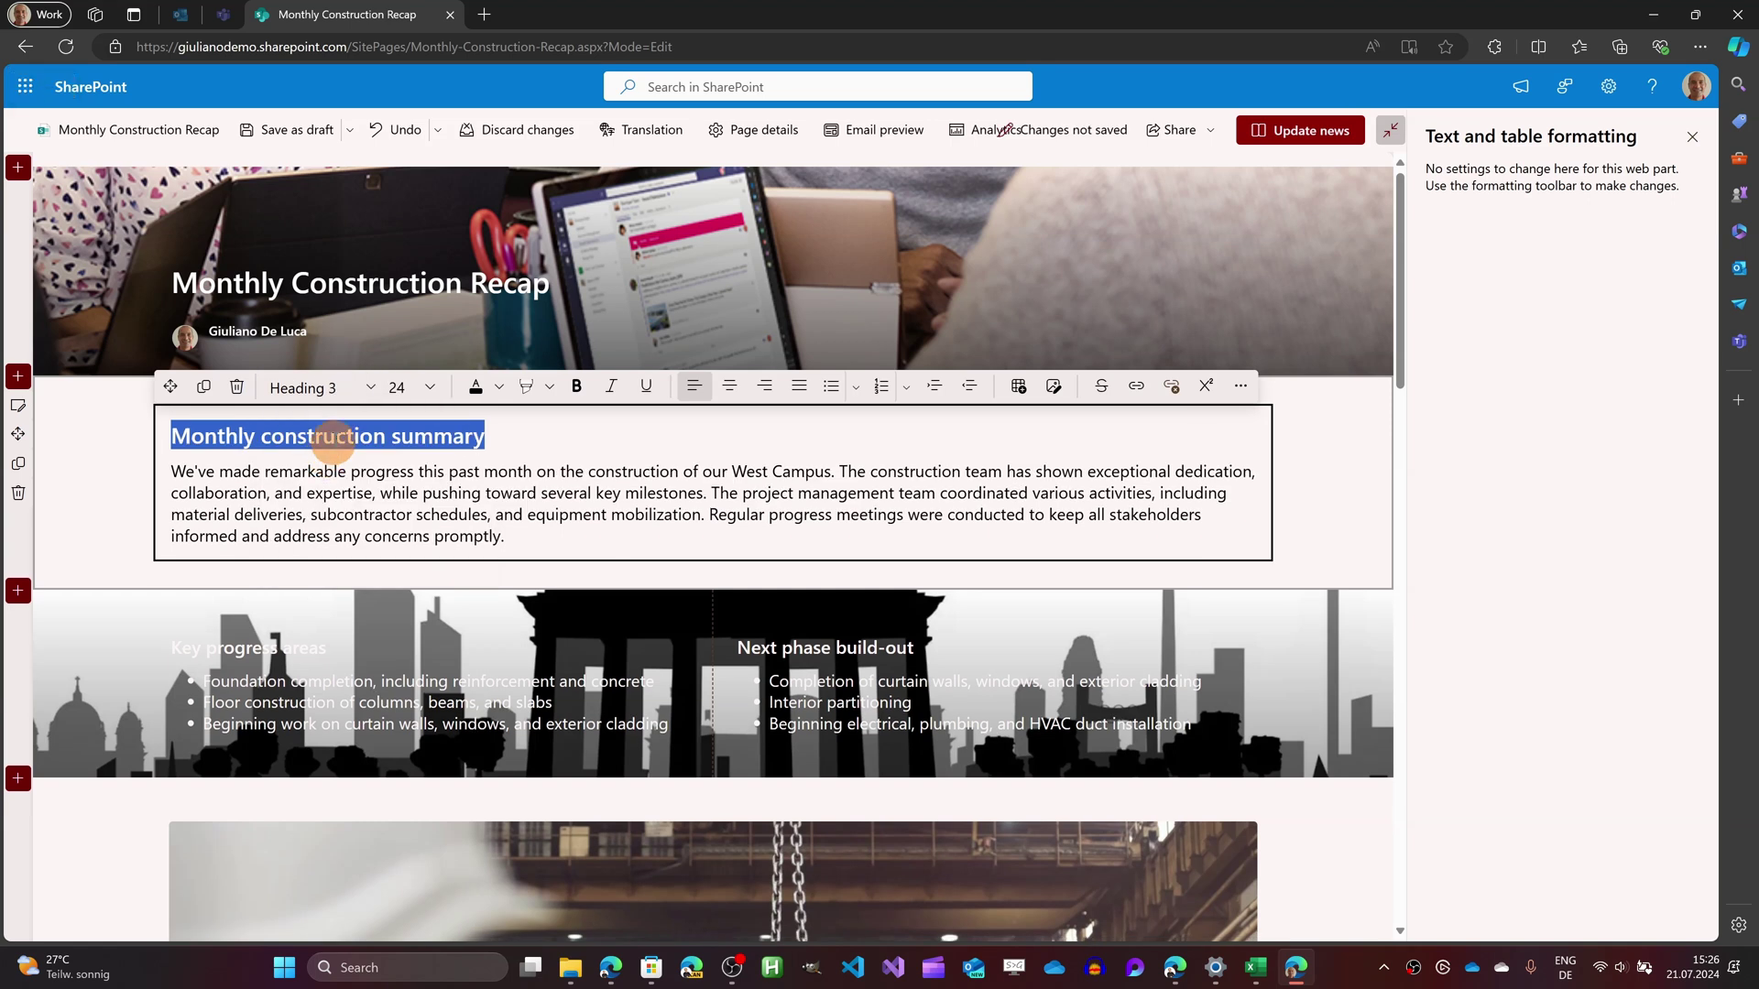
{"action": "left_click", "coordinate": [430, 389]}
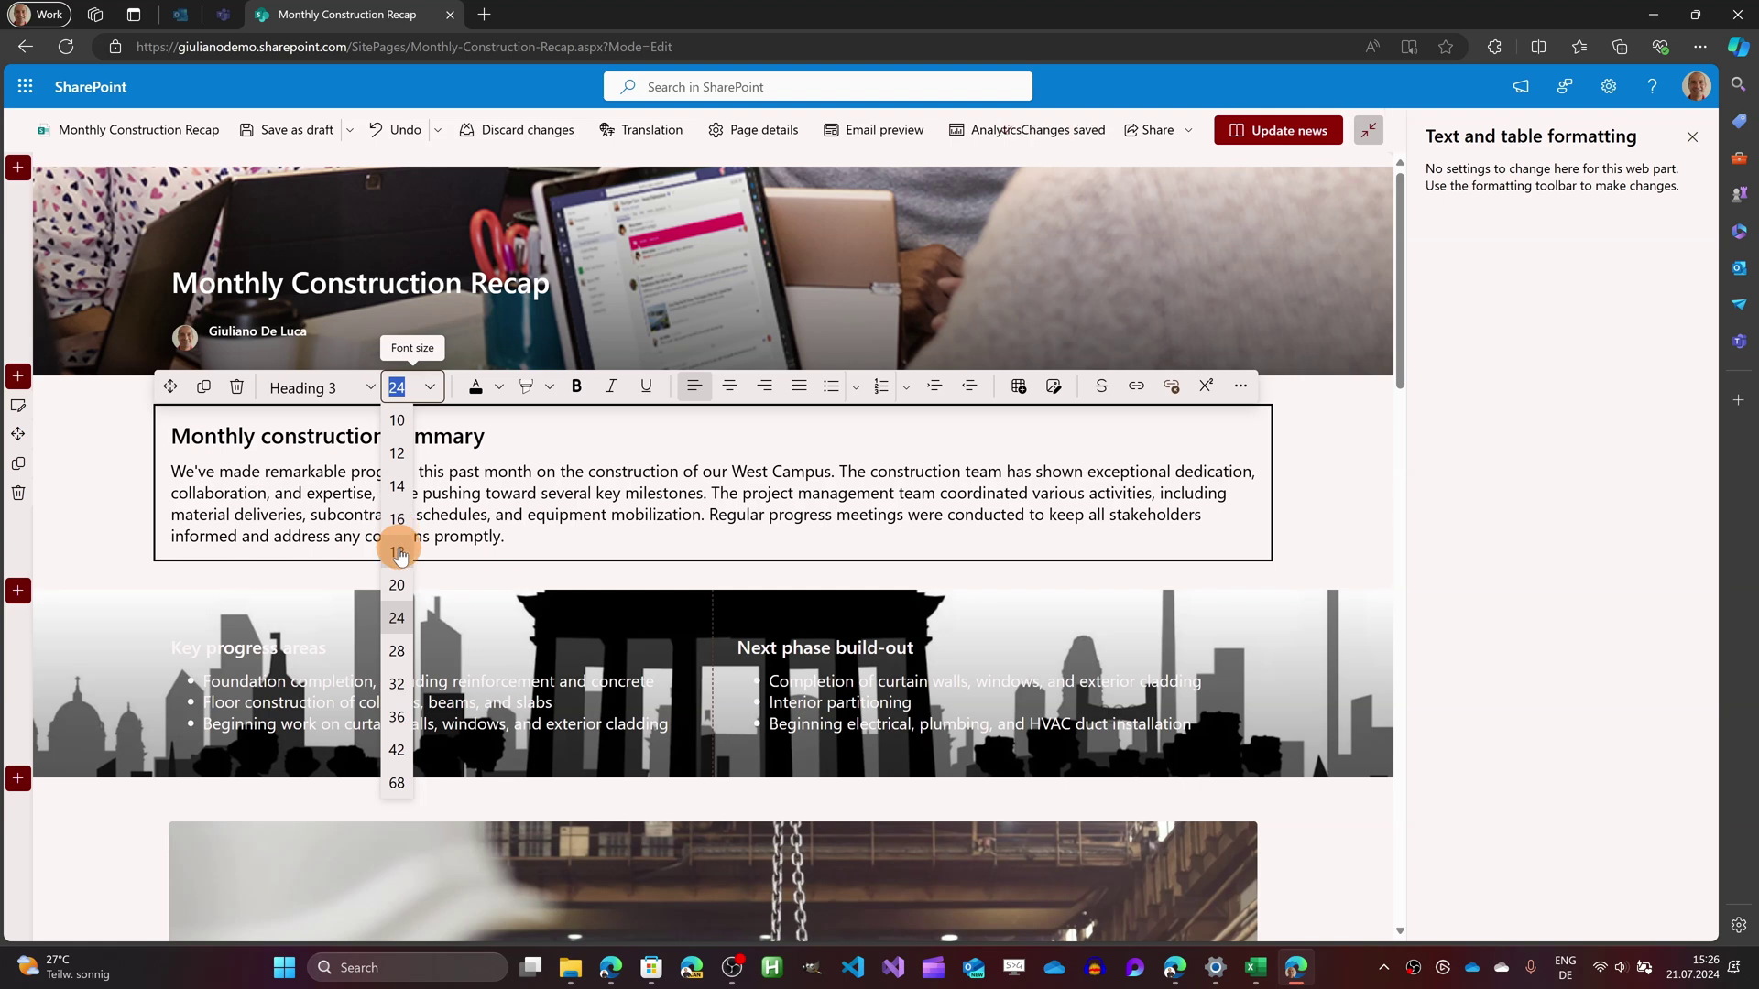
{"action": "left_click", "coordinate": [397, 651]}
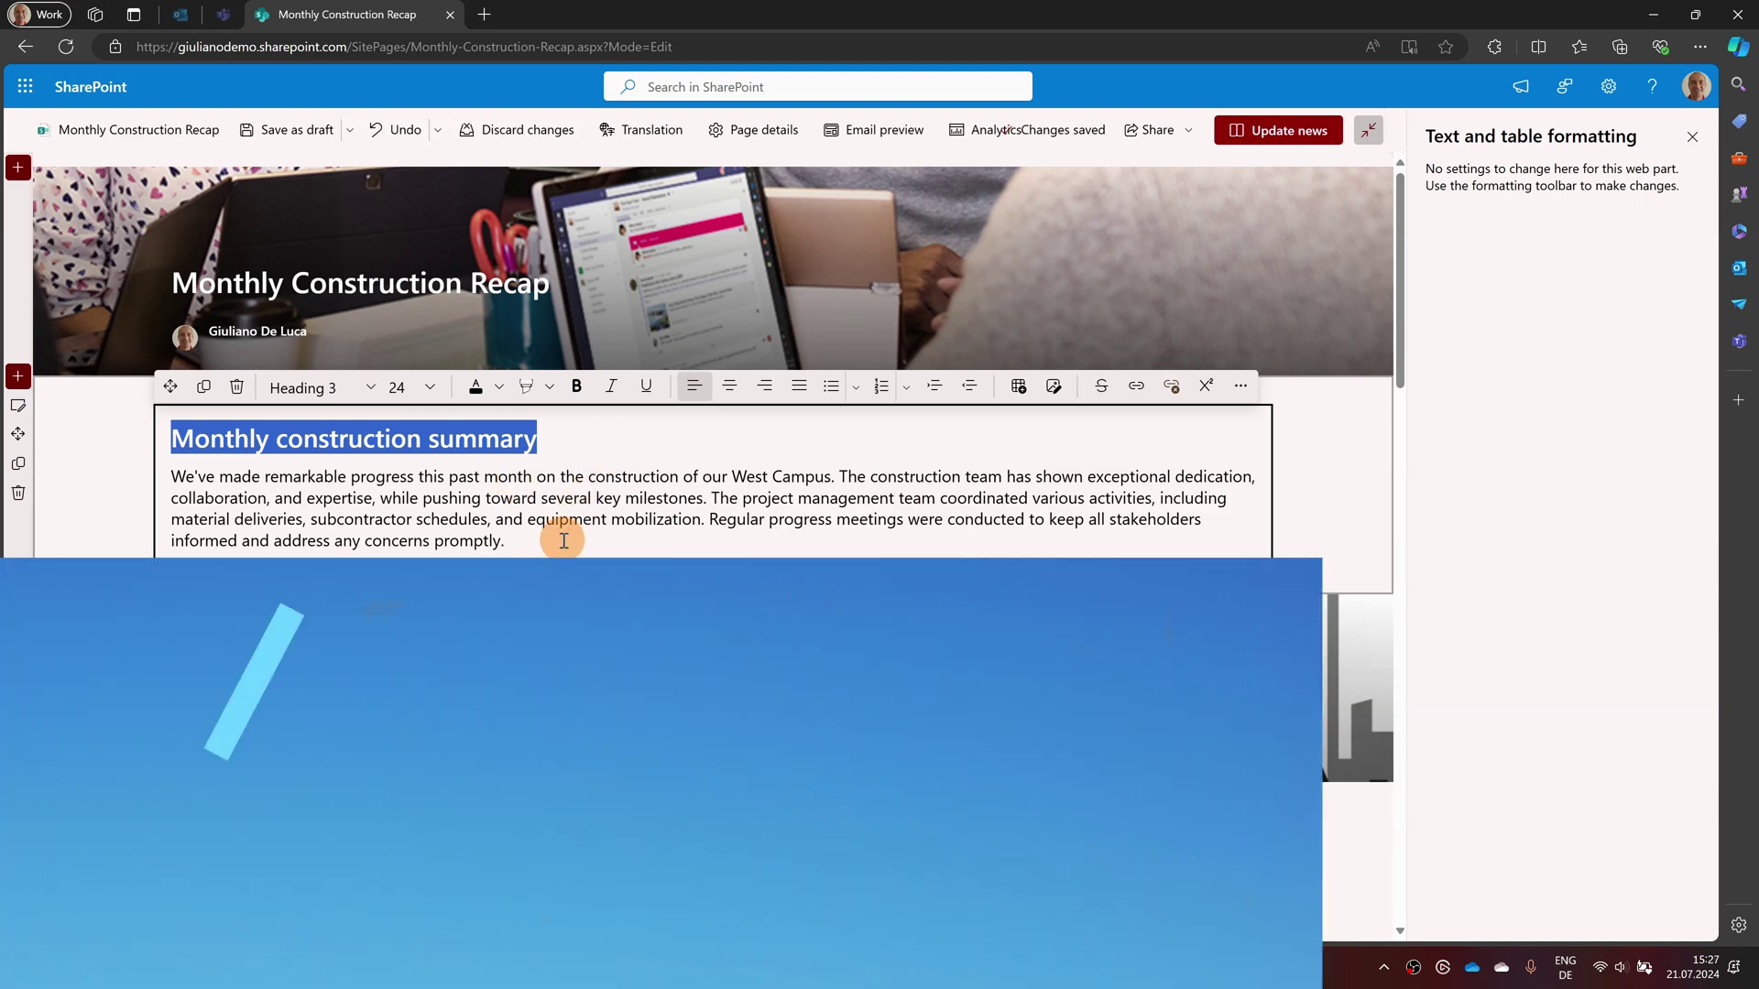
Add a line below the summary paragraph and try hollow circle and filled square bullets
{"action": "left_click", "coordinate": [564, 541]}
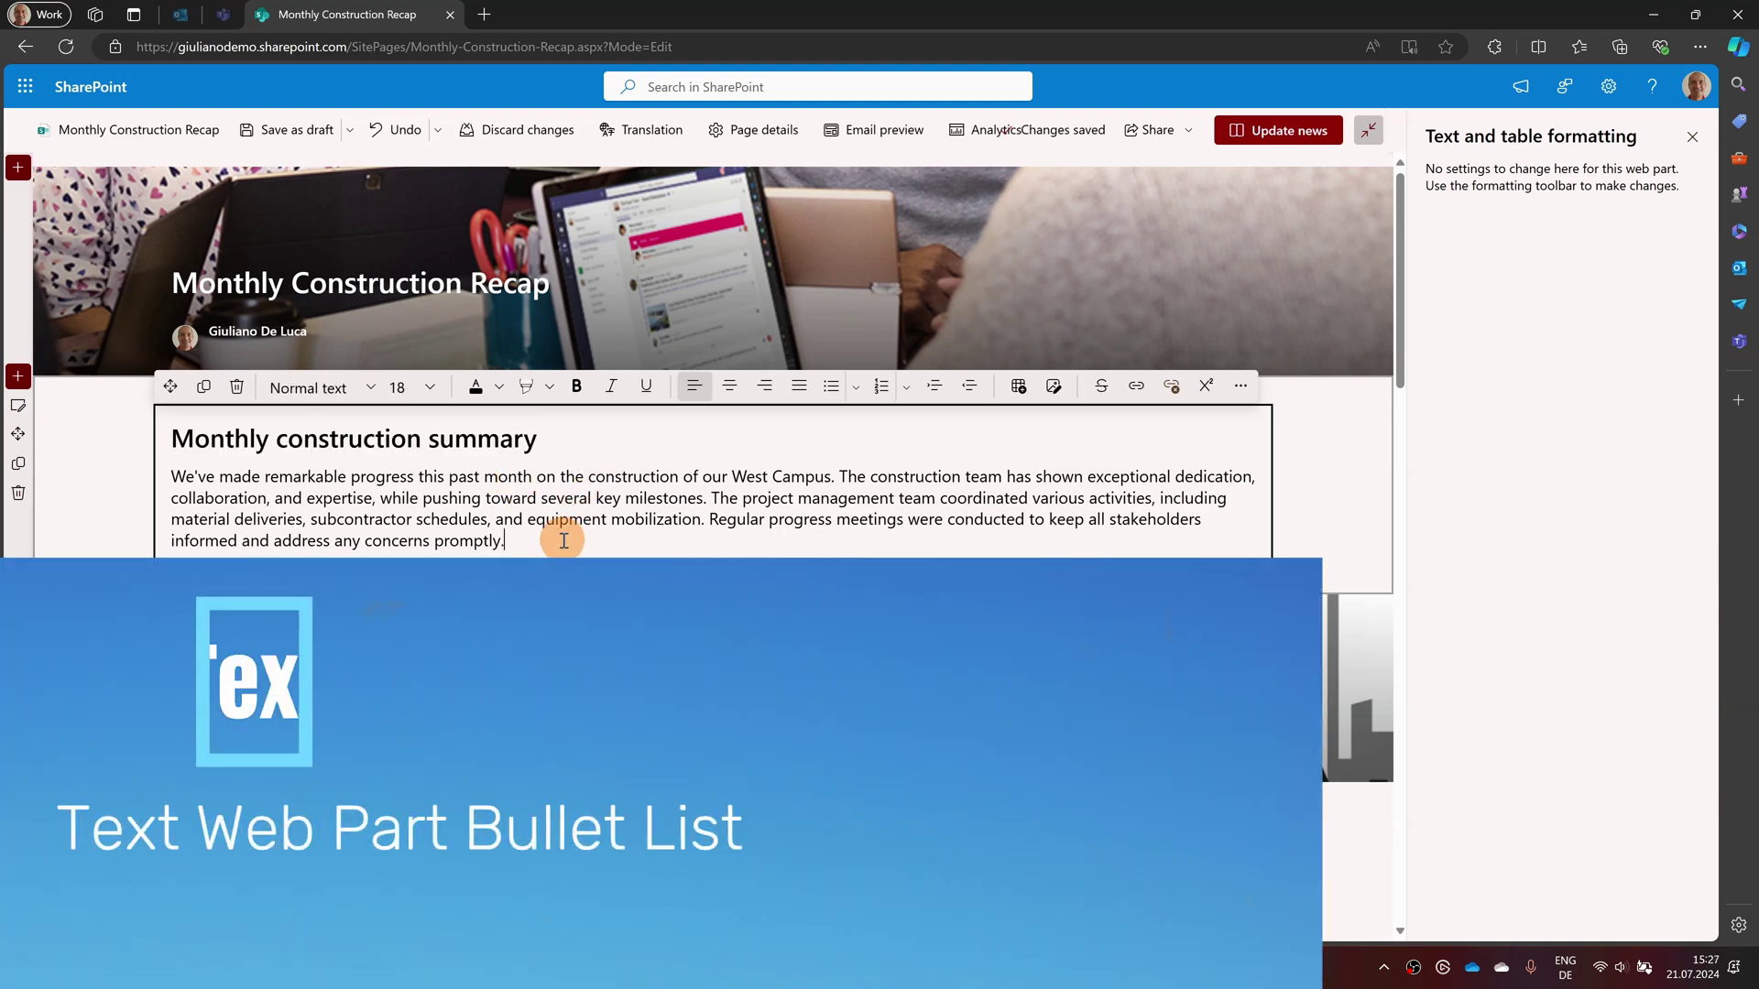
{"action": "key", "text": "Return"}
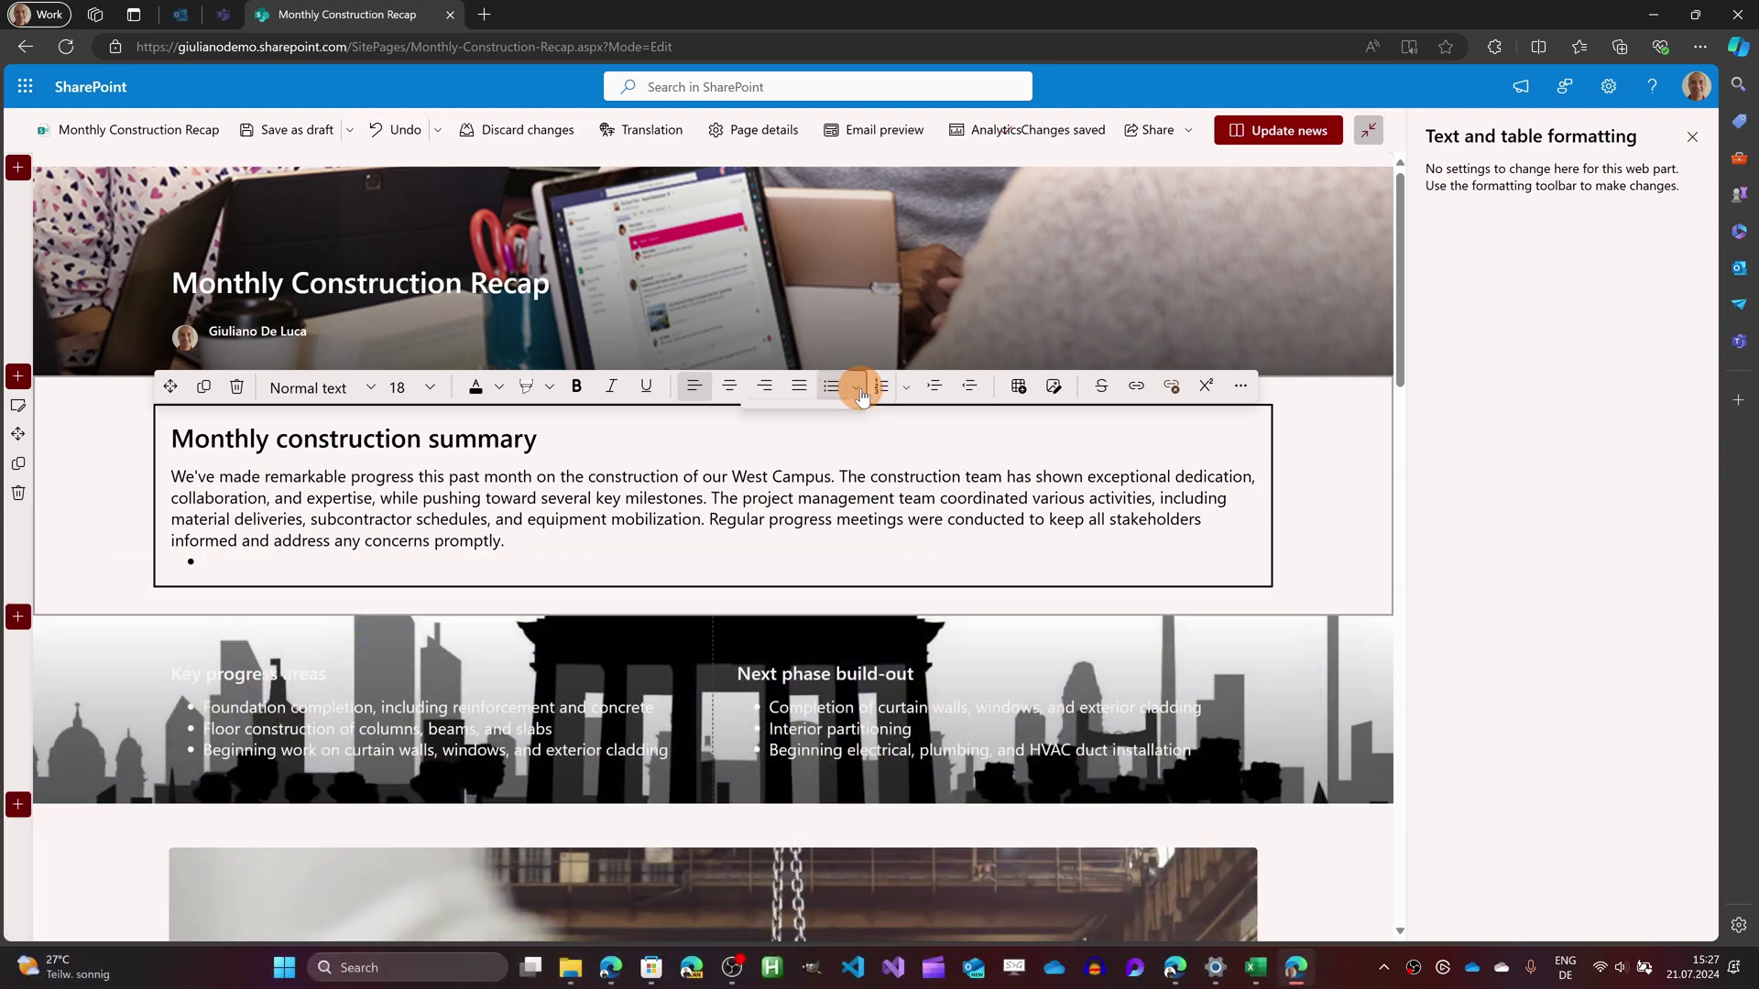
{"action": "left_click", "coordinate": [858, 391]}
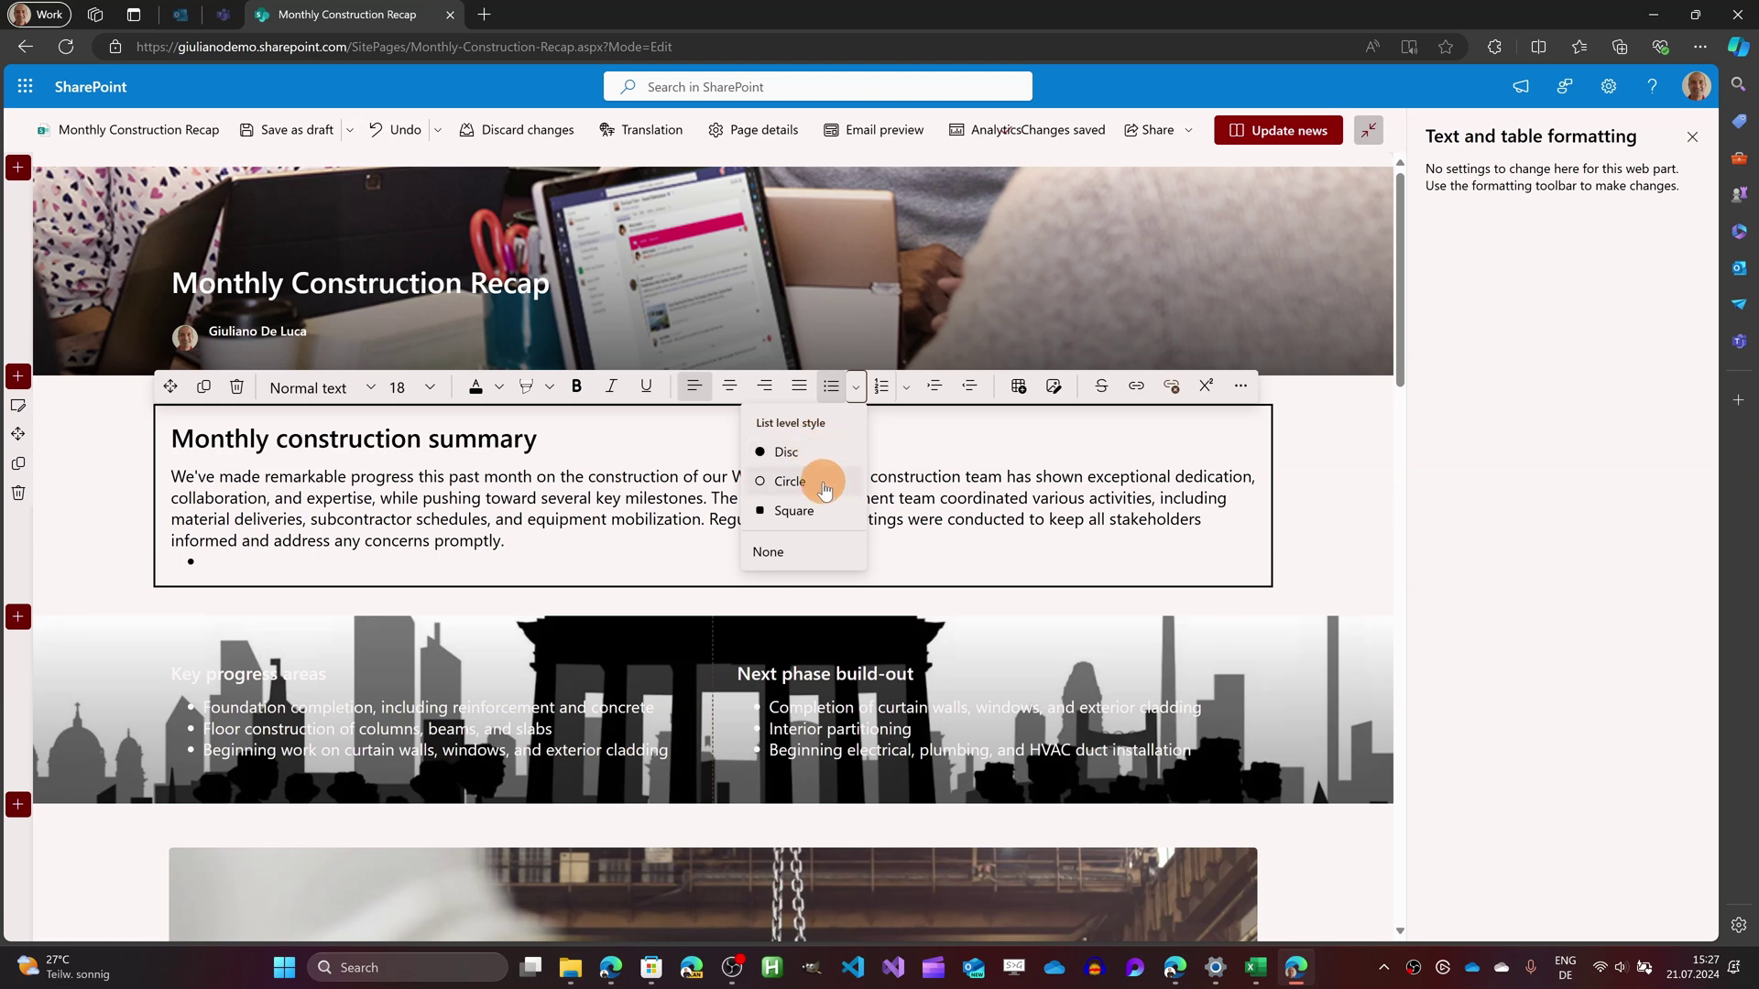
{"action": "left_click", "coordinate": [824, 481]}
{"action": "left_click", "coordinate": [856, 386]}
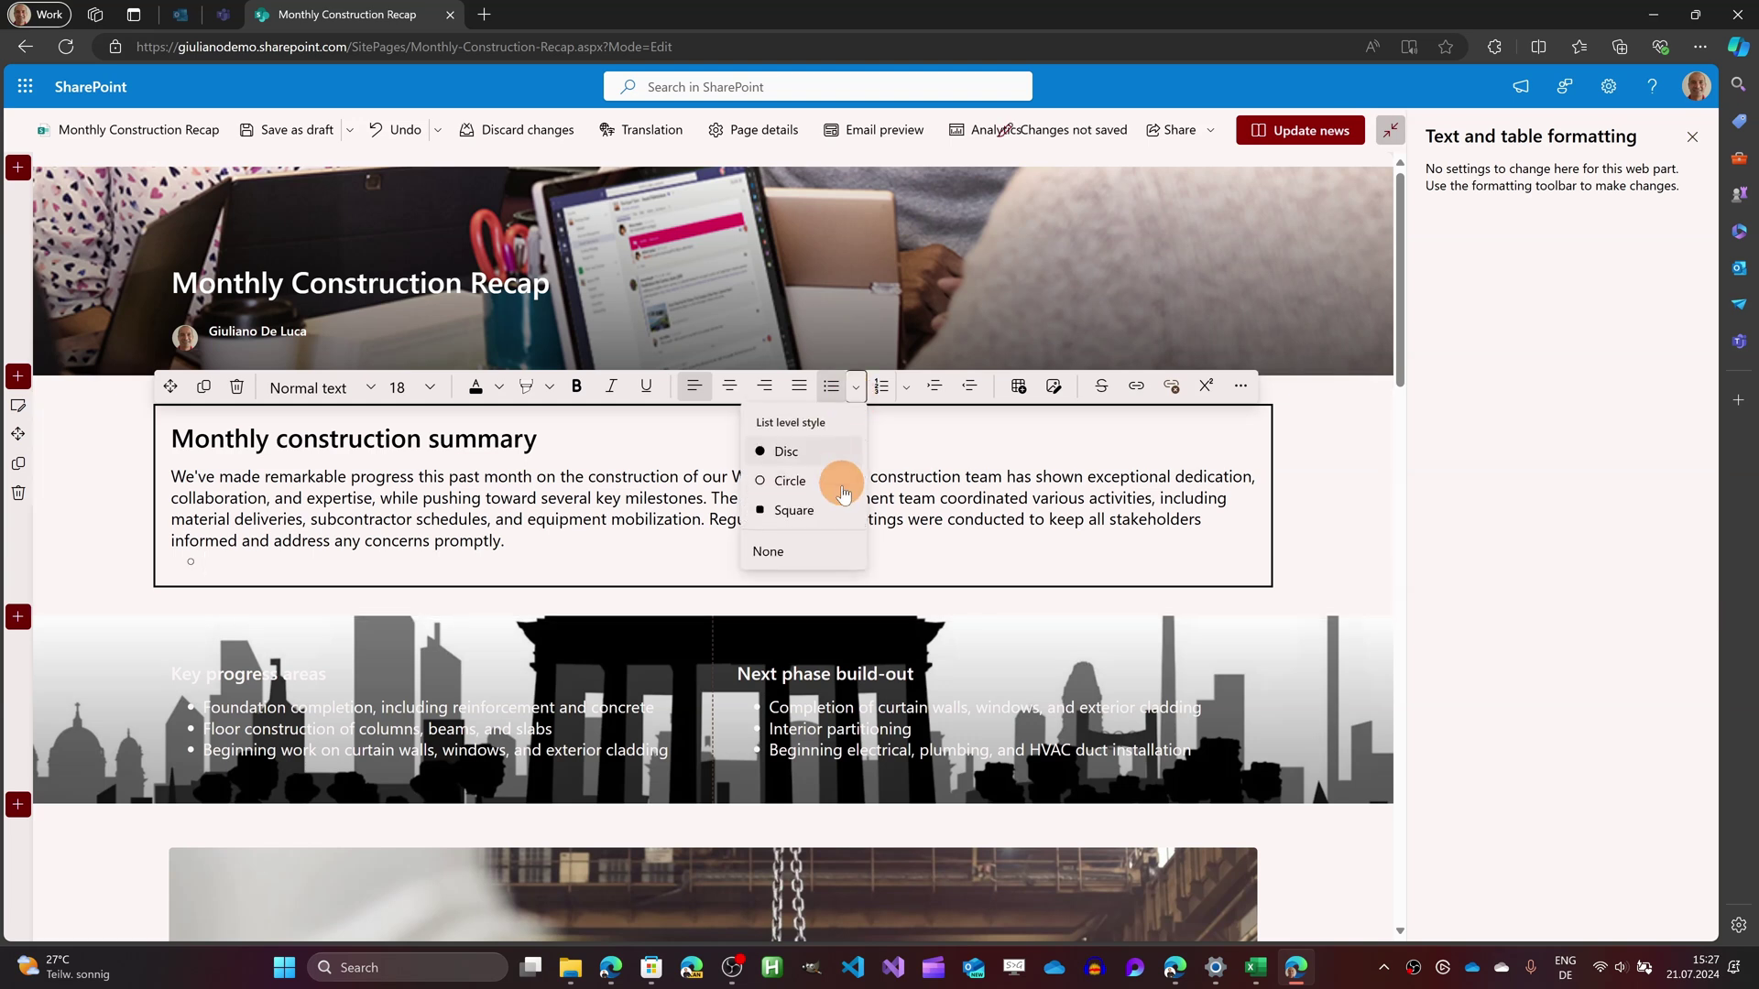
{"action": "left_click", "coordinate": [820, 517]}
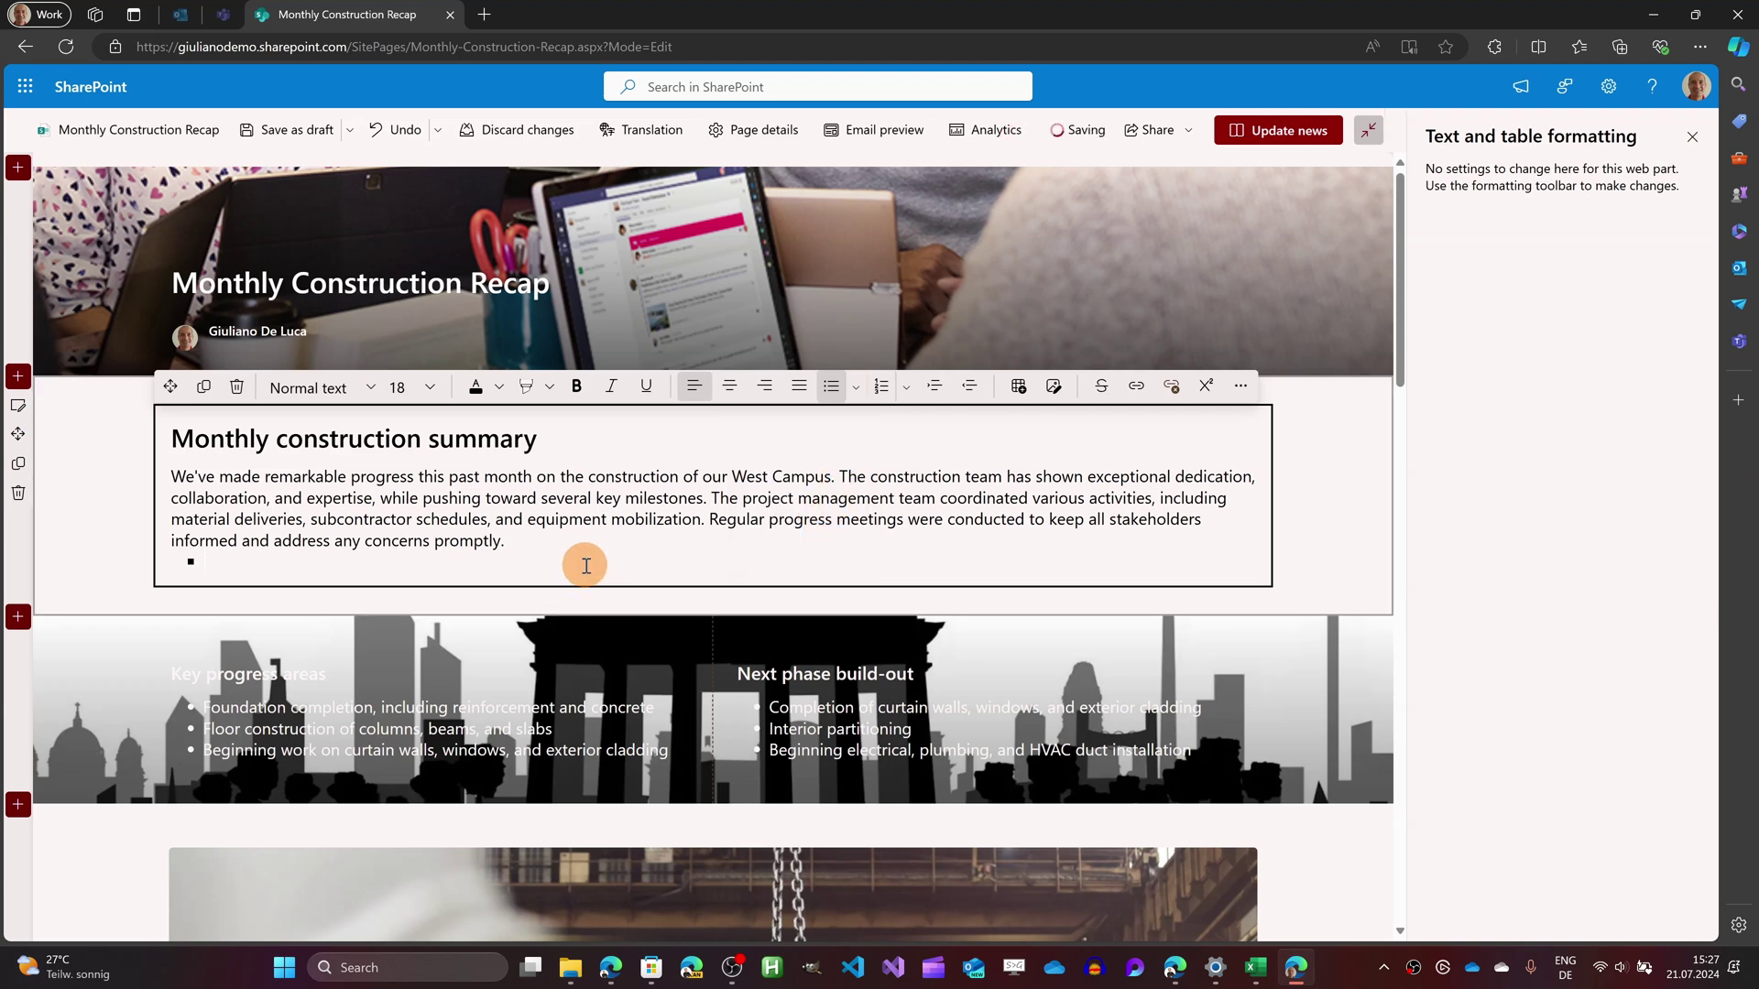
{"action": "key", "text": "Return"}
{"action": "key", "text": "Return"}
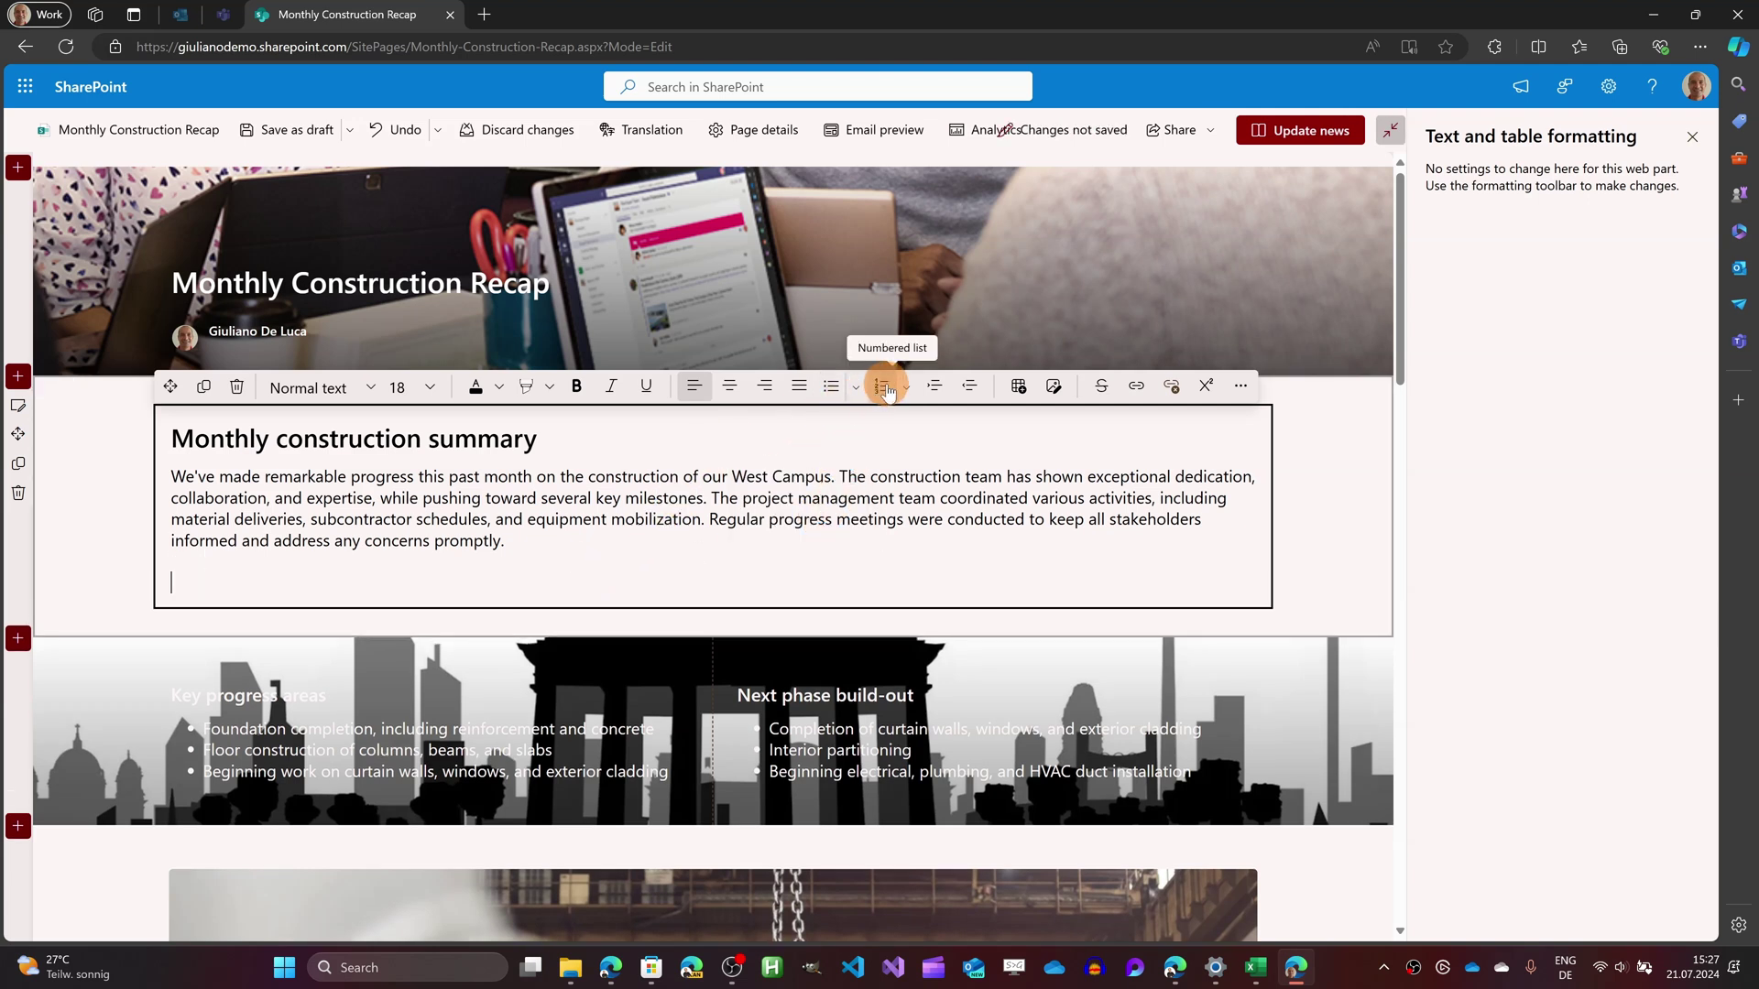
Start a numbered list and cycle numbering styles, ending on small Roman numerals
{"action": "left_click", "coordinate": [893, 394]}
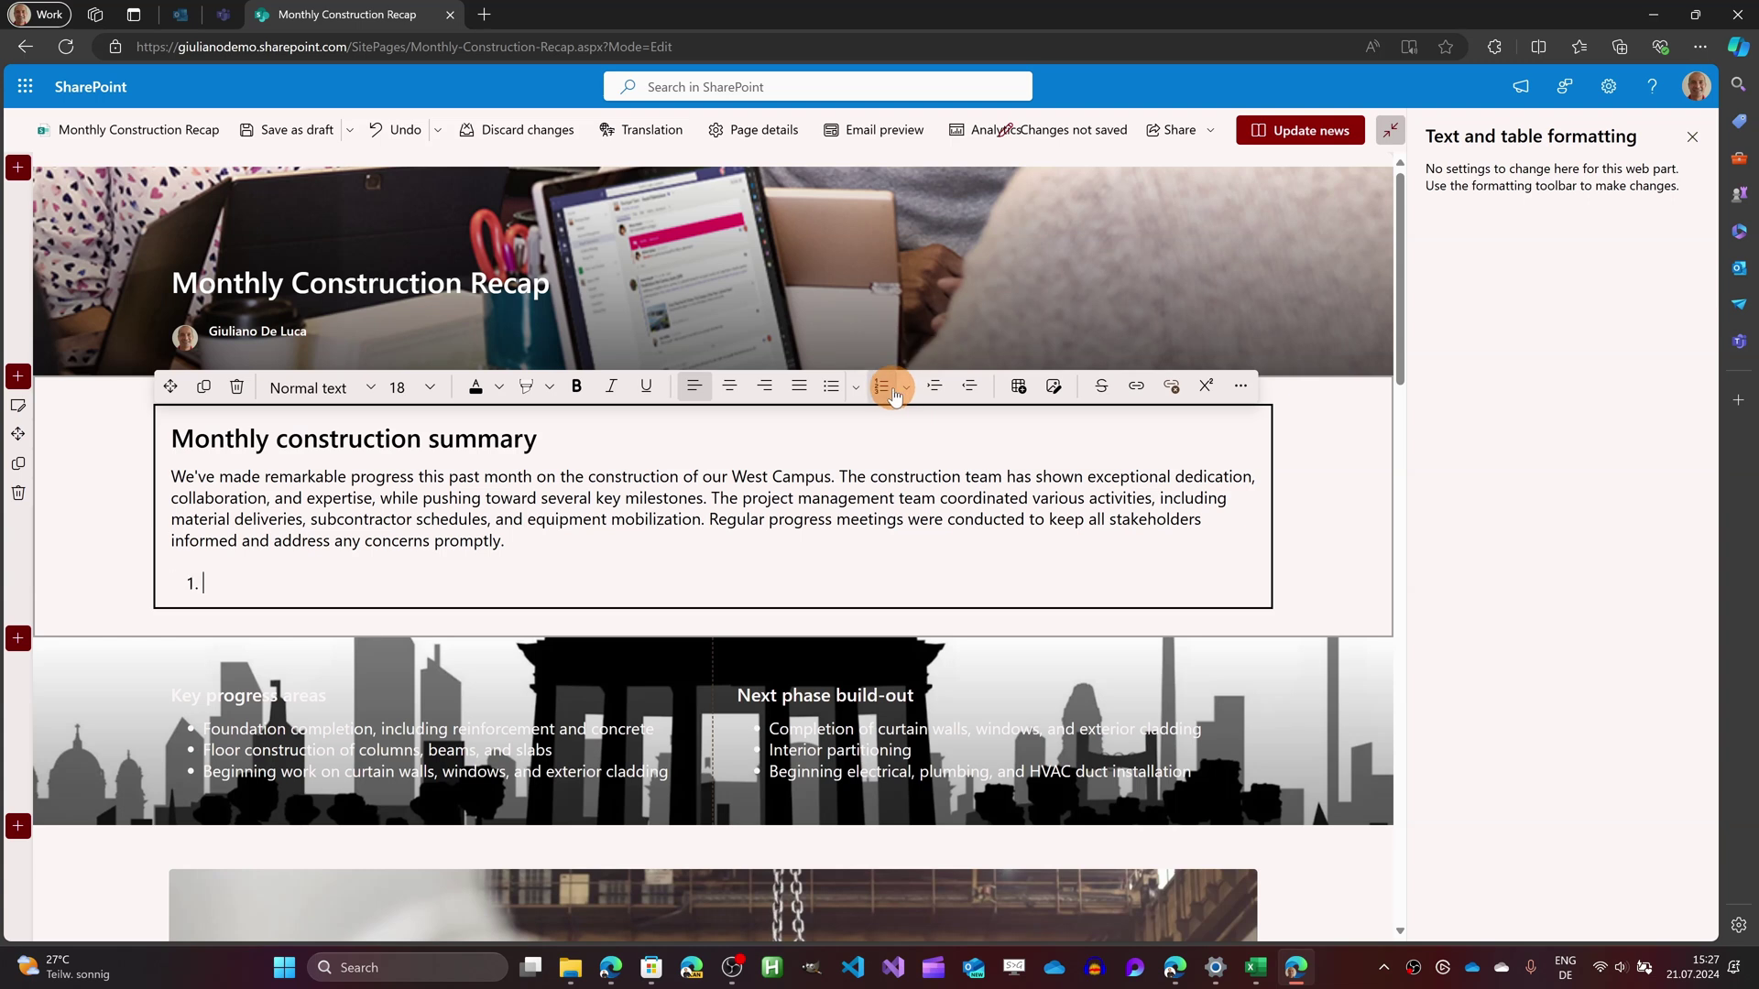
{"action": "left_click", "coordinate": [907, 394]}
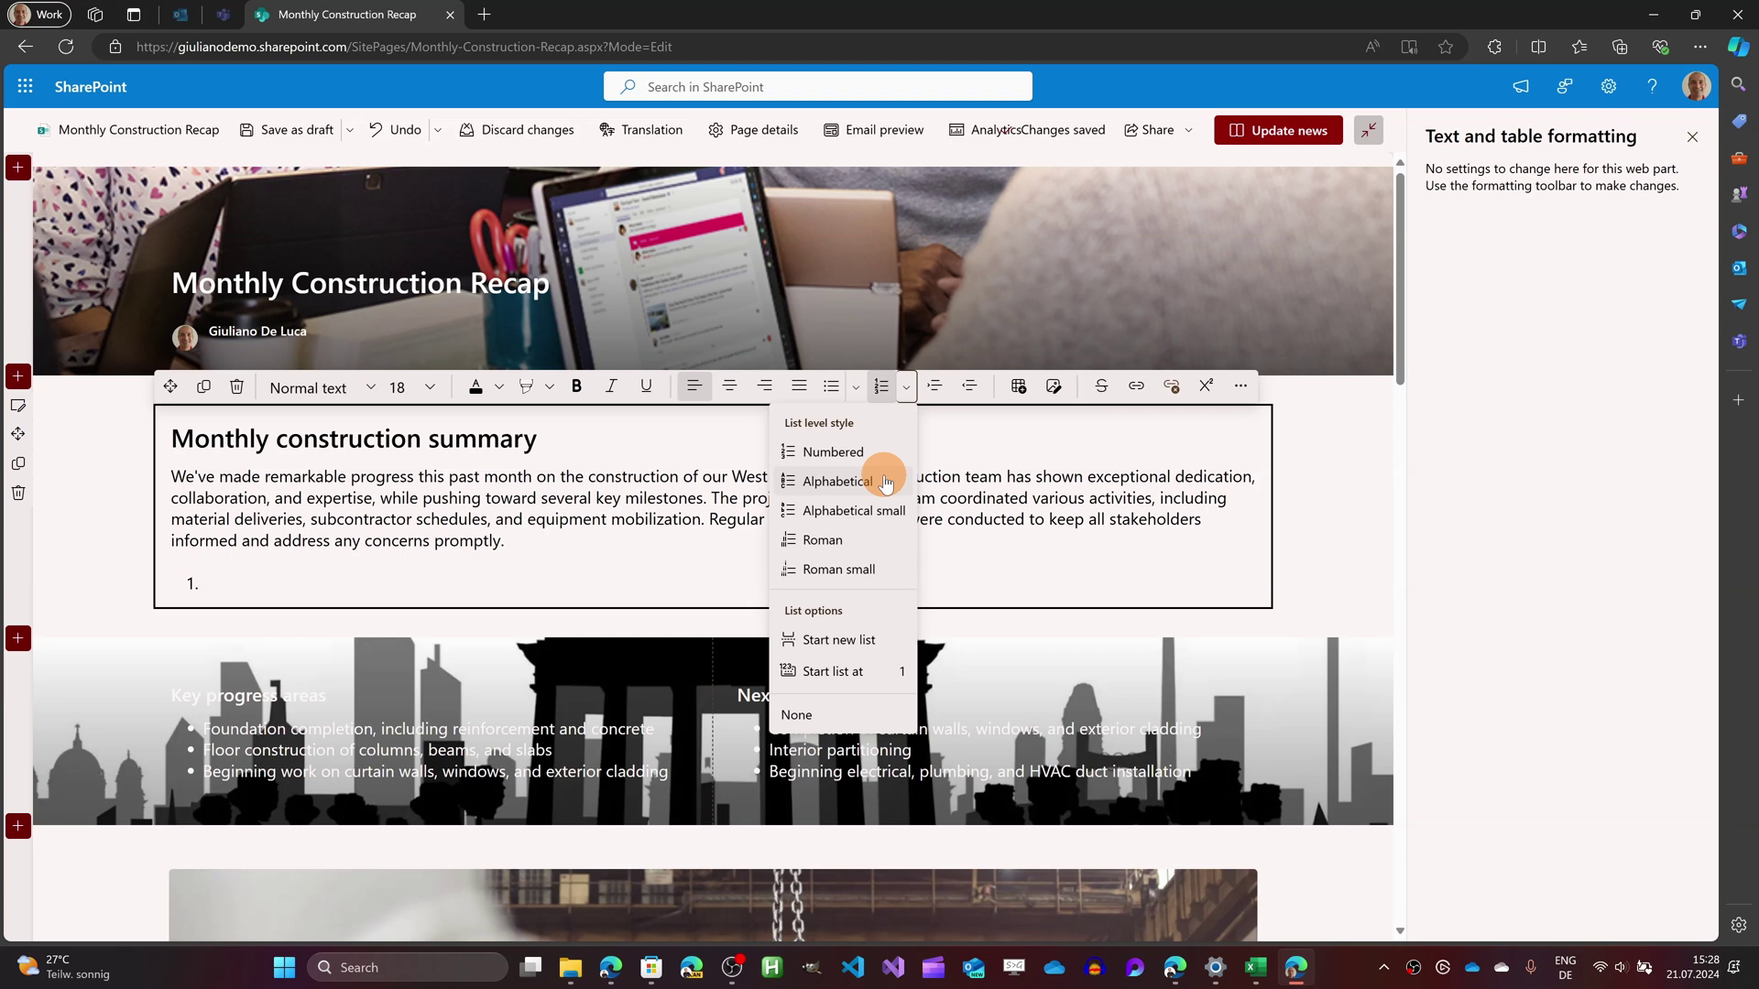
{"action": "left_click", "coordinate": [875, 481]}
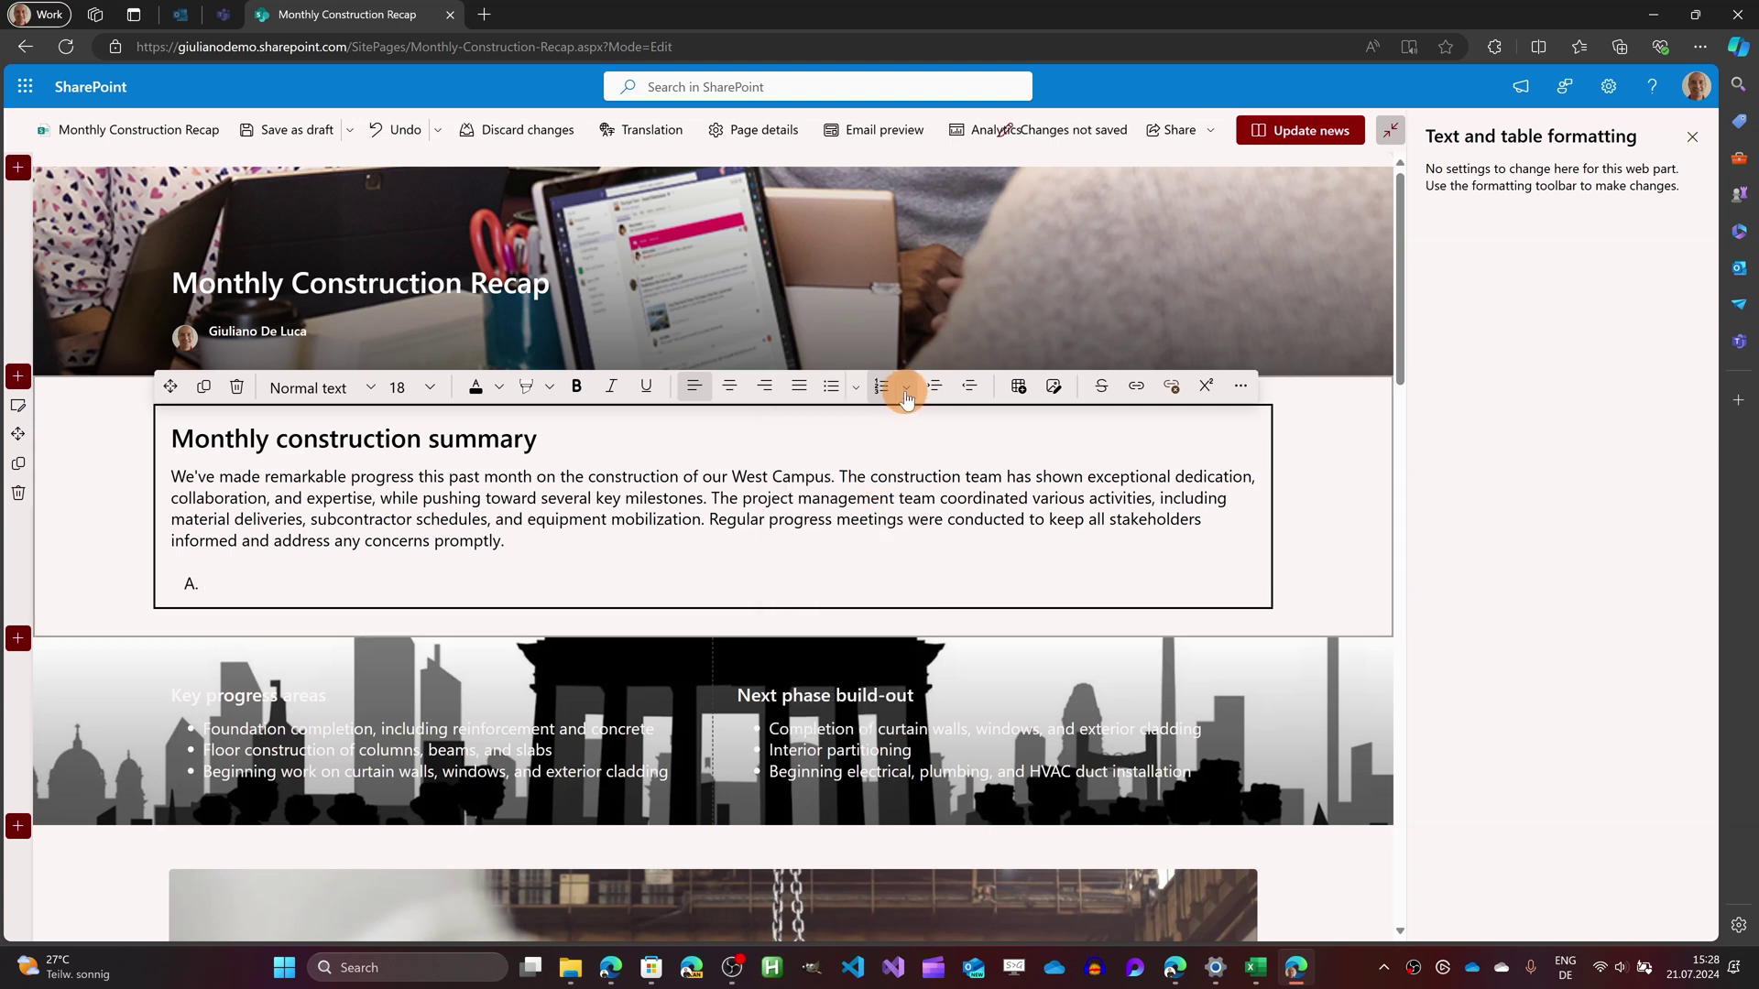
{"action": "left_click", "coordinate": [906, 385]}
{"action": "left_click", "coordinate": [861, 518]}
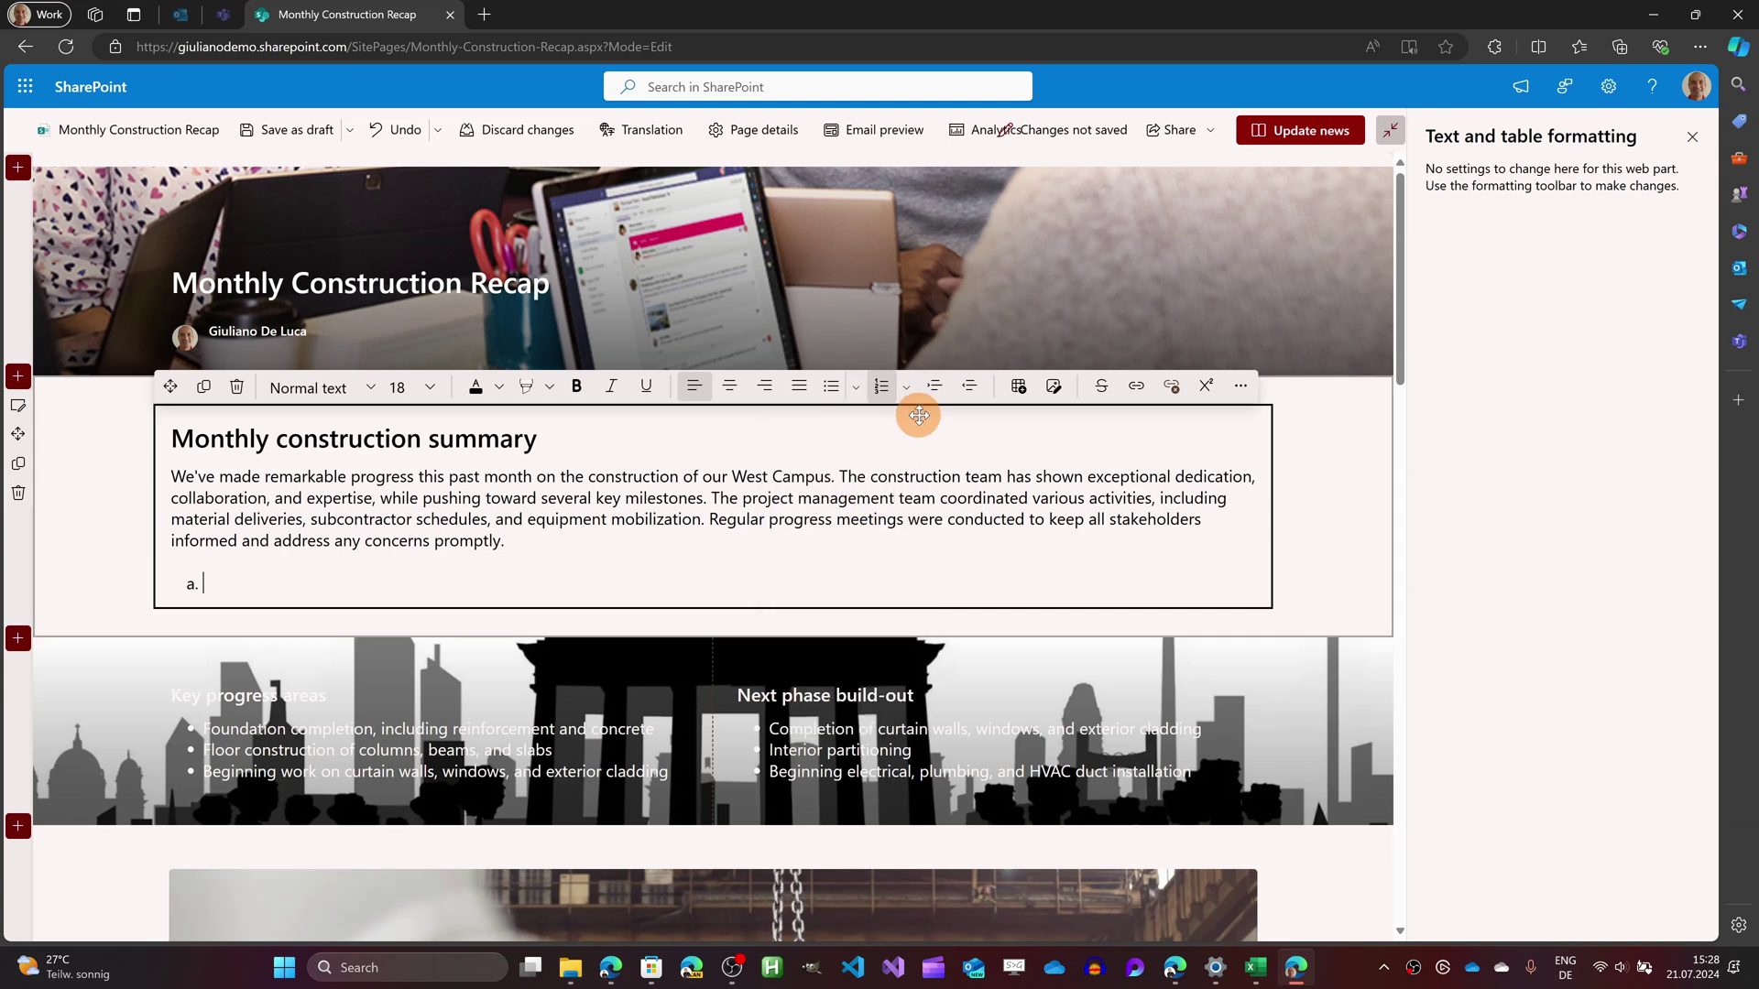
{"action": "left_click", "coordinate": [906, 386]}
{"action": "left_click", "coordinate": [866, 540]}
{"action": "left_click", "coordinate": [906, 385]}
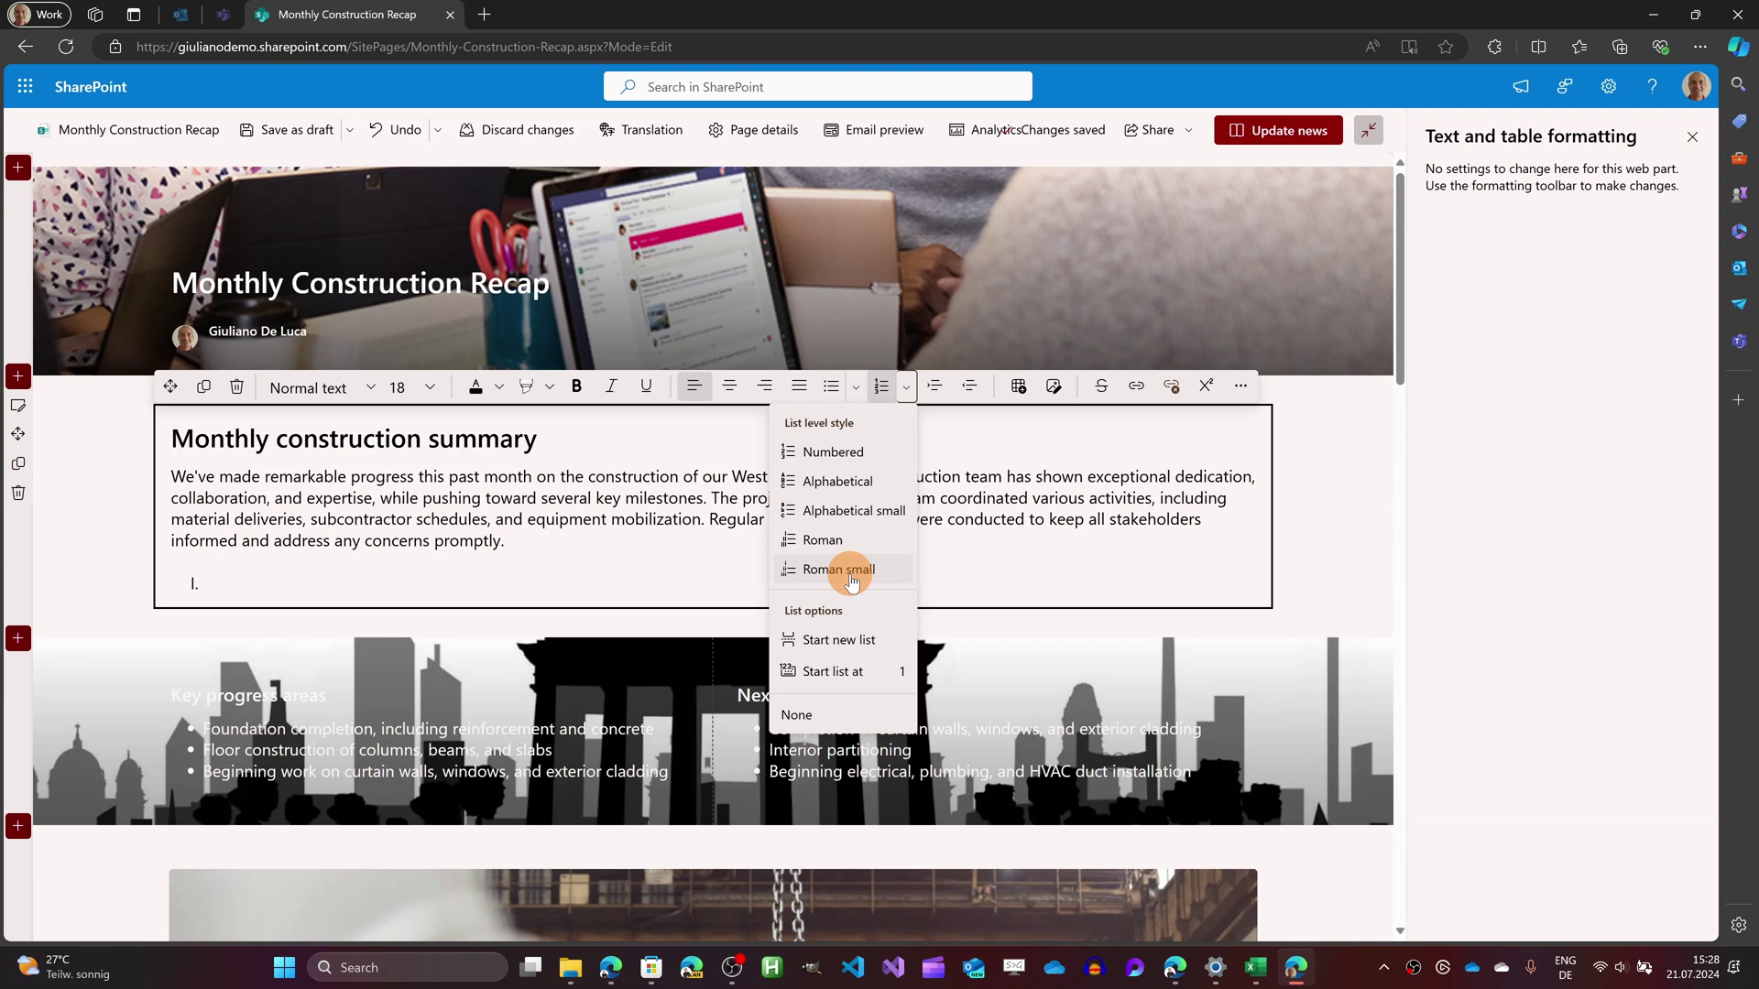
{"action": "left_click", "coordinate": [850, 571]}
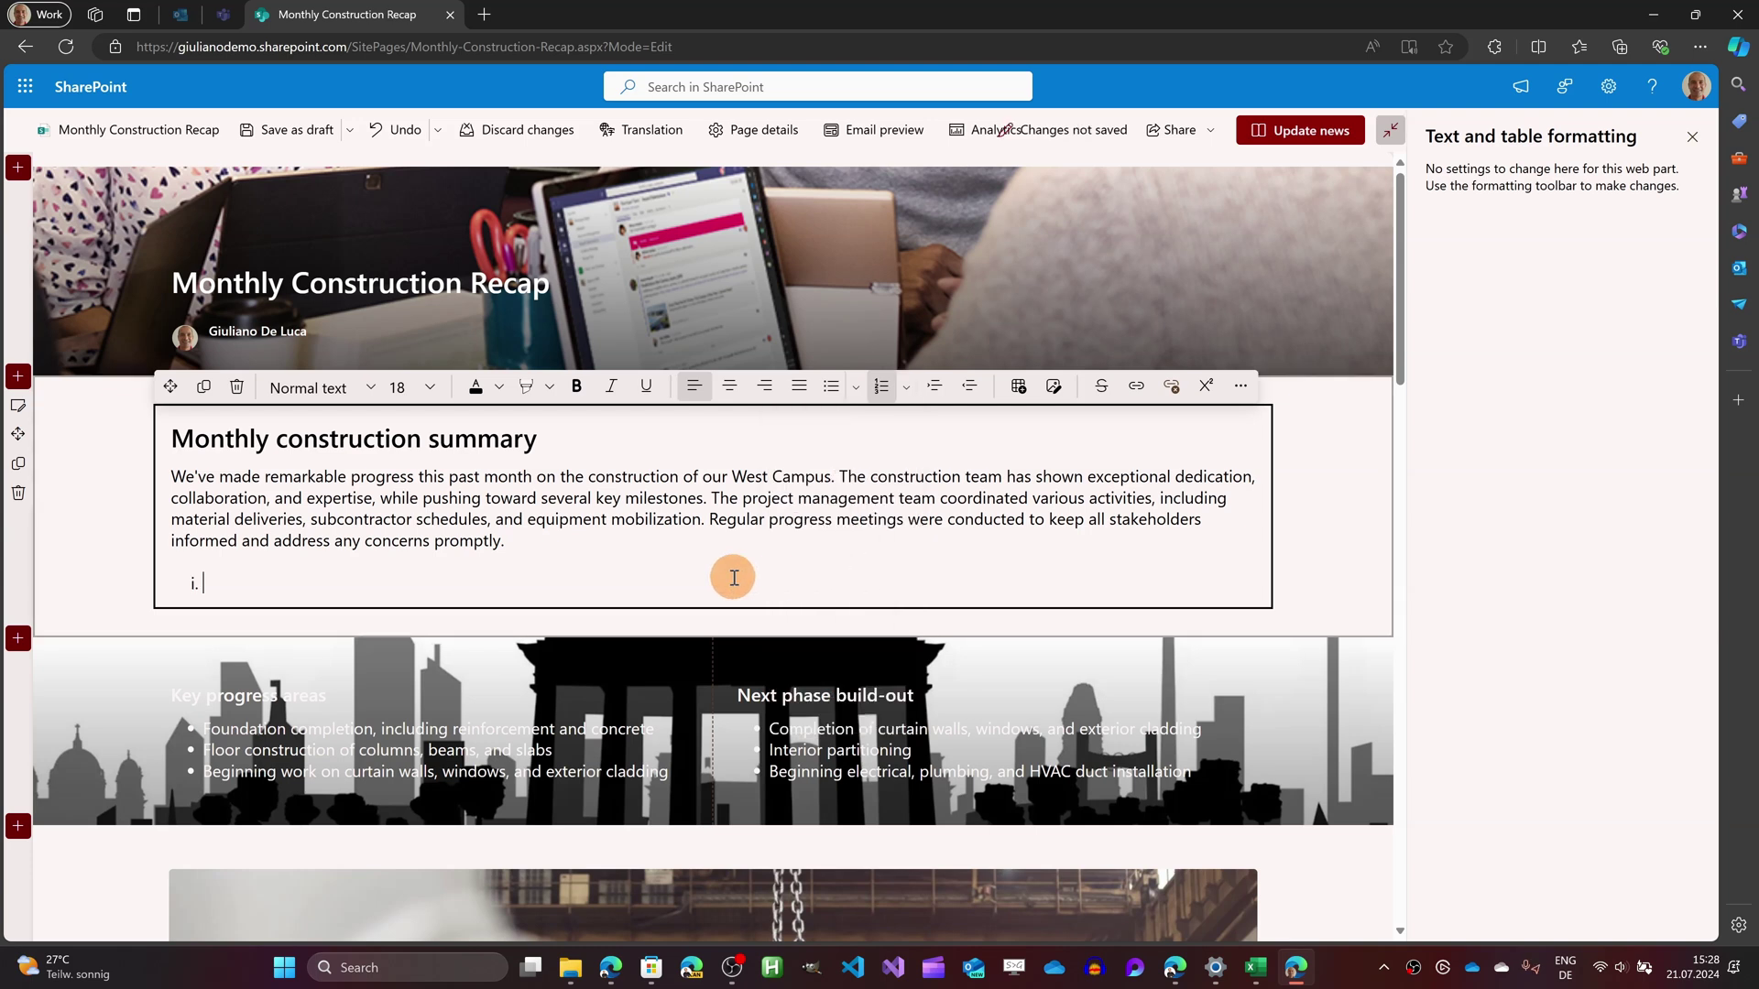
{"action": "key", "text": "Return"}
{"action": "key", "text": "Return"}
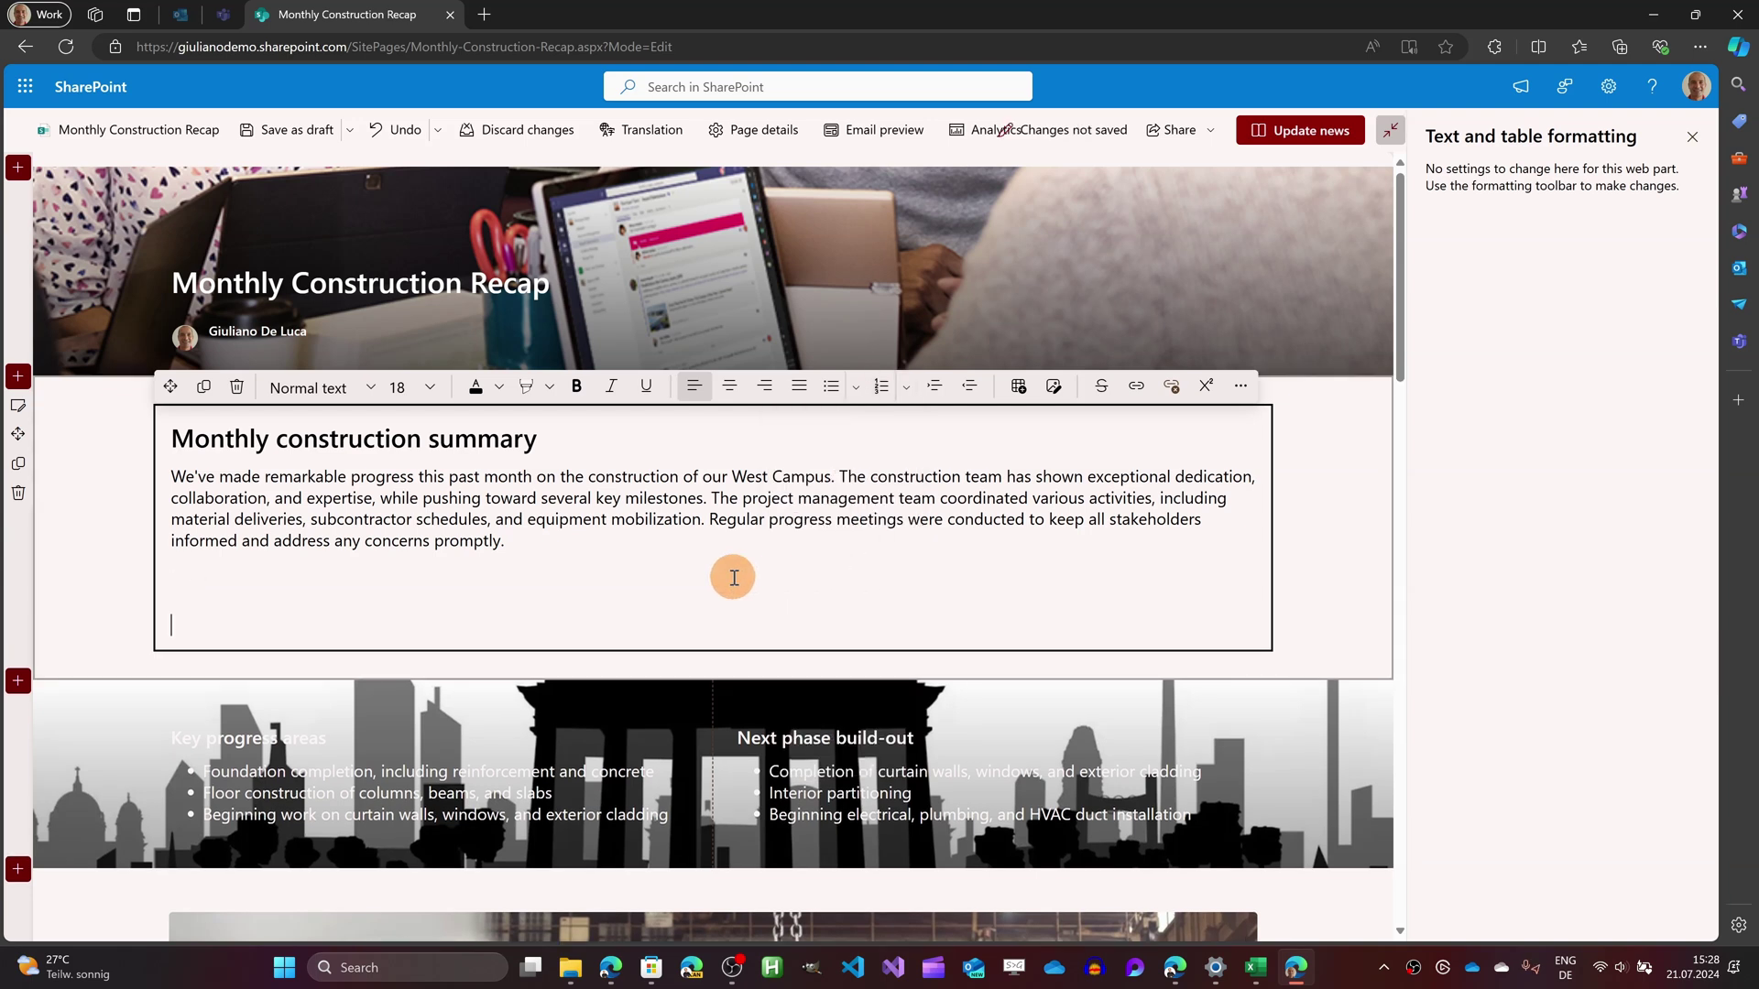
Enter list items erw, qwrwqe, rqwrew and twq, then add an indented sub-item
{"action": "left_click", "coordinate": [882, 388]}
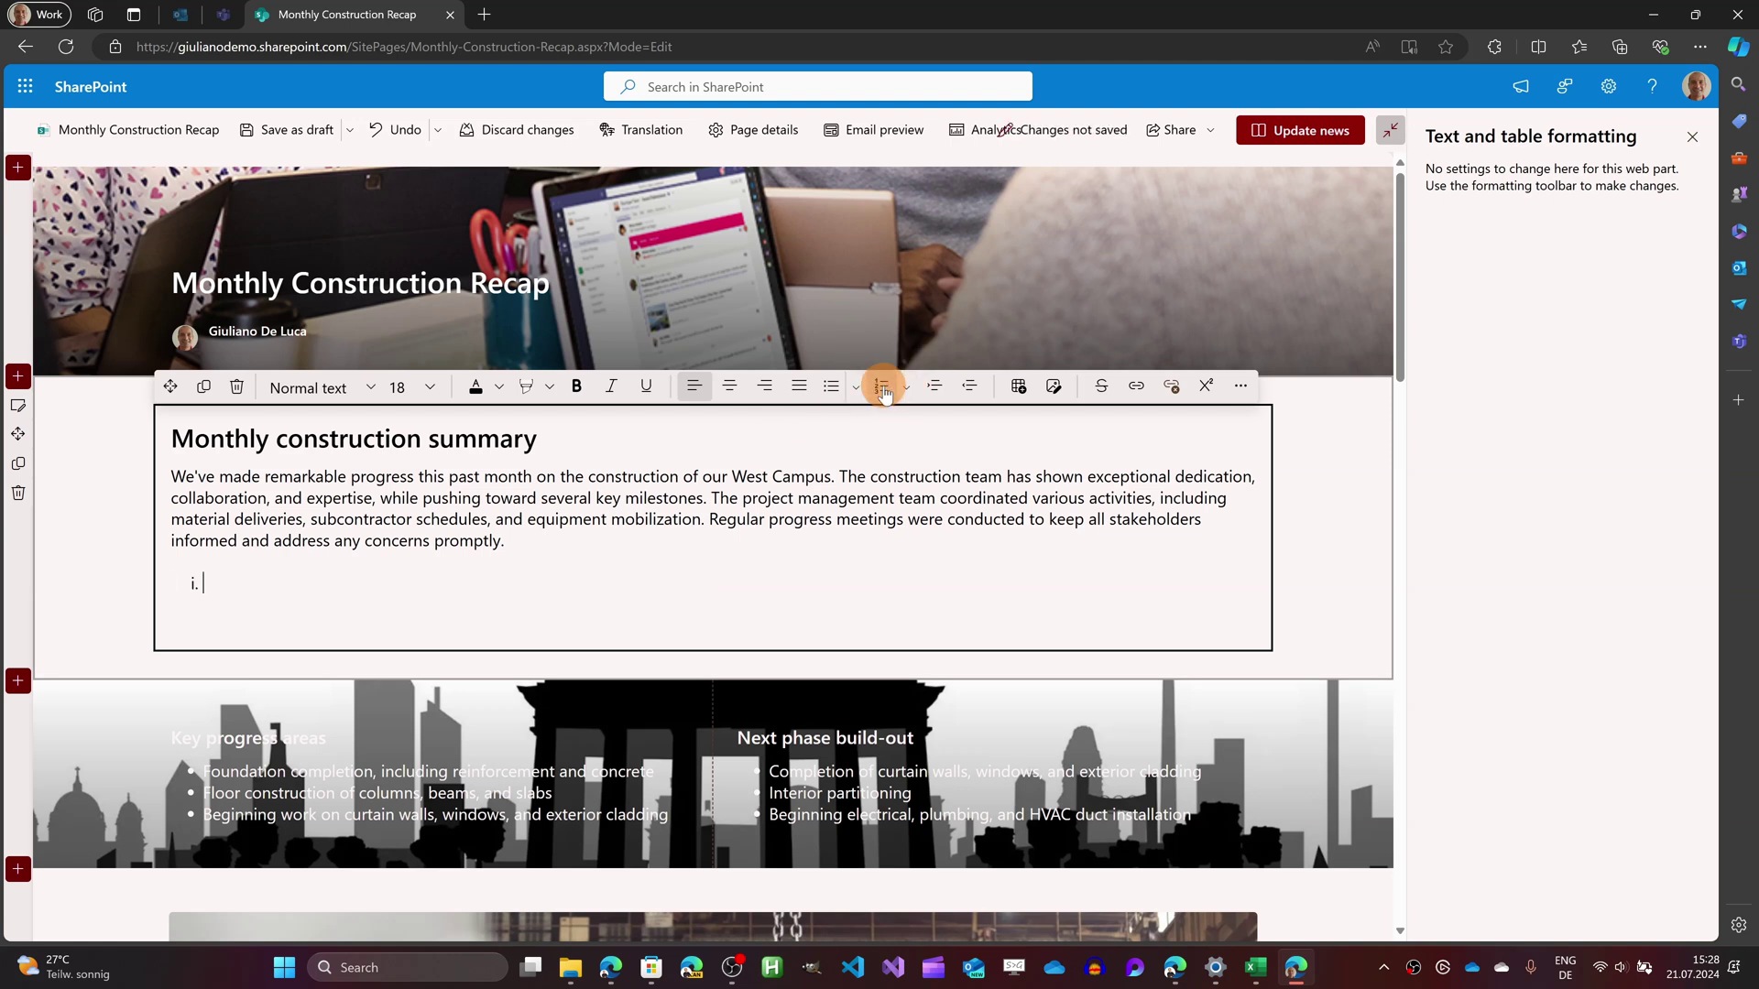
{"action": "type", "text": "erw"}
{"action": "key", "text": "Return"}
{"action": "type", "text": "qwrwqe"}
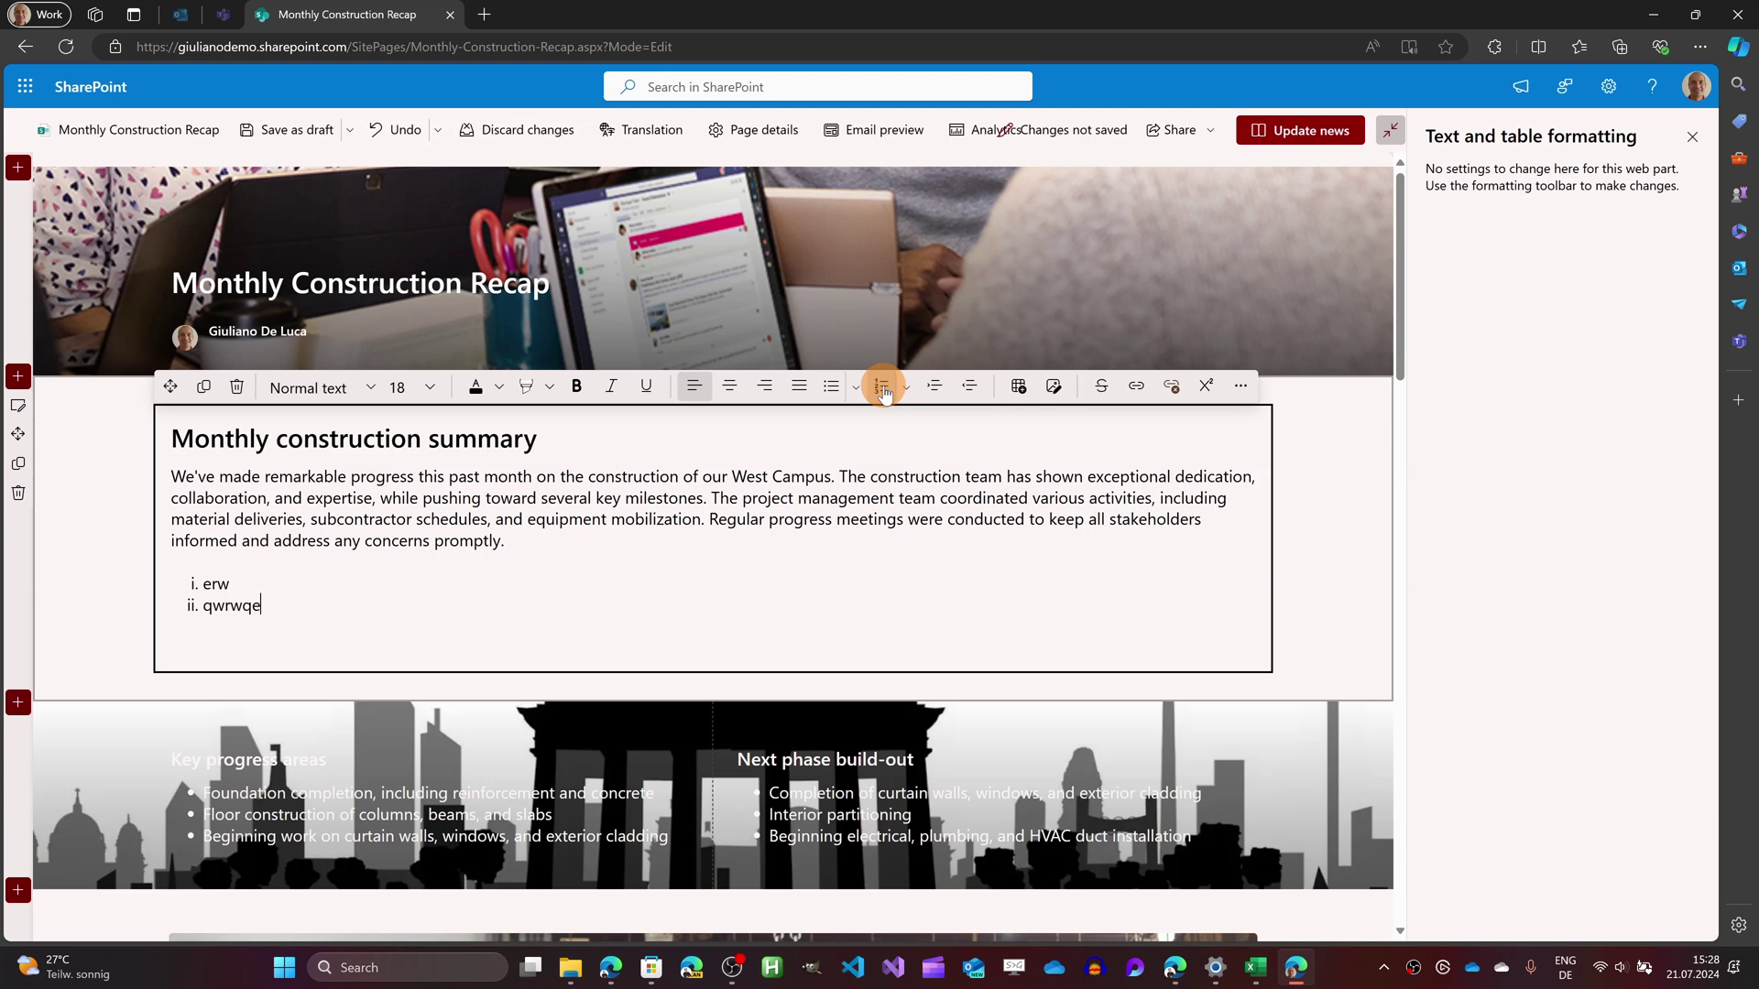
{"action": "key", "text": "Return"}
{"action": "type", "text": "rqwrew"}
{"action": "key", "text": "Return"}
{"action": "type", "text": "twq"}
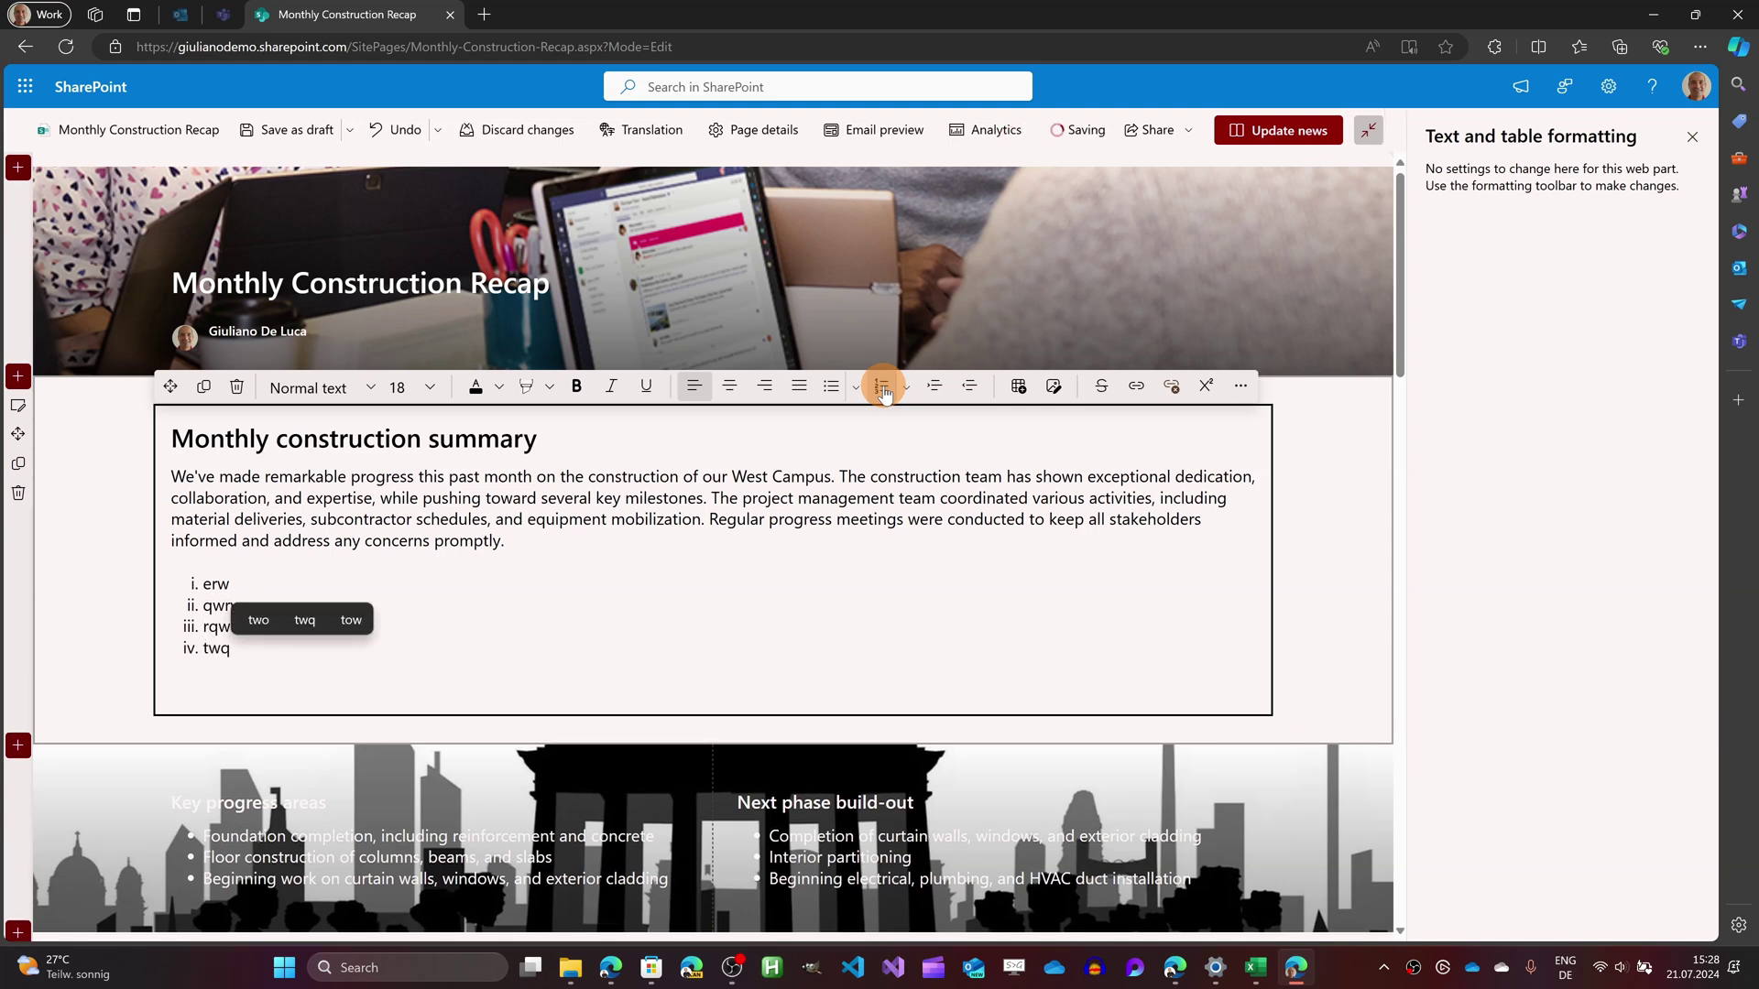
{"action": "key", "text": "Return"}
{"action": "key", "text": "shift+Tab"}
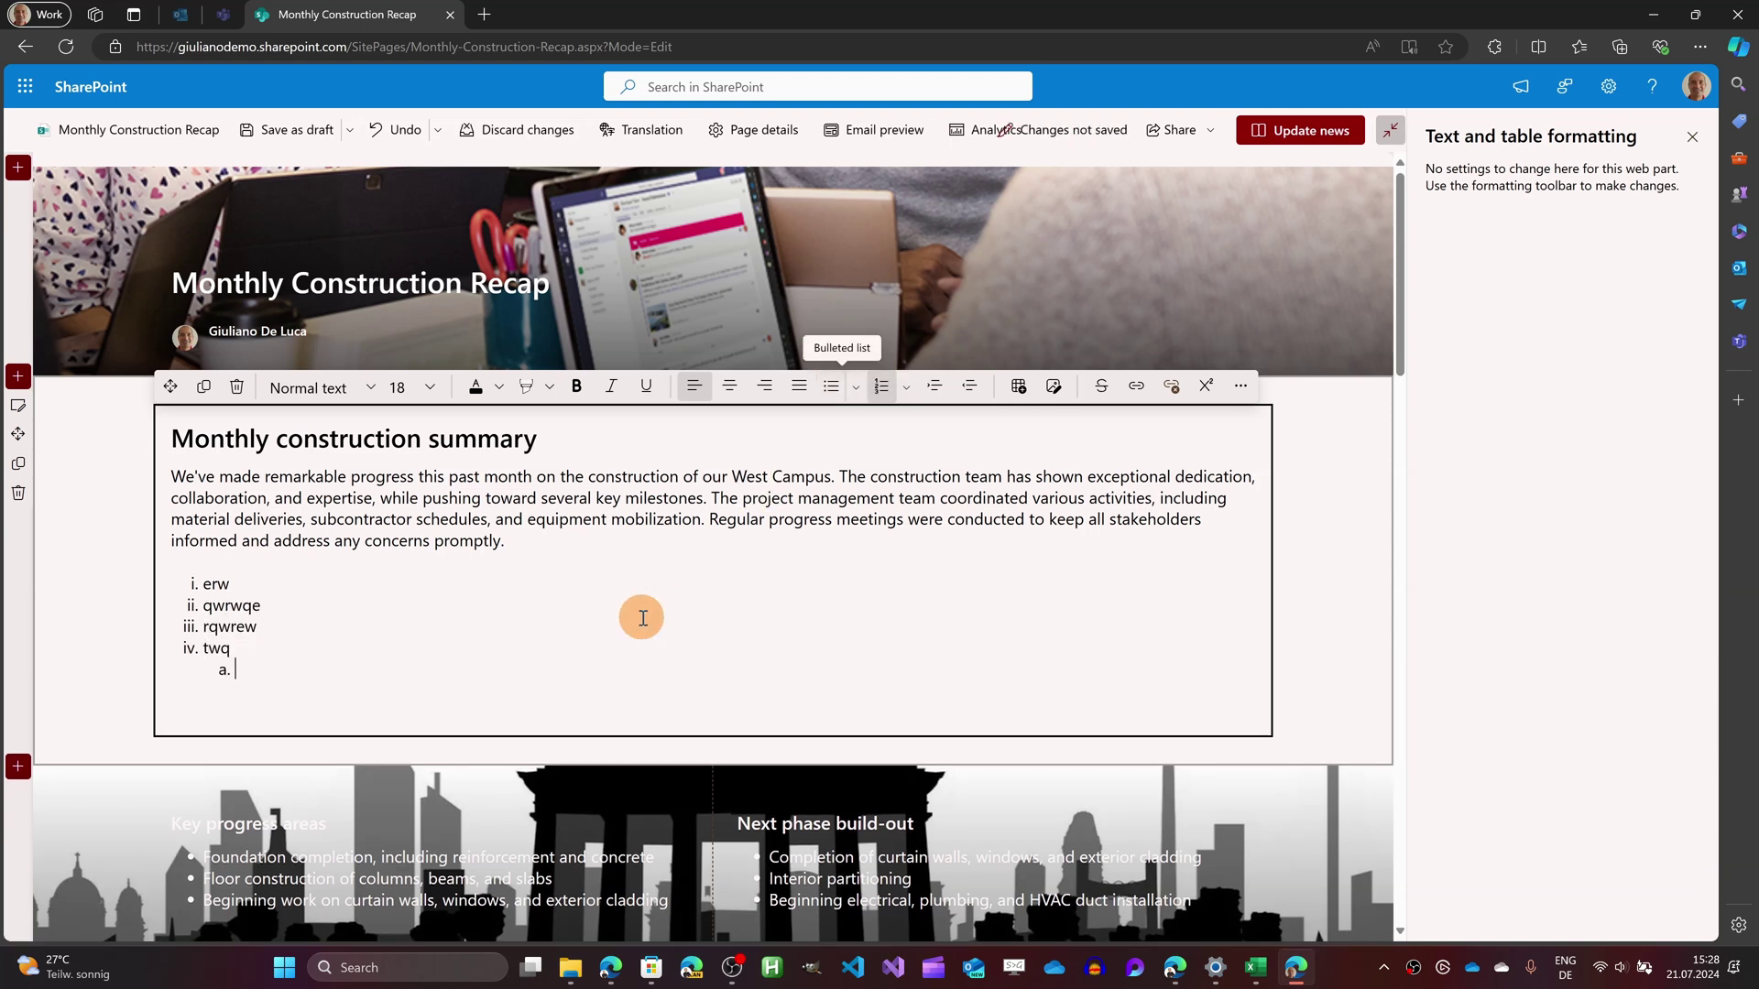
{"action": "key", "text": "Tab"}
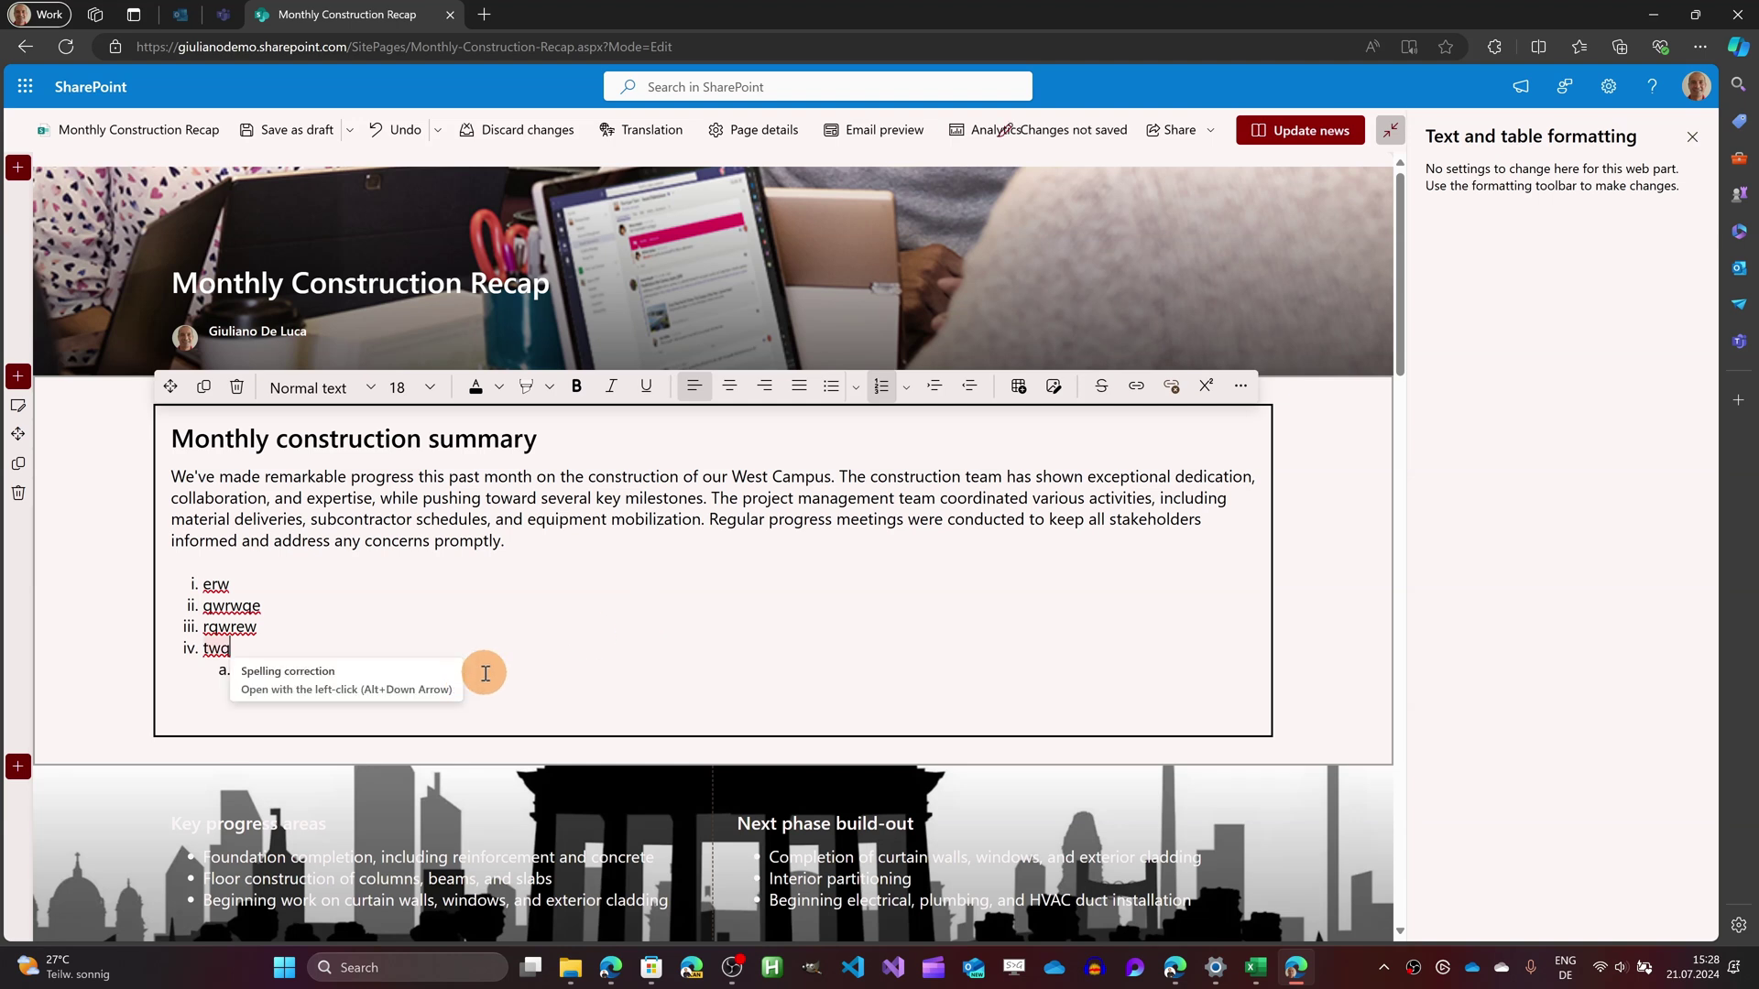
{"action": "left_click", "coordinate": [905, 386]}
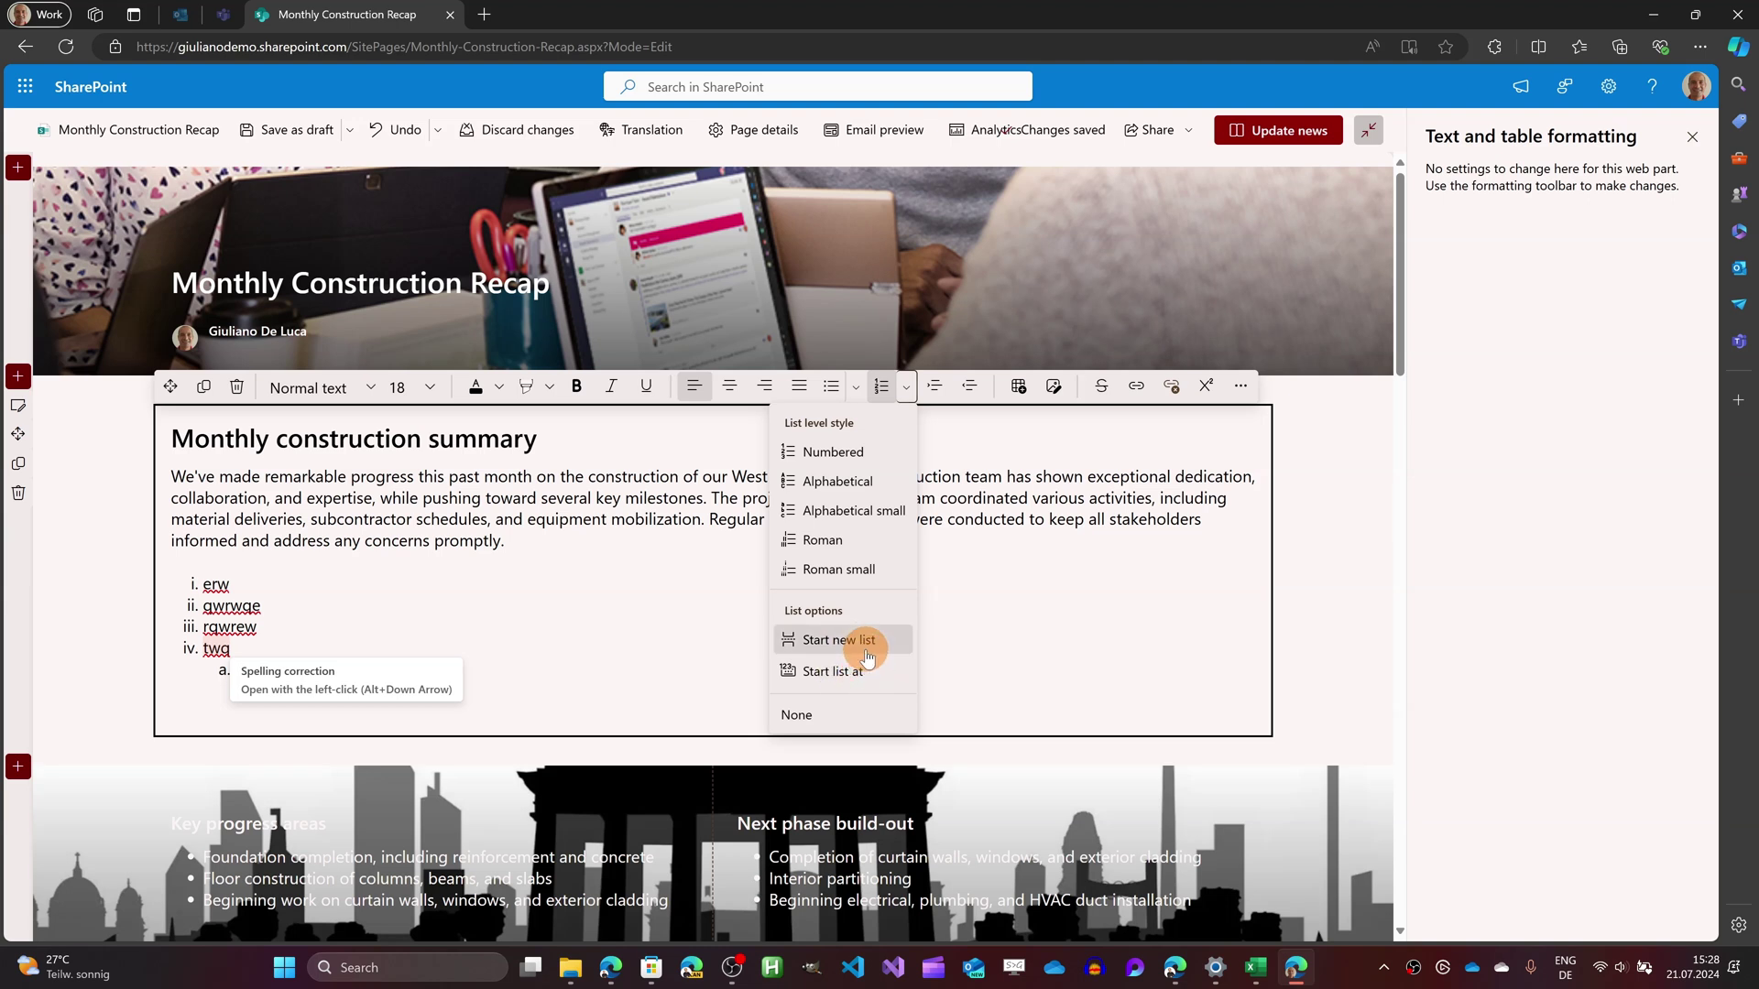
Make the fourth item start a new list and set that list to begin at 9
{"action": "left_click", "coordinate": [866, 644]}
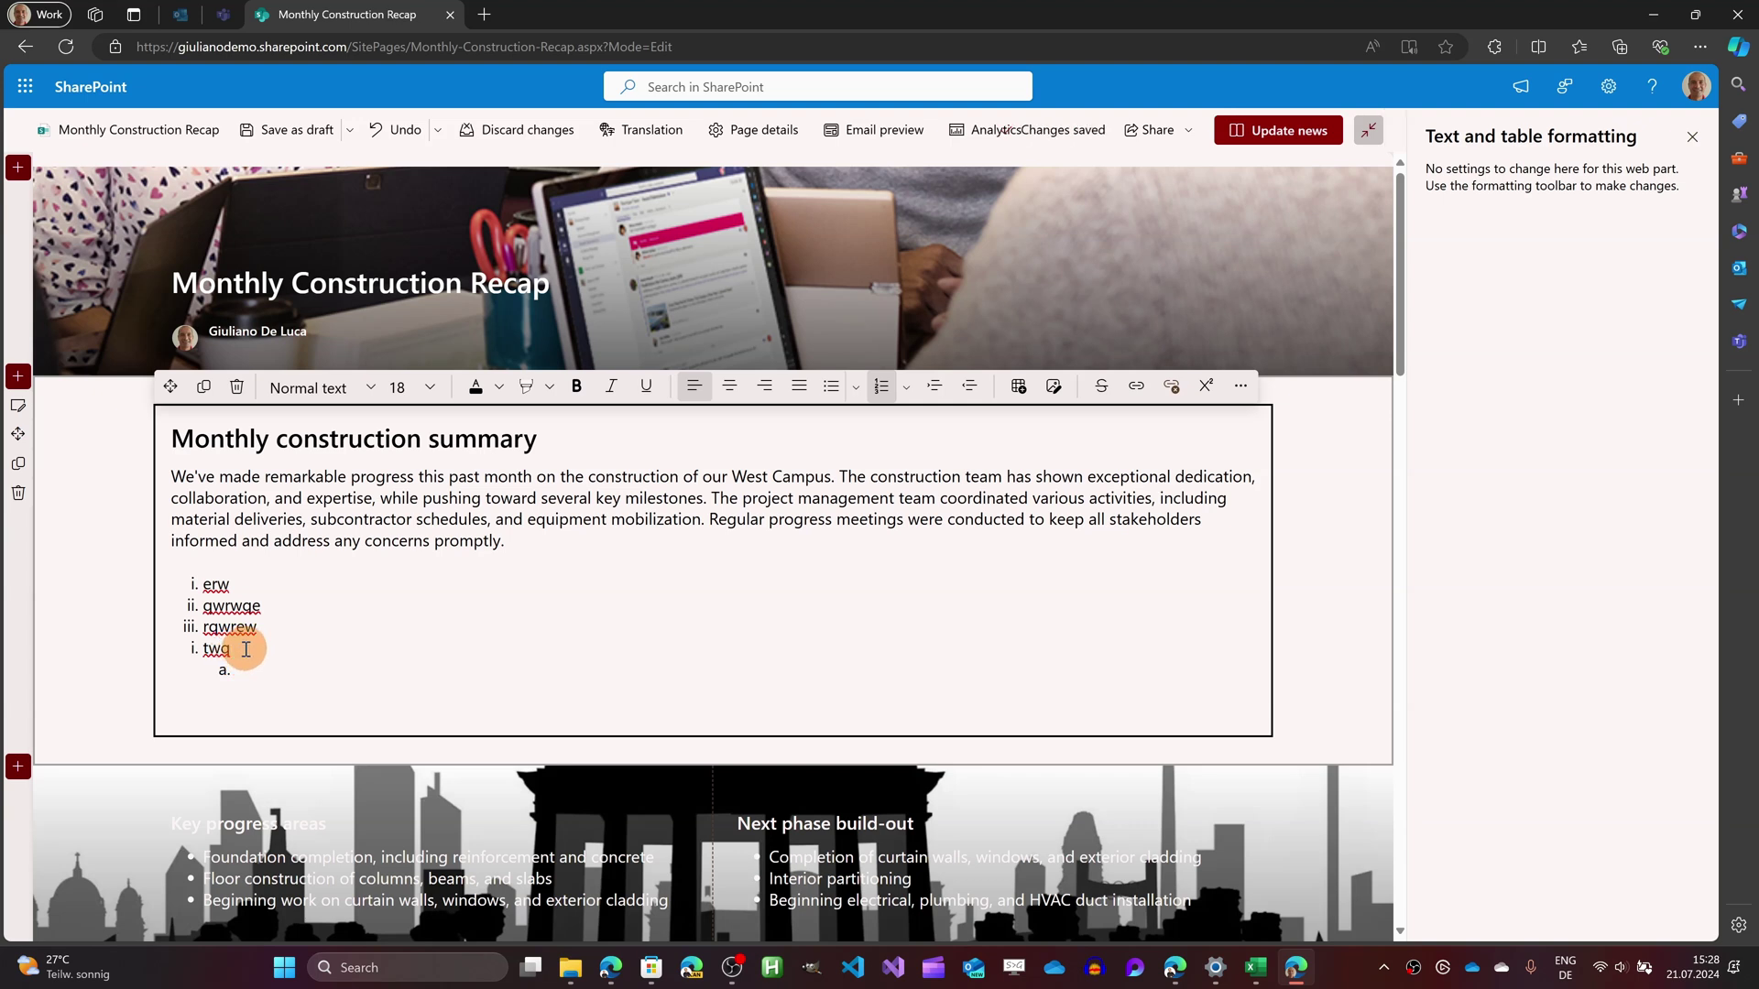
{"action": "left_click", "coordinate": [905, 386]}
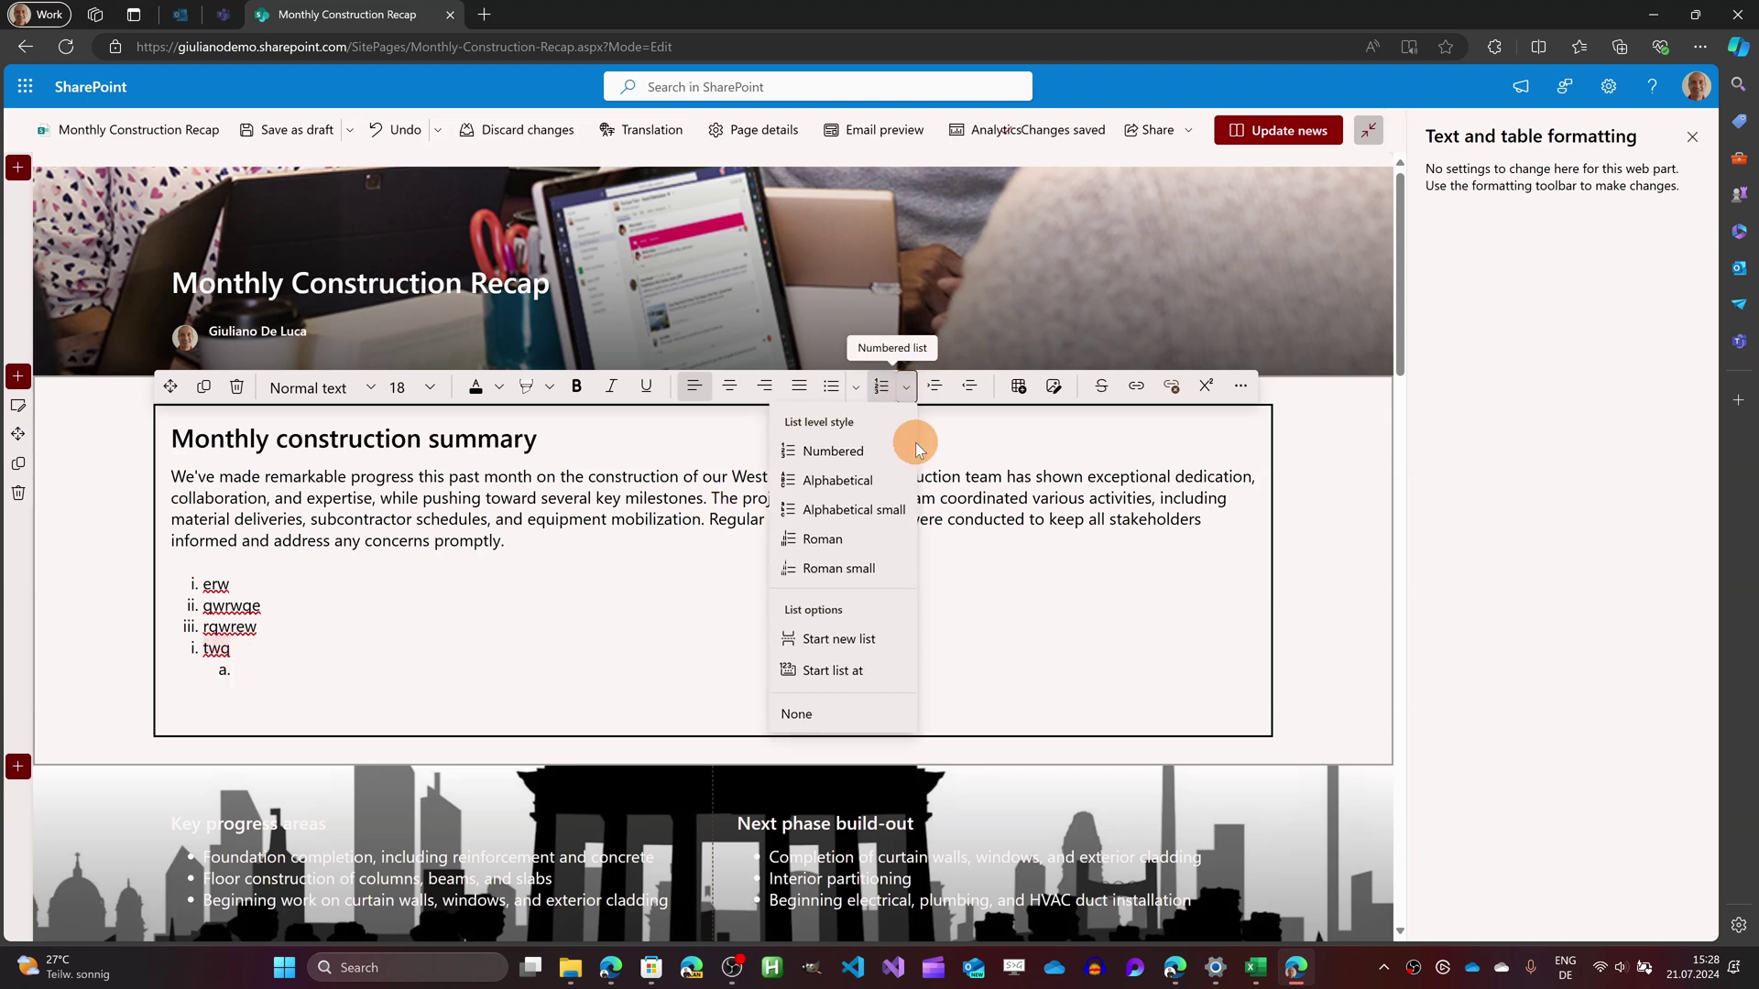
{"action": "left_click", "coordinate": [827, 676]}
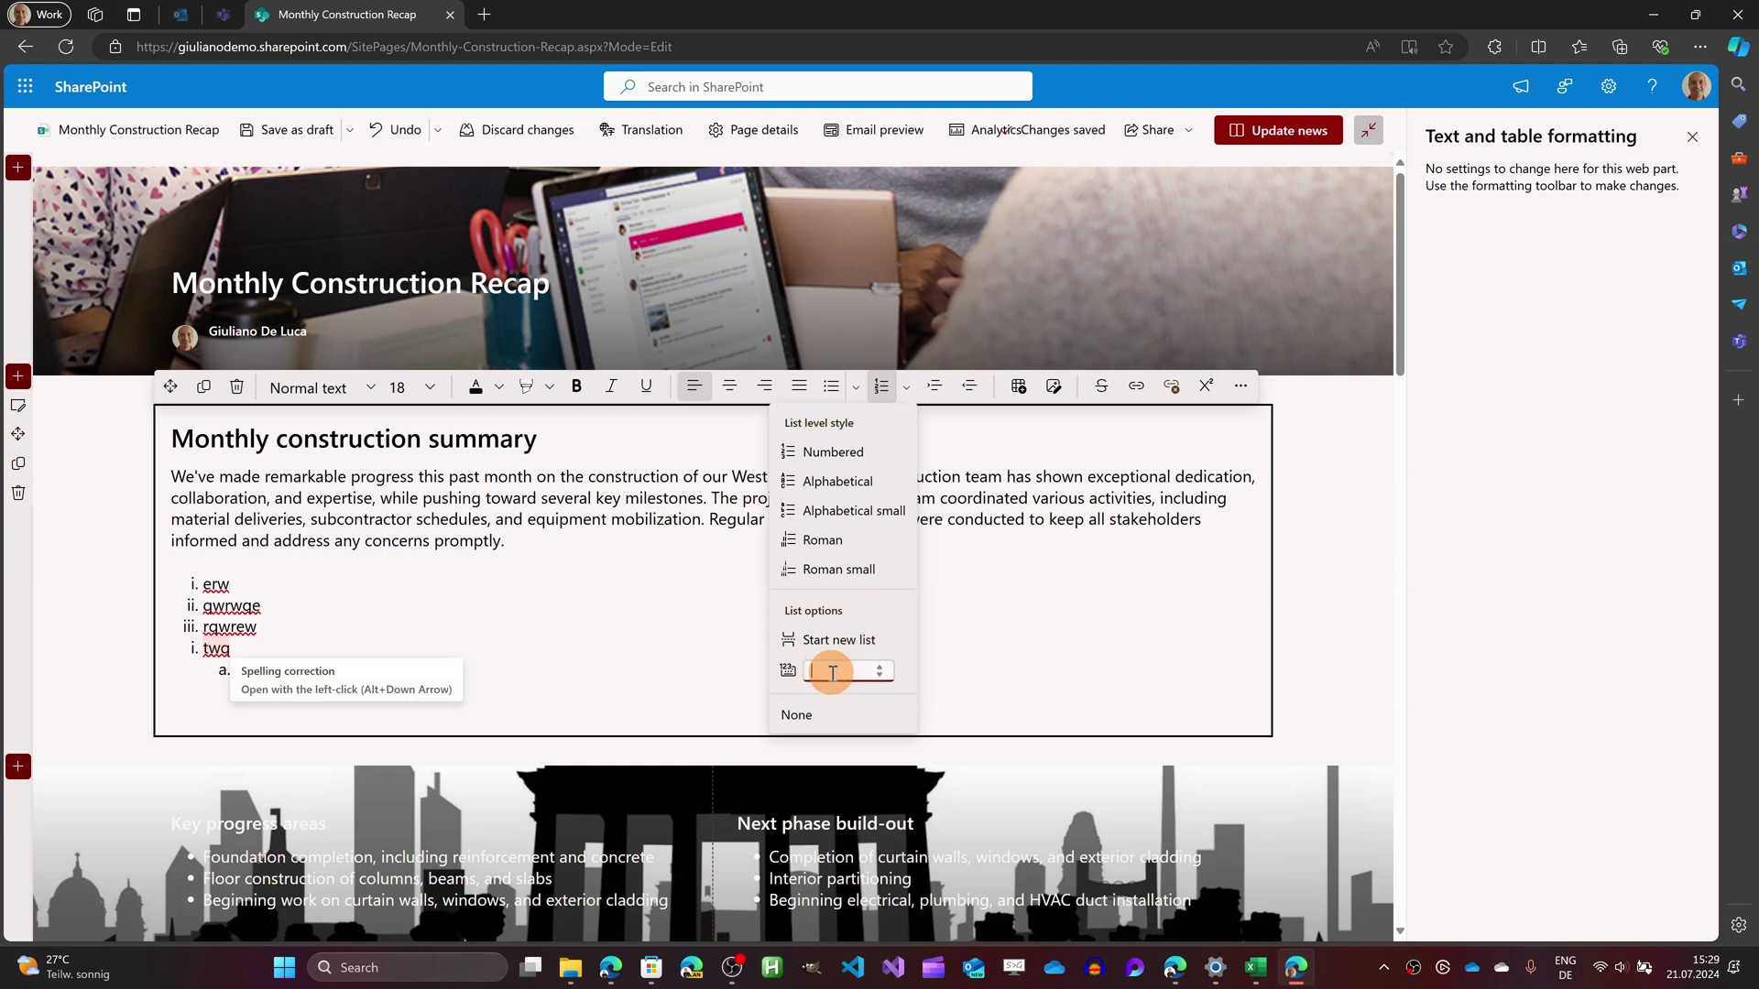
{"action": "type", "text": "9"}
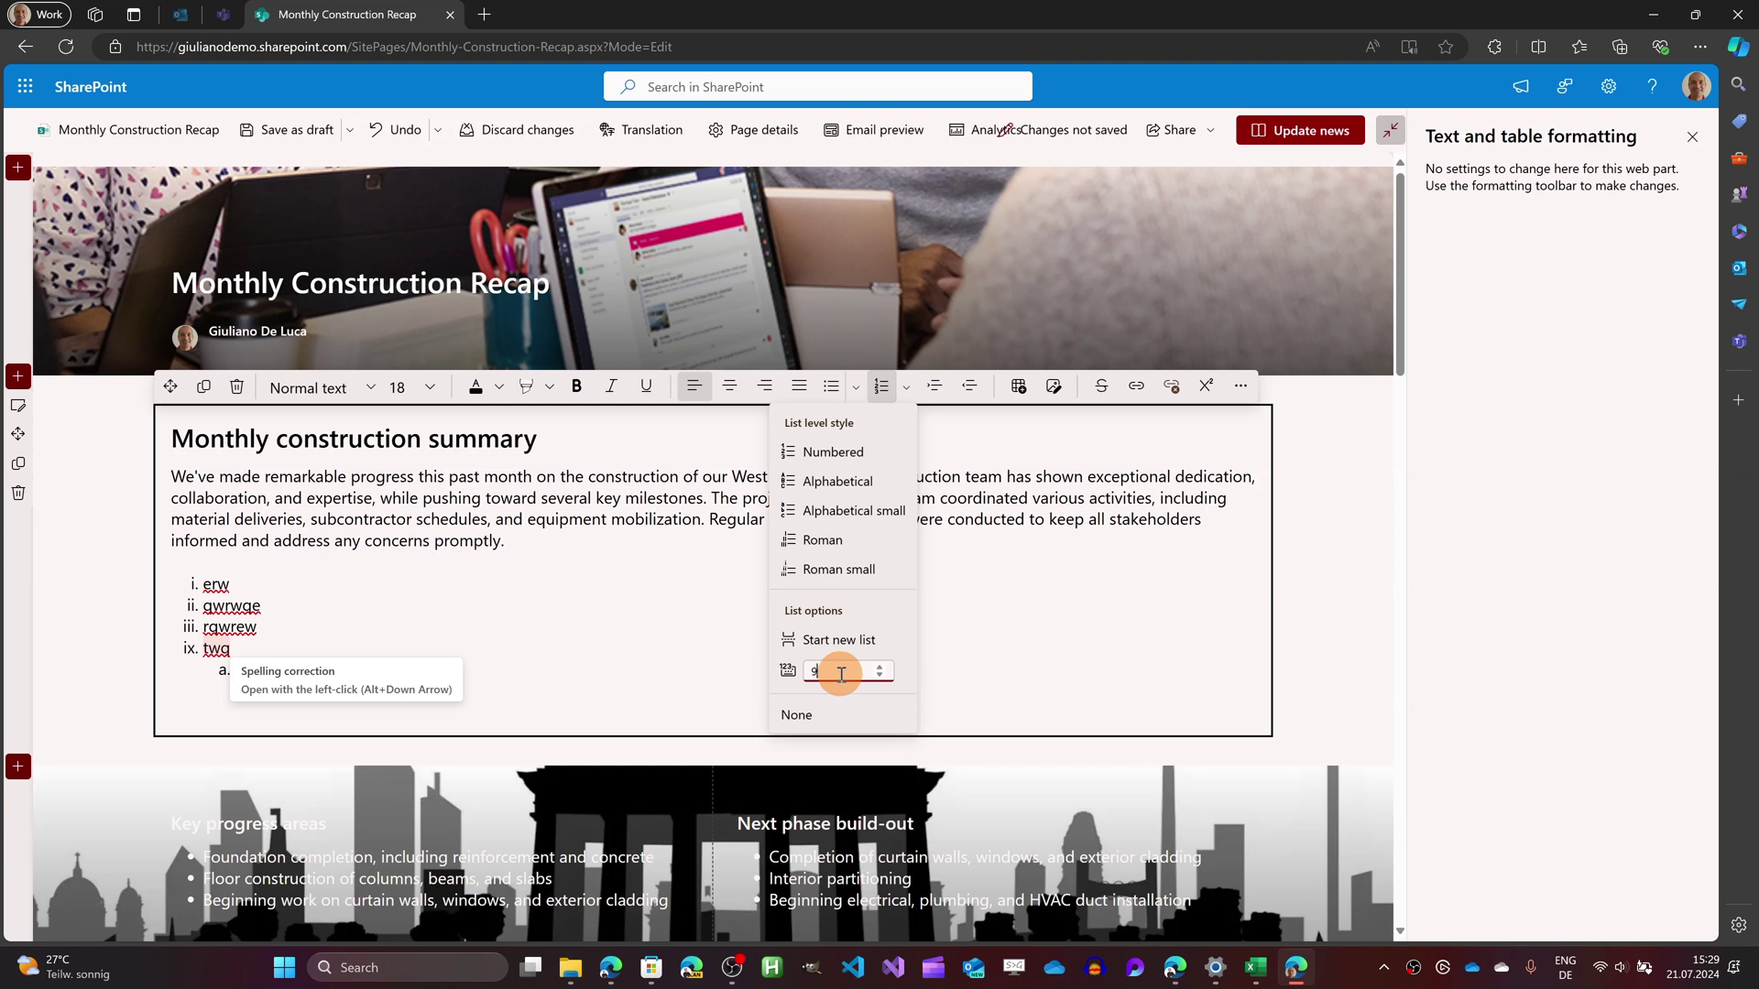
{"action": "left_click", "coordinate": [952, 687]}
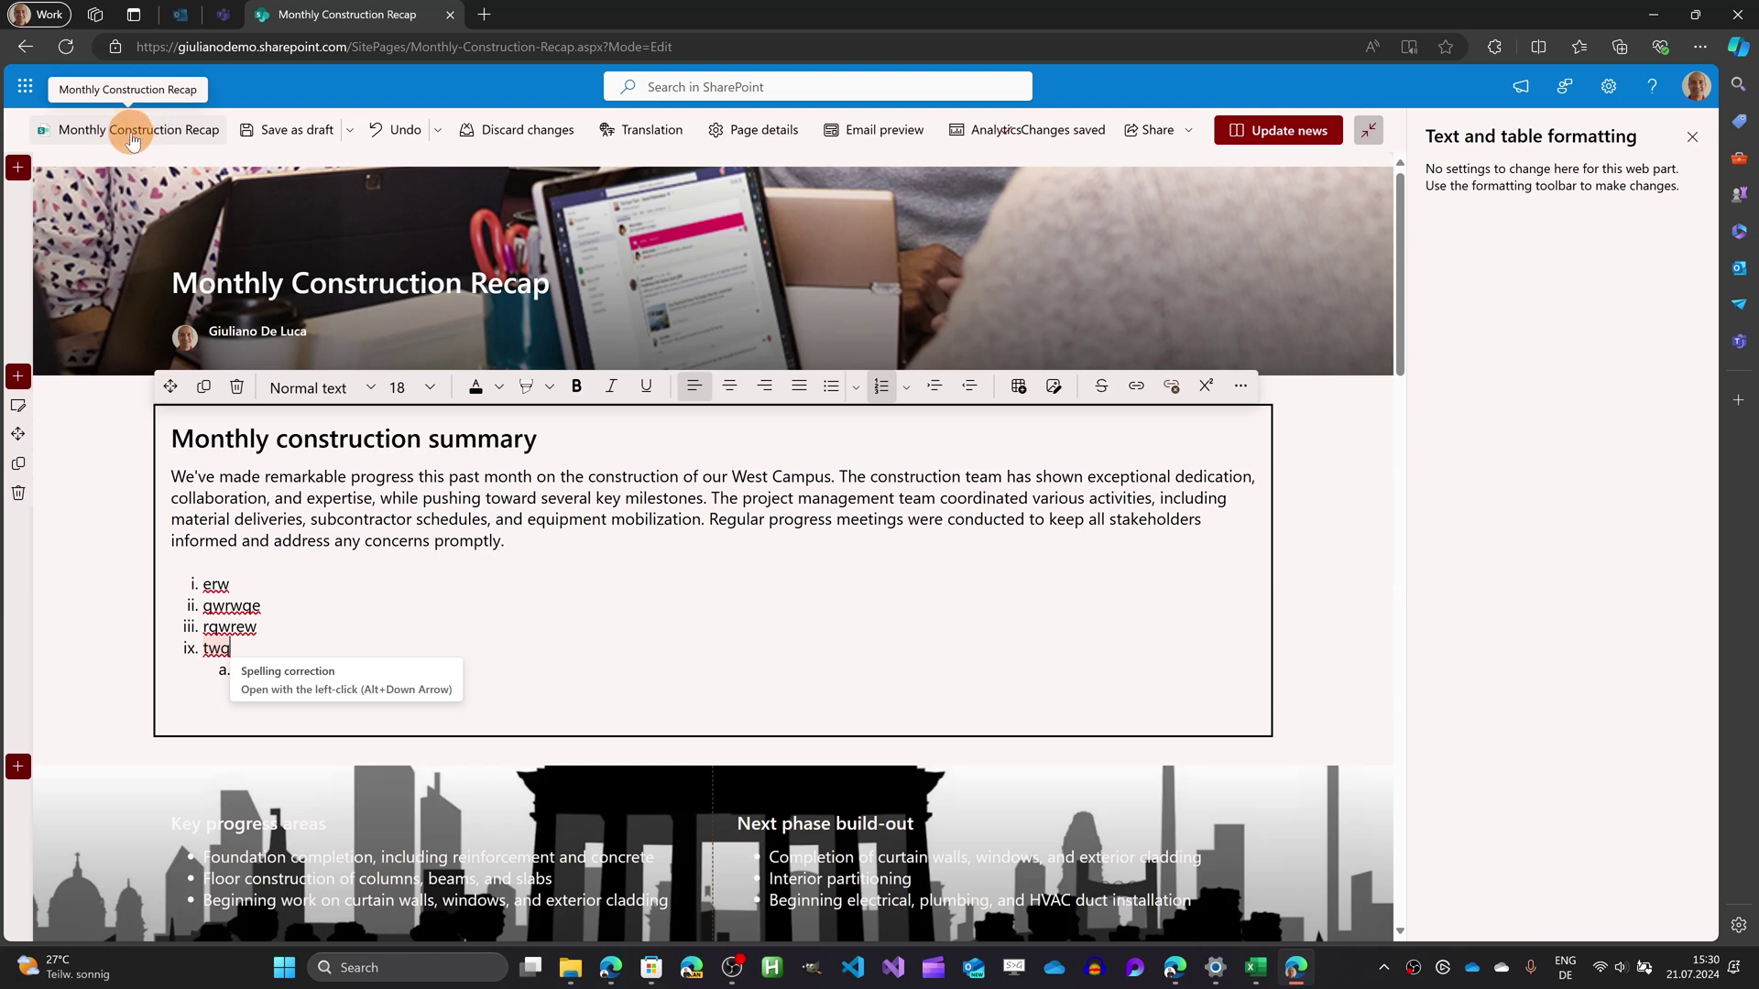
Open Version History from the page details flyout to compare draft v4.1 with v4.0
{"action": "left_click", "coordinate": [133, 139]}
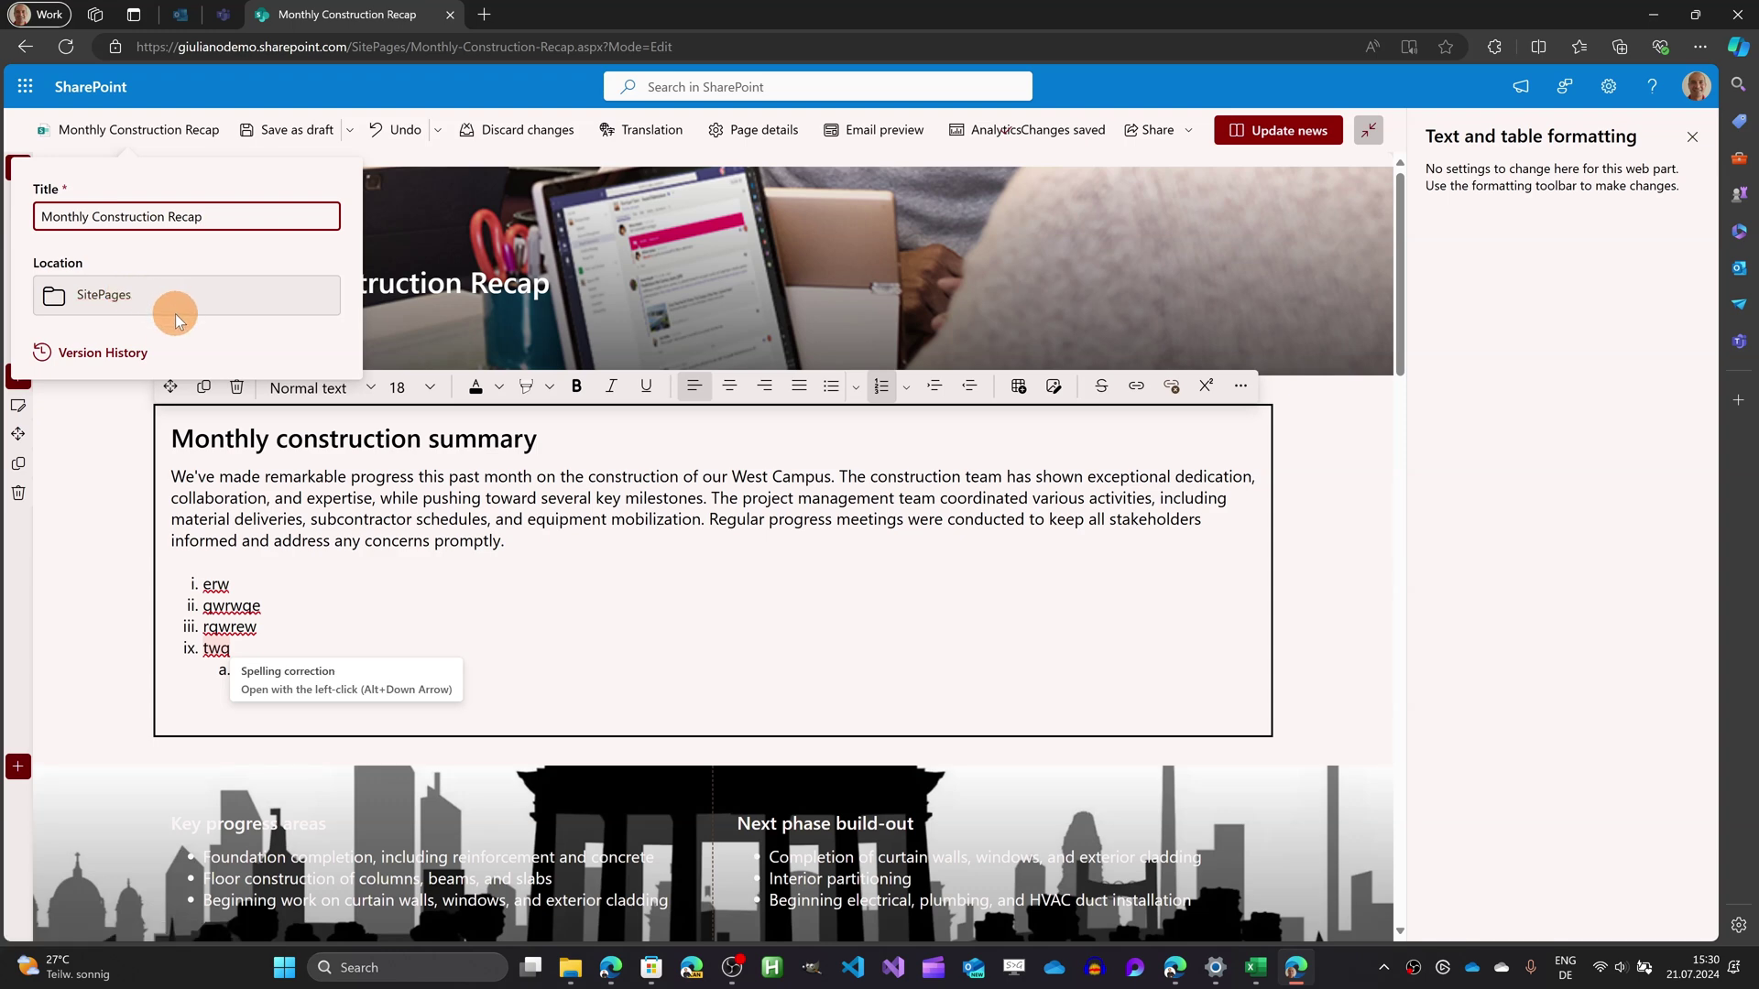
{"action": "left_click", "coordinate": [128, 355]}
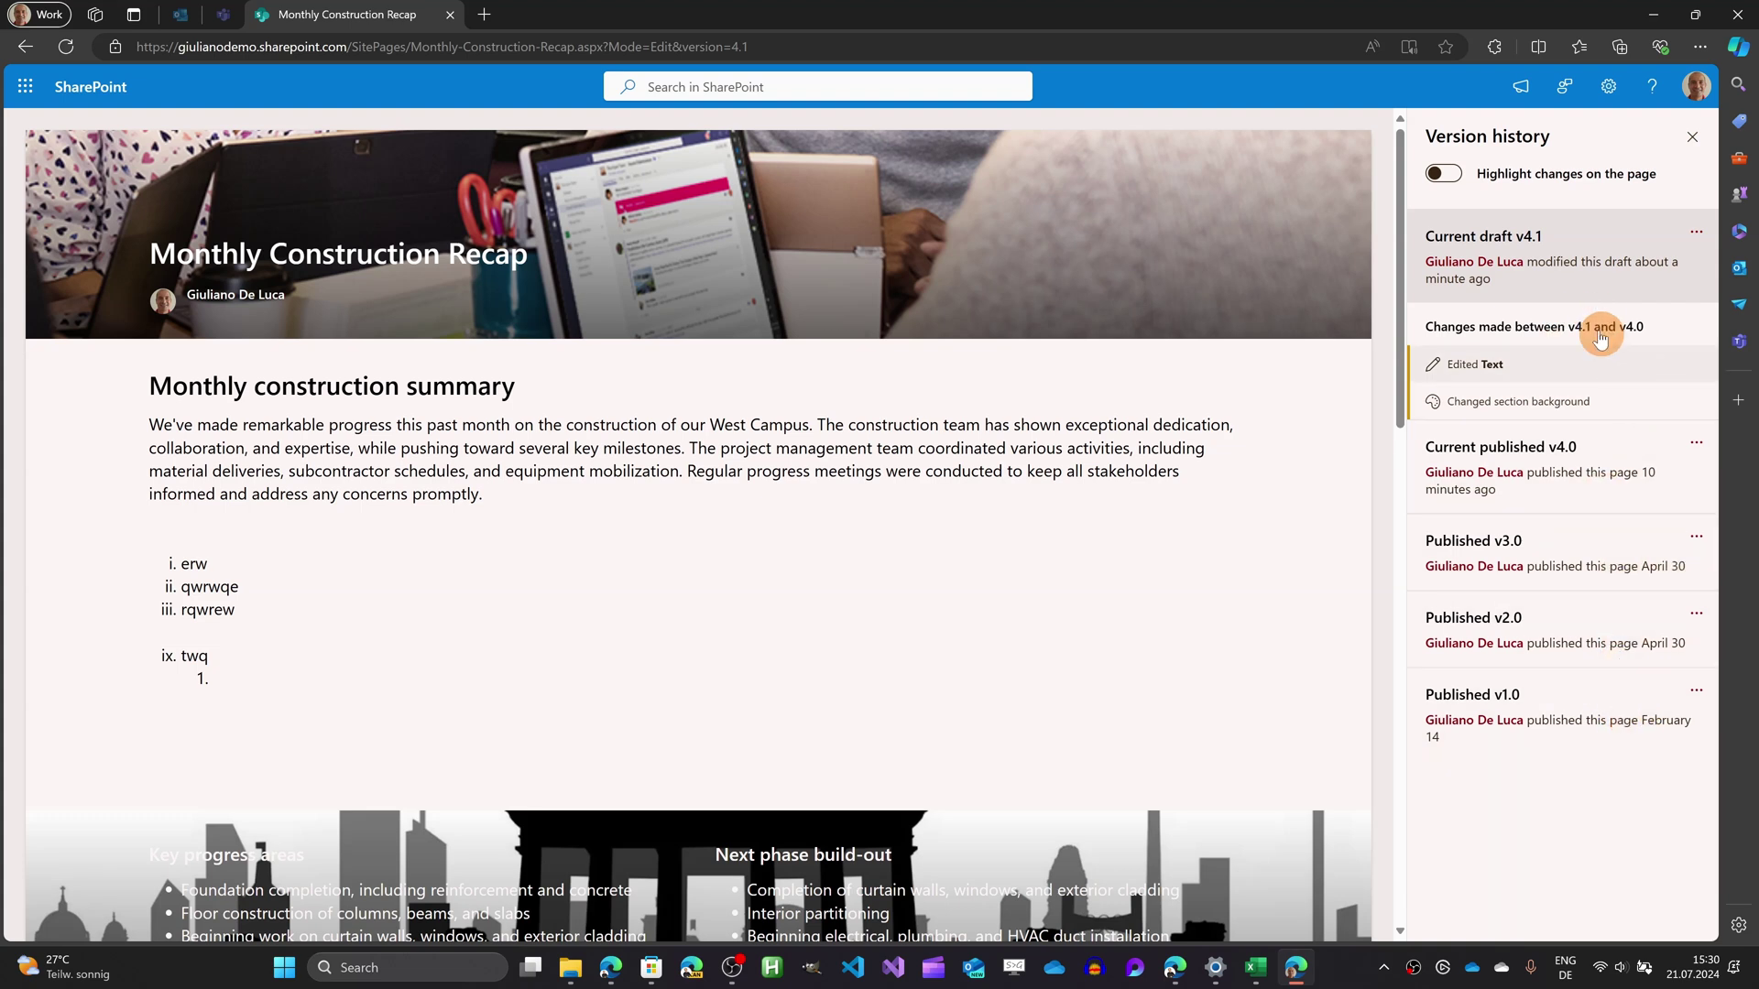
Highlight the changes between v4.1 and v4.0 and scroll through them on the page
{"action": "left_click", "coordinate": [1447, 176]}
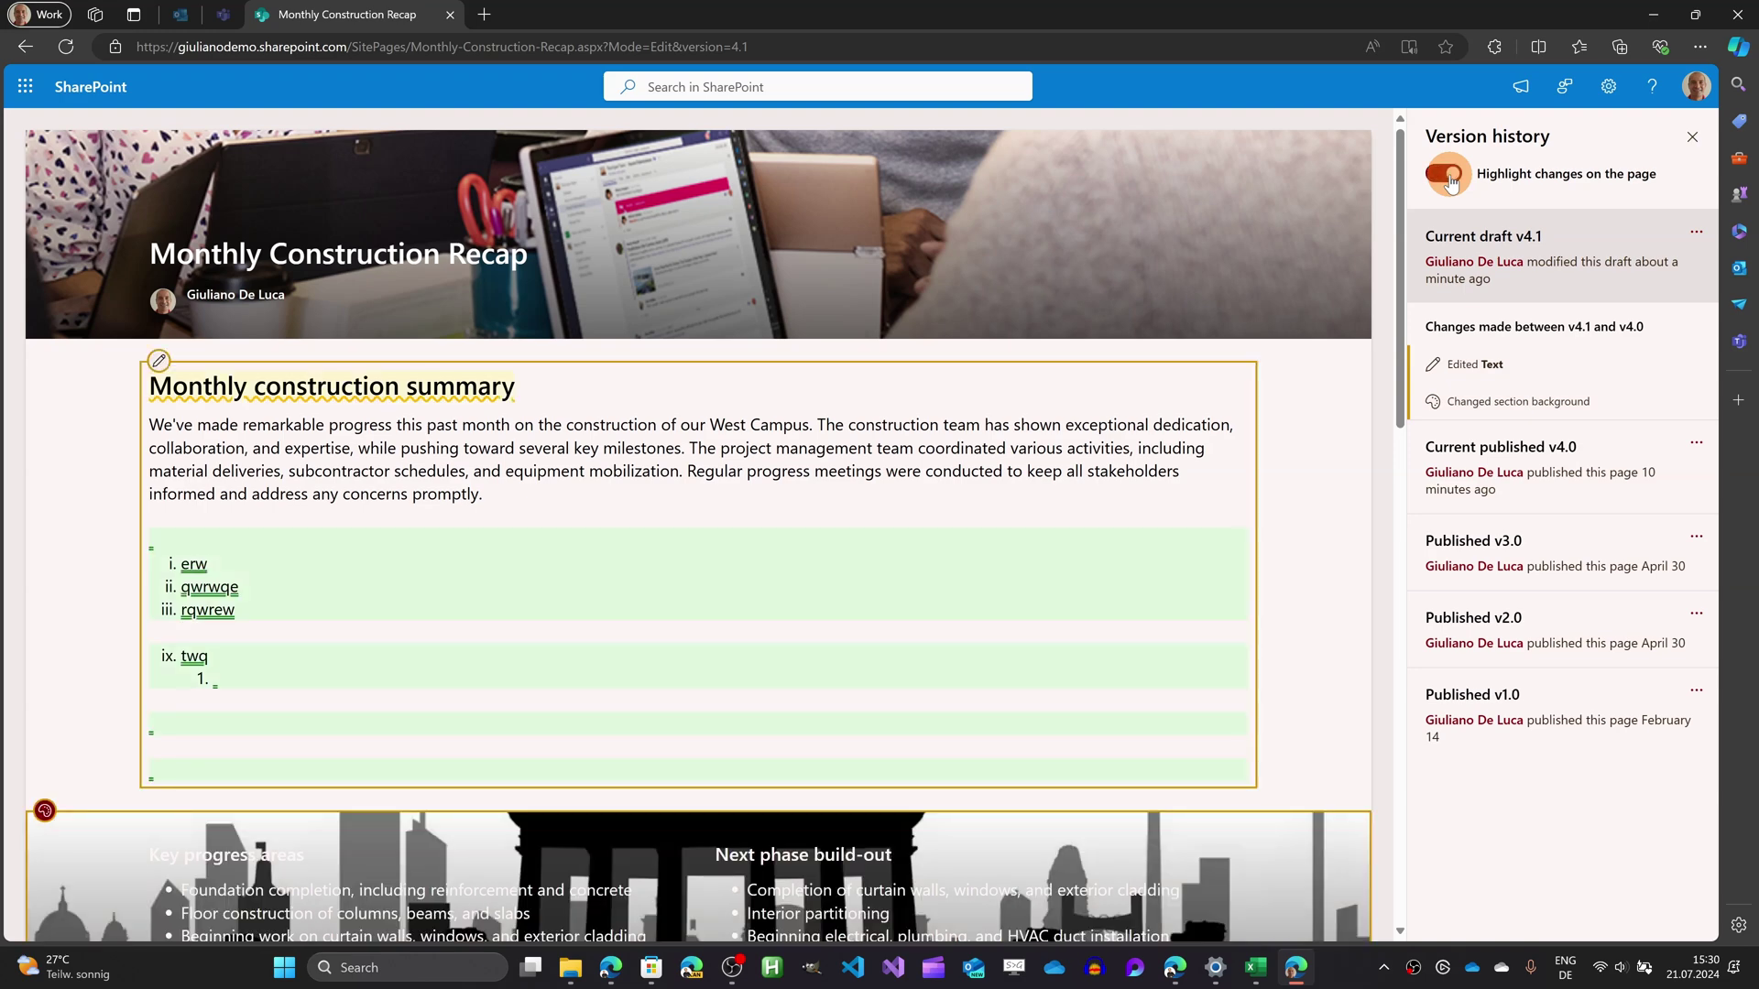
{"action": "scroll", "coordinate": [385, 564], "scroll_direction": "down", "scroll_amount": 8}
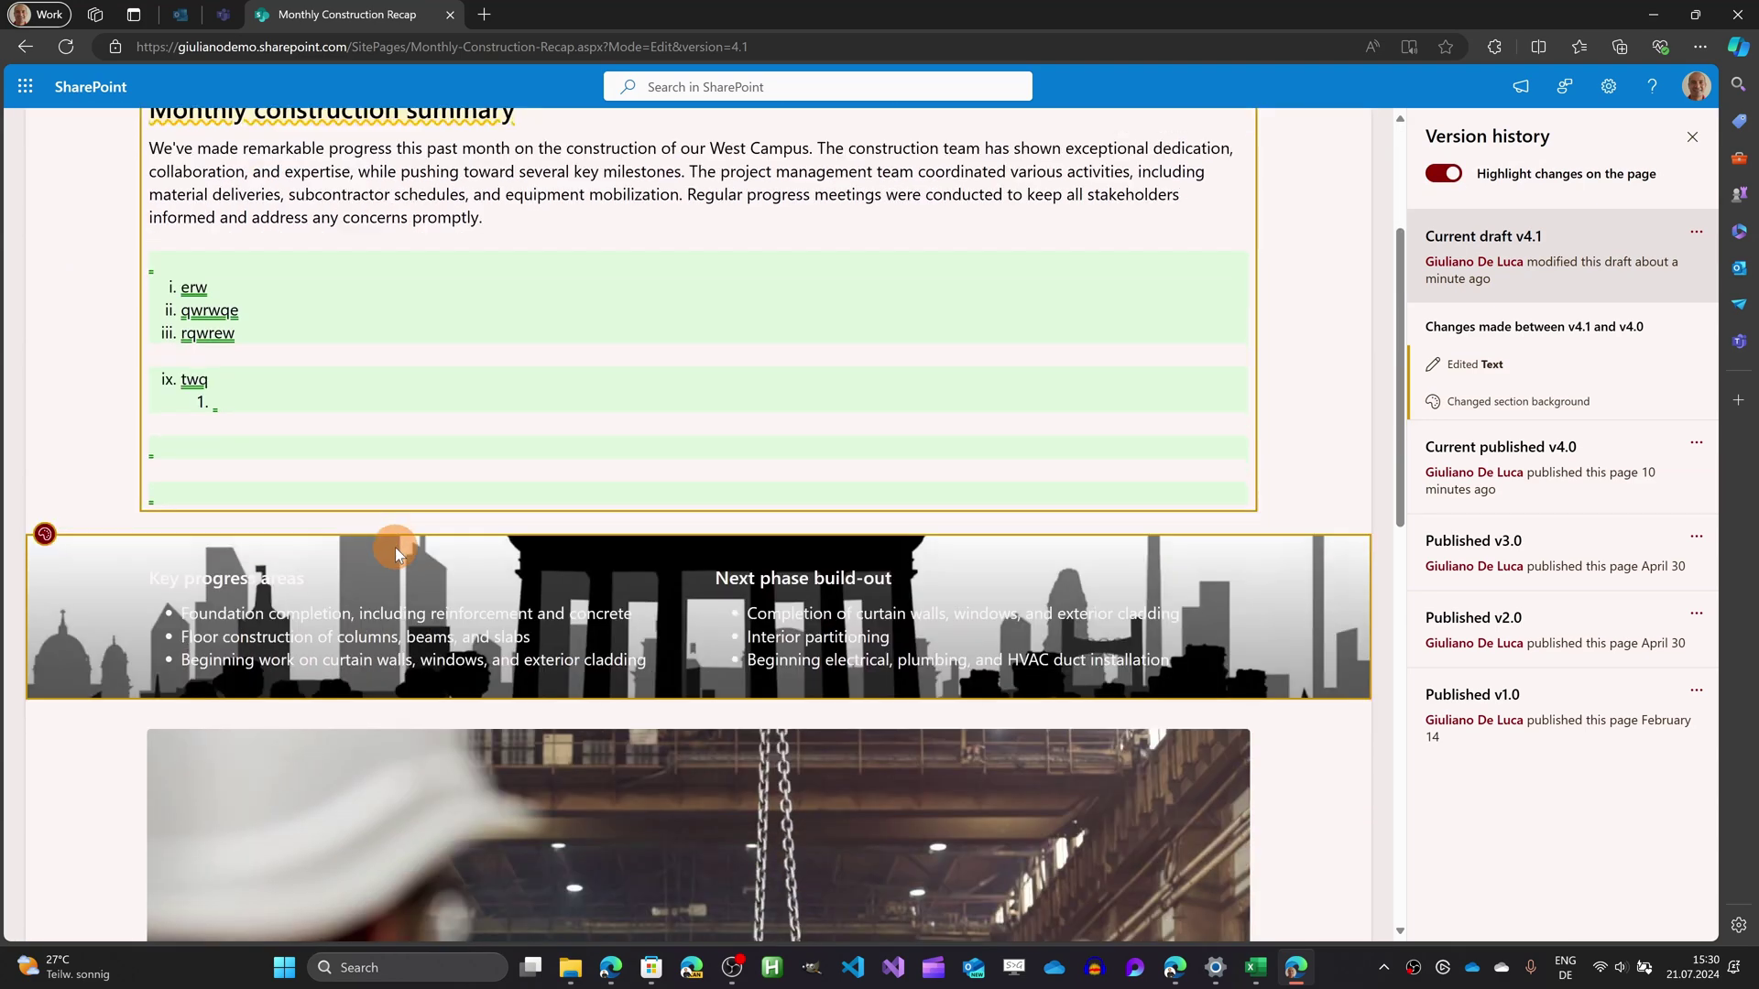
{"action": "scroll", "coordinate": [402, 546], "scroll_direction": "down", "scroll_amount": 2}
{"action": "scroll", "coordinate": [393, 541], "scroll_direction": "up", "scroll_amount": 9}
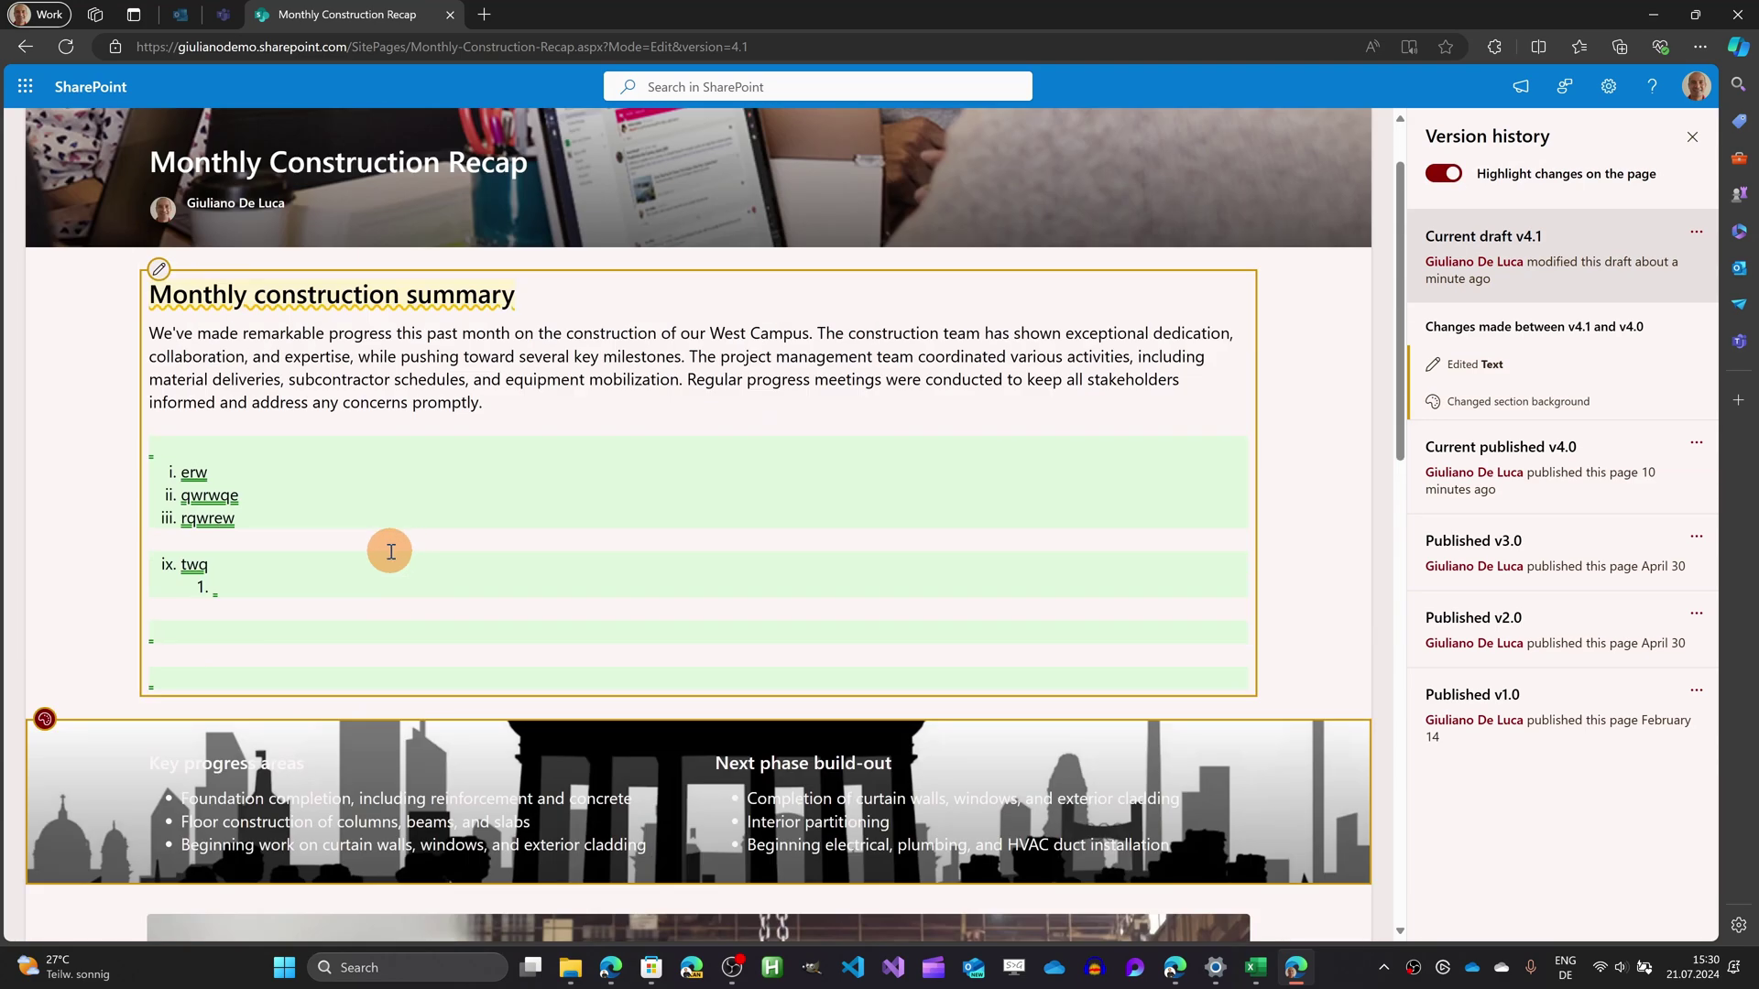
{"action": "scroll", "coordinate": [389, 550], "scroll_direction": "down", "scroll_amount": 1}
{"action": "mouse_move", "coordinate": [43, 629]}
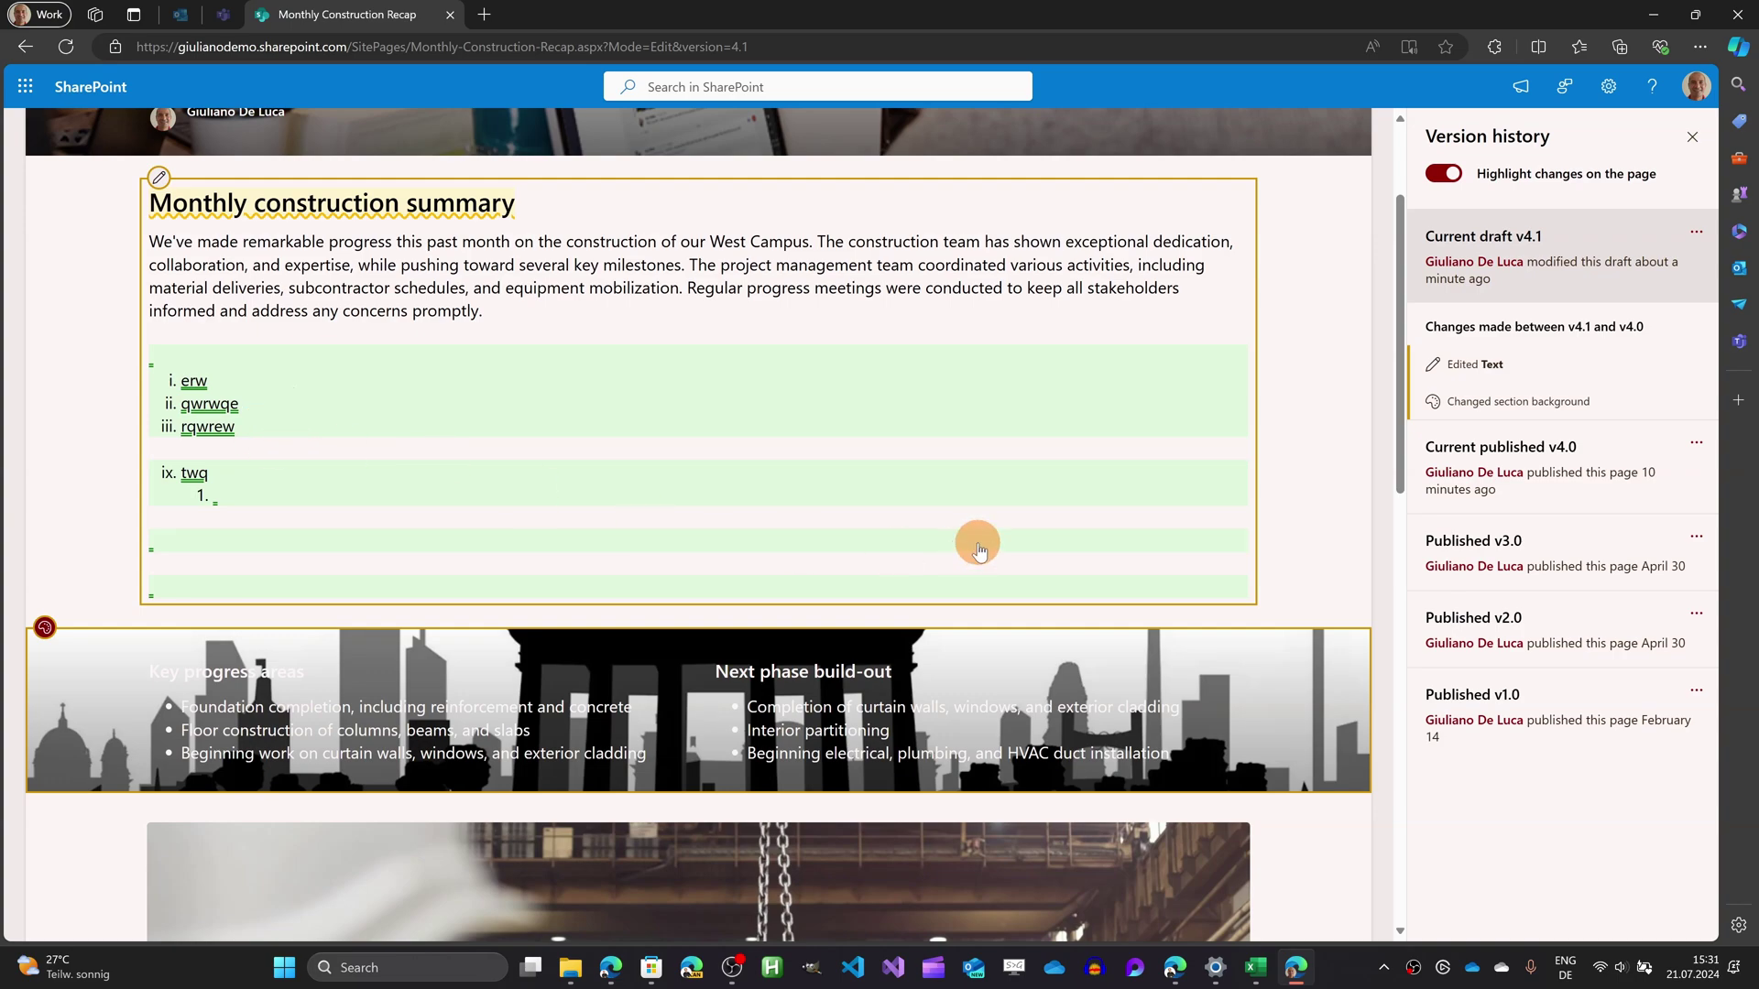
Turn off change highlighting and close the Version history pane
{"action": "scroll", "coordinate": [952, 555], "scroll_direction": "down", "scroll_amount": 15}
{"action": "scroll", "coordinate": [976, 548], "scroll_direction": "up", "scroll_amount": 15}
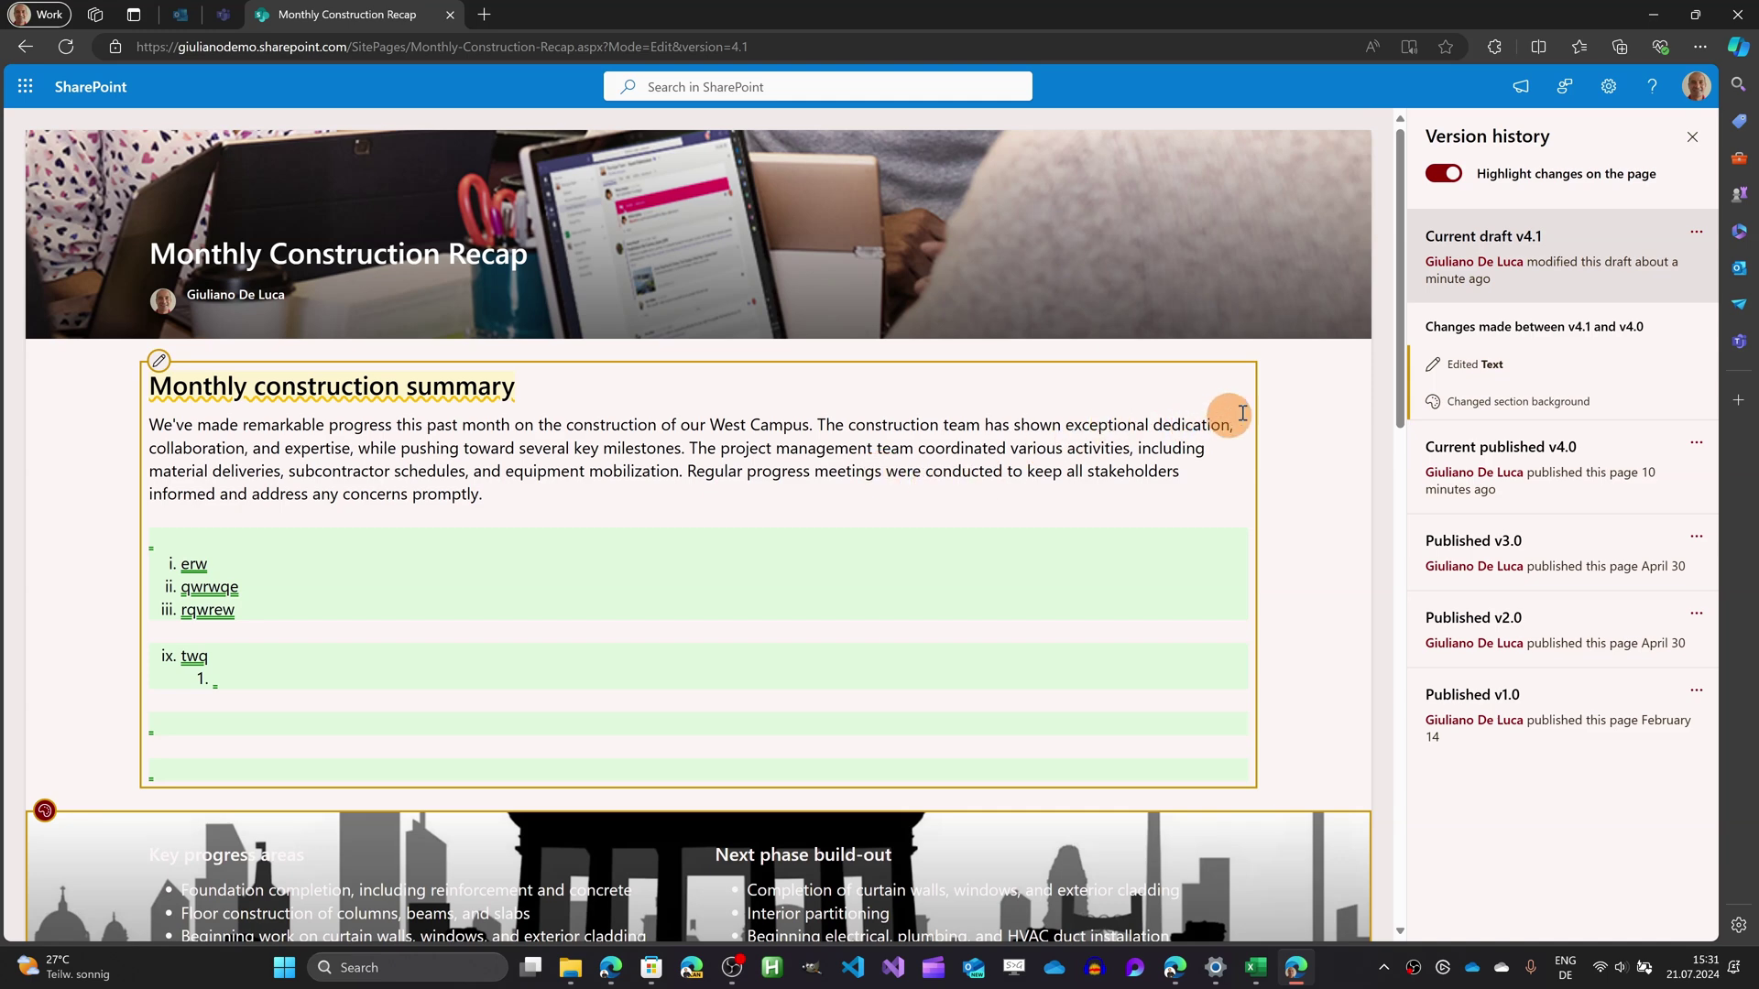
{"action": "left_click", "coordinate": [1461, 183]}
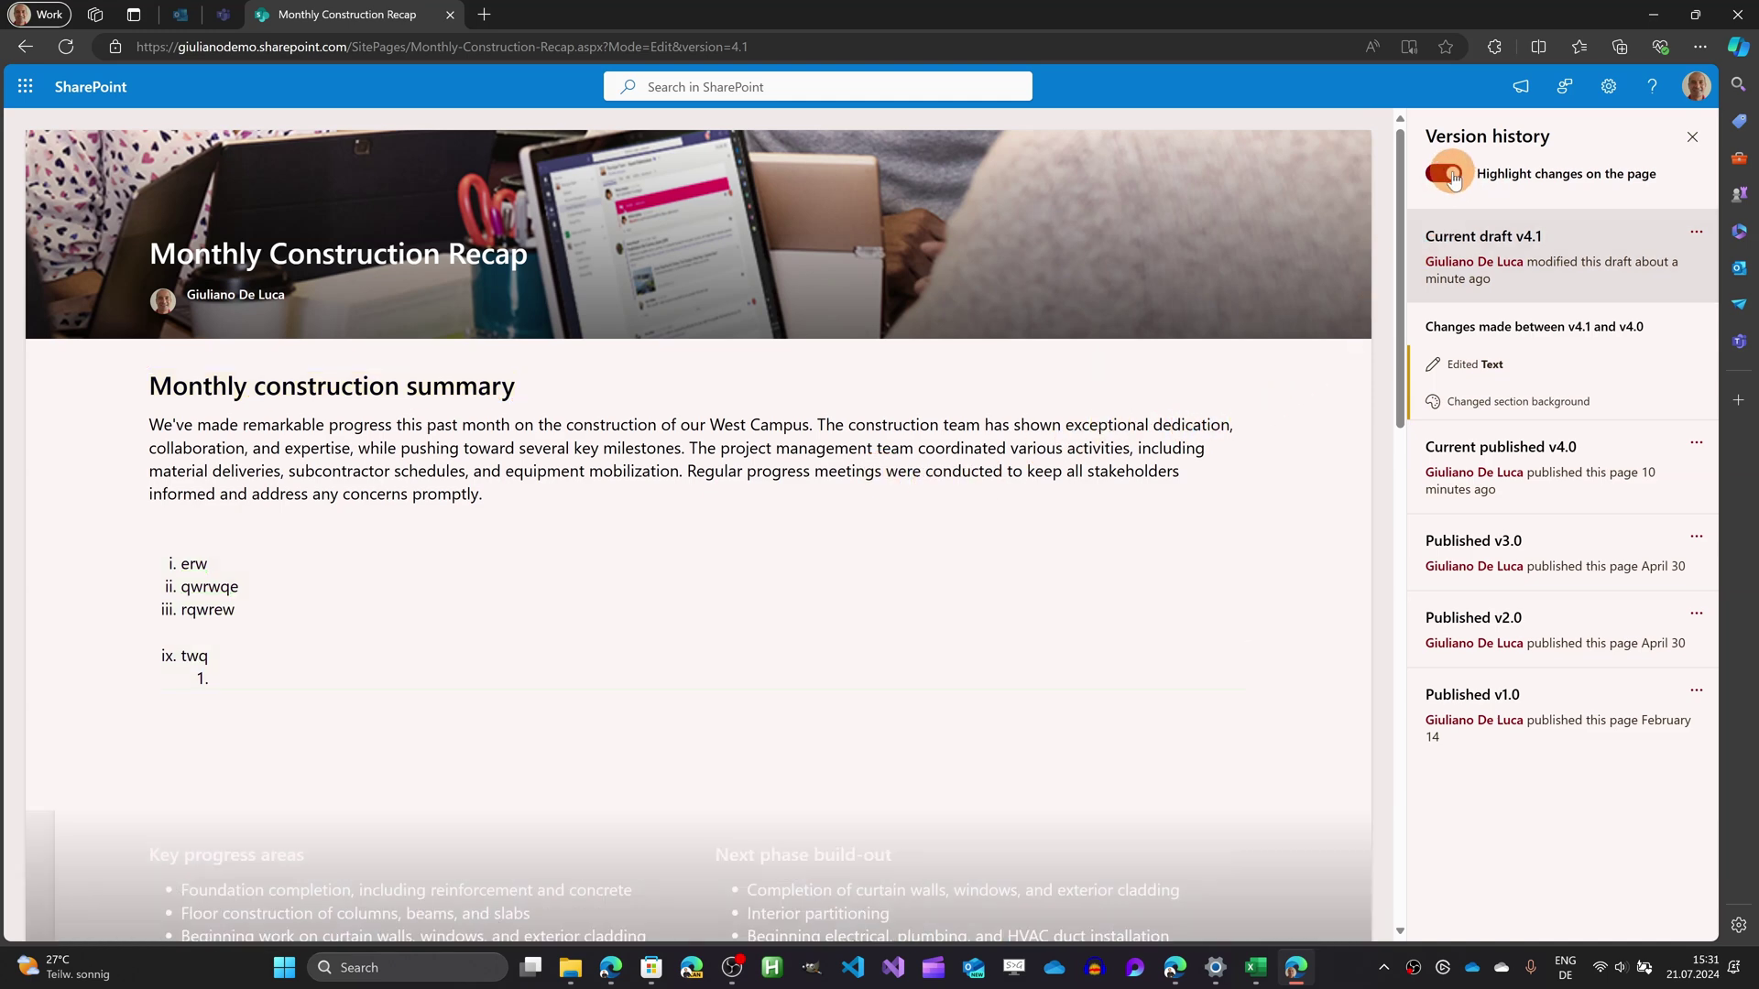
{"action": "left_click", "coordinate": [1695, 139]}
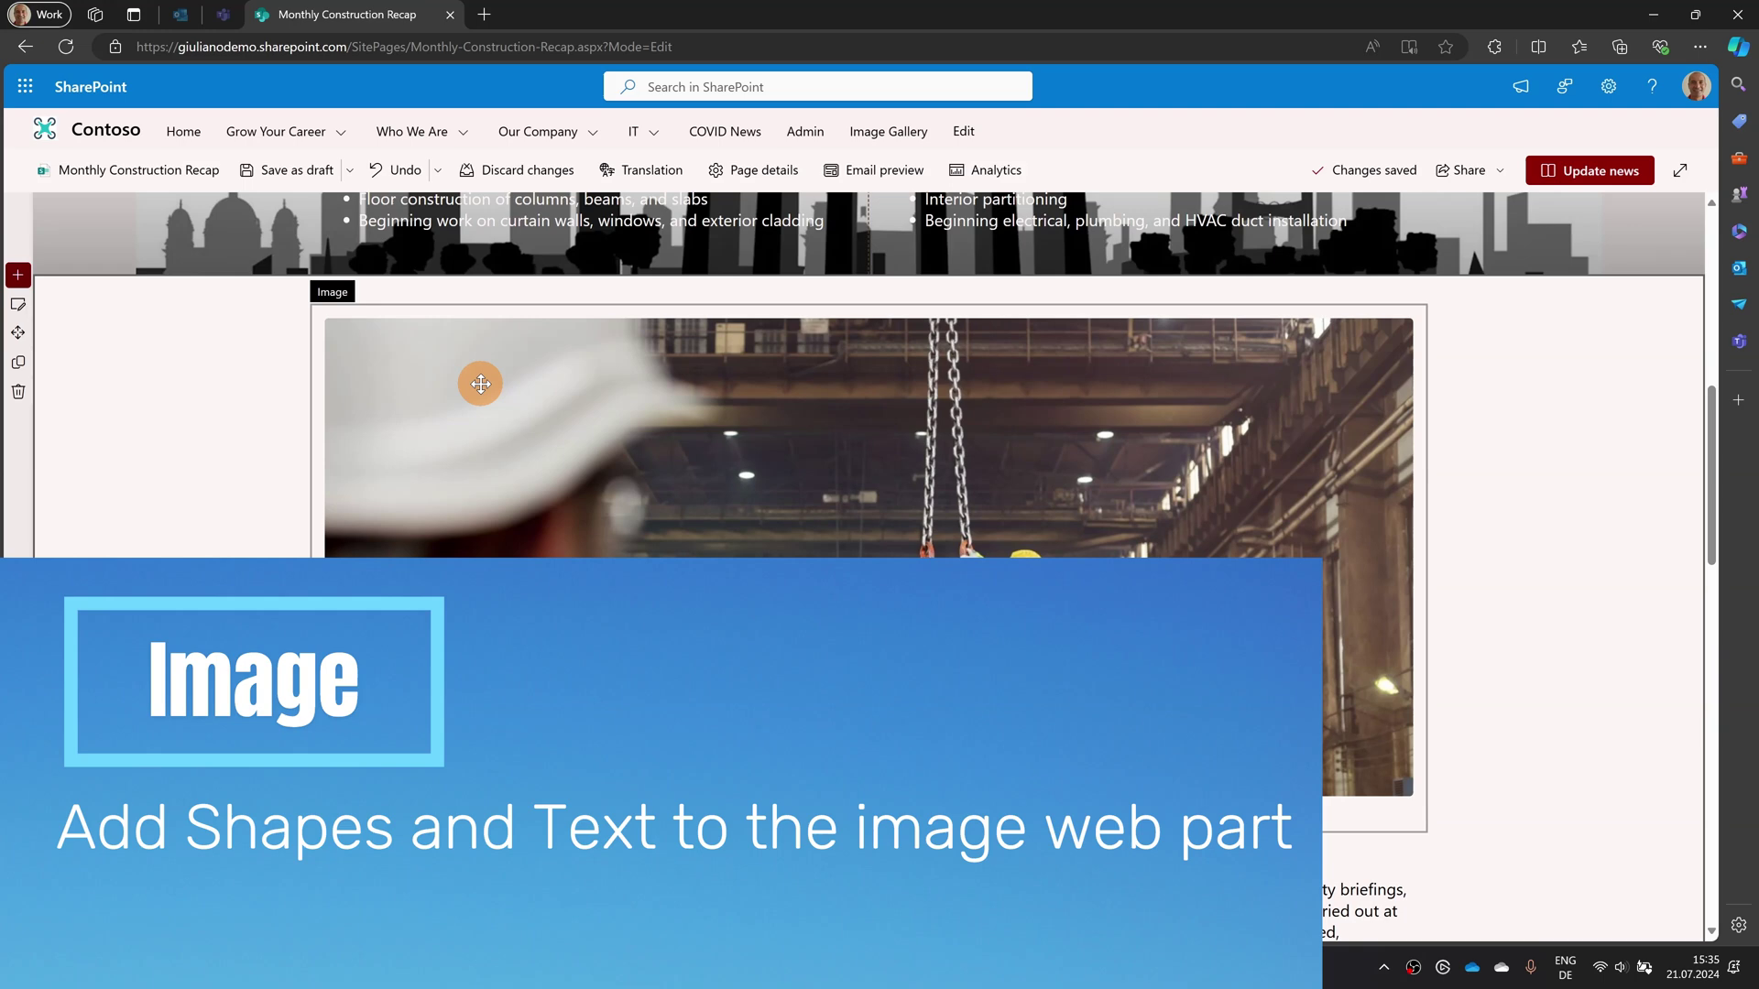
Select the crane photo and try the Circle, Triangle and Square crop shapes
{"action": "left_click", "coordinate": [558, 317]}
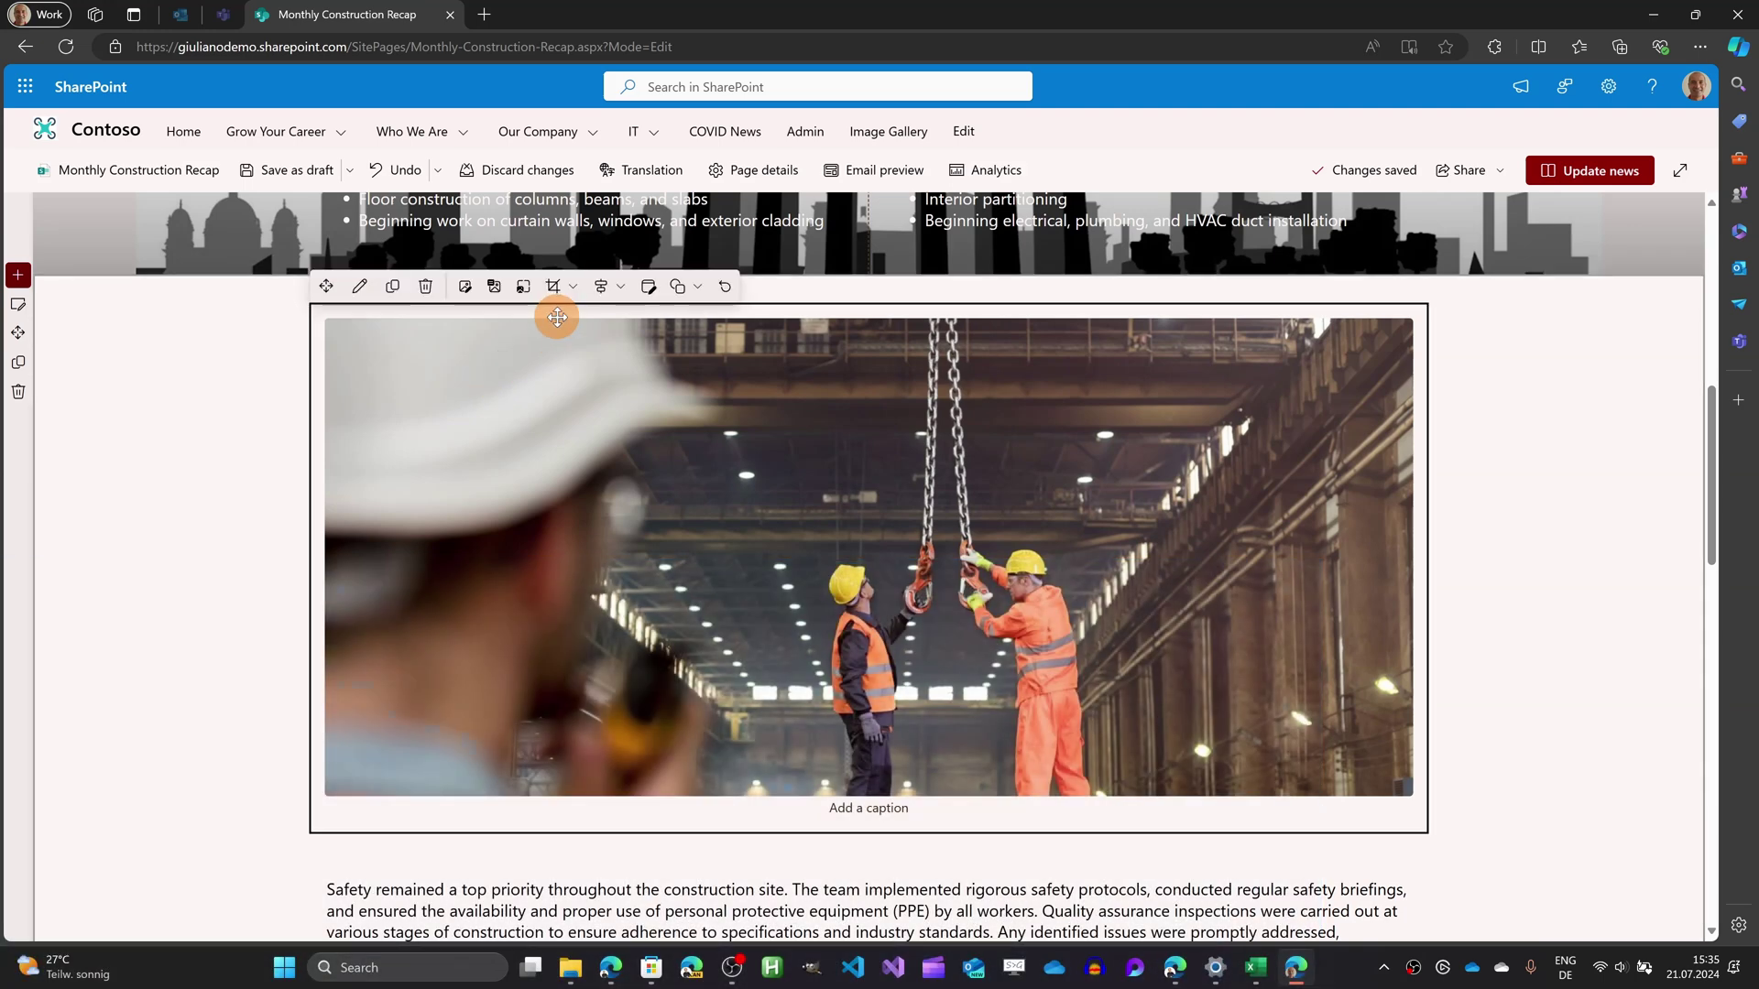
{"action": "left_click", "coordinate": [697, 288]}
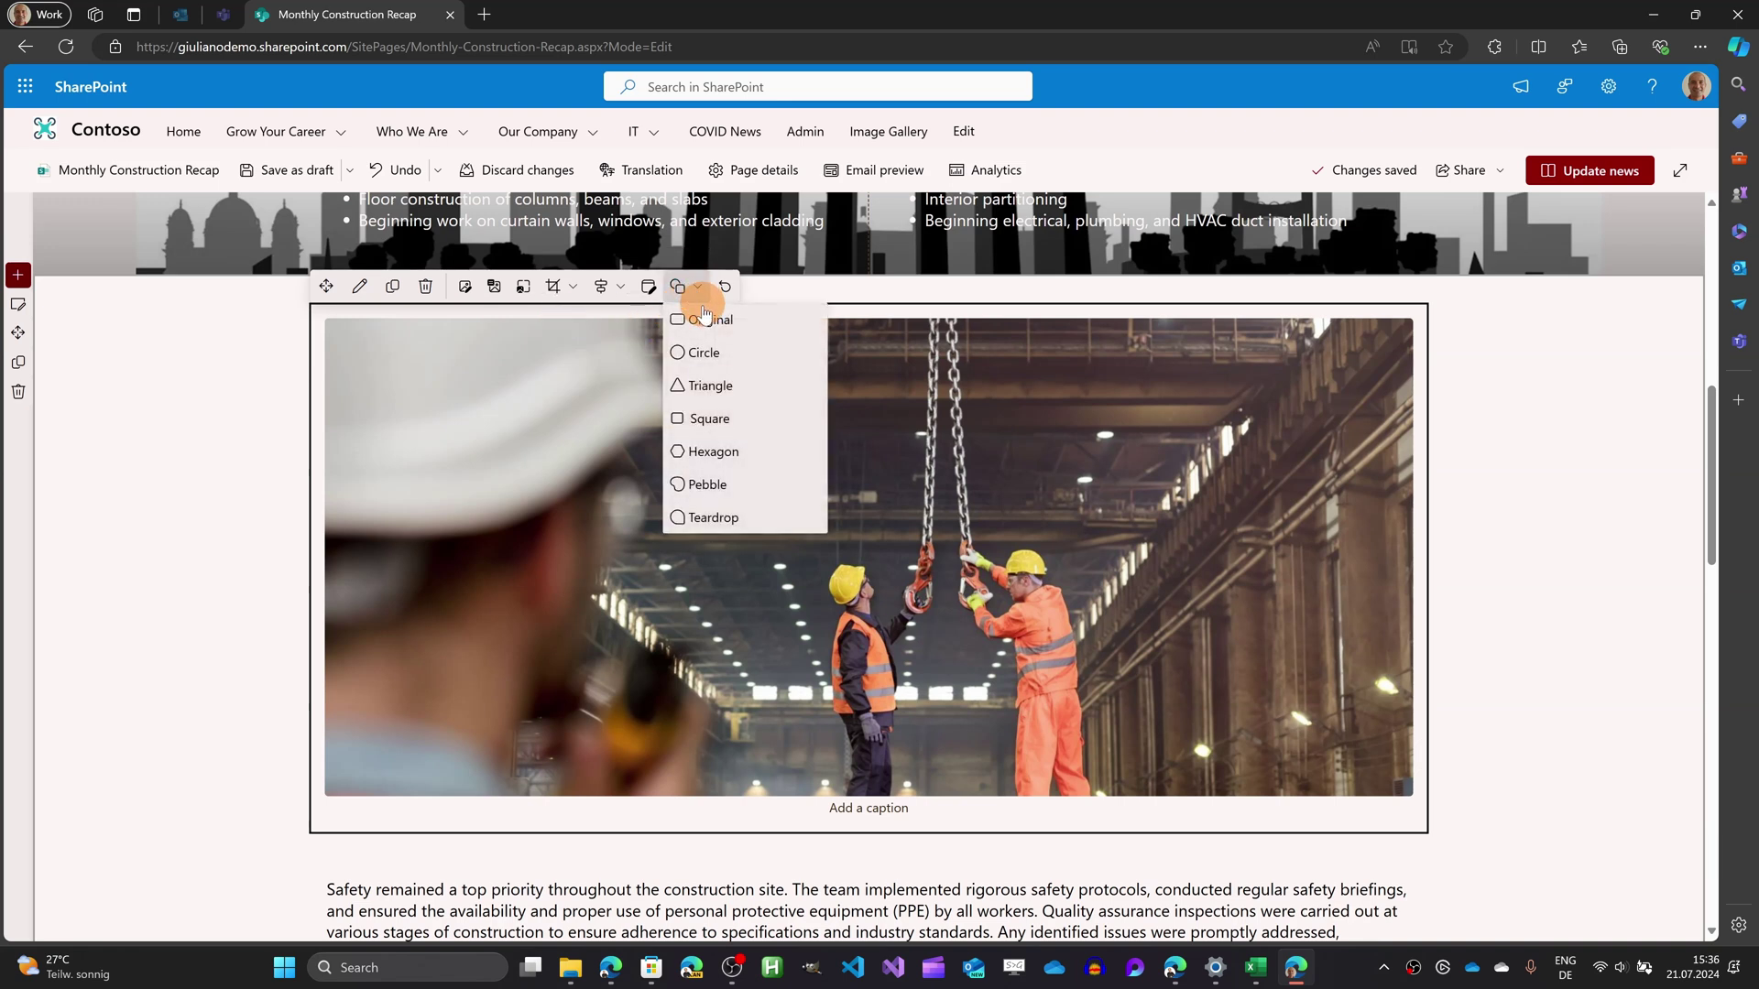
{"action": "left_click", "coordinate": [718, 356]}
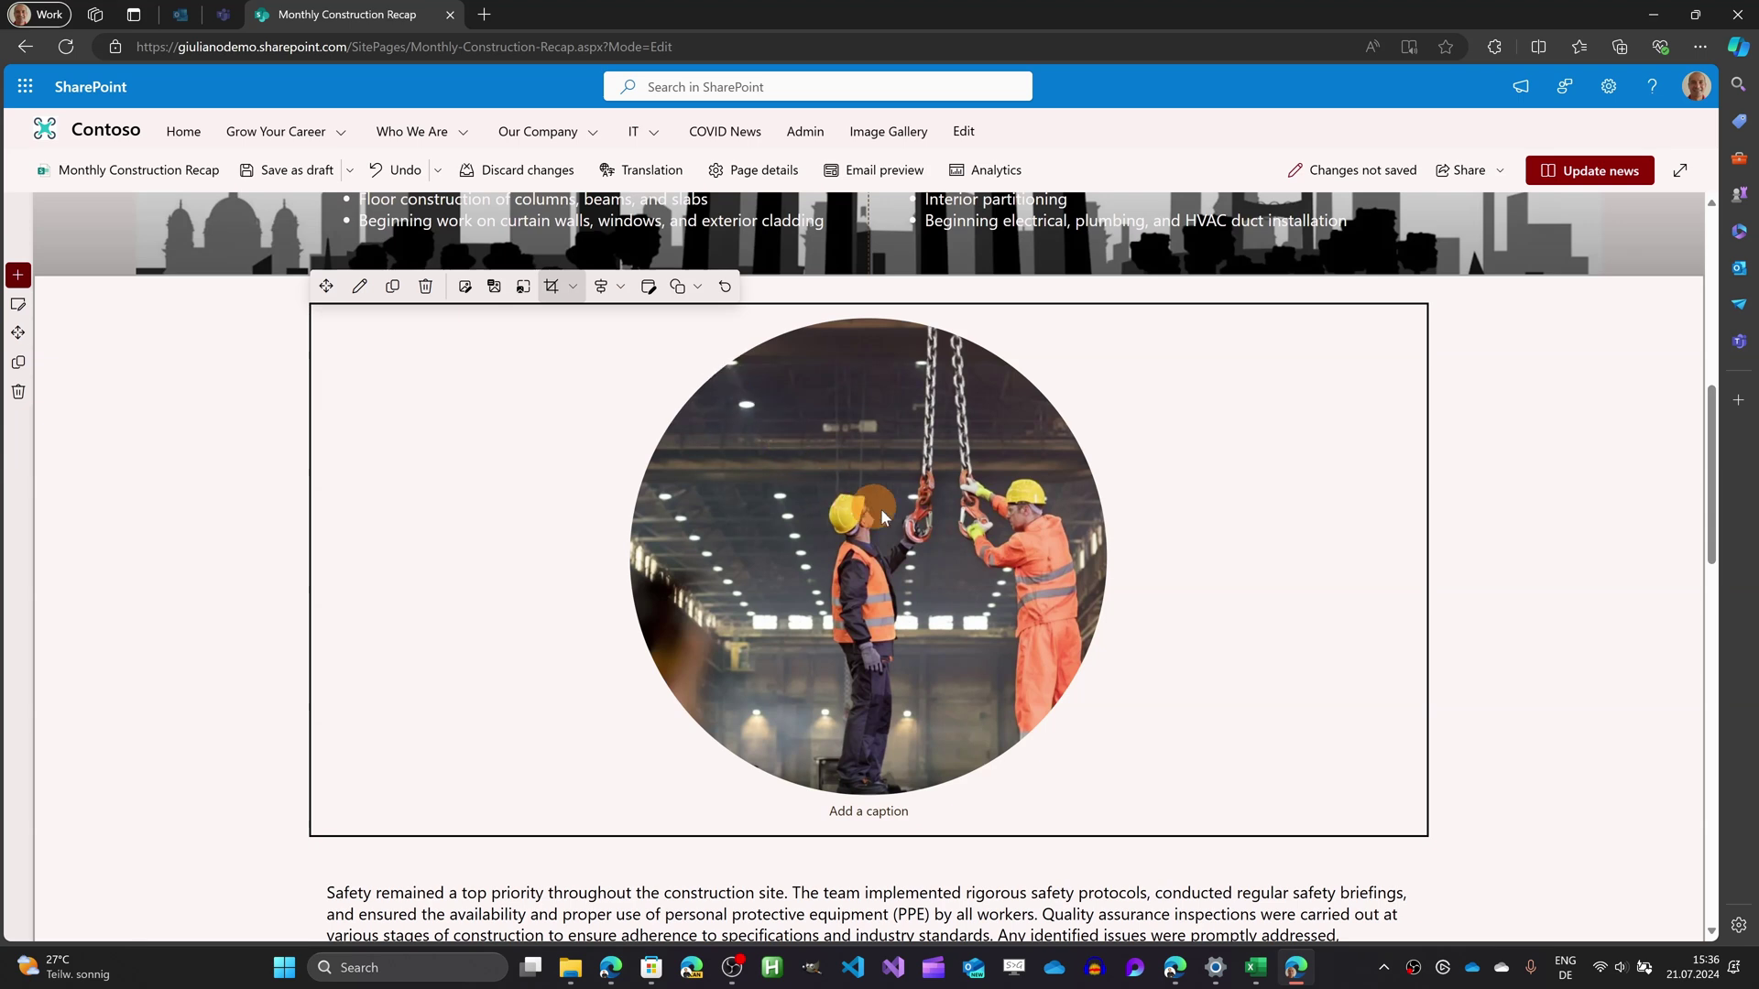
{"action": "left_click", "coordinate": [693, 290]}
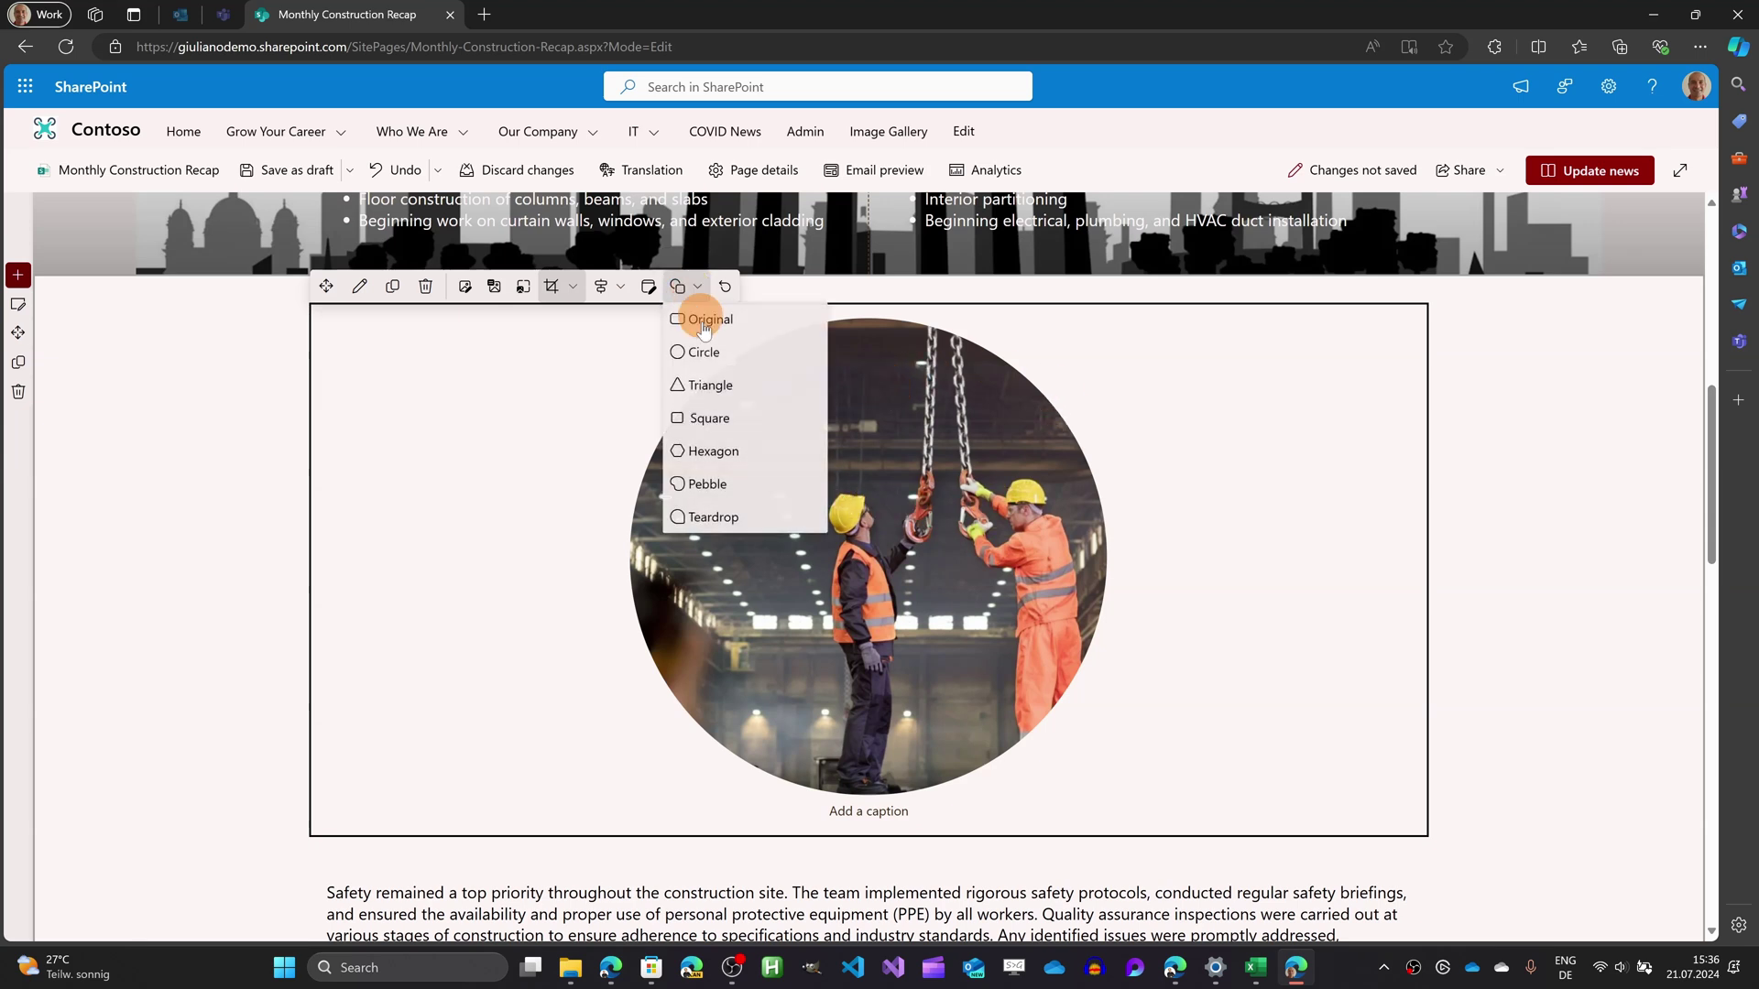
{"action": "left_click", "coordinate": [721, 384]}
{"action": "left_click", "coordinate": [700, 287]}
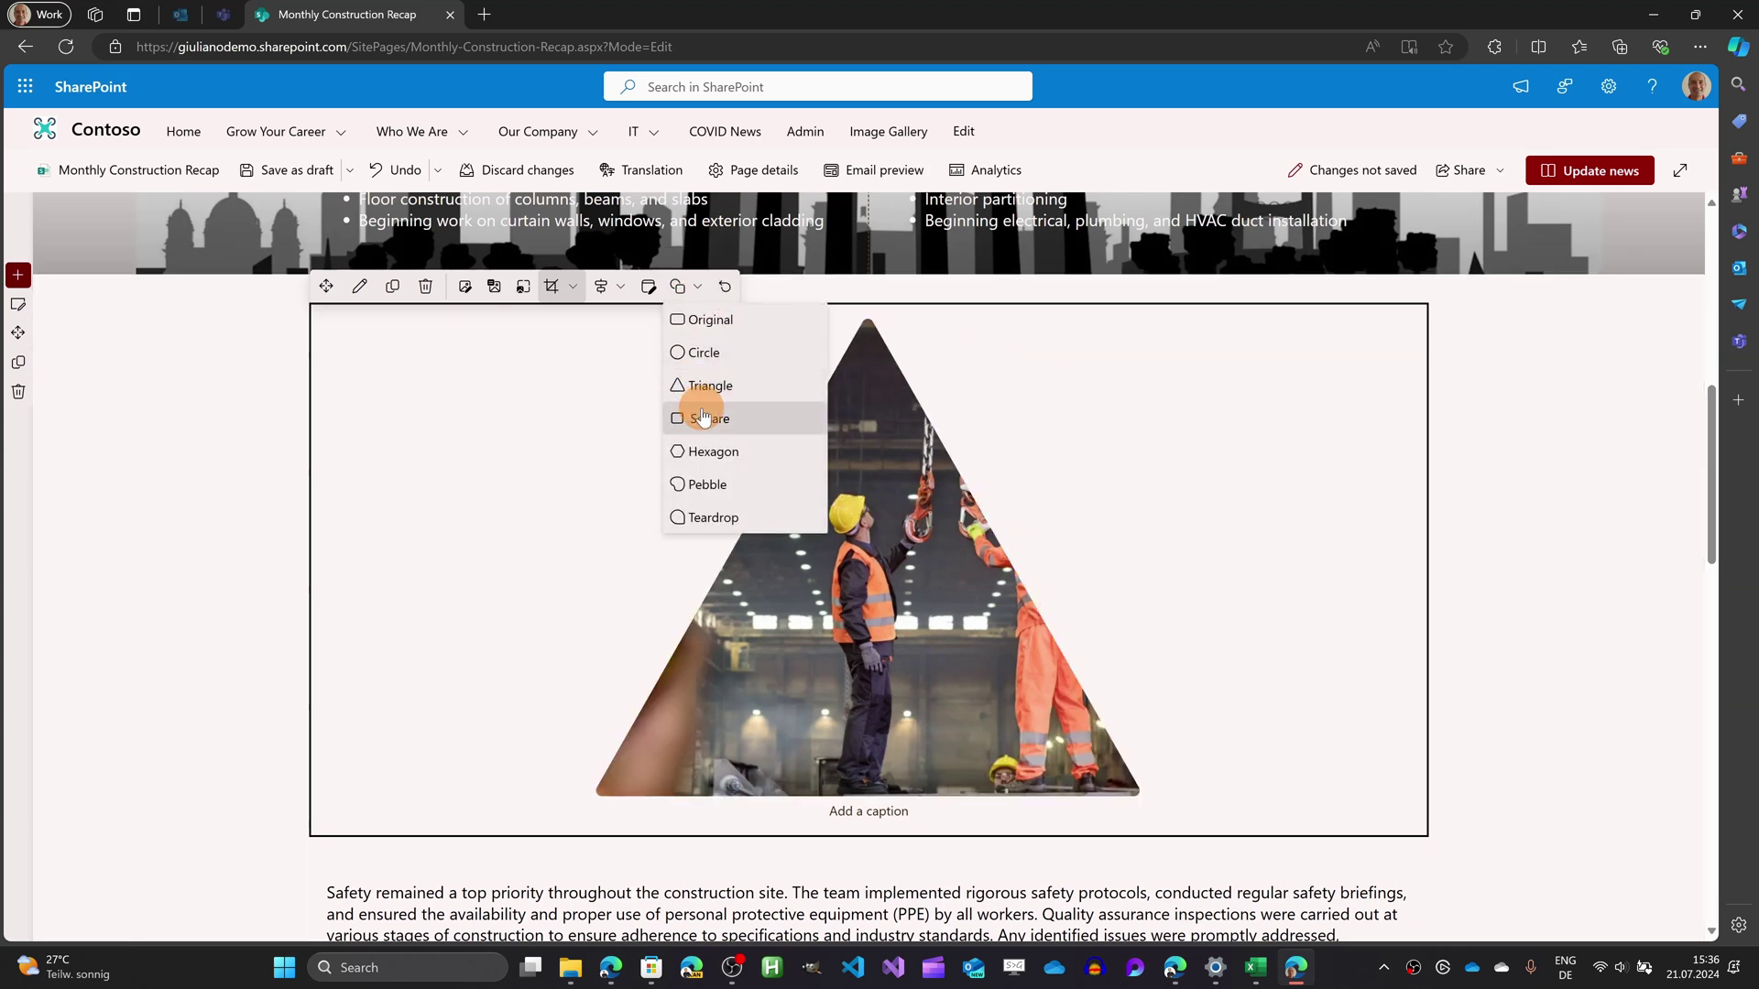
{"action": "left_click", "coordinate": [721, 415]}
Try the Hexagon and Pebble crops, finishing with a Teardrop shape
{"action": "left_click", "coordinate": [701, 286]}
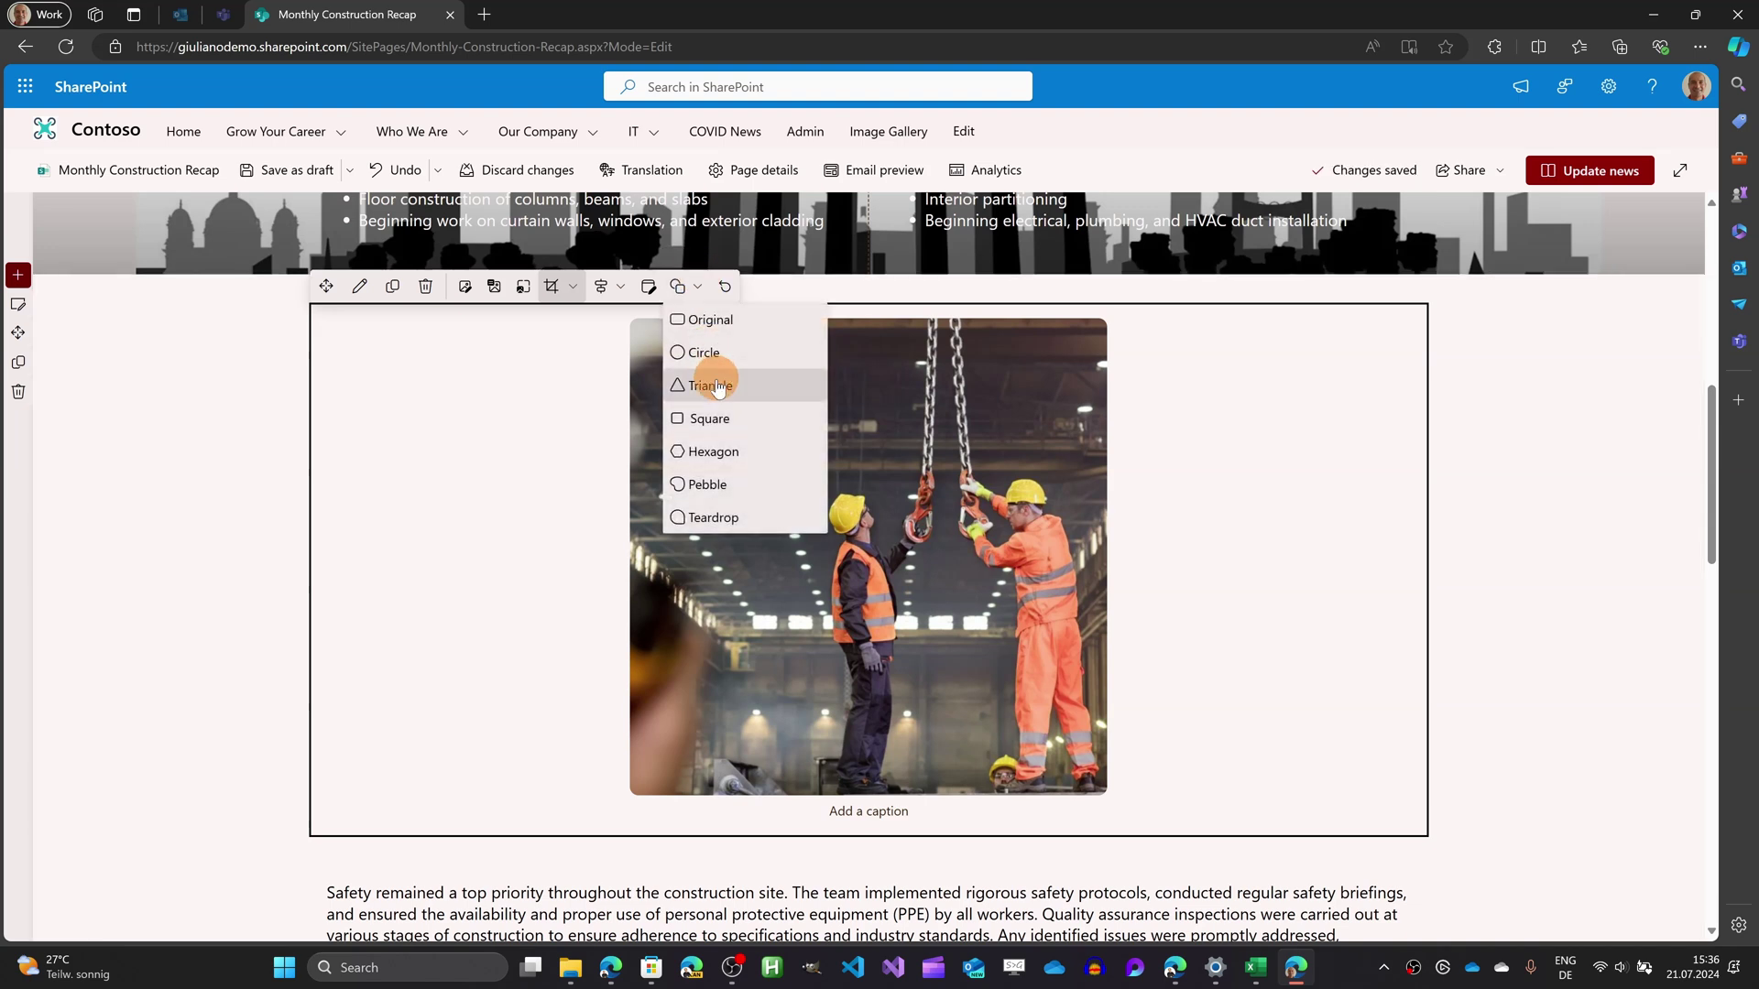
{"action": "left_click", "coordinate": [710, 449]}
{"action": "left_click", "coordinate": [684, 287]}
{"action": "left_click", "coordinate": [707, 483]}
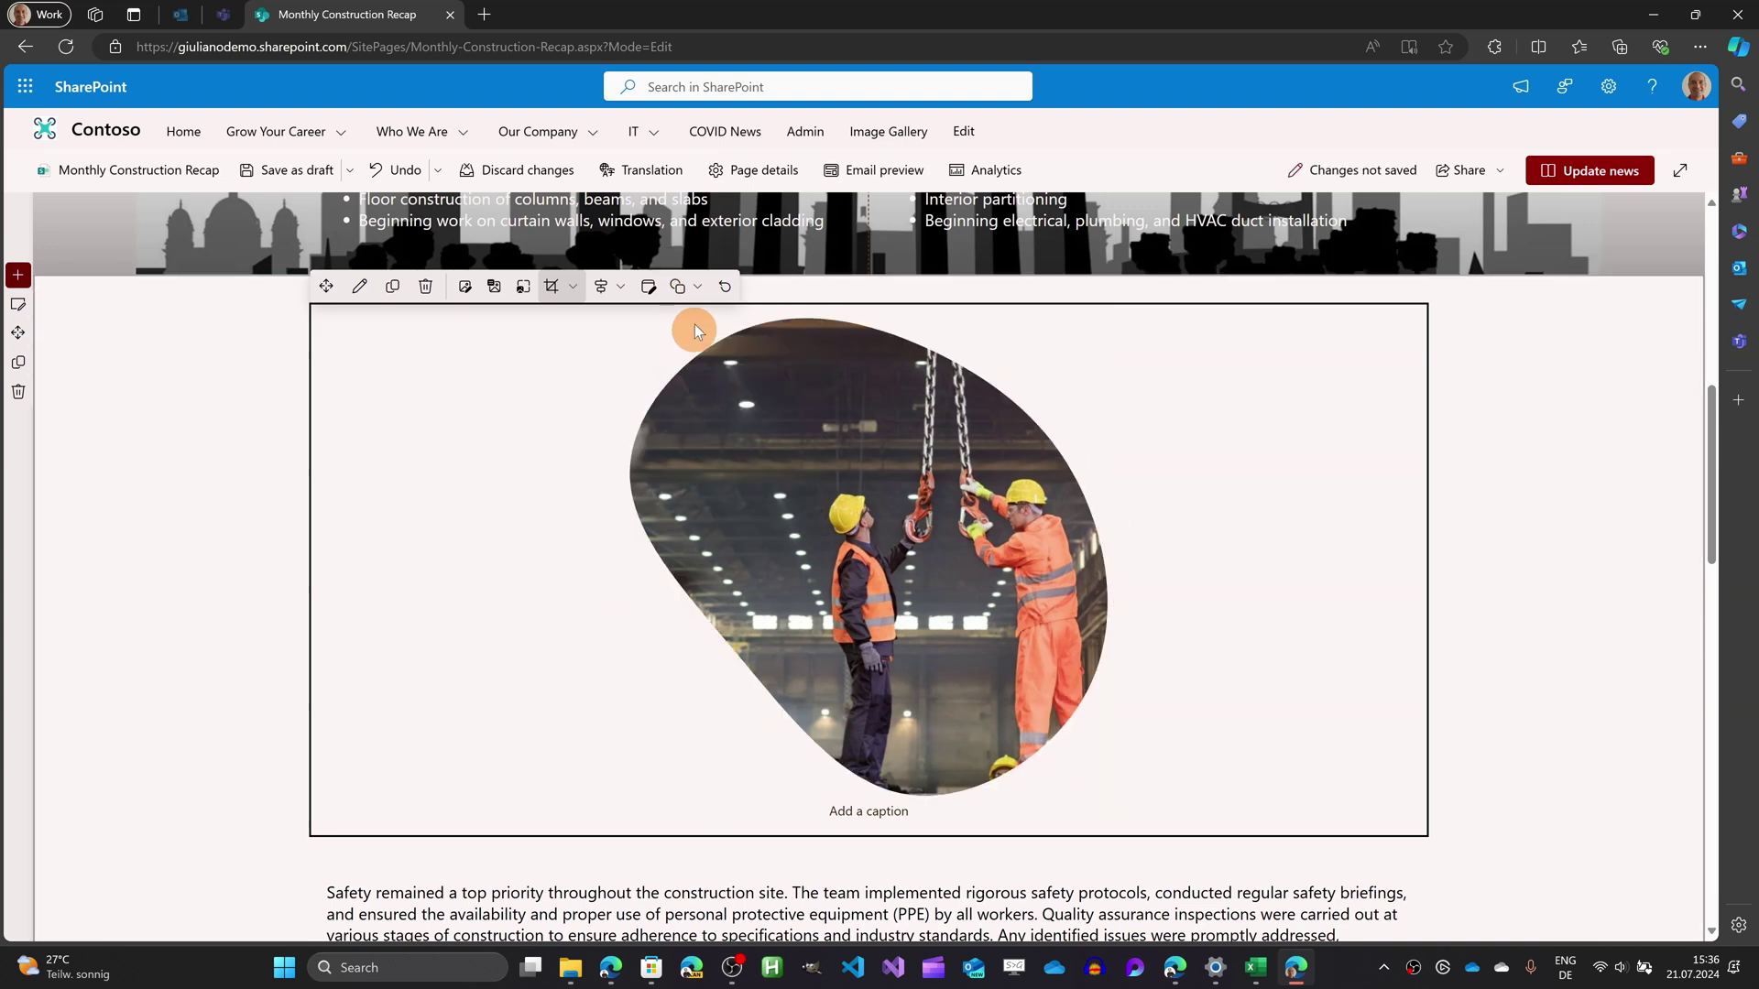
{"action": "left_click", "coordinate": [686, 287]}
{"action": "left_click", "coordinate": [709, 519]}
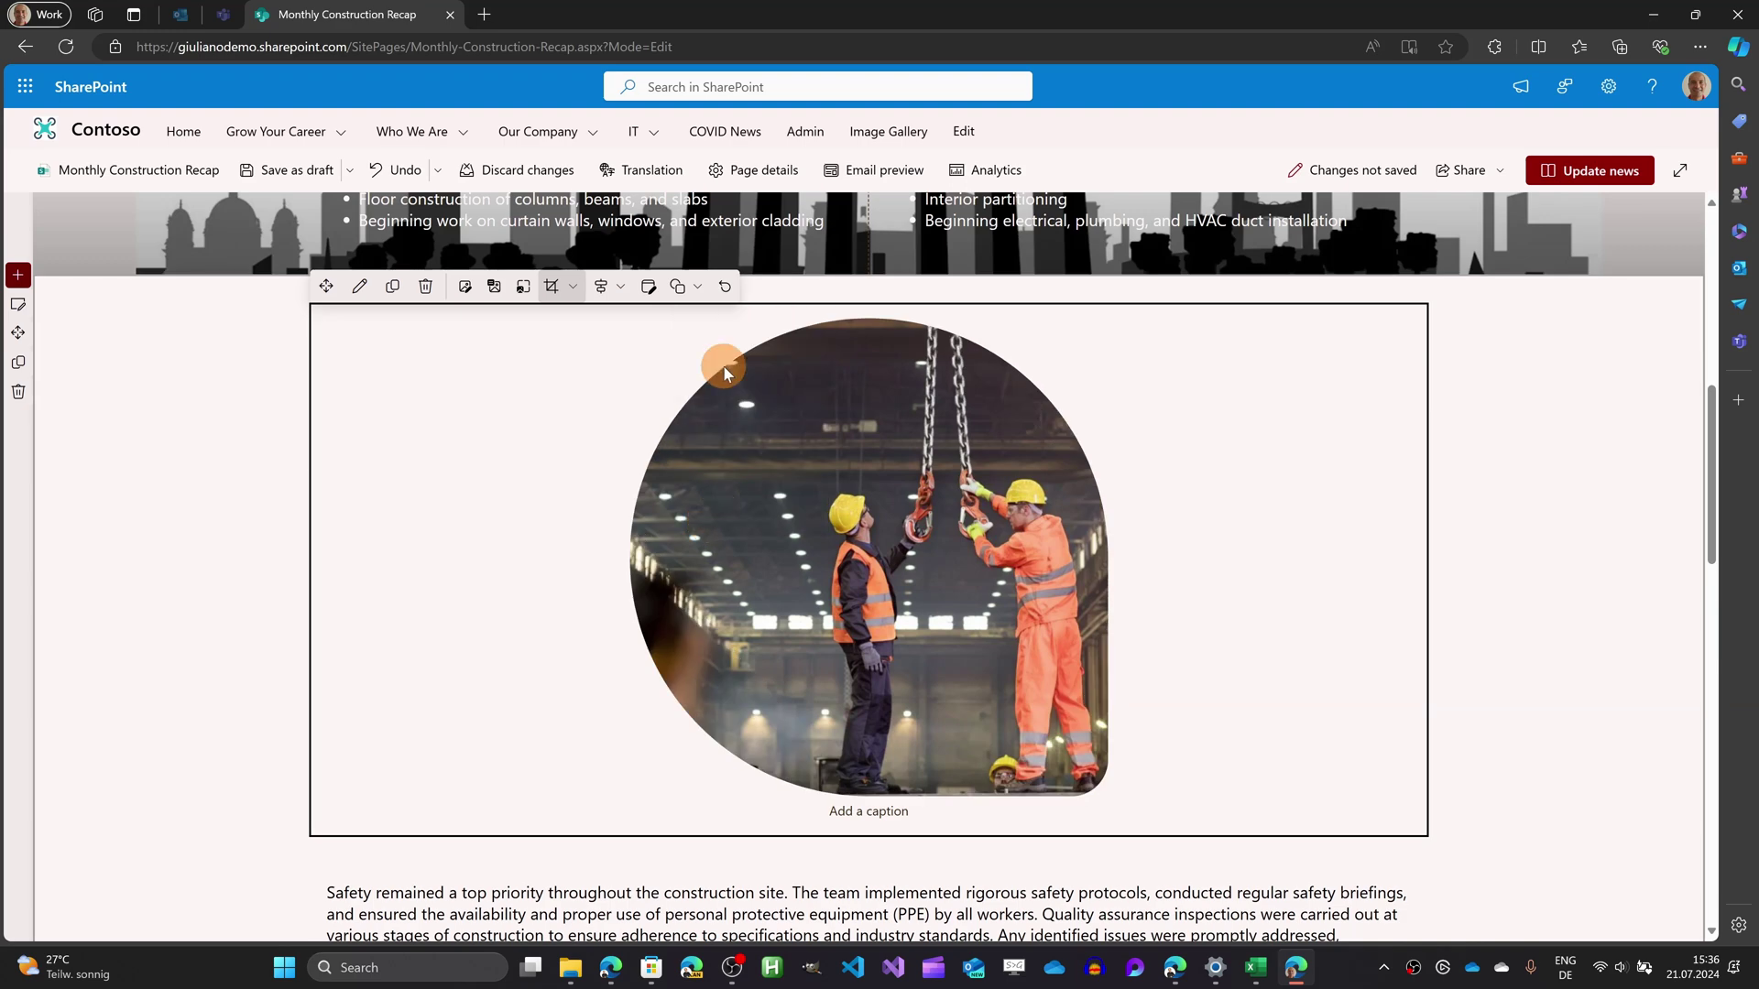
Open the crane photo in the image editor and apply the Golden filter
{"action": "left_click", "coordinate": [652, 289]}
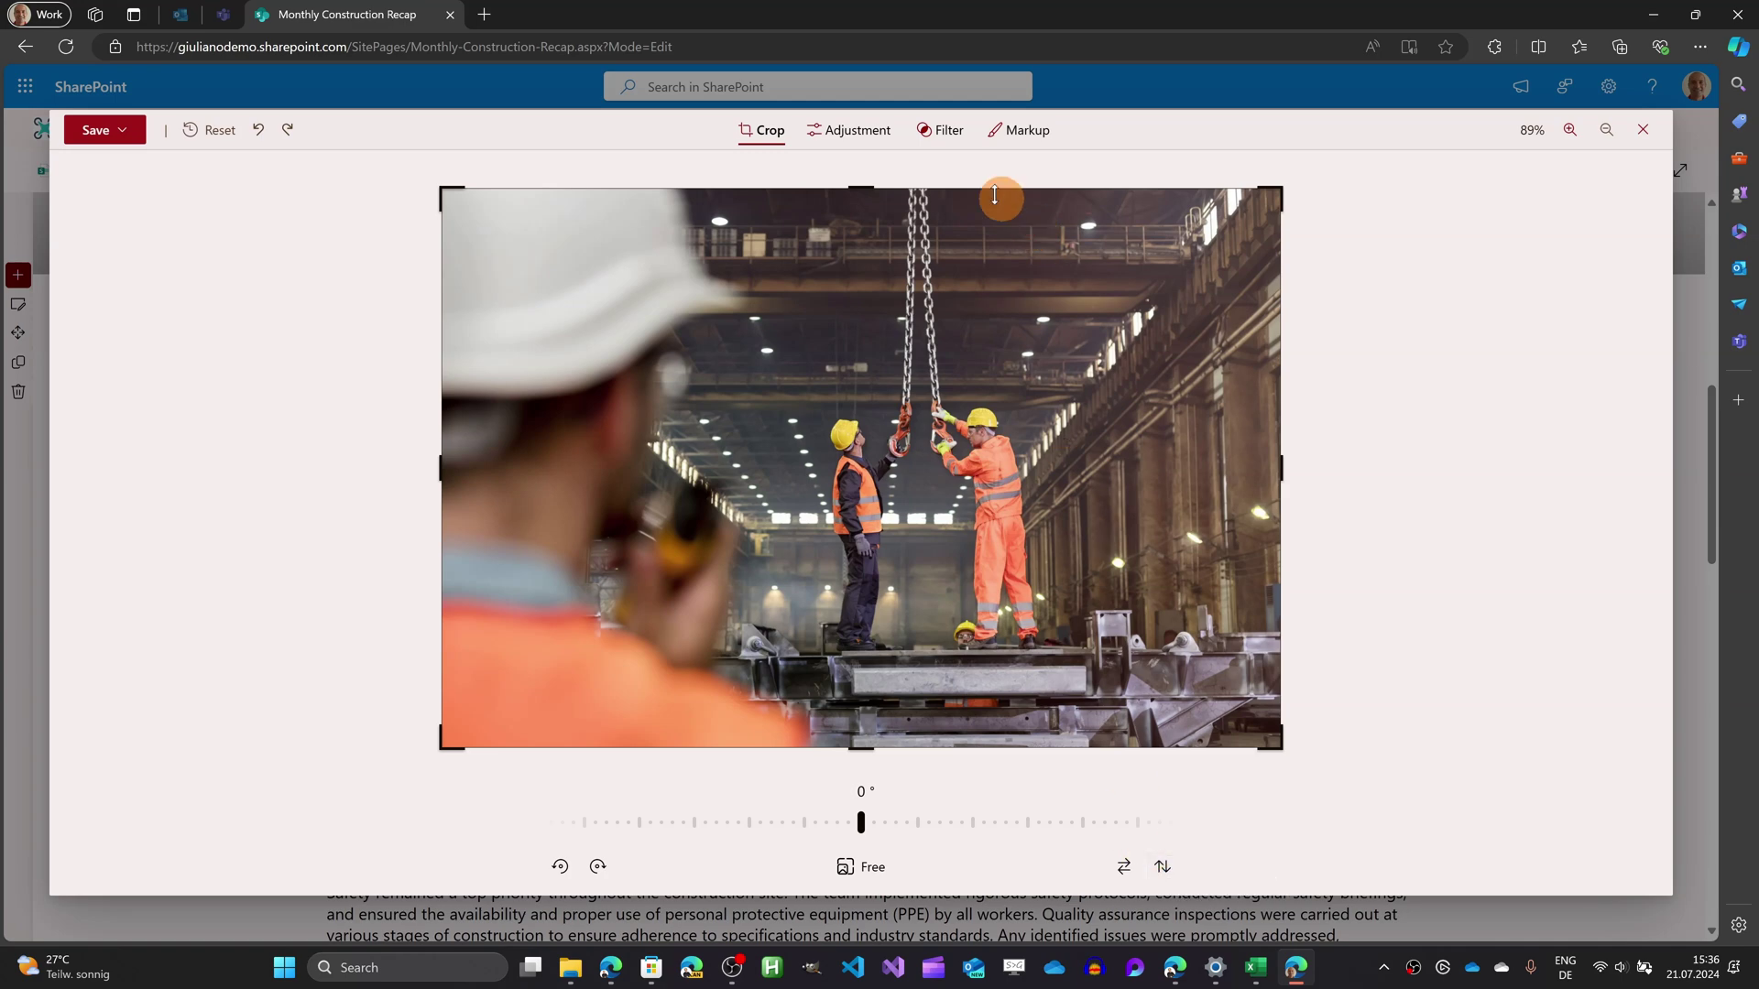
{"action": "left_click", "coordinate": [821, 131]}
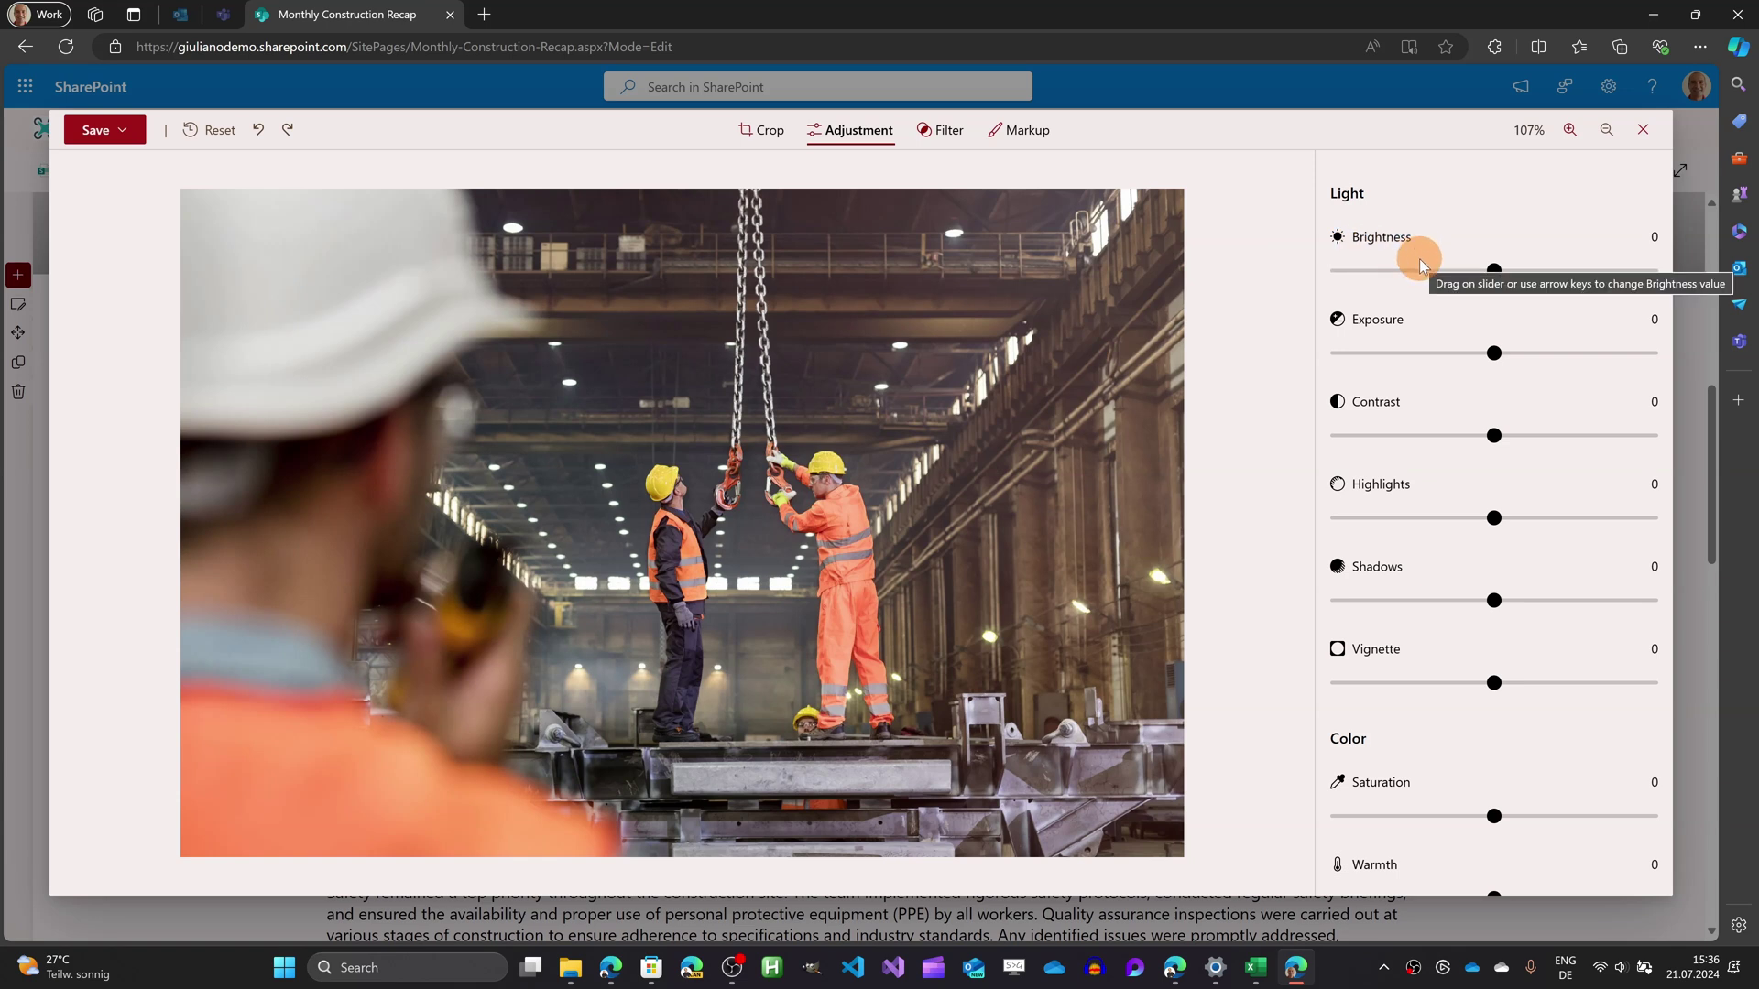
{"action": "scroll", "coordinate": [1420, 264], "scroll_direction": "down", "scroll_amount": 2}
{"action": "scroll", "coordinate": [1416, 392], "scroll_direction": "up", "scroll_amount": 2}
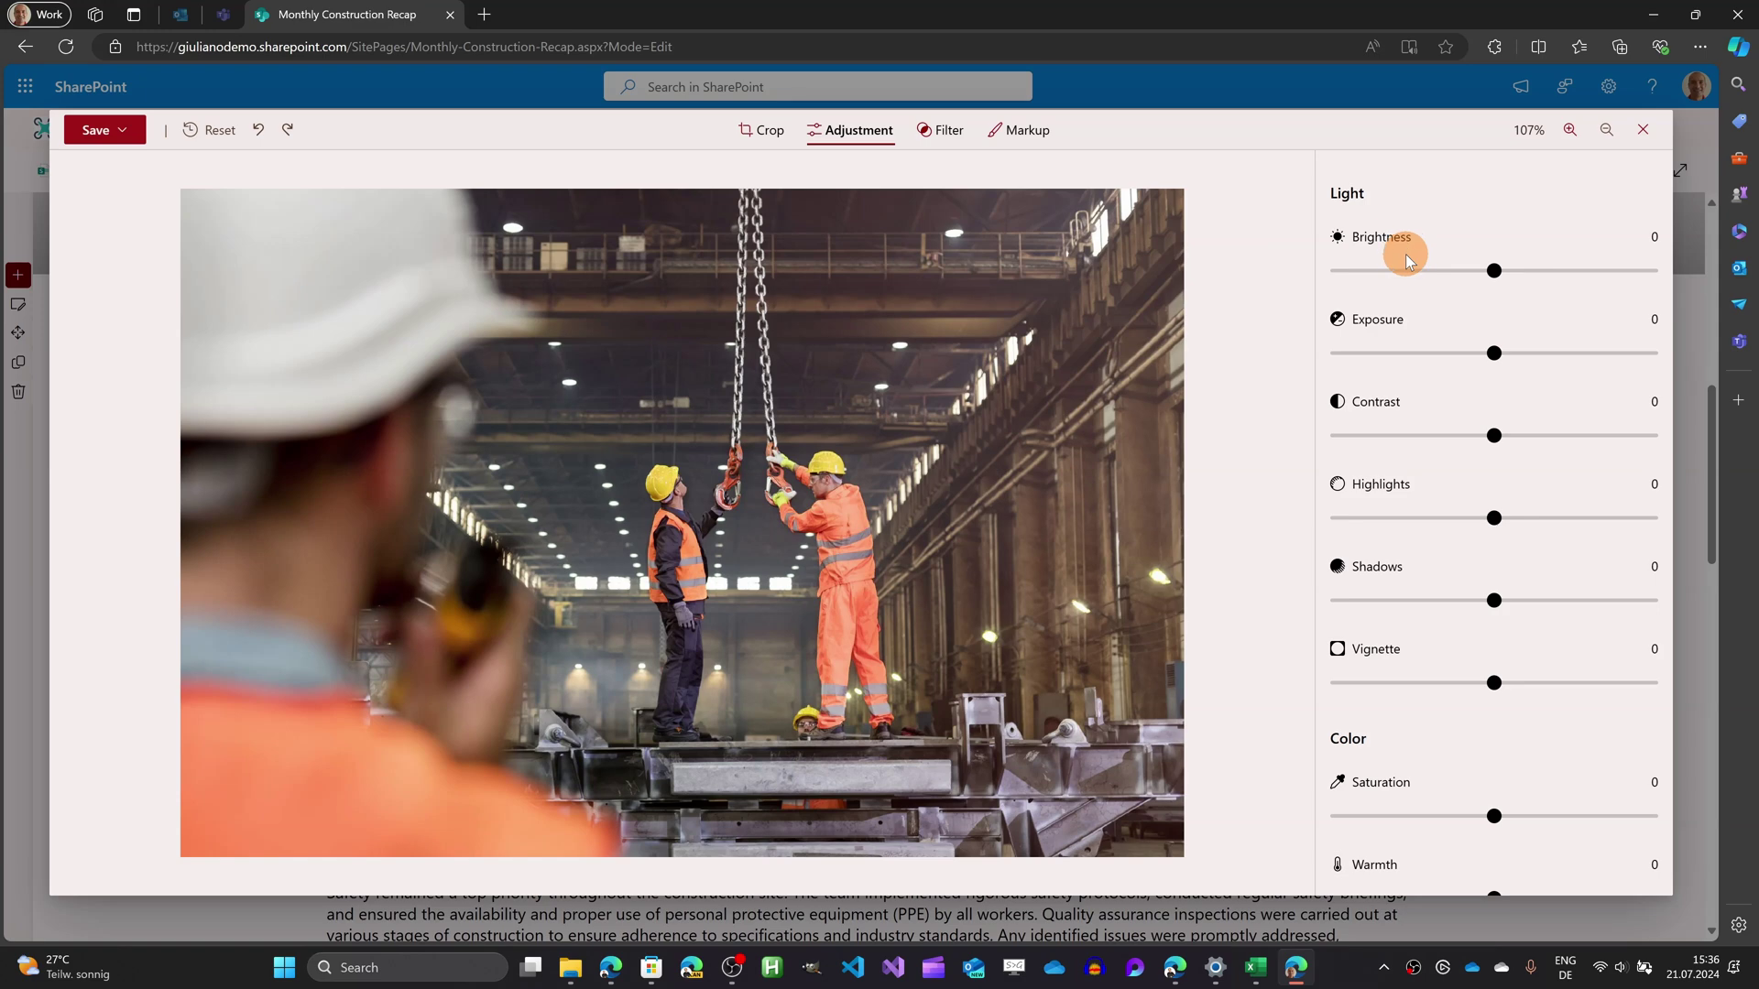
{"action": "left_click", "coordinate": [953, 135]}
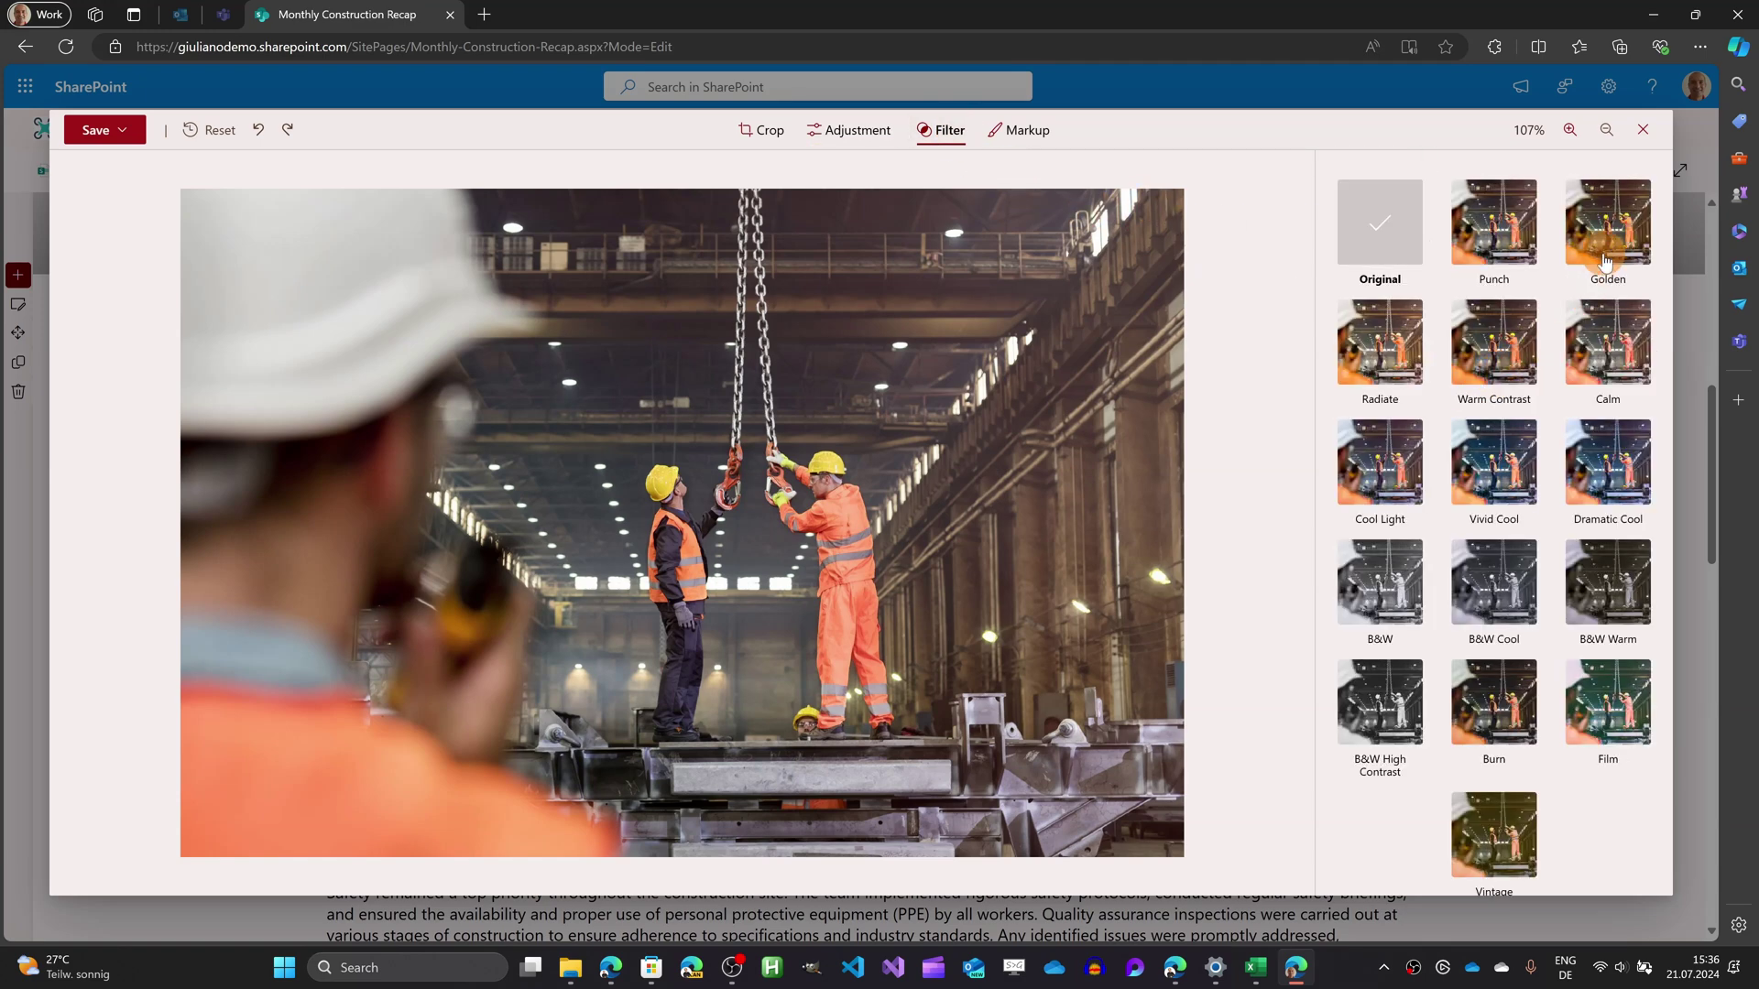
{"action": "left_click", "coordinate": [1605, 263]}
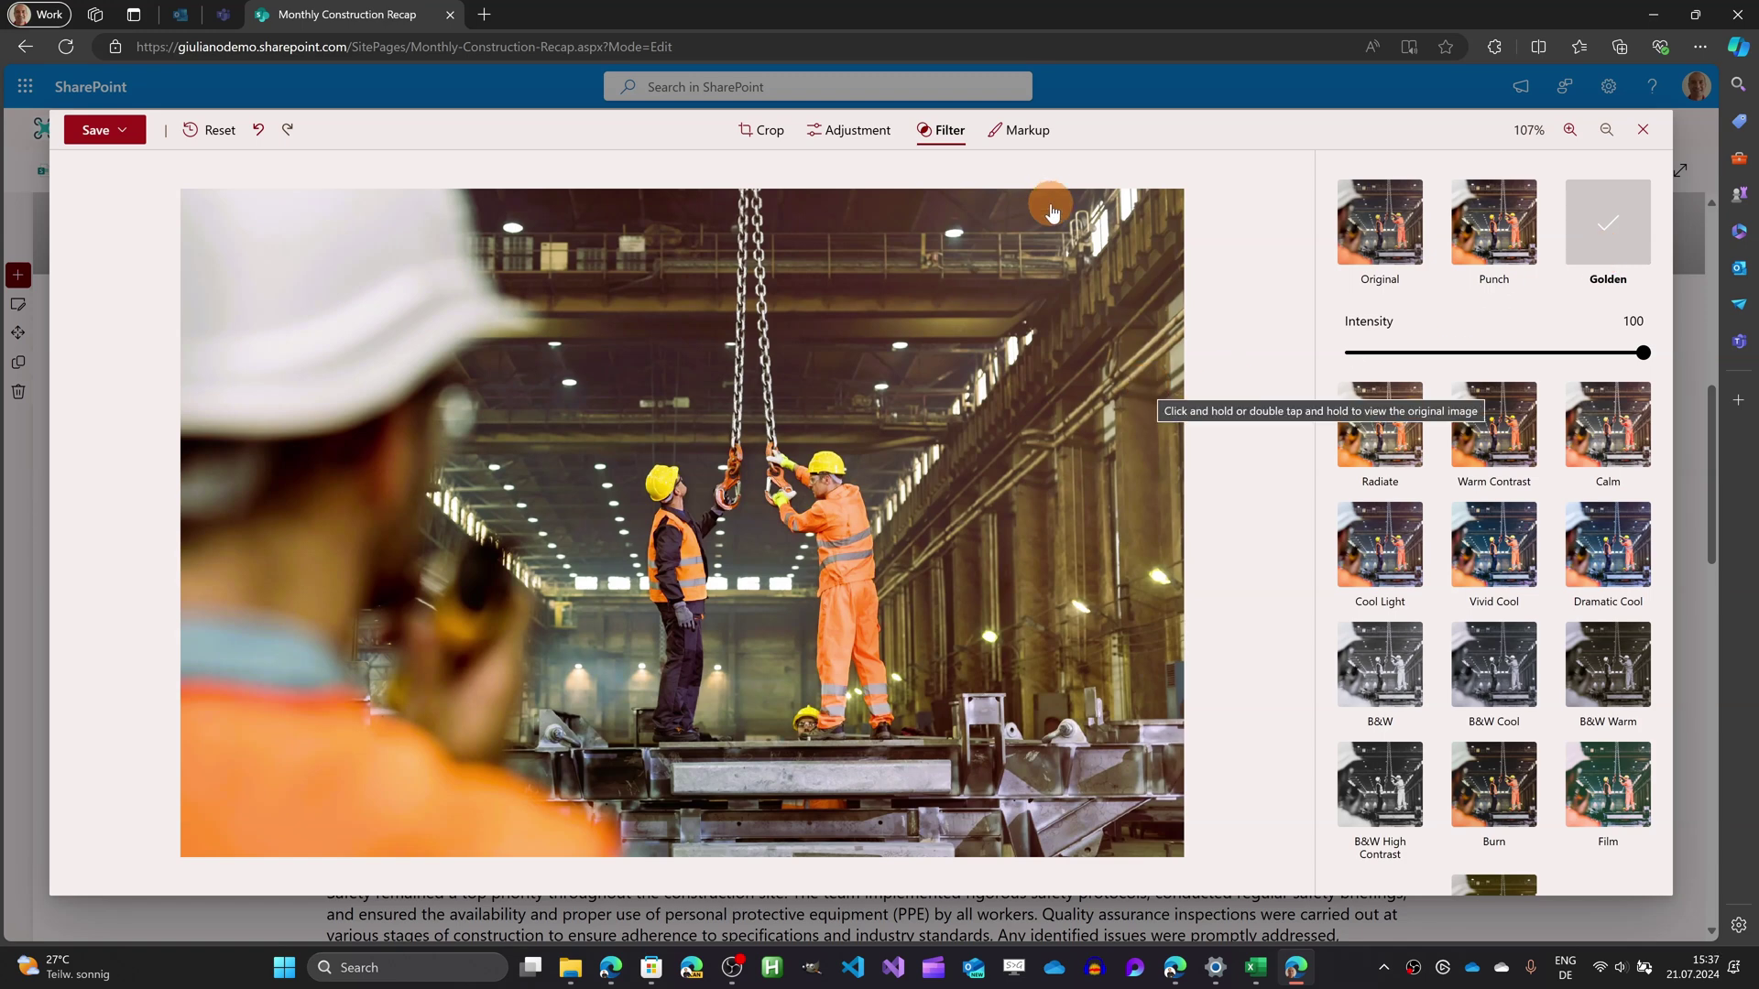
Draw a blue pen line along the platform and save the photo to the page
{"action": "left_click", "coordinate": [1040, 134]}
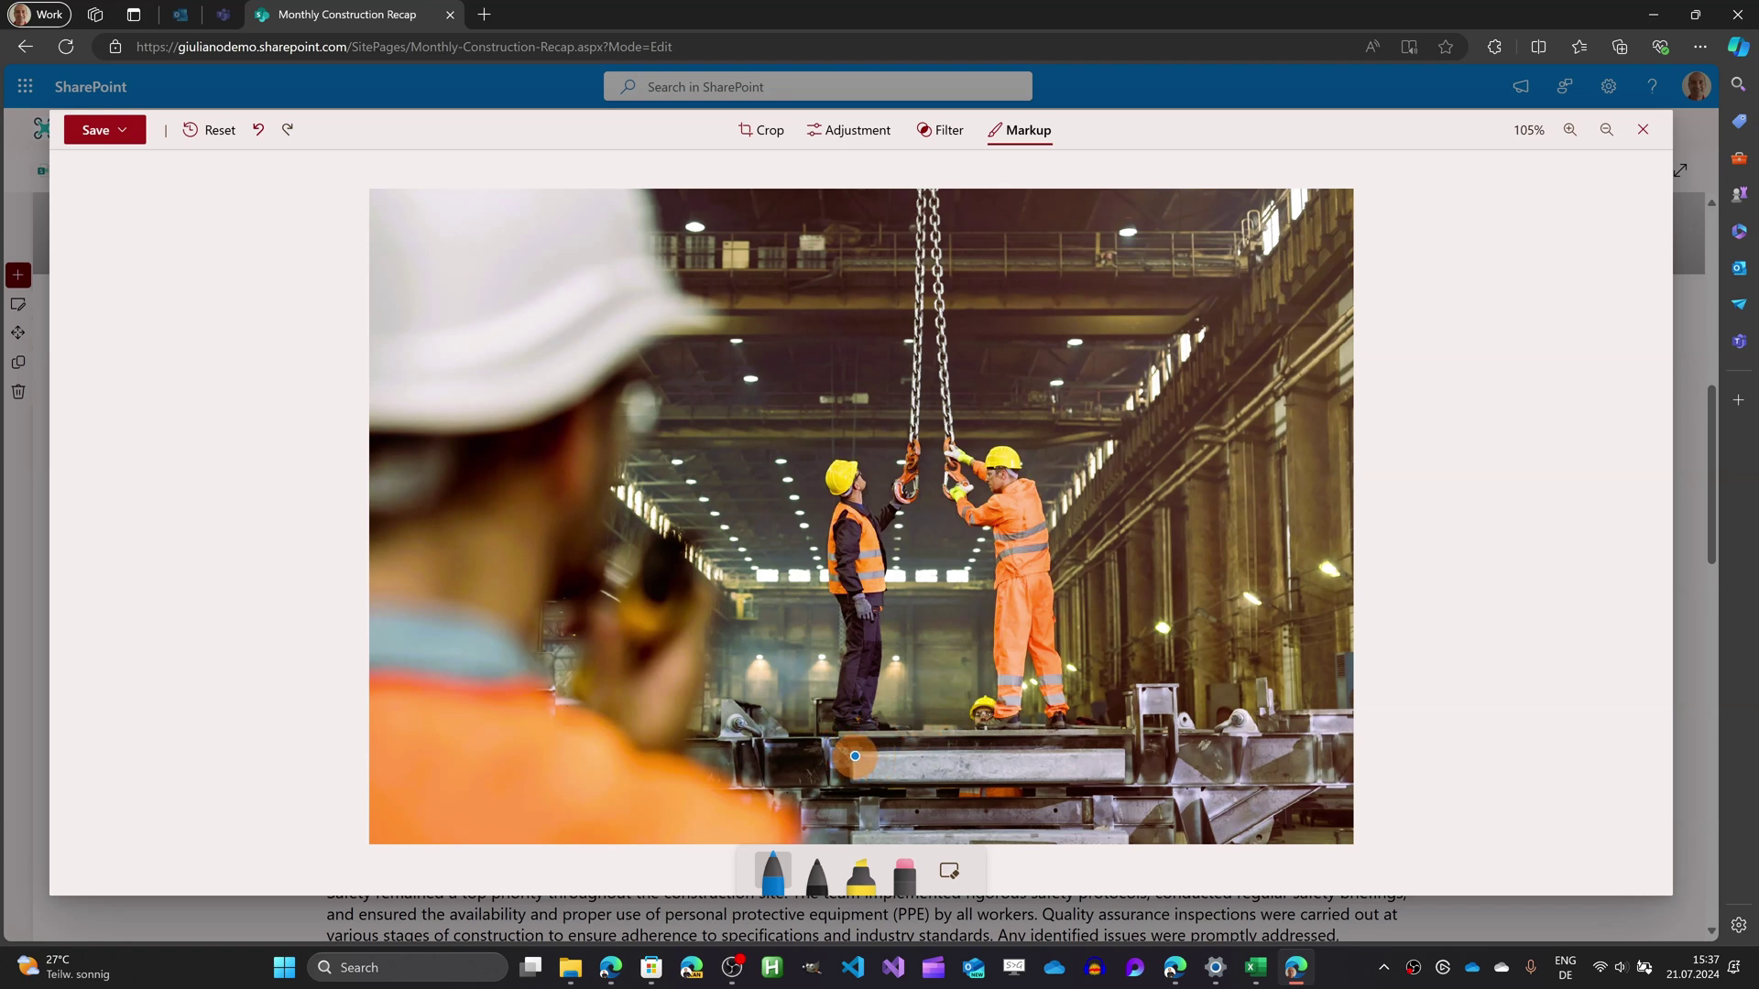
{"action": "left_click_drag", "start_coordinate": [855, 756], "coordinate": [1110, 753]}
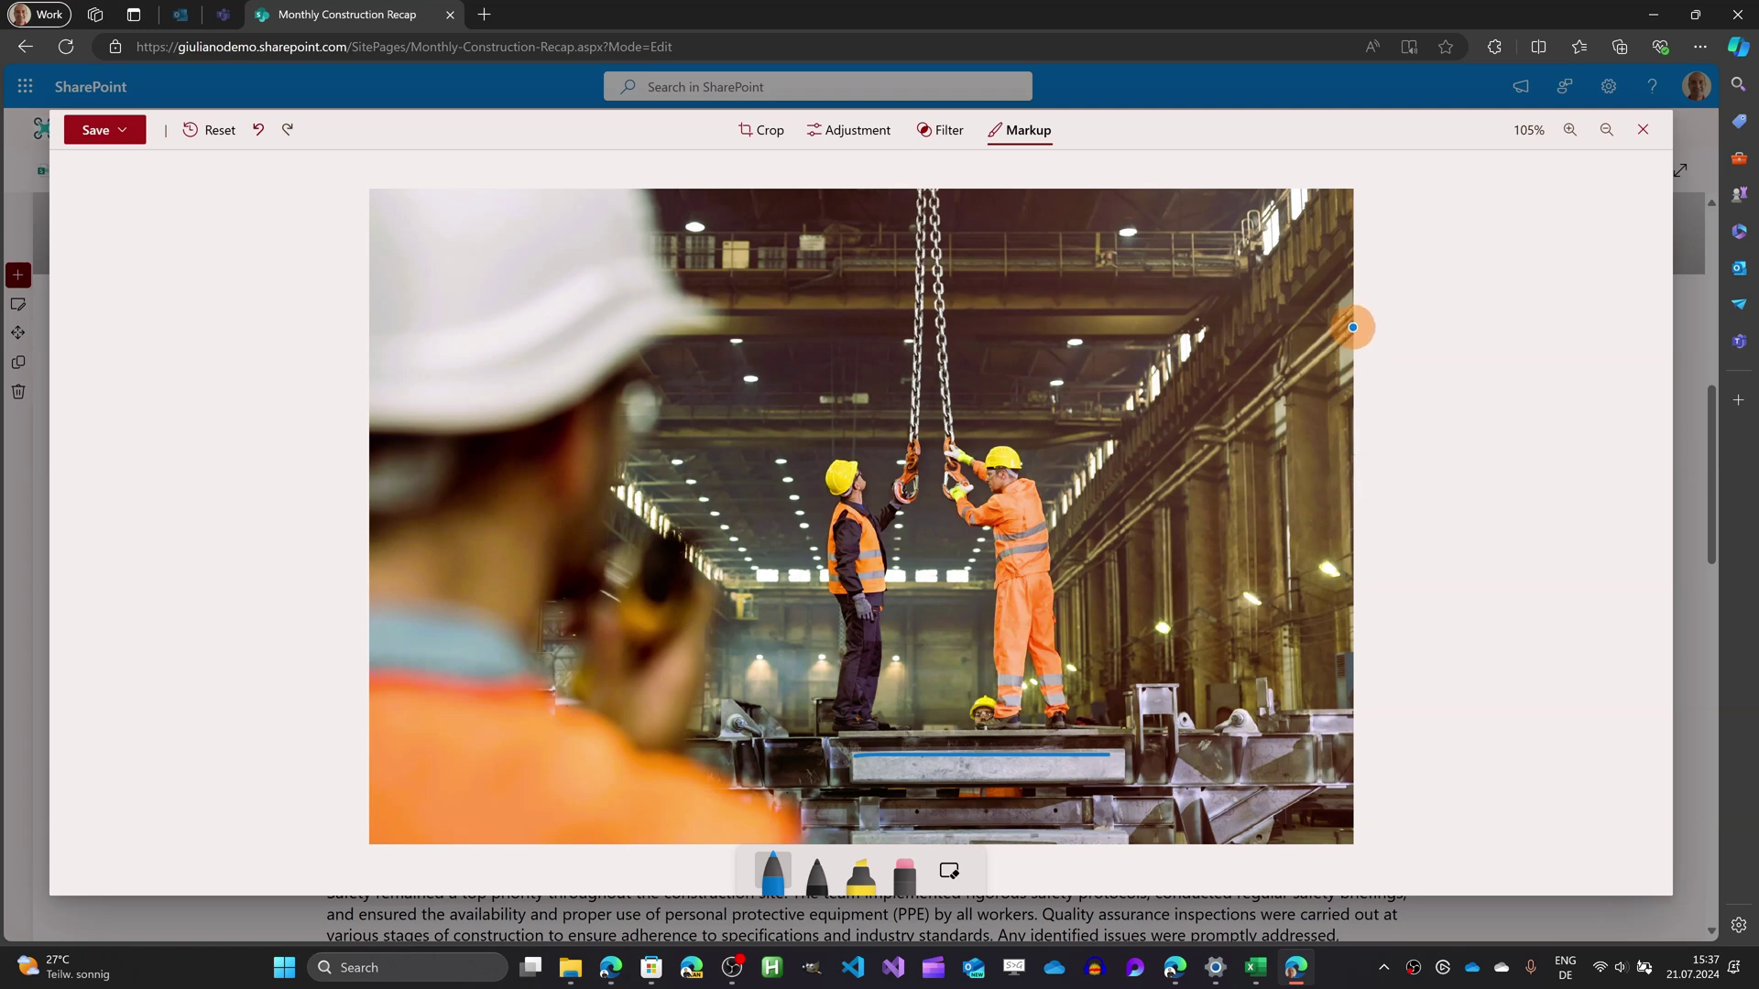
{"action": "left_click", "coordinate": [100, 133]}
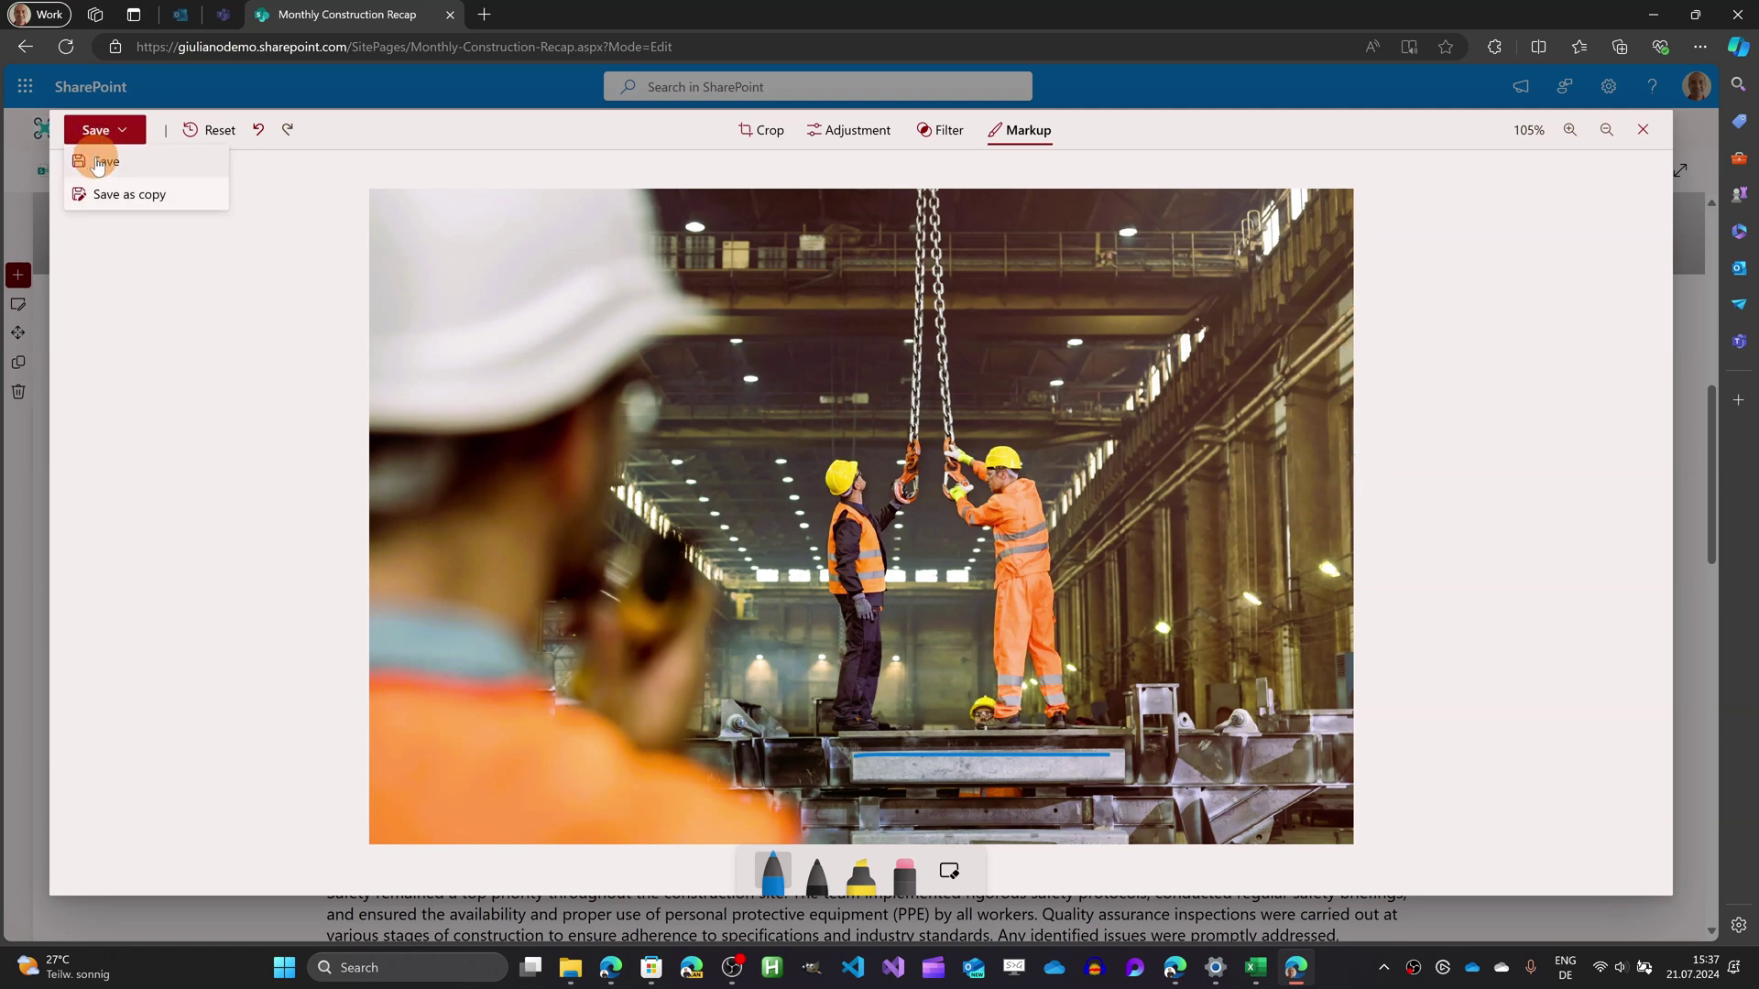
{"action": "left_click", "coordinate": [101, 162]}
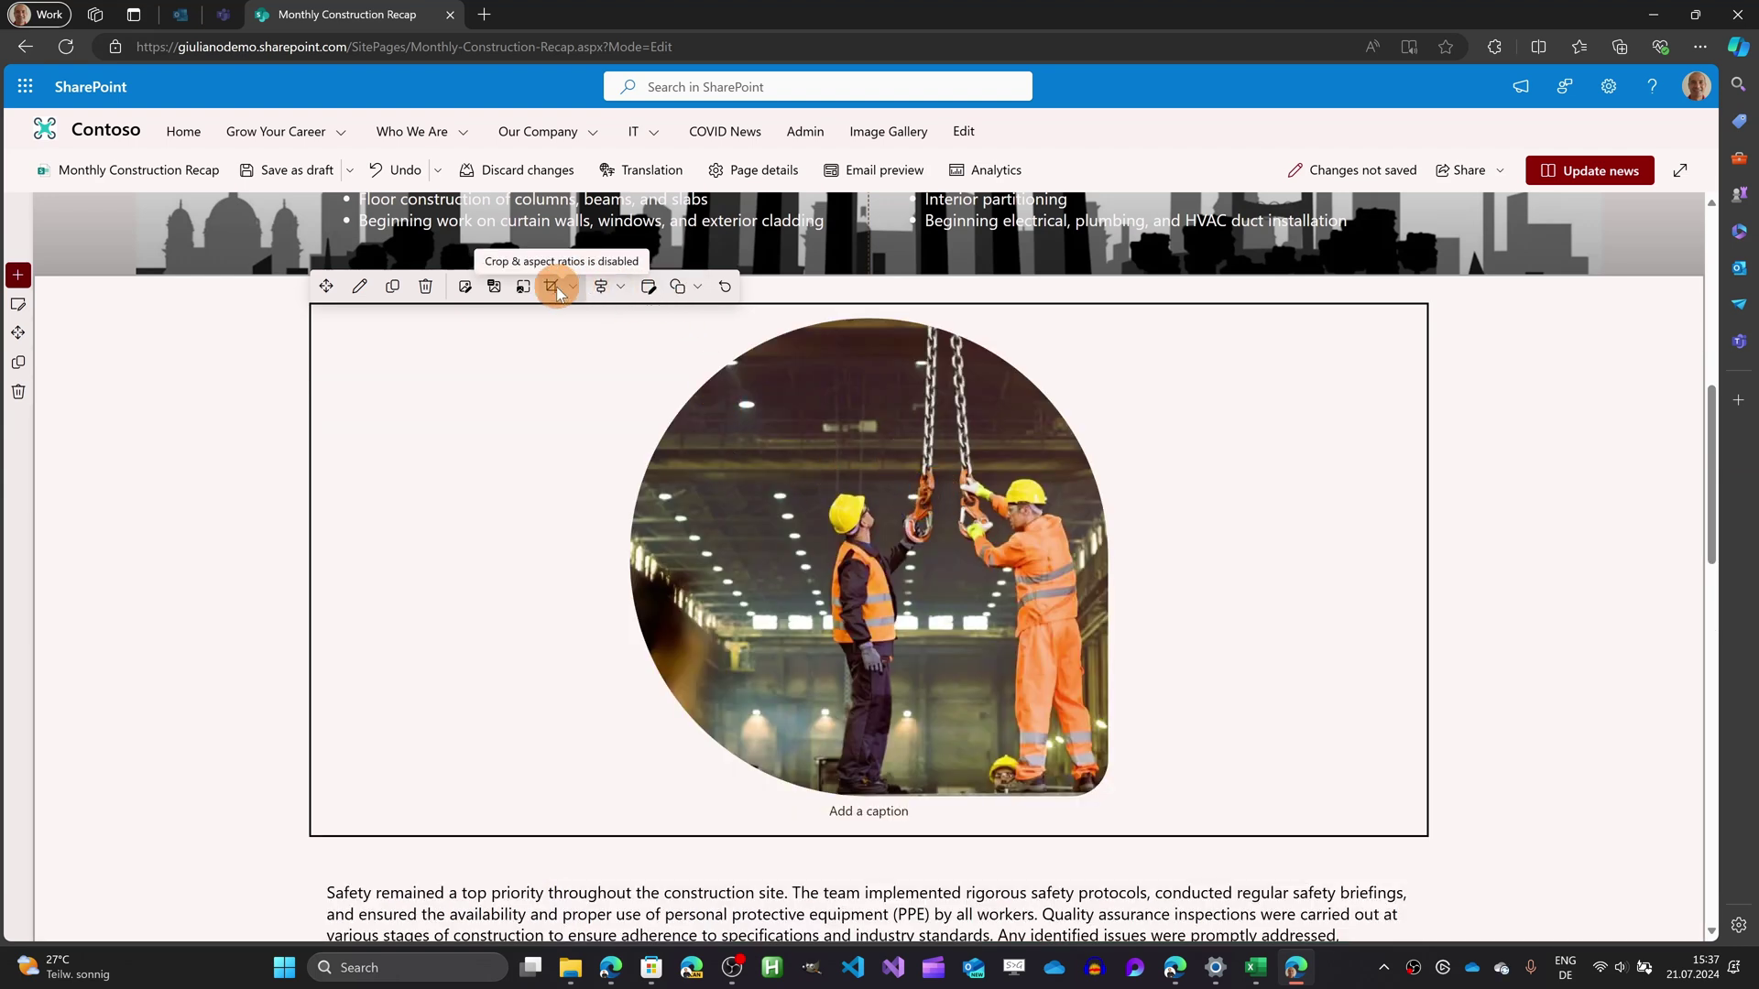
Resize the crane photo from its top-left corner to full width and select its web part
{"action": "left_click", "coordinate": [525, 290]}
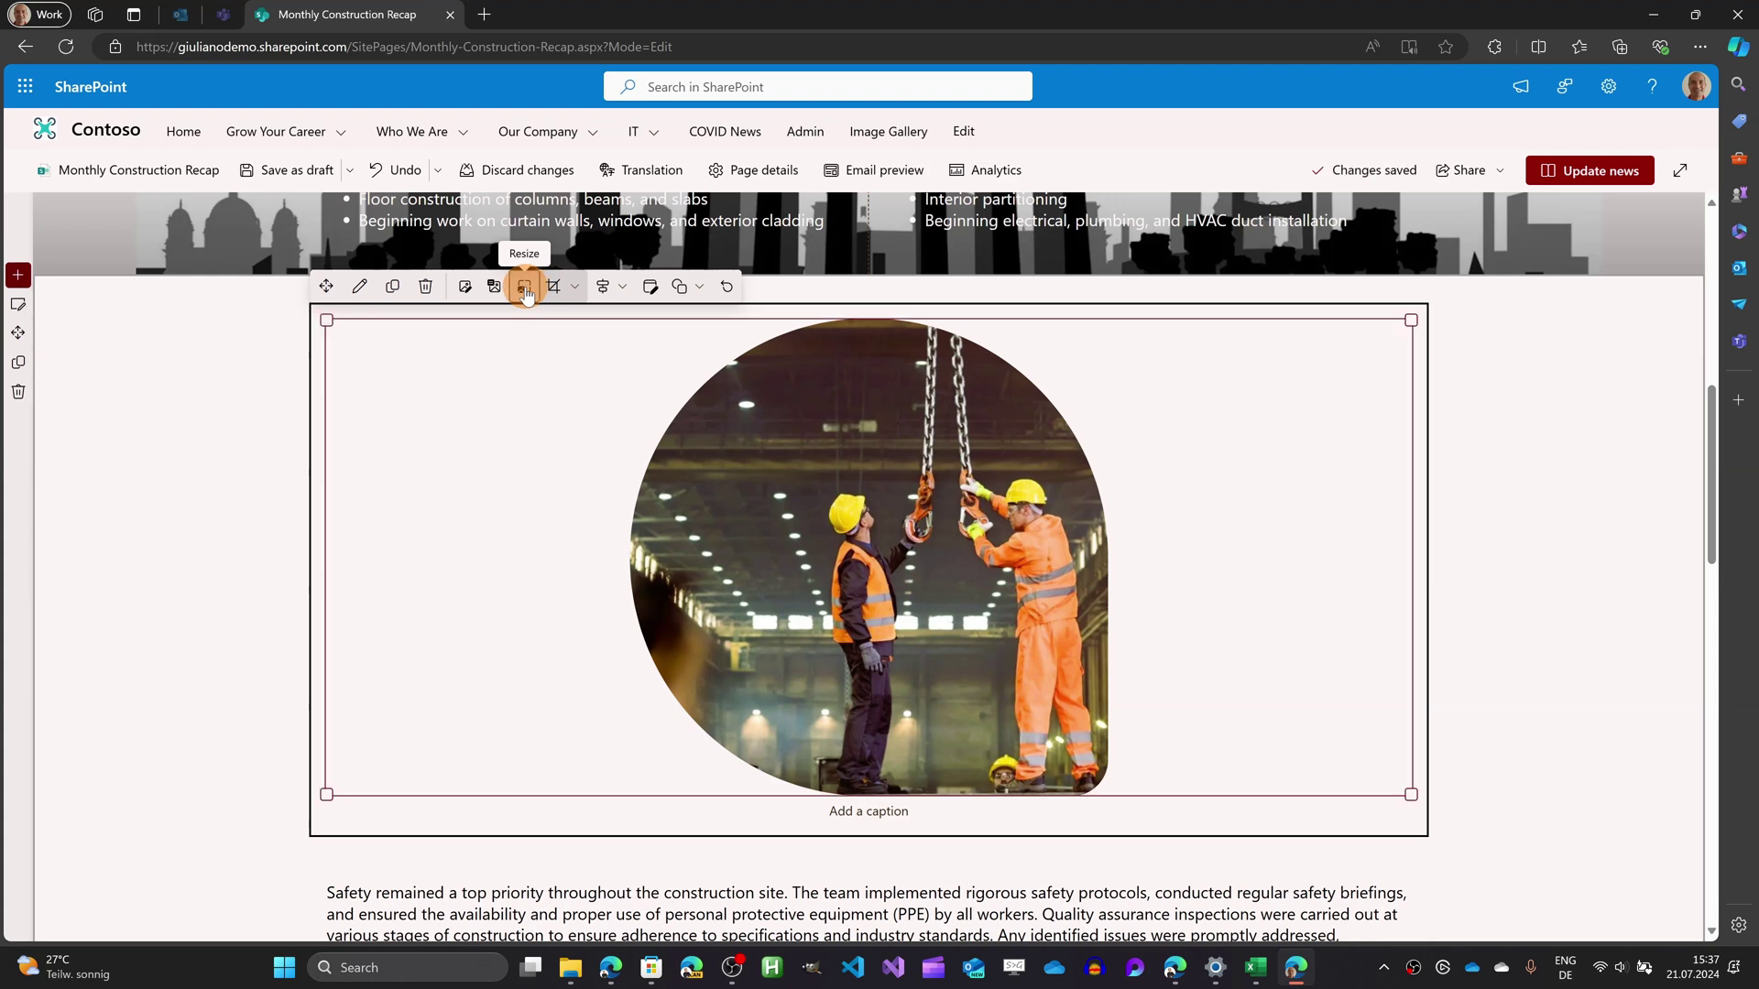
{"action": "left_click", "coordinate": [332, 327]}
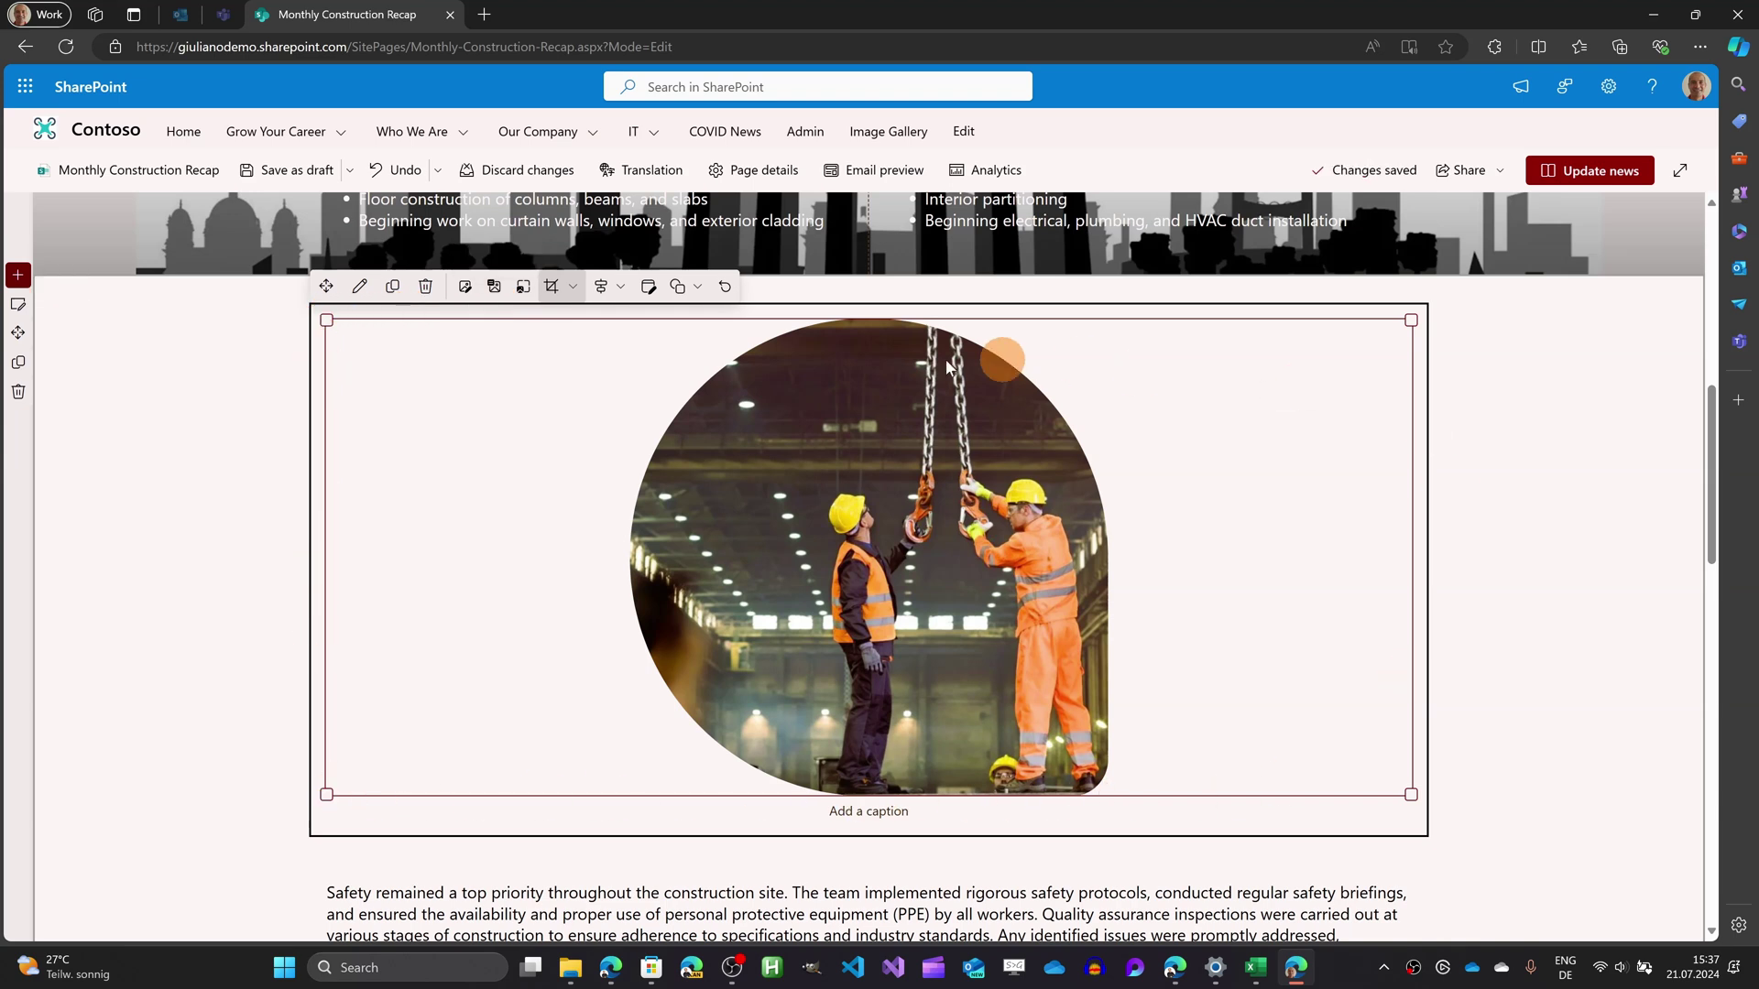
{"action": "left_click_drag", "start_coordinate": [327, 319], "coordinate": [297, 288]}
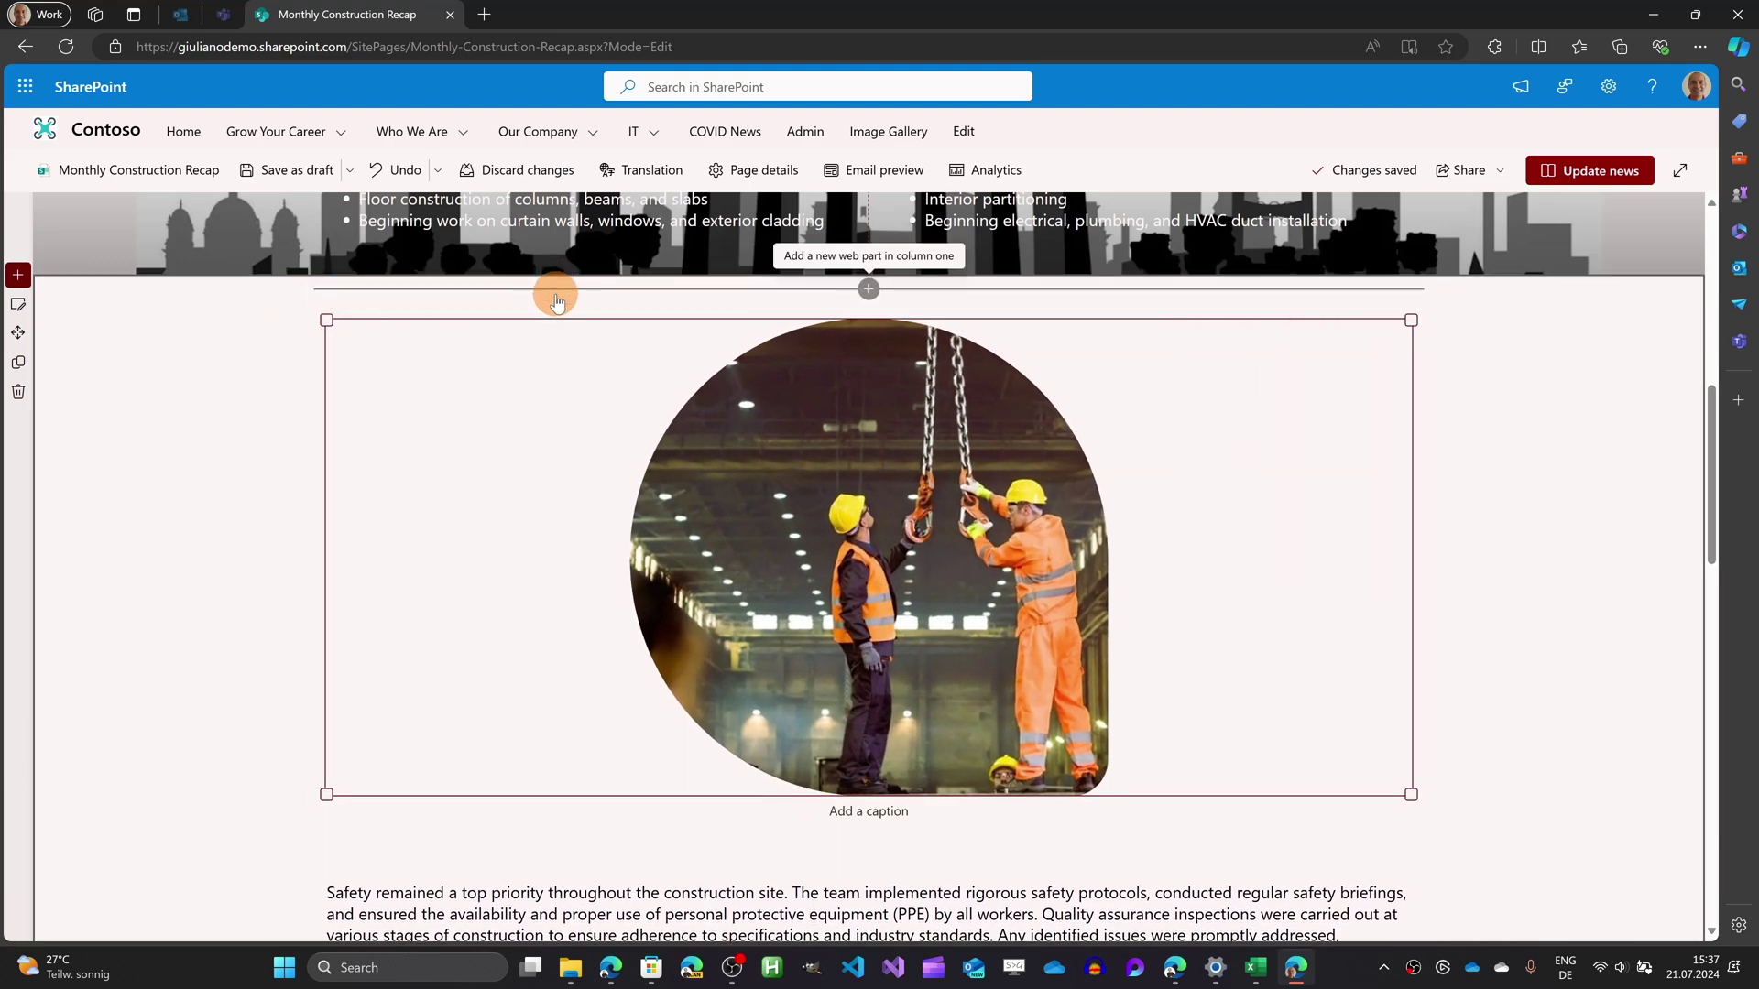
{"action": "left_click", "coordinate": [570, 346]}
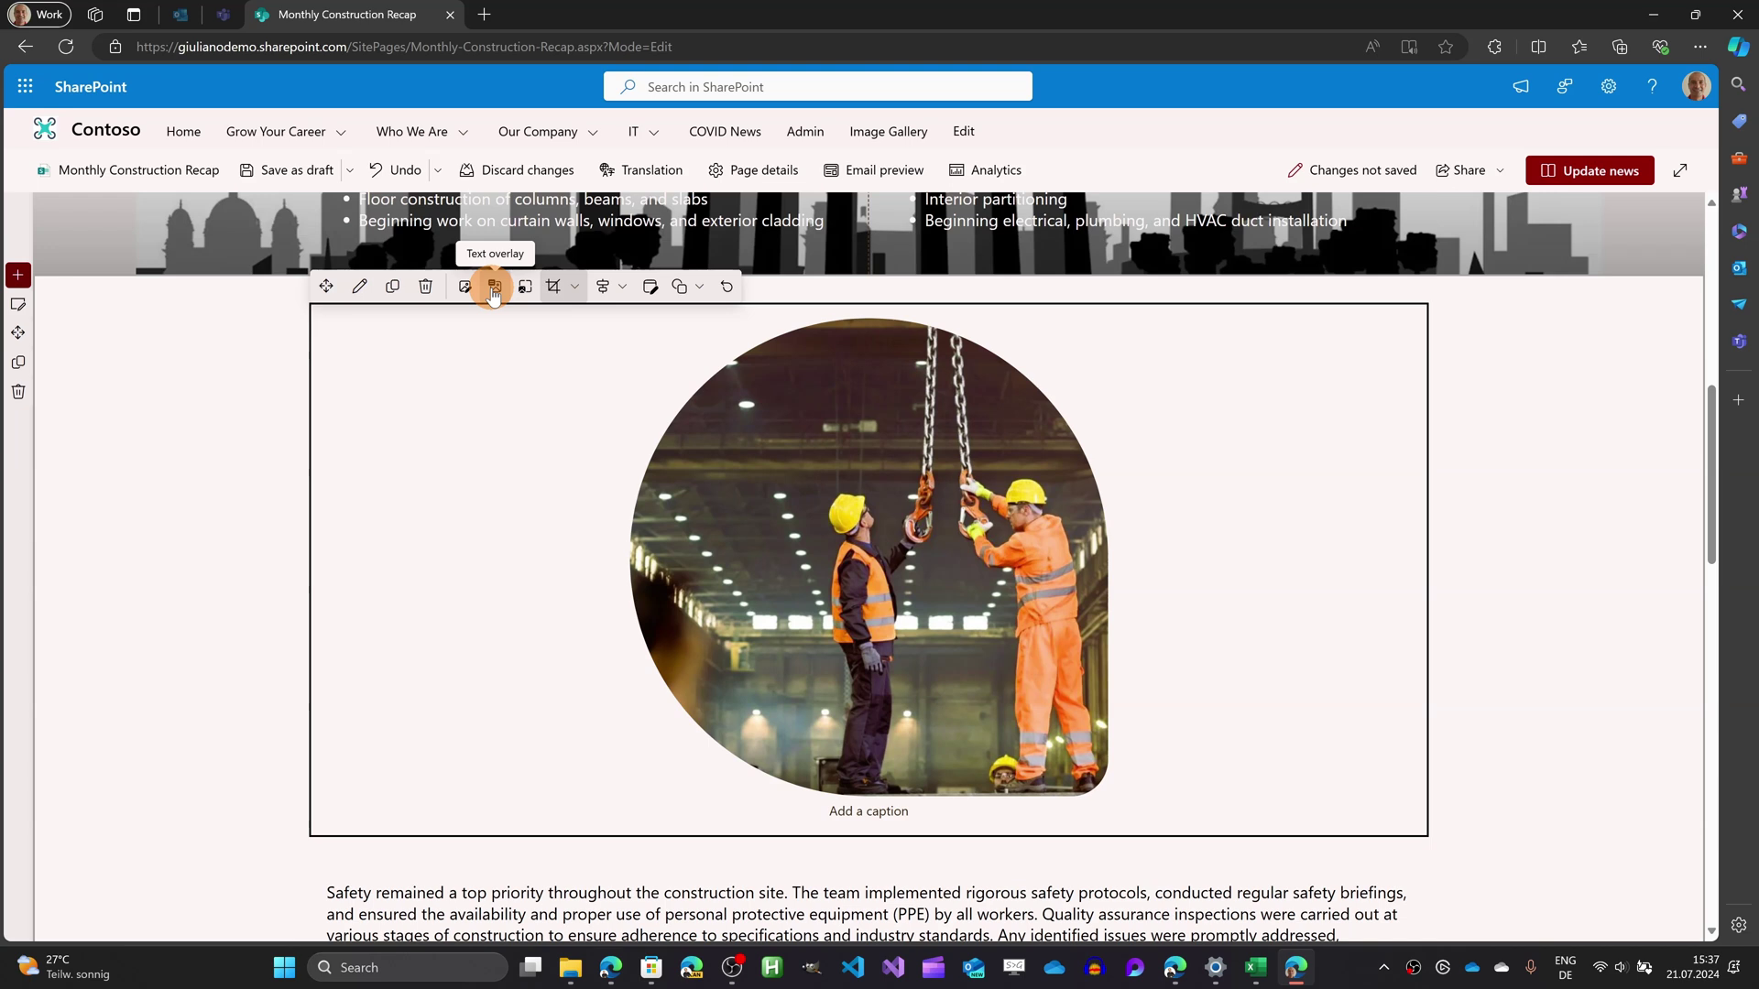
Add a text overlay at the top of the photo reading 'Builders'
{"action": "left_click", "coordinate": [493, 288]}
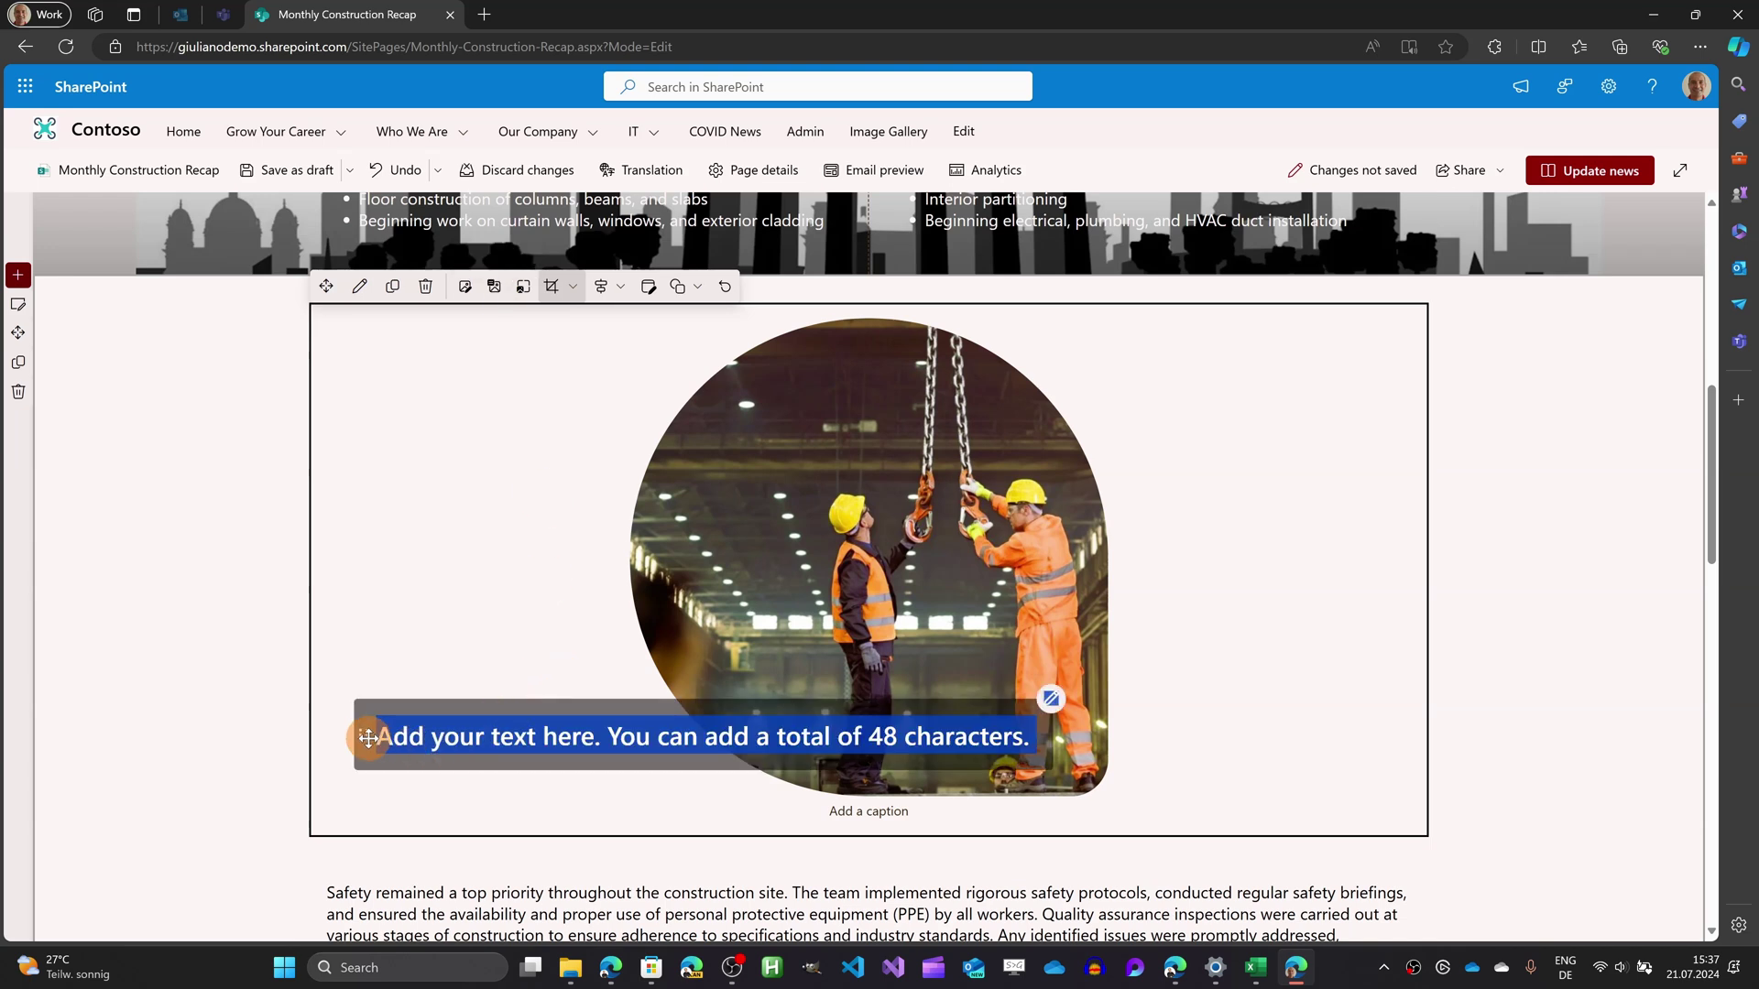
{"action": "left_click_drag", "start_coordinate": [368, 738], "coordinate": [580, 388]}
{"action": "left_click", "coordinate": [723, 386]}
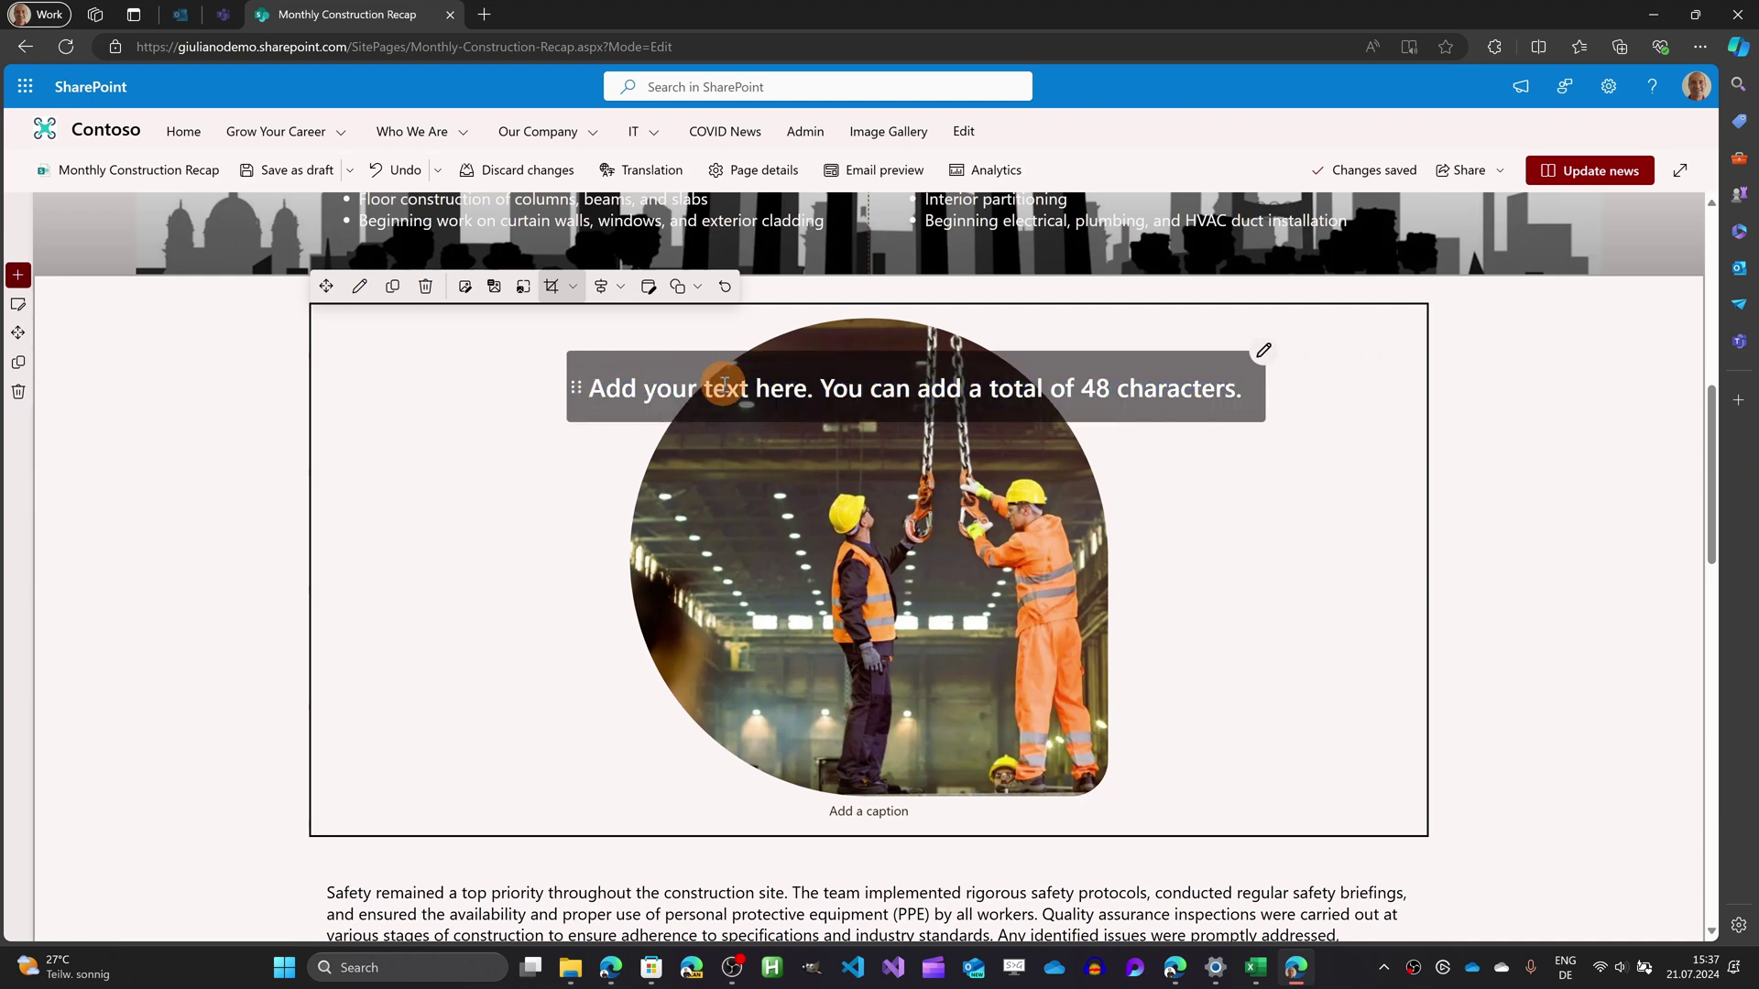
{"action": "type", "text": "Builders"}
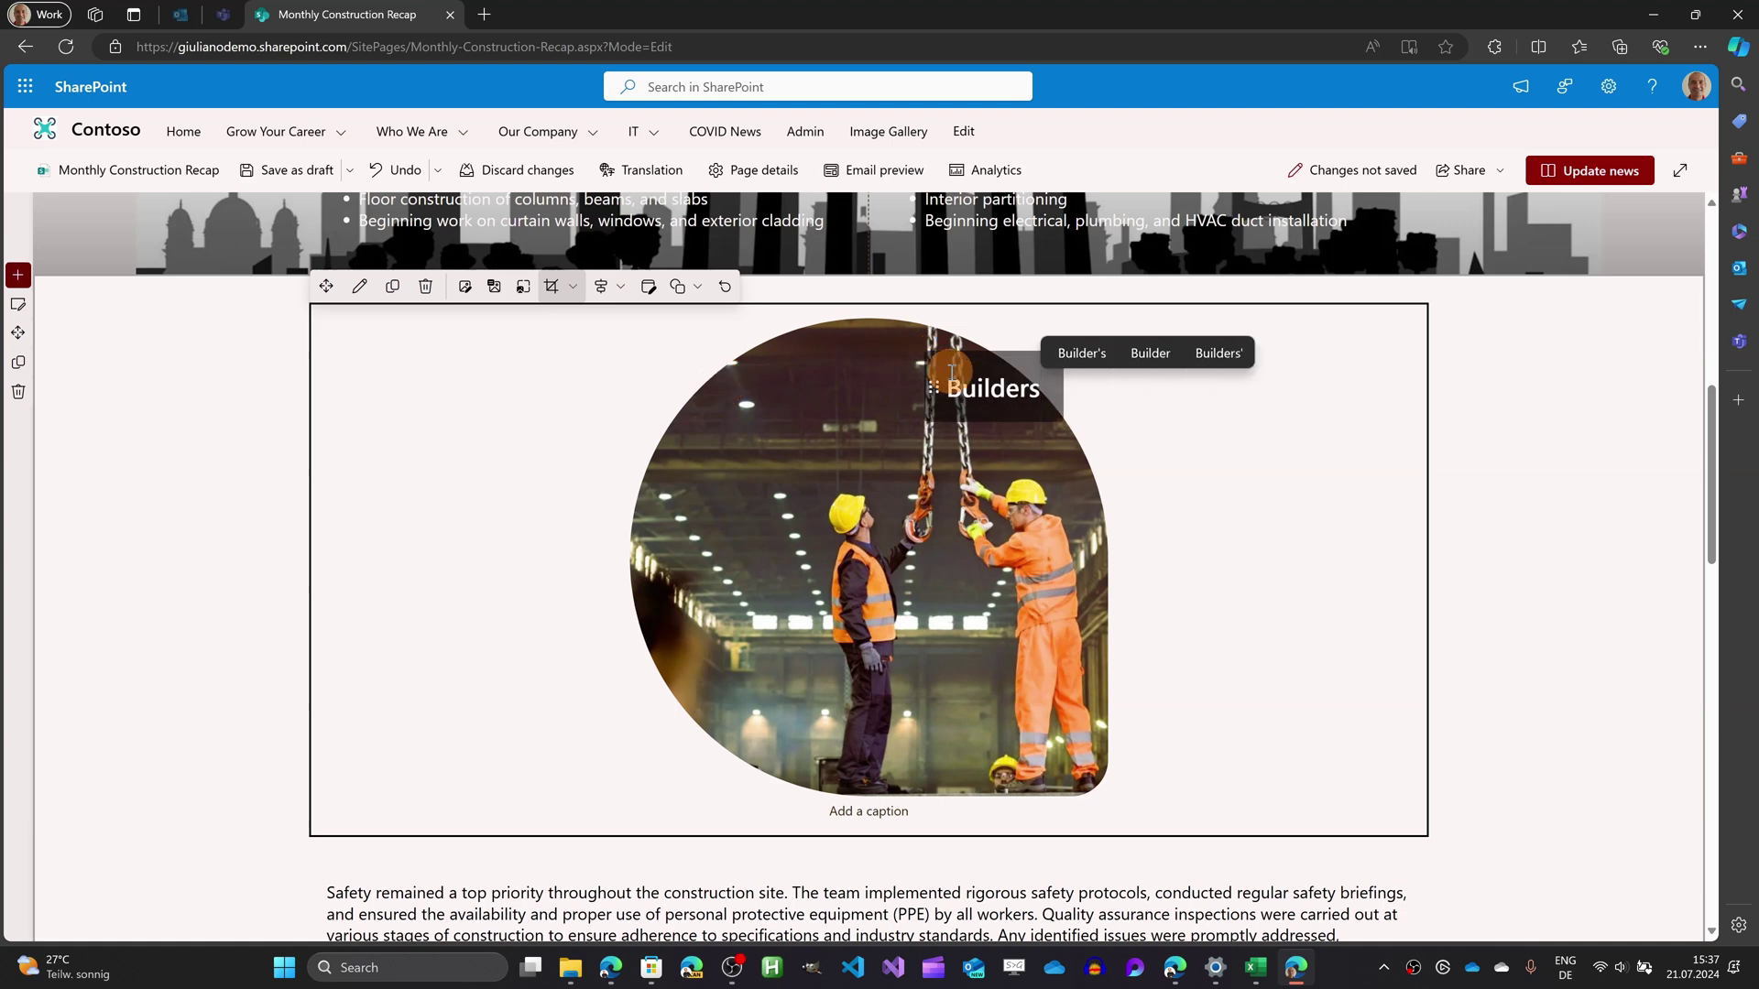
{"action": "mouse_move", "coordinate": [934, 387]}
{"action": "left_mouse_down"}
{"action": "mouse_move", "coordinate": [765, 381]}
{"action": "mouse_move", "coordinate": [780, 382]}
{"action": "left_mouse_up"}
Make the Builders text bold, size 32, dark red on a white box at opacity 47
{"action": "left_click", "coordinate": [901, 352]}
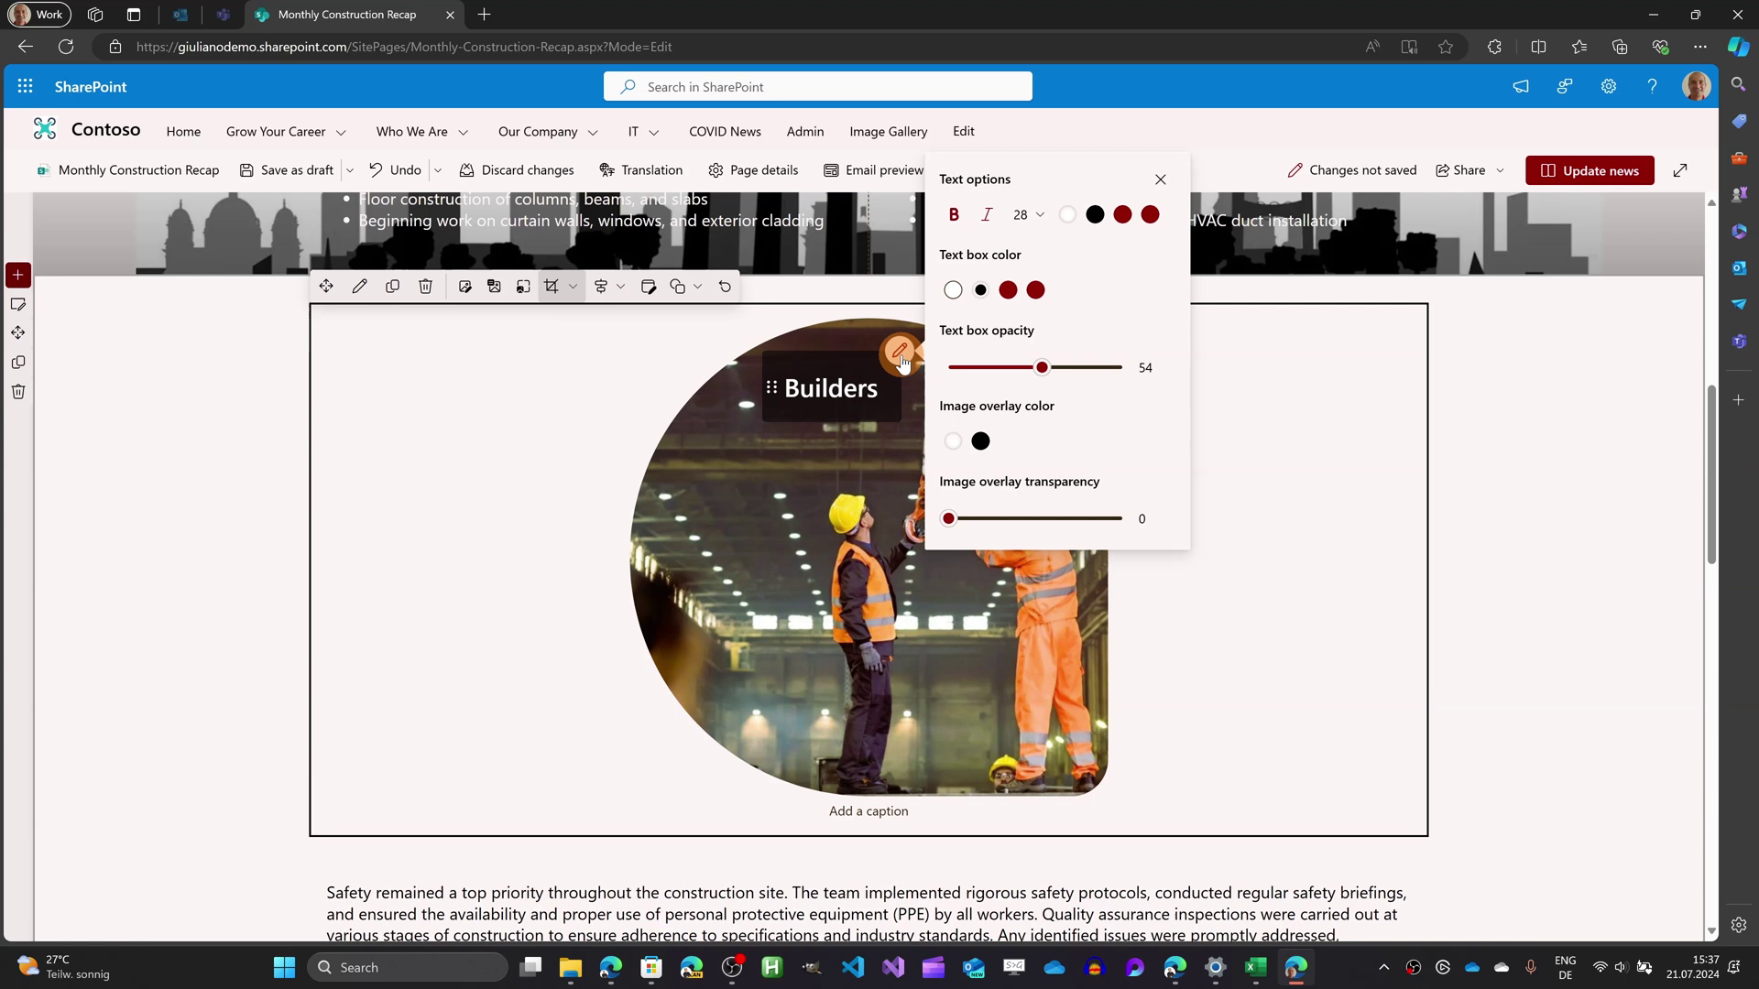
{"action": "left_click", "coordinate": [950, 216]}
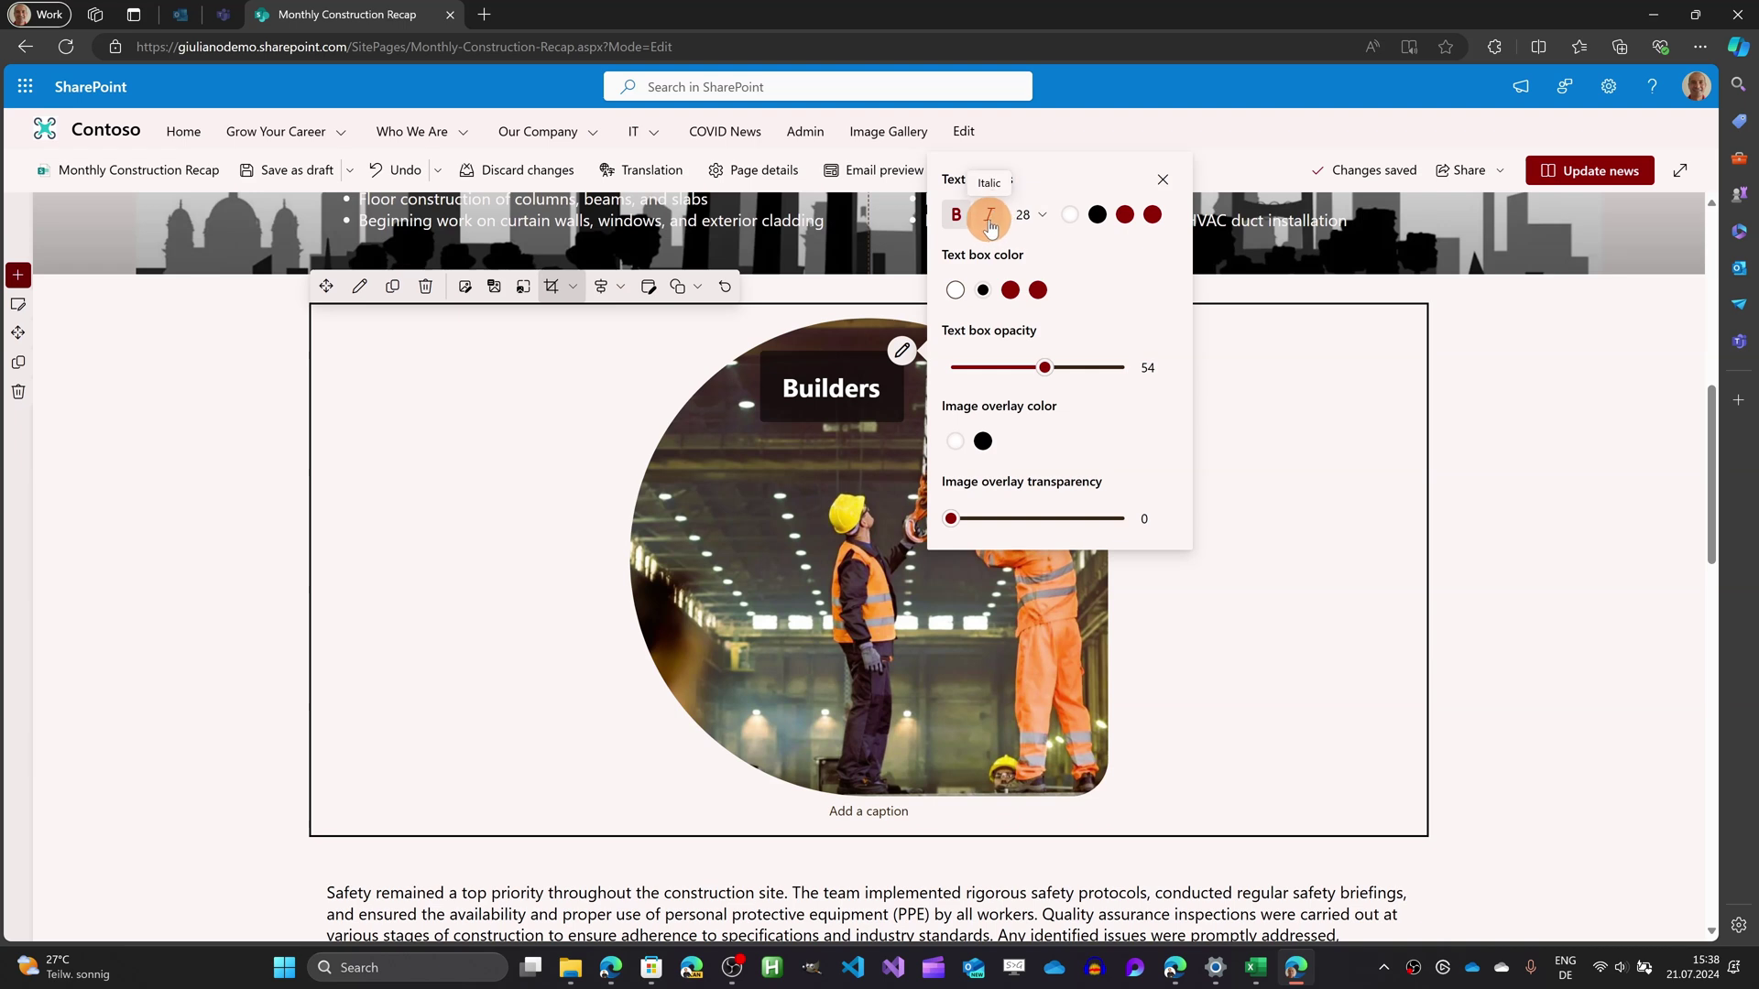
{"action": "left_click", "coordinate": [1030, 214]}
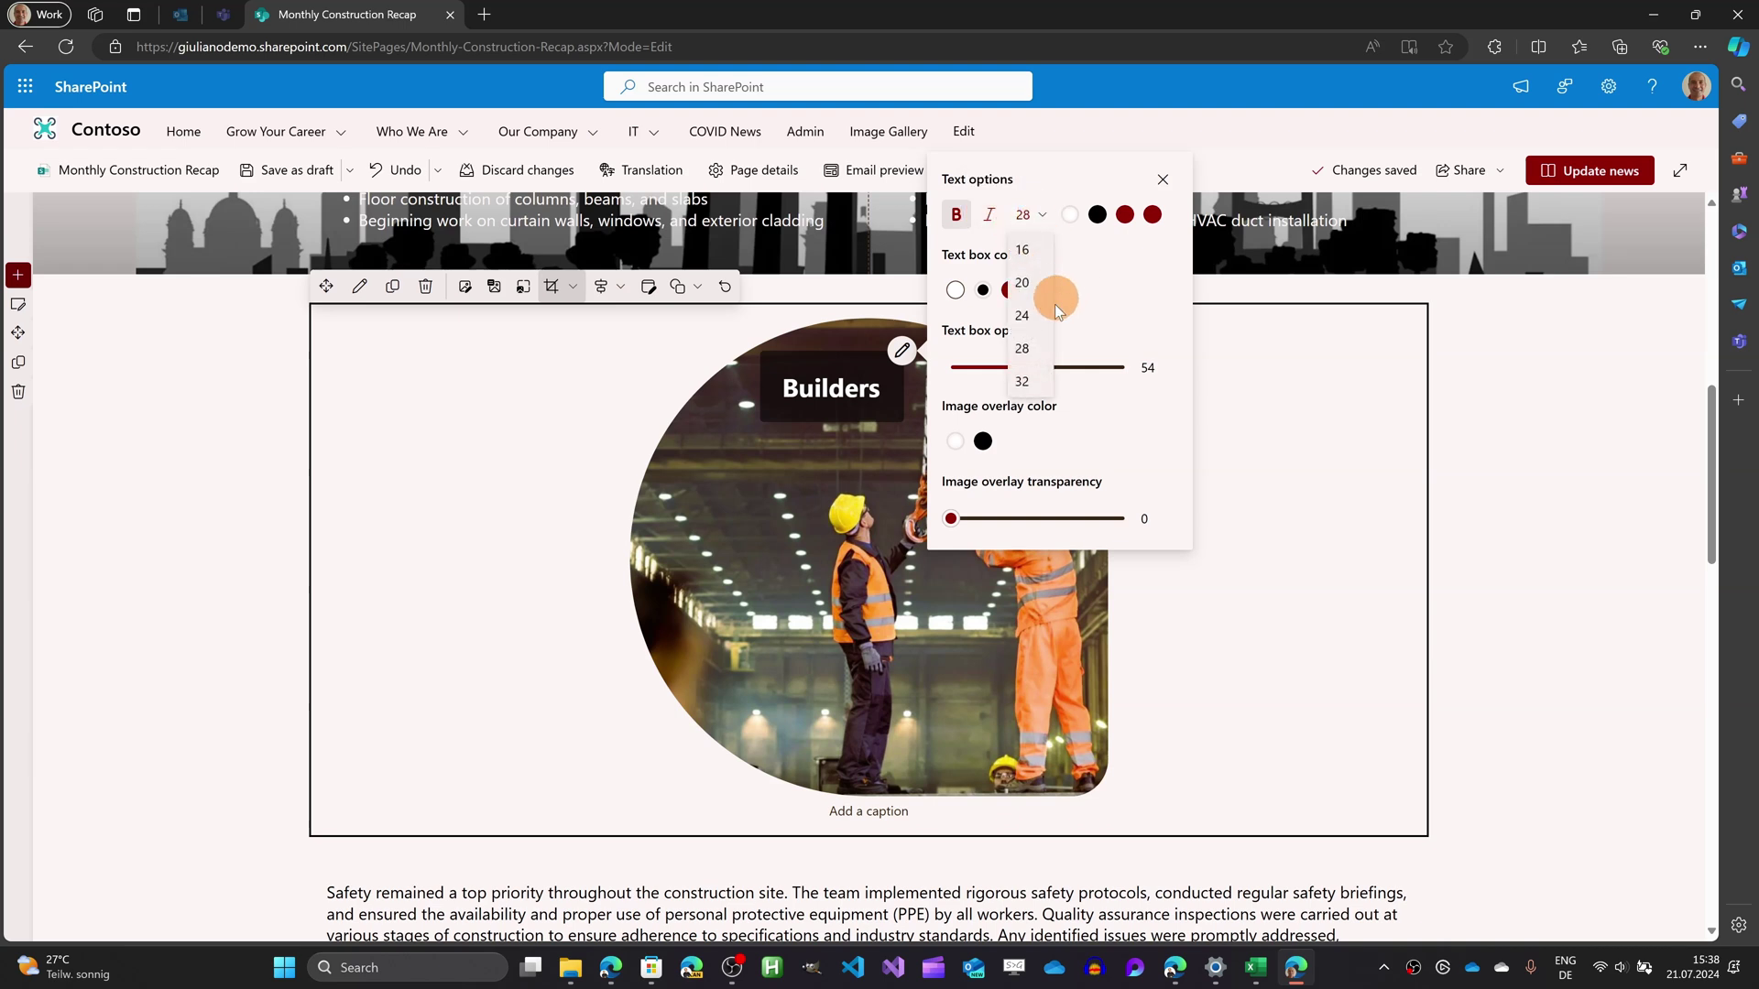
{"action": "left_click", "coordinate": [1022, 381]}
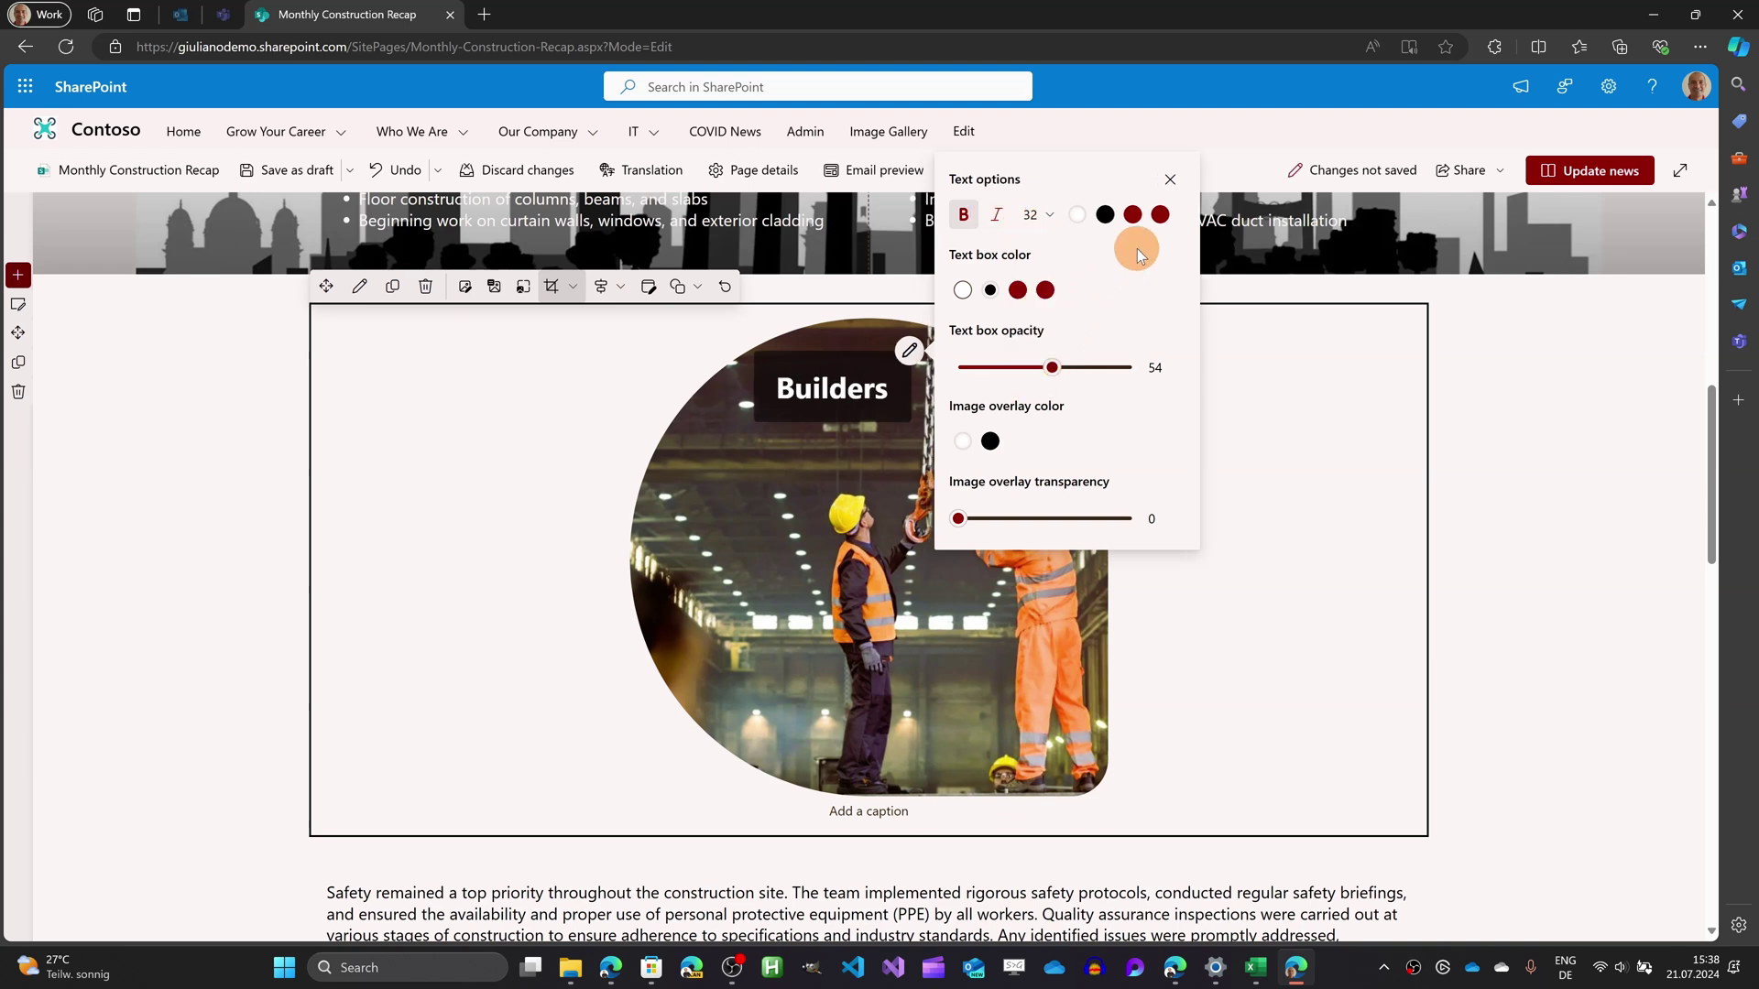
{"action": "left_click", "coordinate": [1134, 217]}
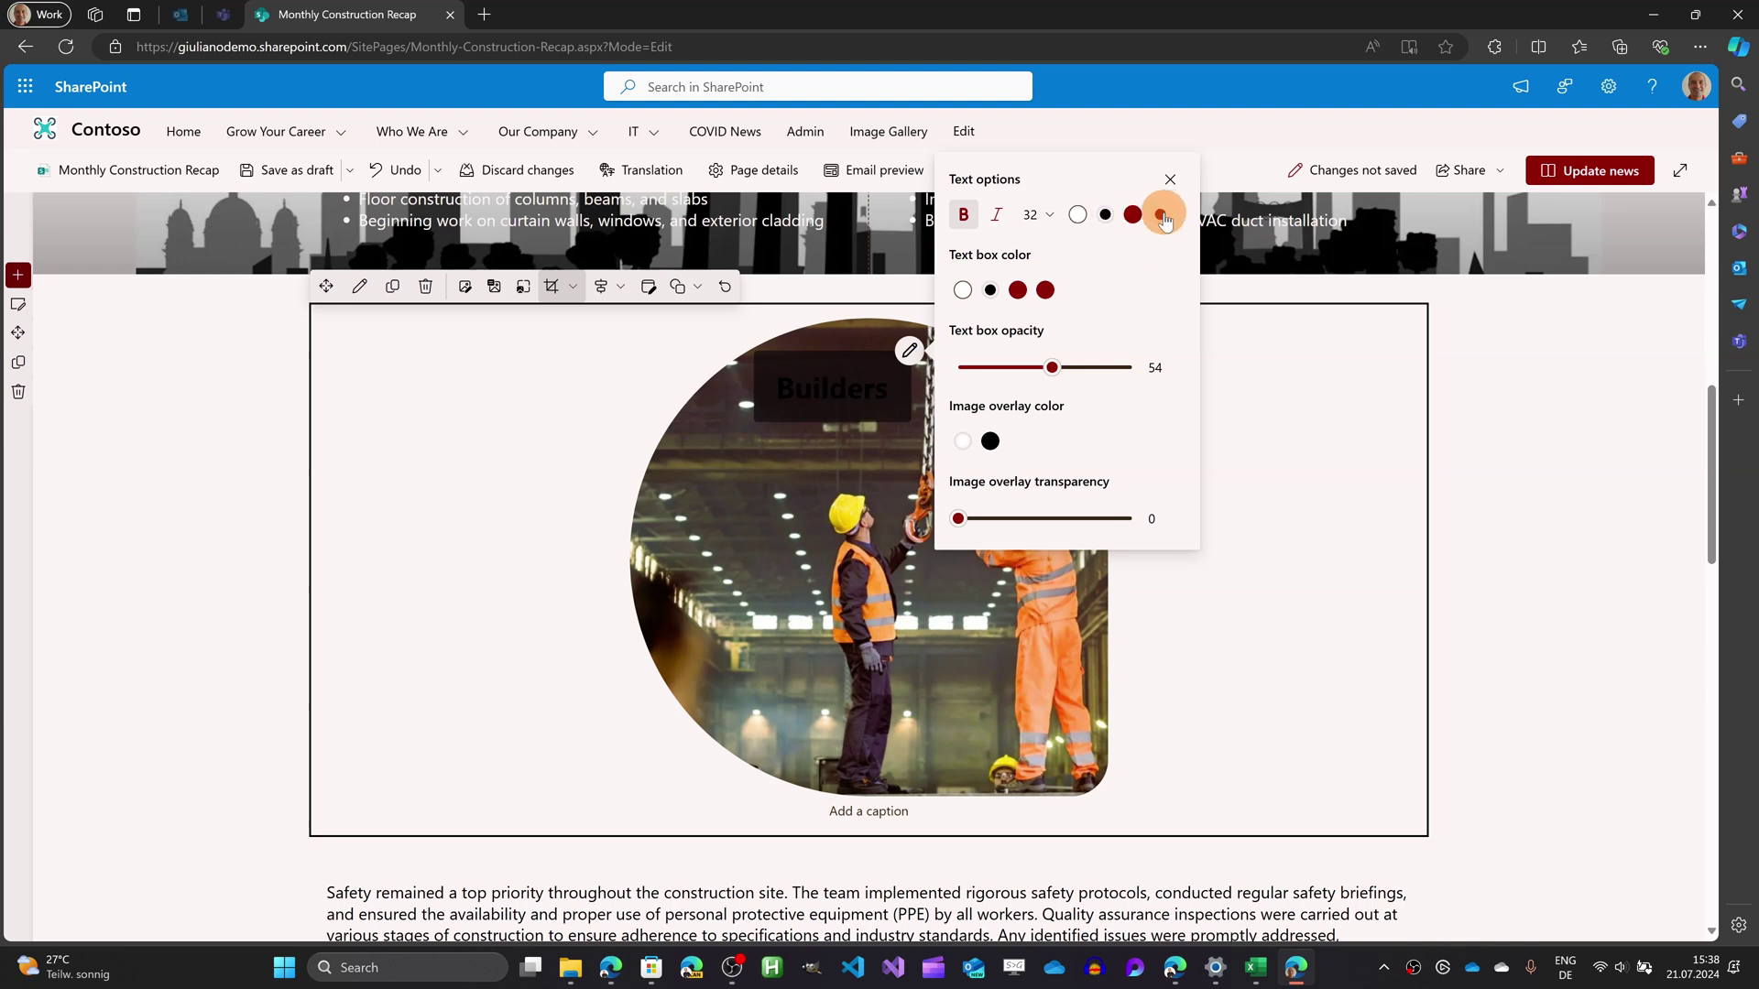
{"action": "left_click", "coordinate": [1160, 215]}
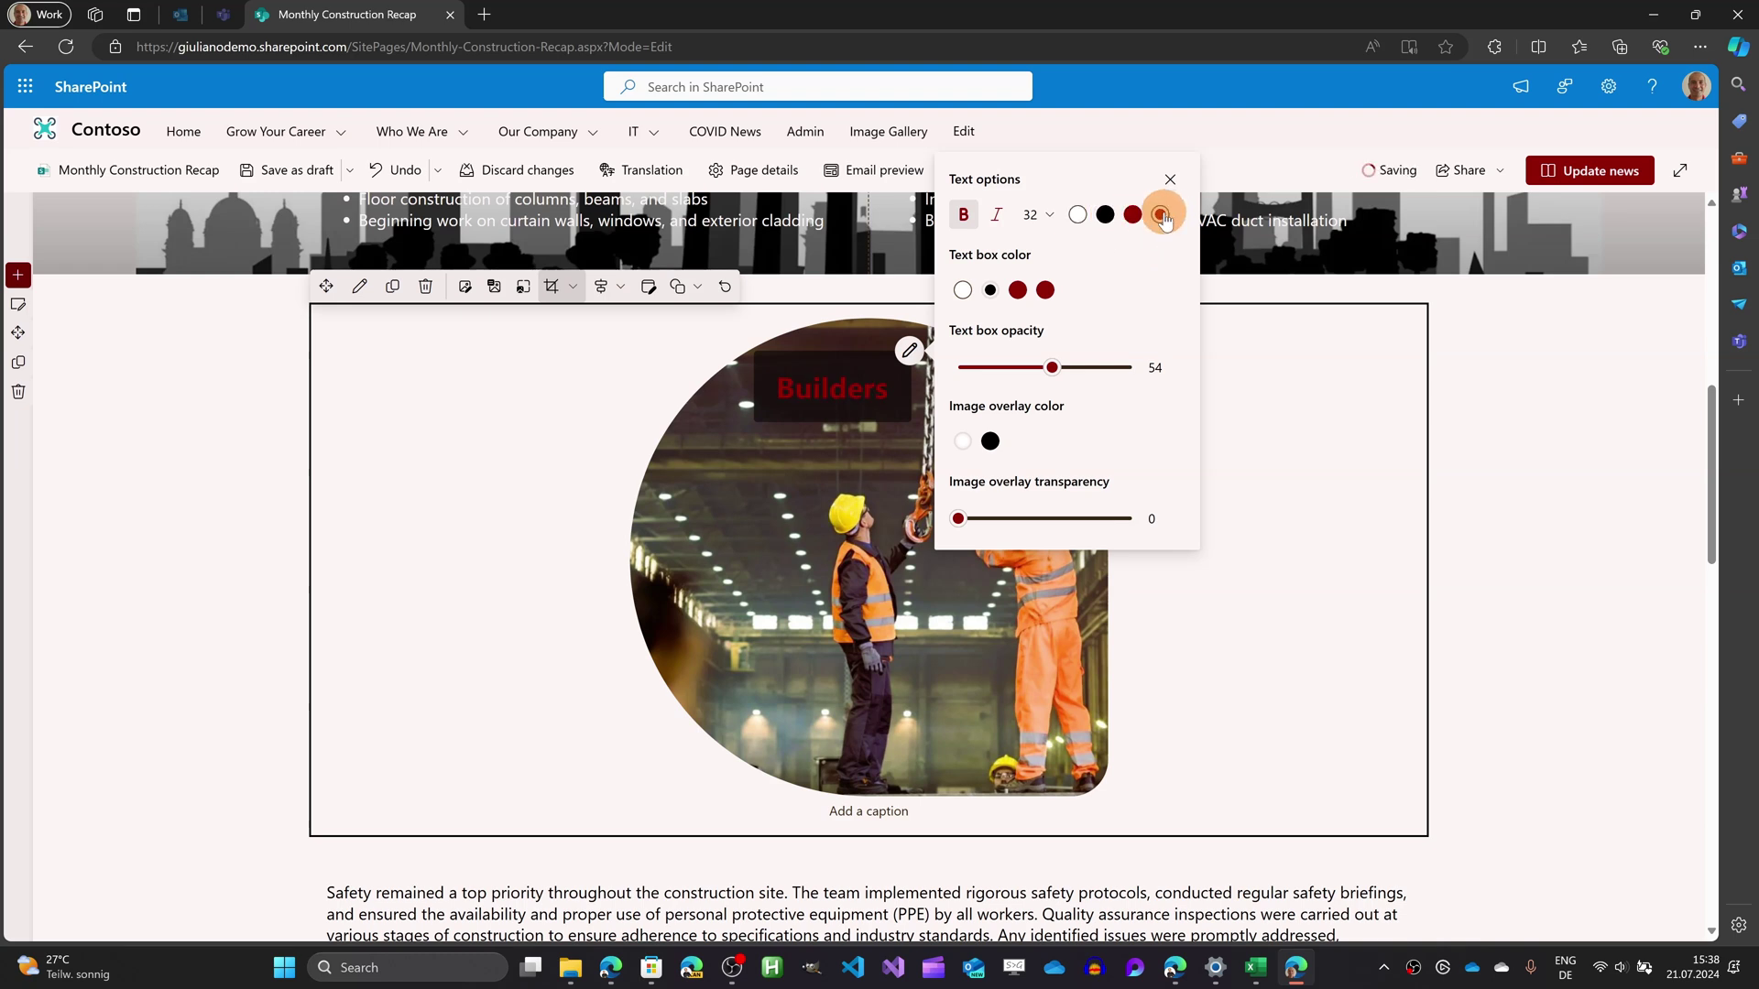
{"action": "left_click", "coordinate": [969, 292]}
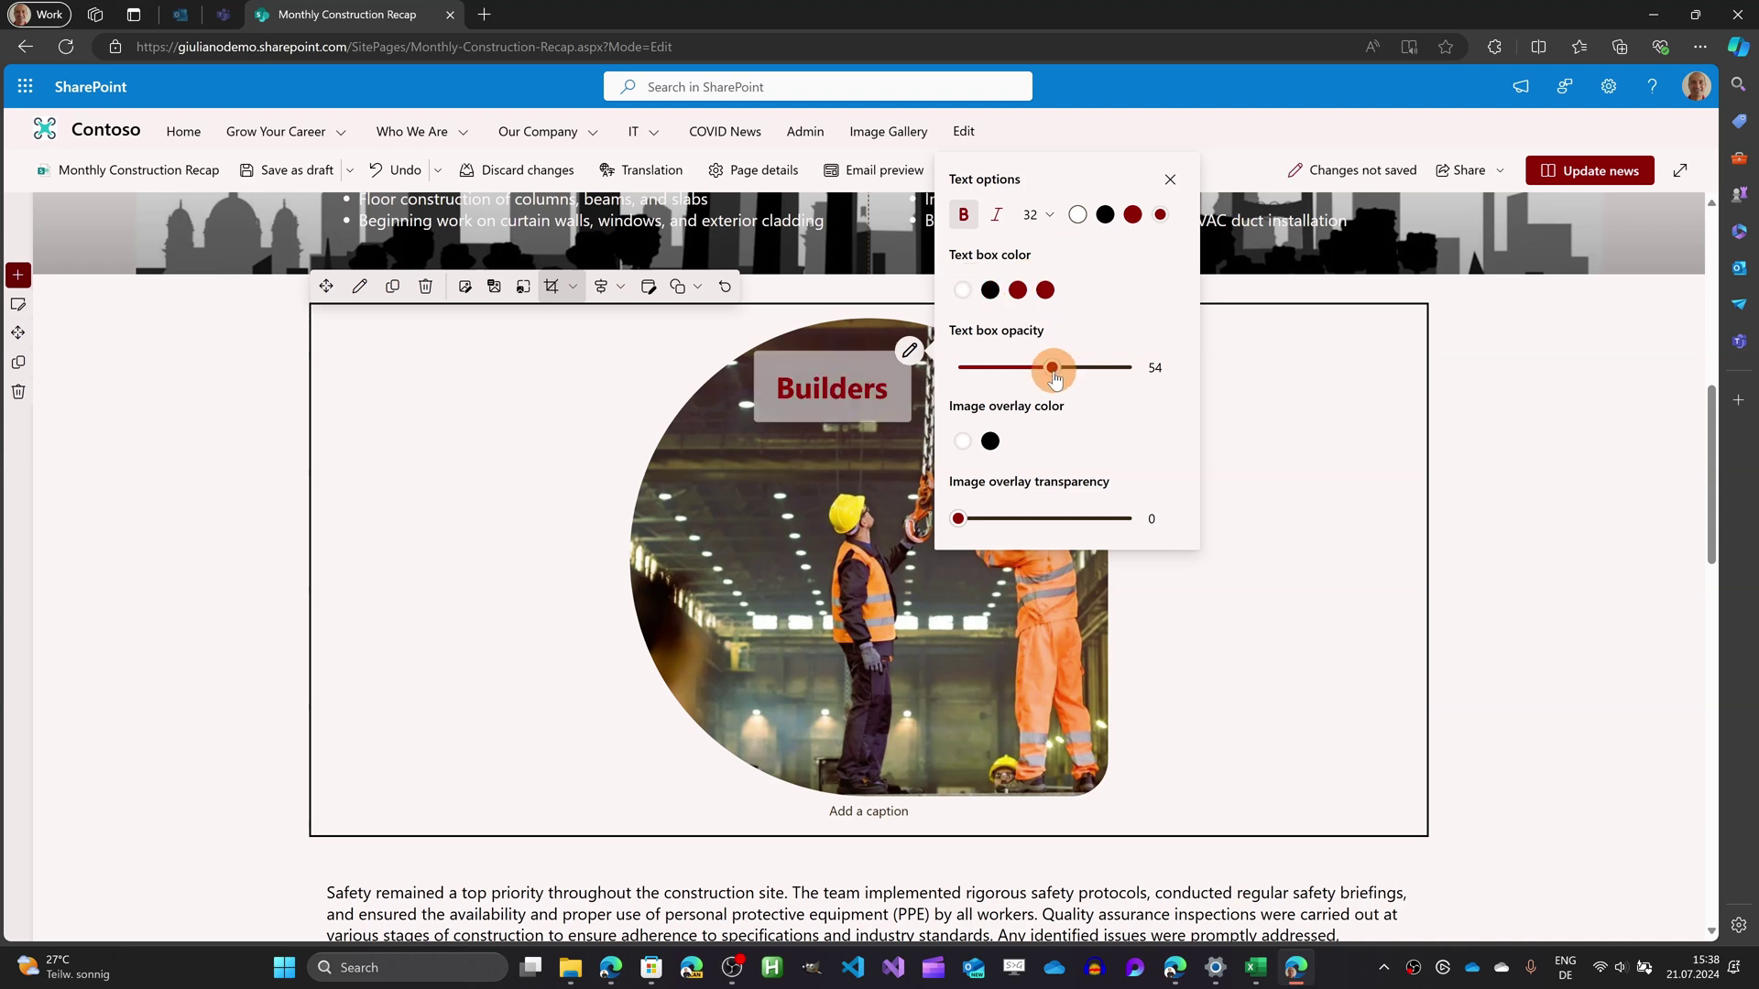
{"action": "left_click_drag", "start_coordinate": [1051, 367], "coordinate": [1039, 368]}
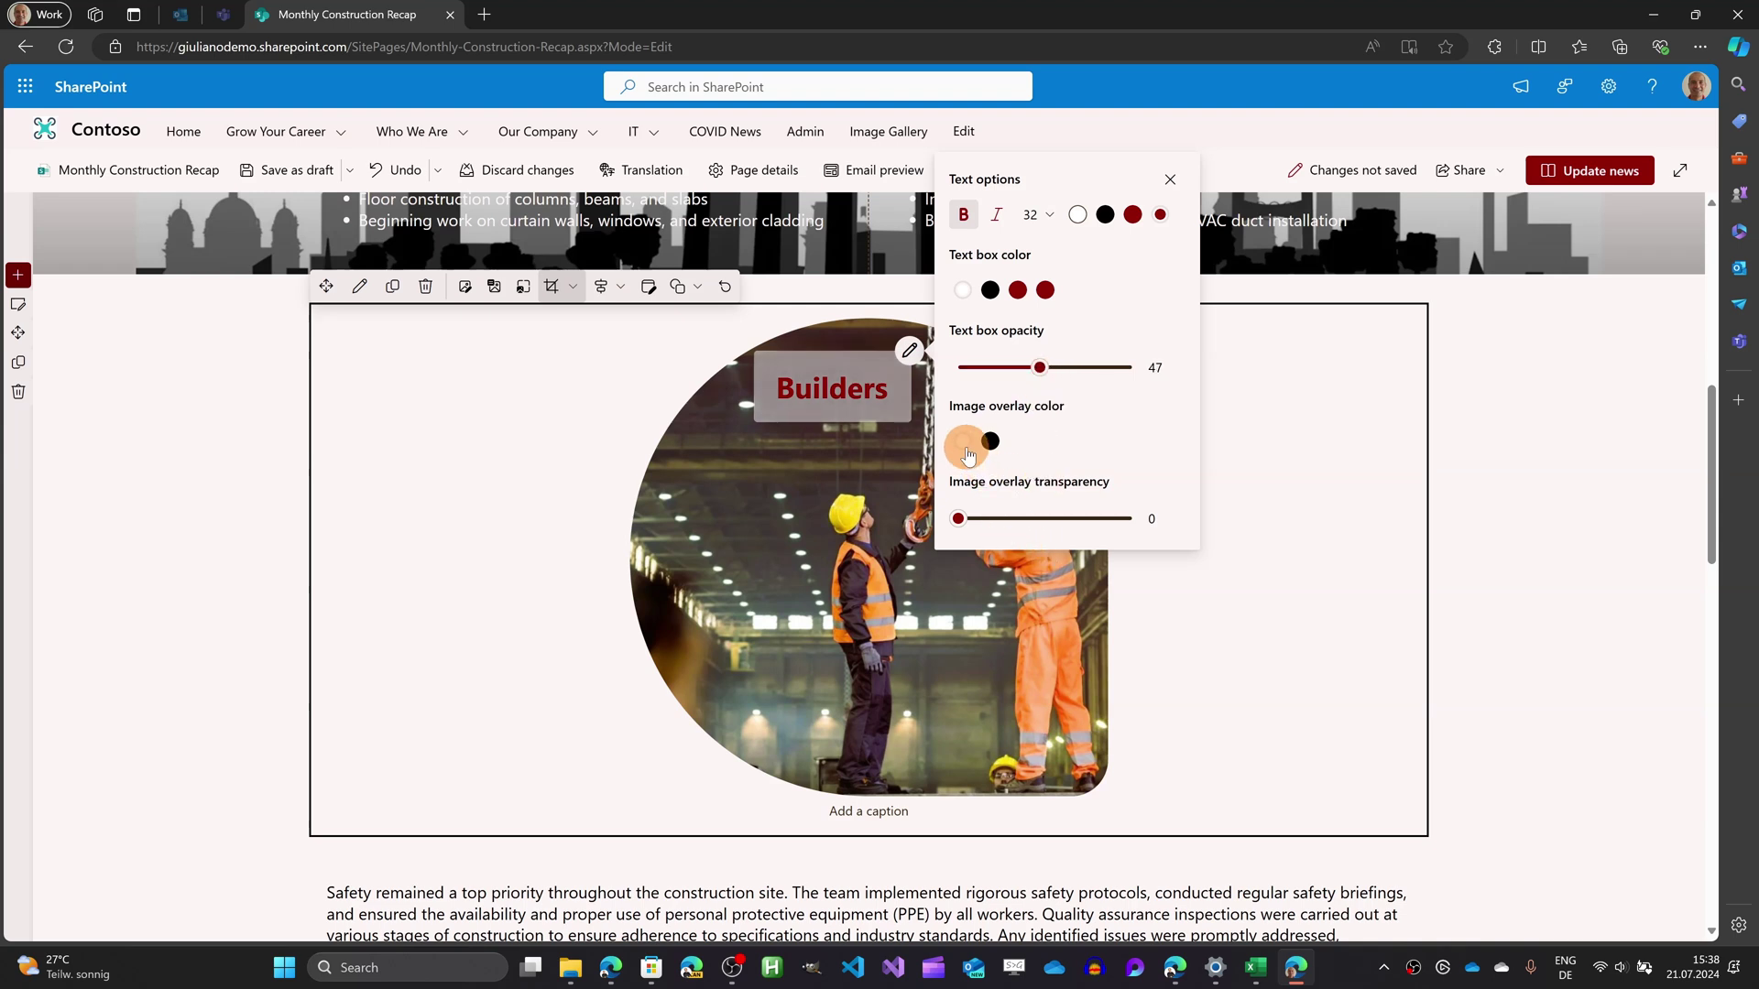
Set a black image overlay with transparency 2 and close the formatting options
{"action": "left_click", "coordinate": [991, 444]}
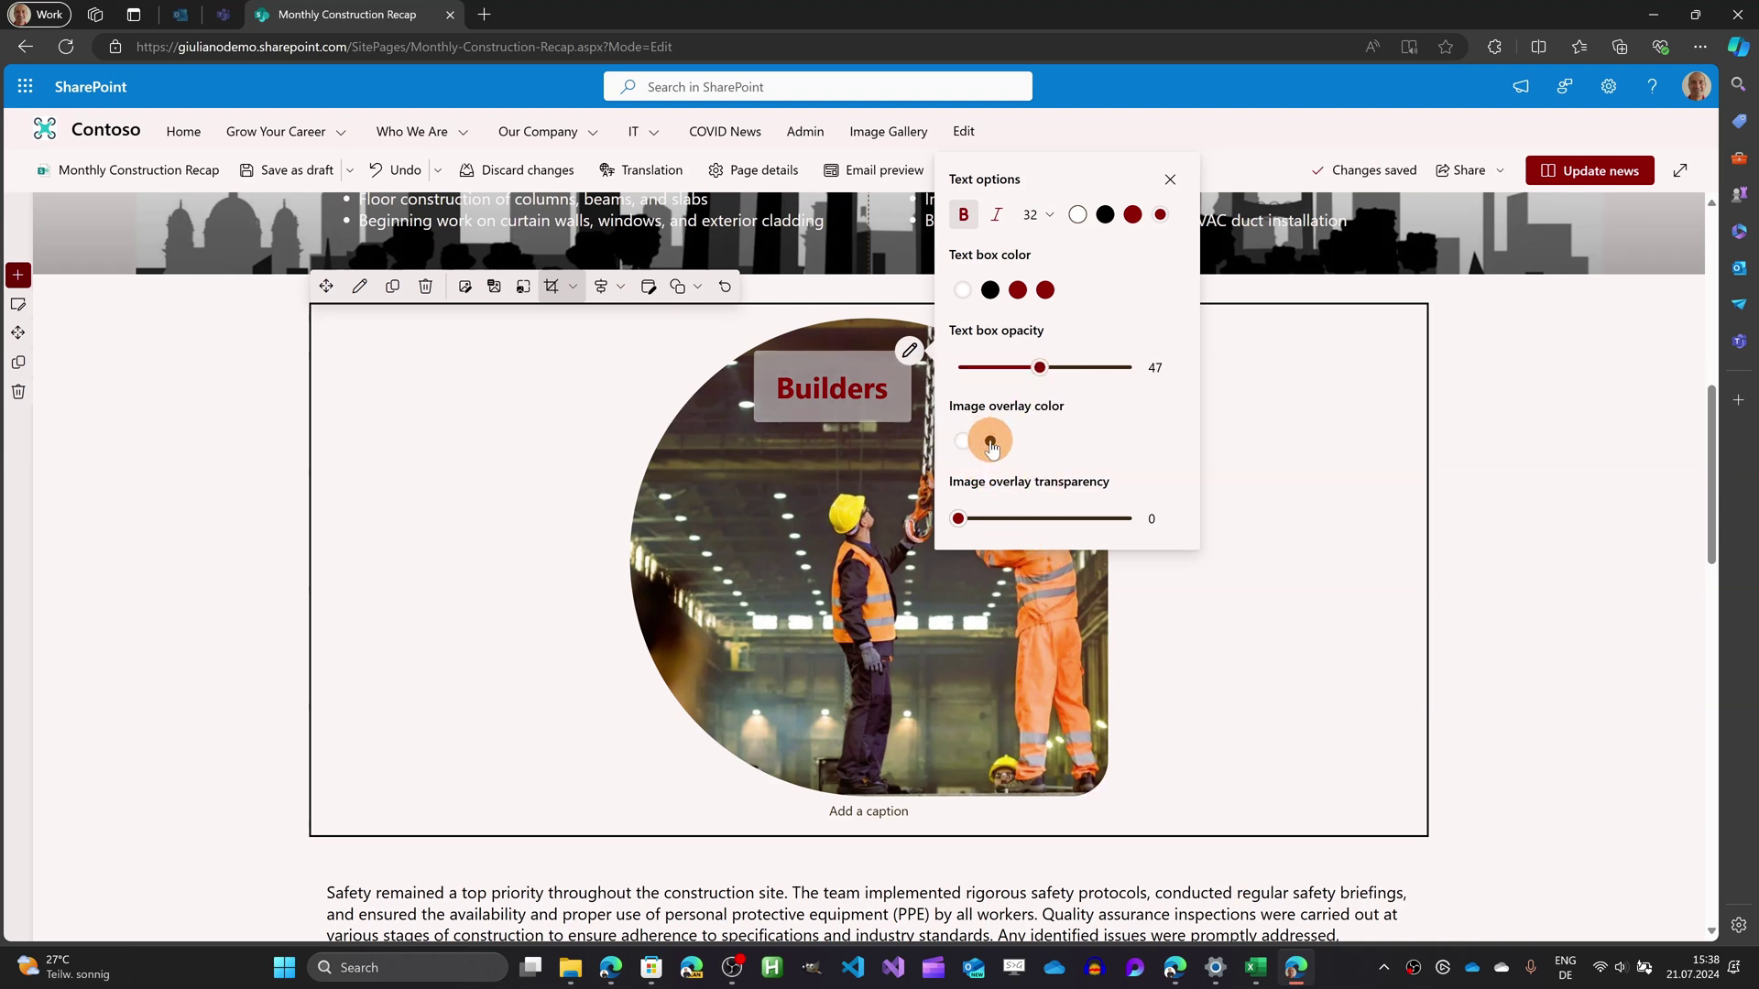
{"action": "mouse_move", "coordinate": [959, 519]}
{"action": "left_mouse_down"}
{"action": "mouse_move", "coordinate": [1048, 520]}
{"action": "mouse_move", "coordinate": [962, 519]}
{"action": "left_mouse_up"}
{"action": "left_click", "coordinate": [646, 312]}
{"action": "left_click", "coordinate": [1158, 429]}
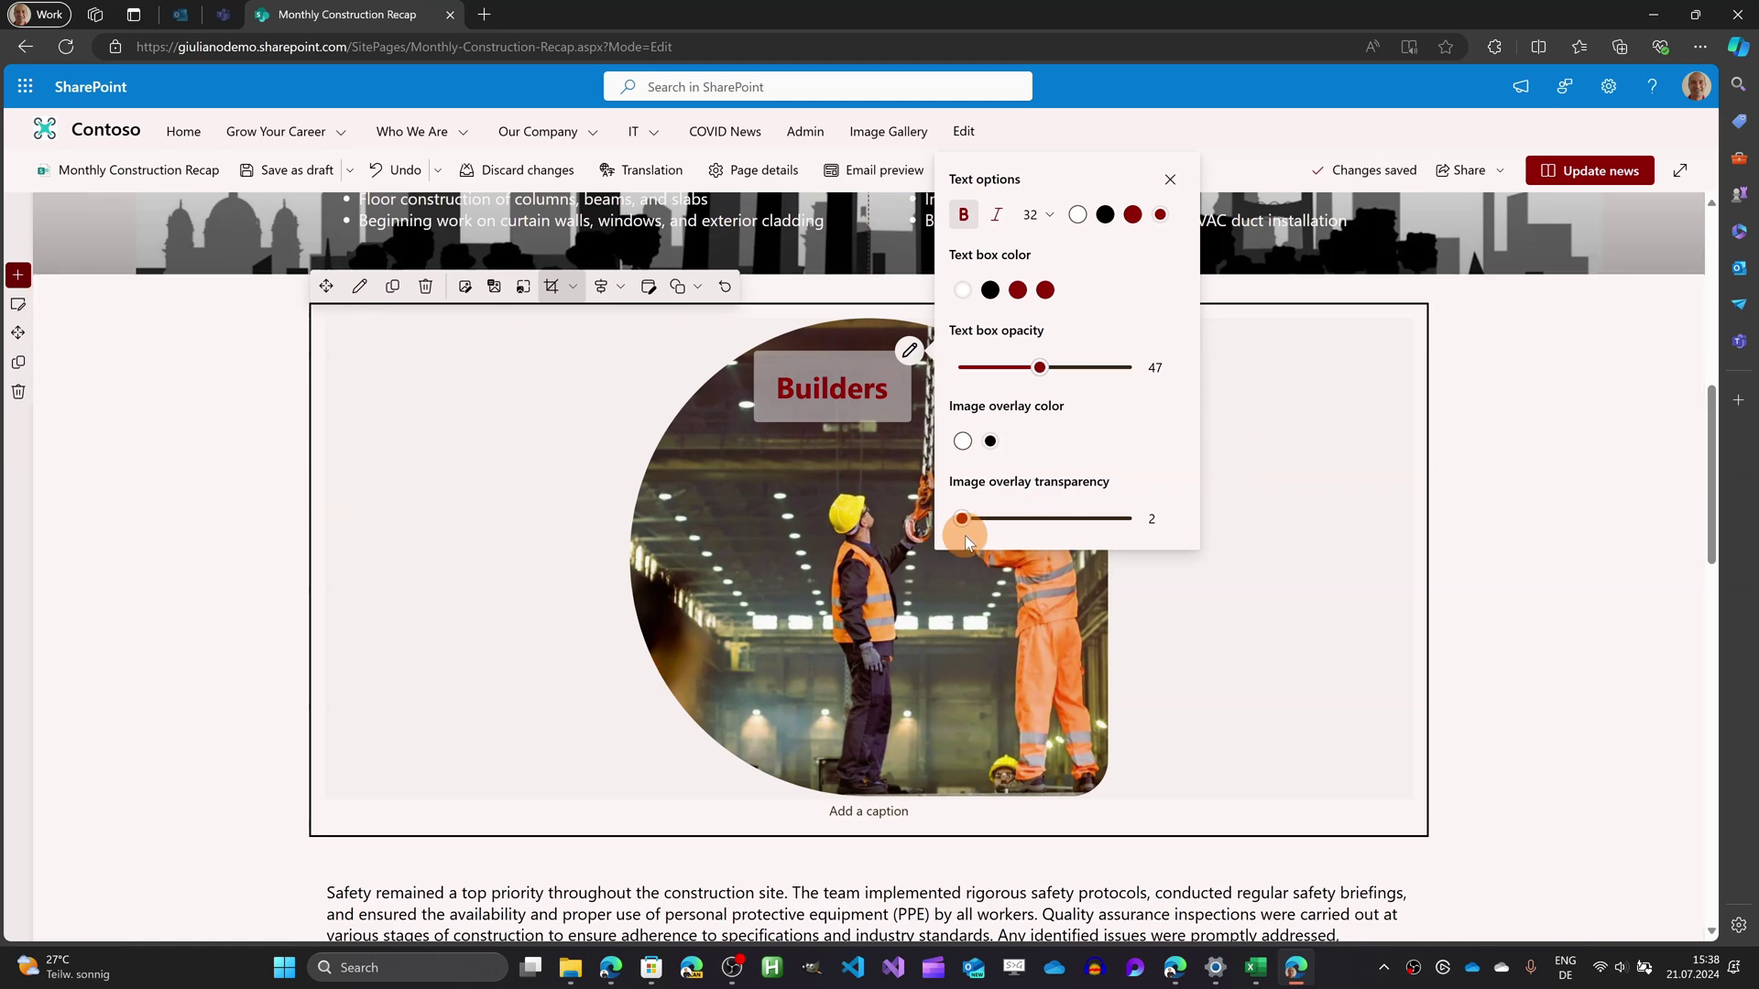
{"action": "left_click", "coordinate": [1170, 179]}
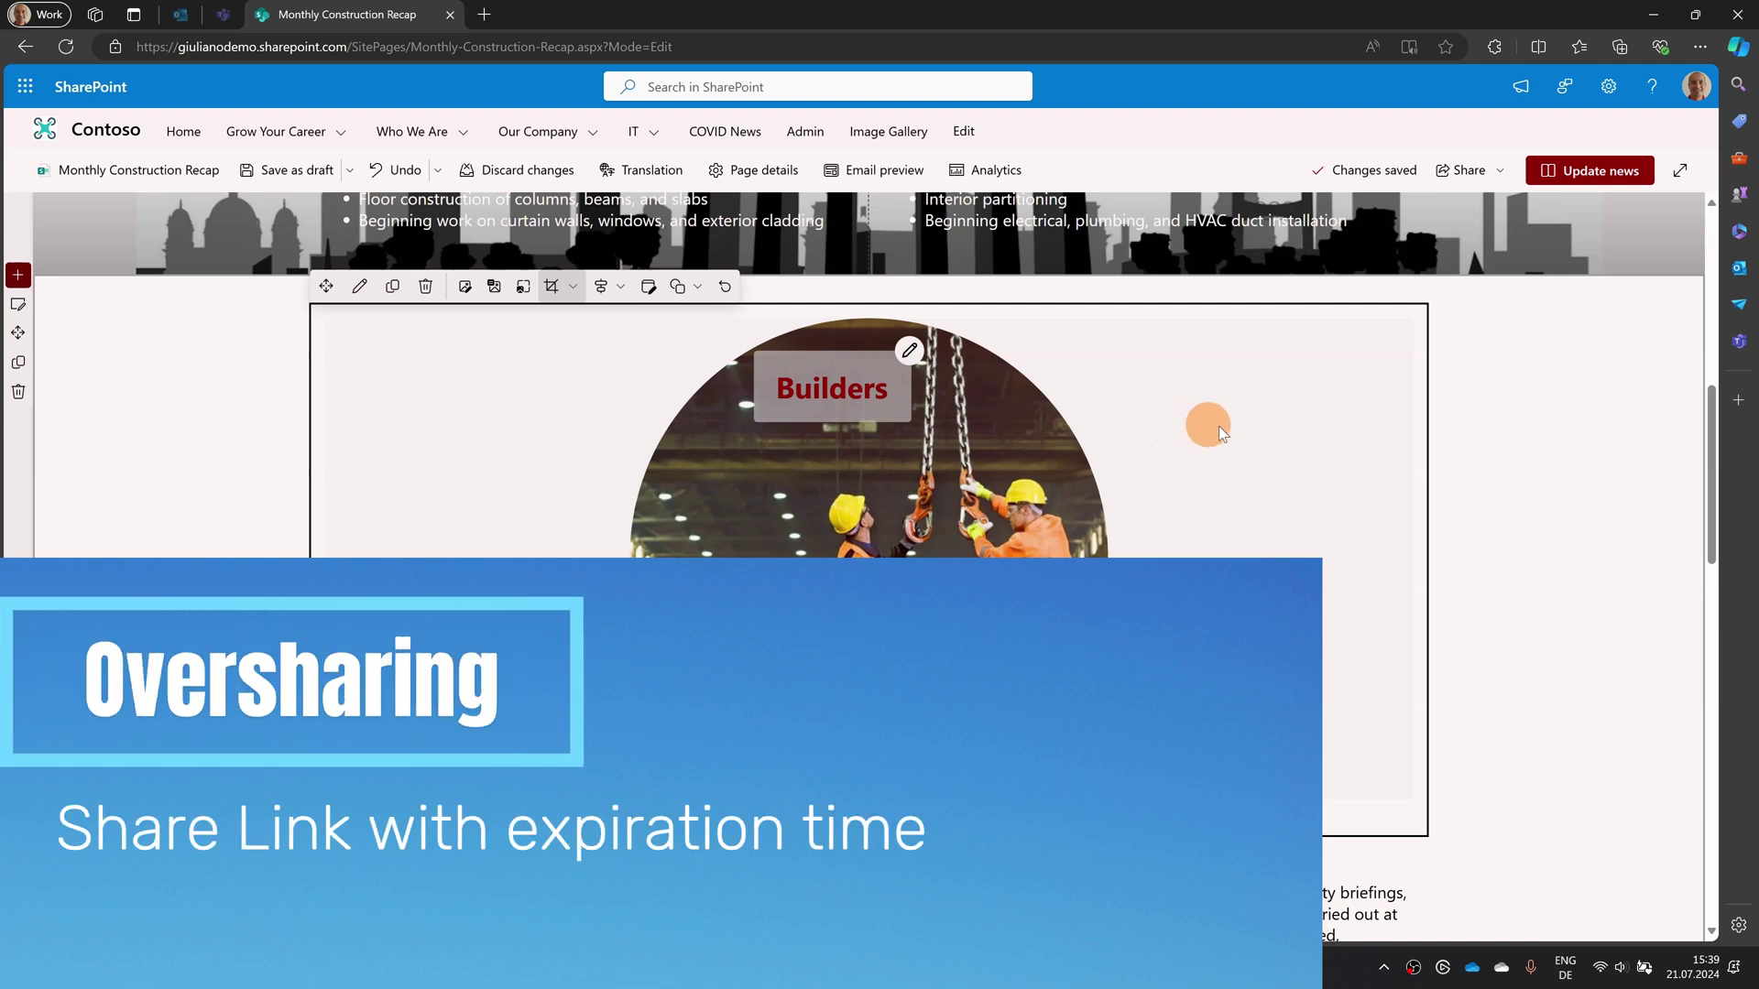
Share the page and keep the sharing link's permission at Can edit
{"action": "left_click", "coordinate": [1481, 172]}
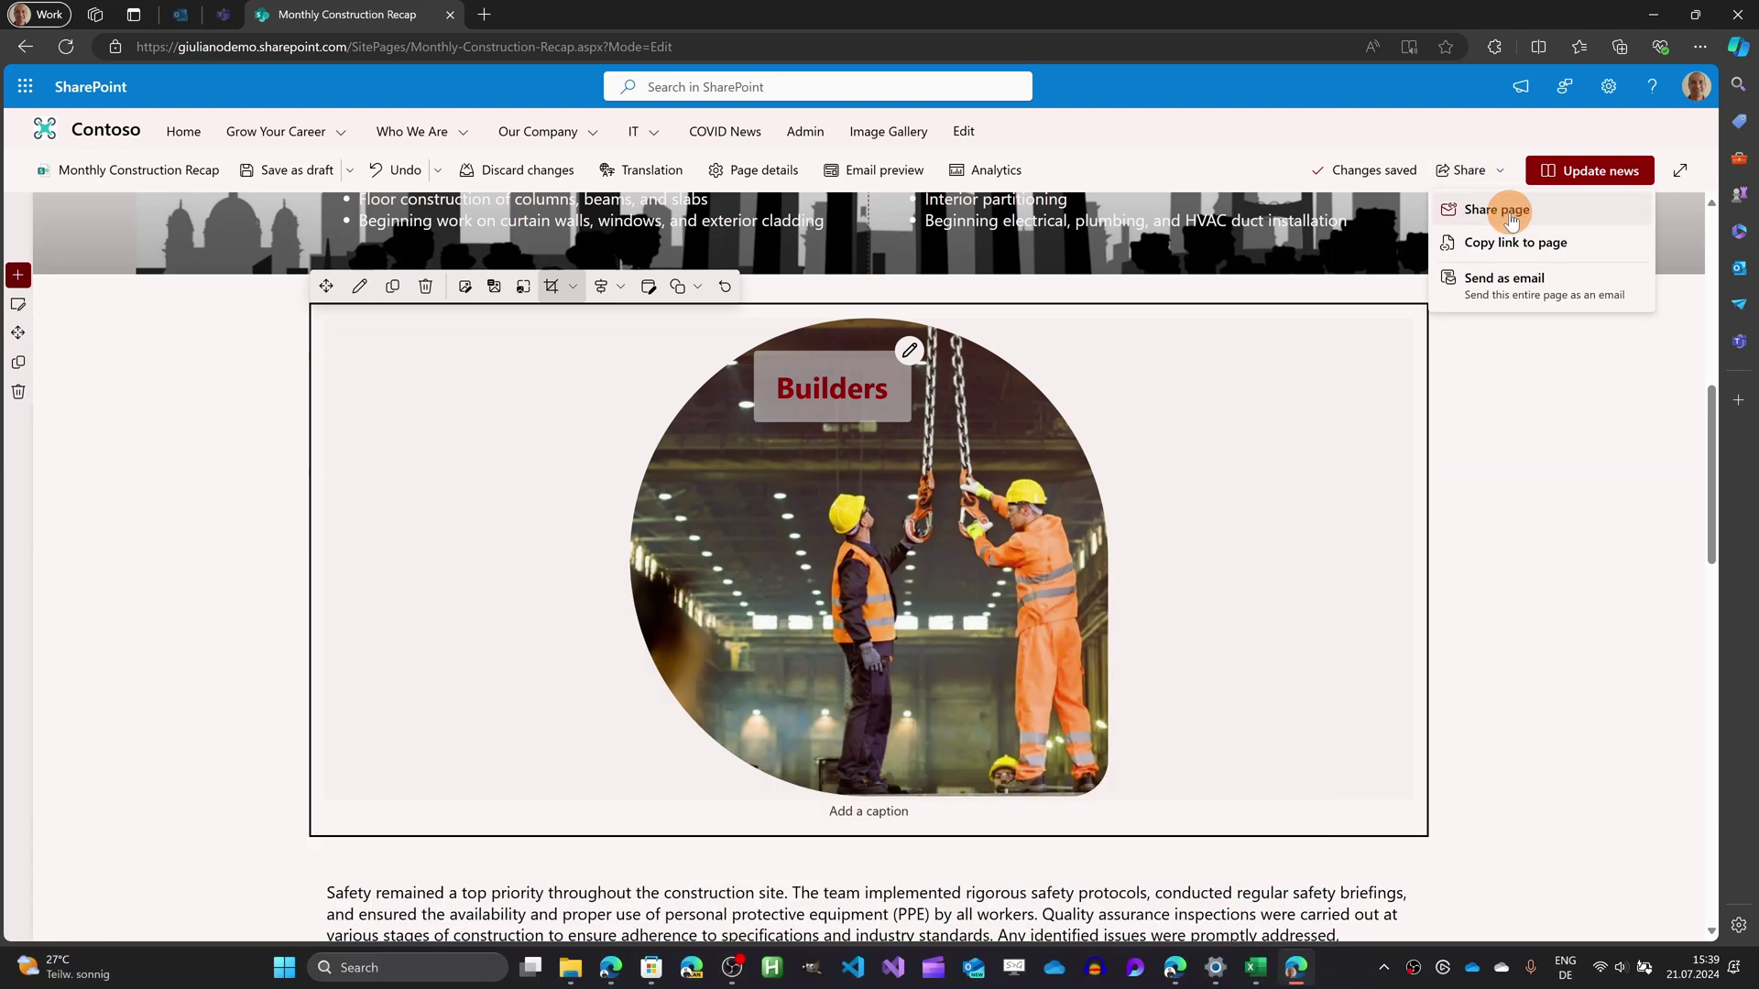
{"action": "left_click", "coordinate": [1499, 211]}
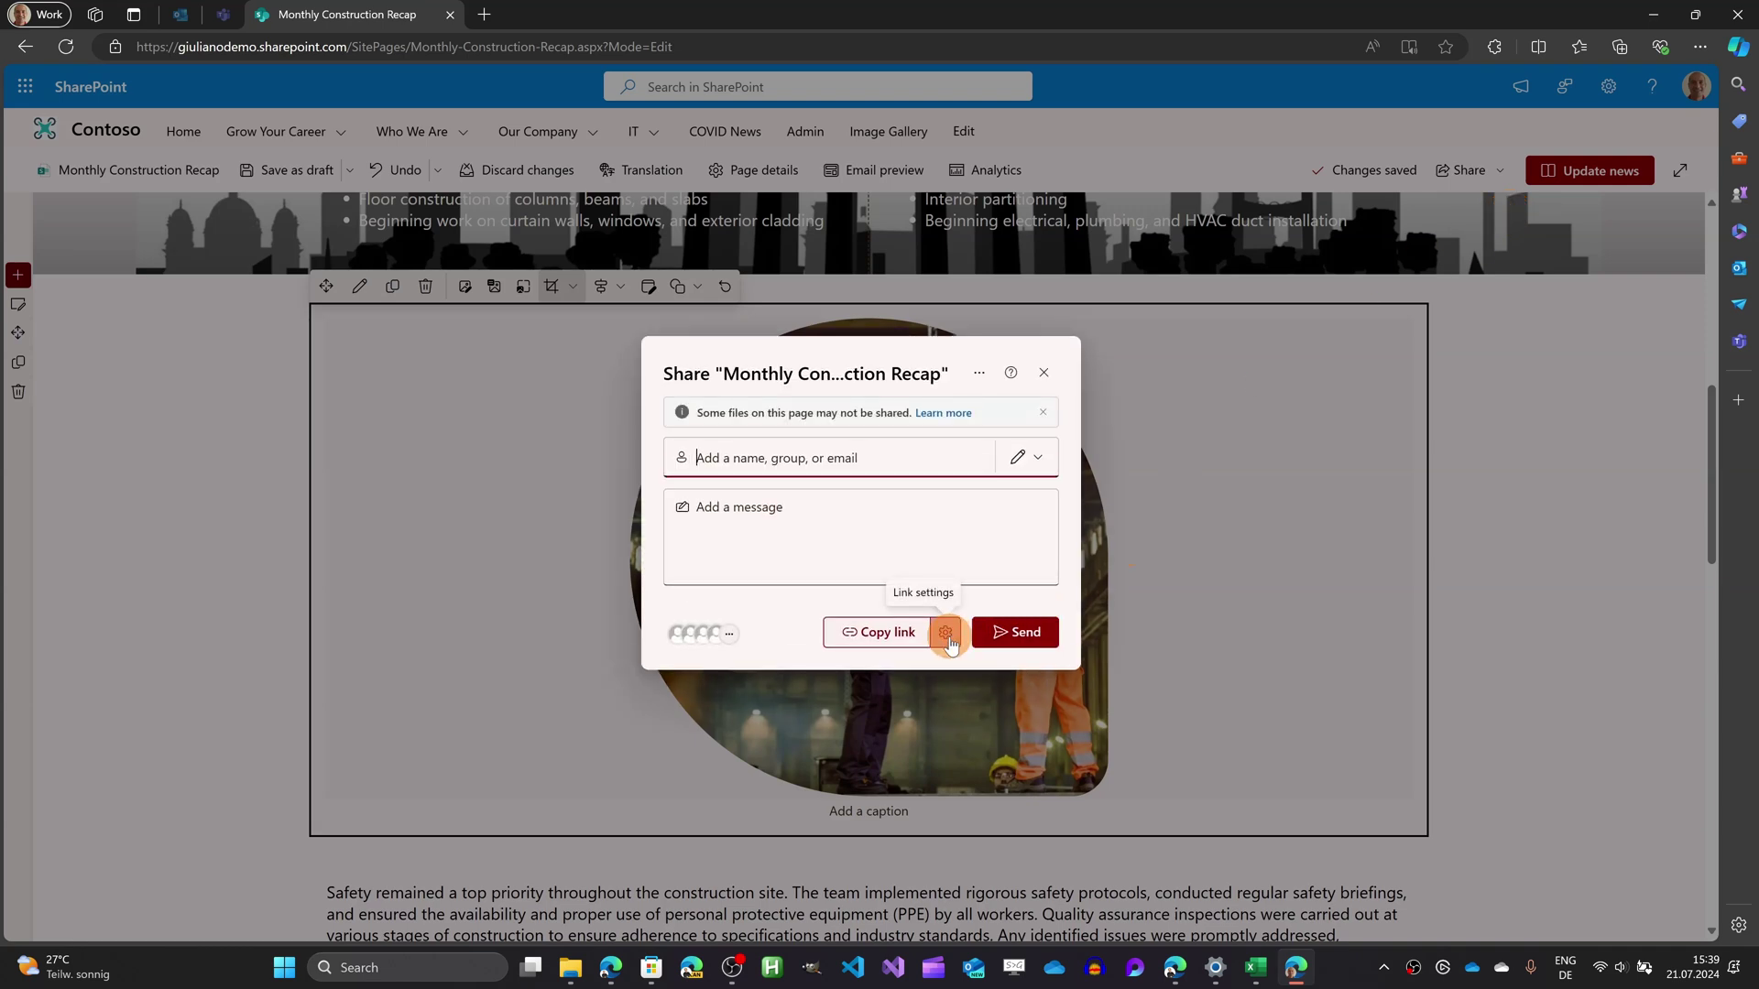
{"action": "left_click", "coordinate": [947, 634]}
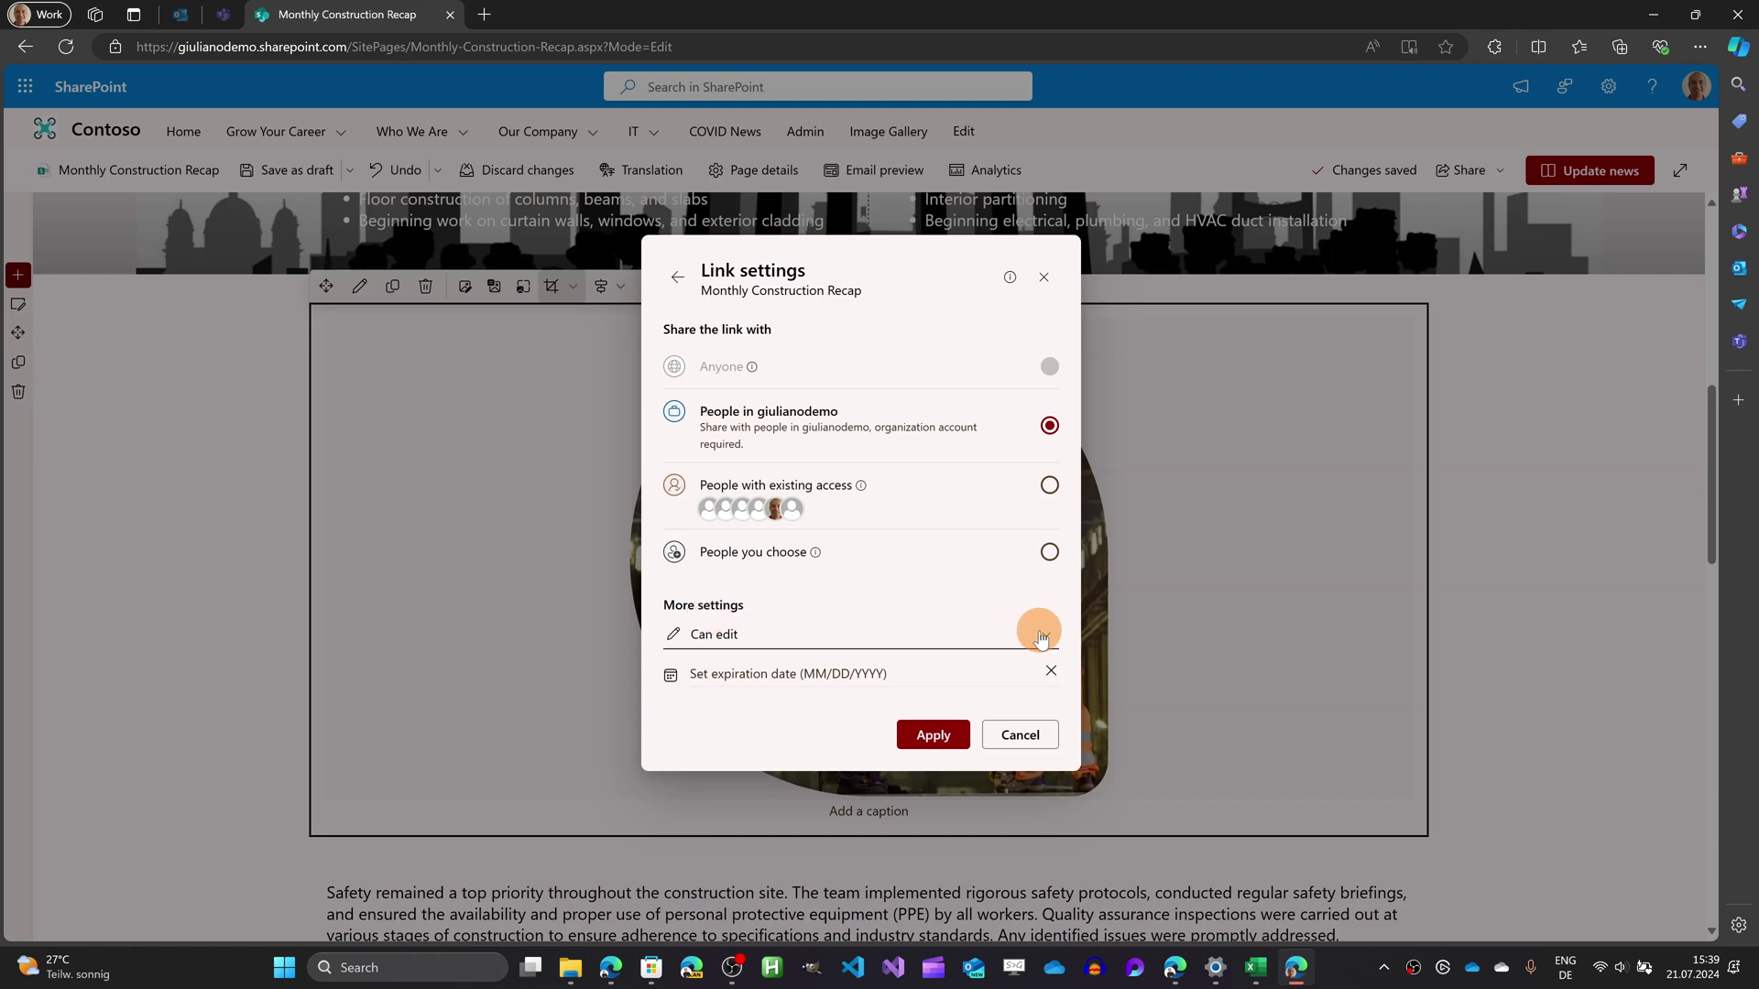
{"action": "left_click", "coordinate": [1039, 636]}
{"action": "left_click", "coordinate": [1039, 638]}
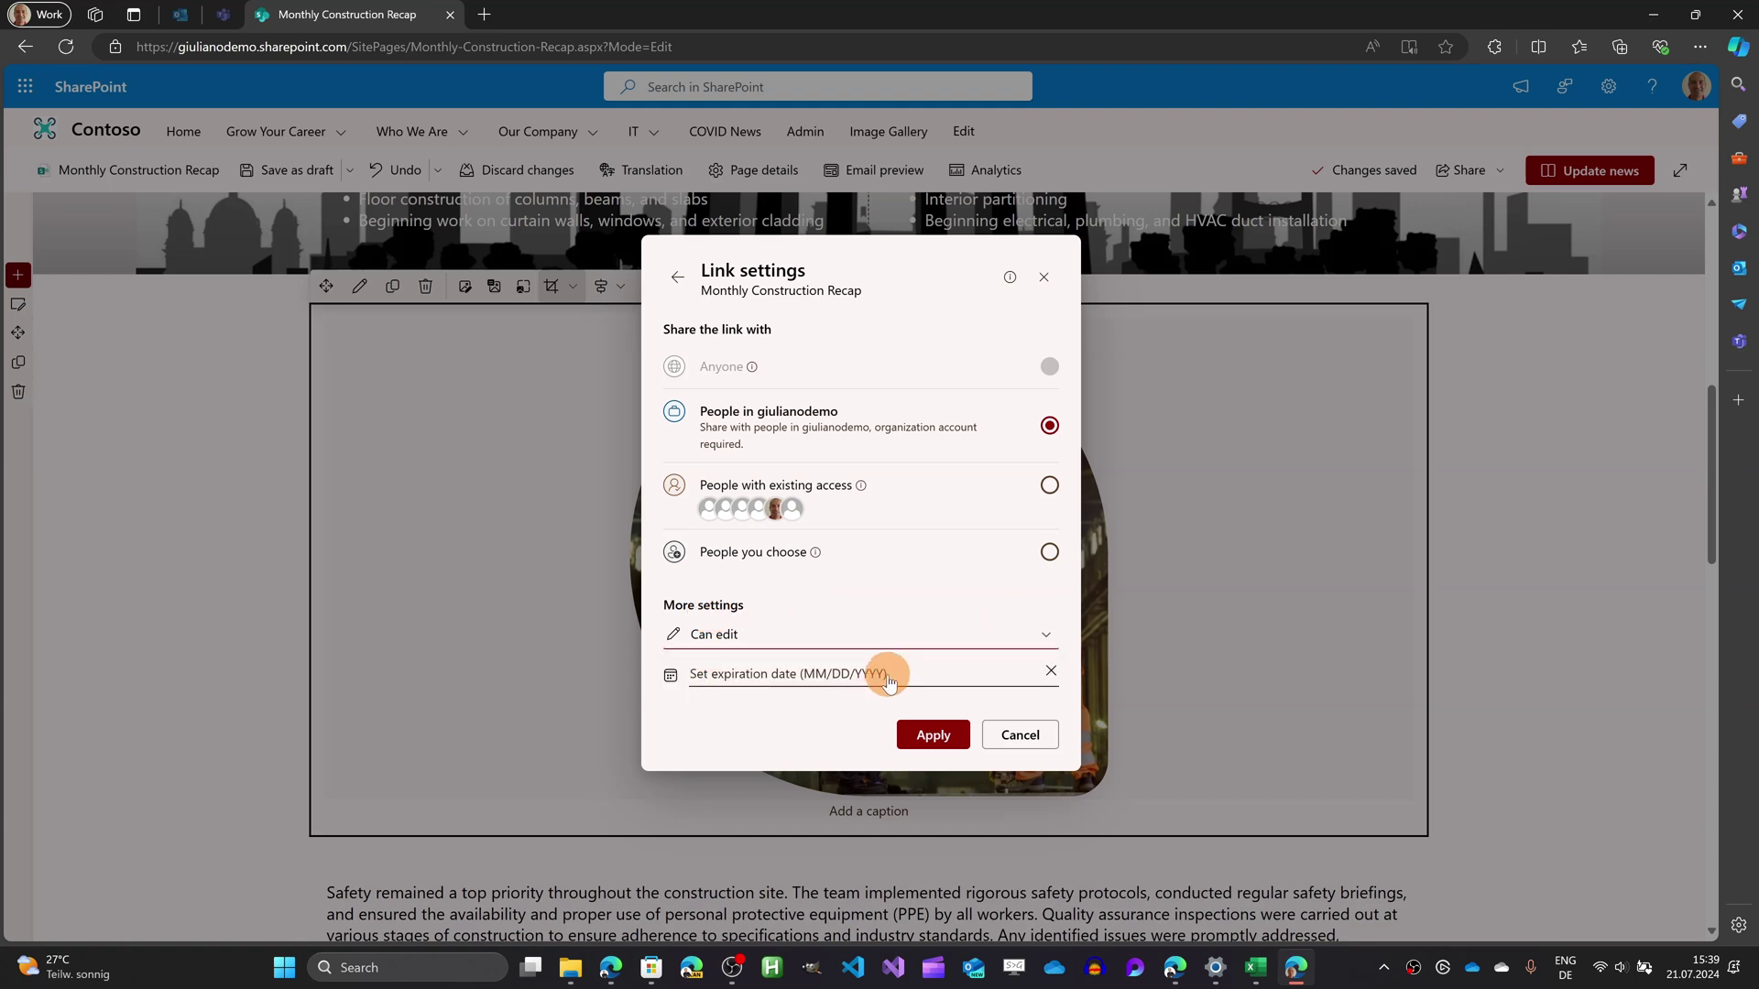
Review the link's expiration date calendar, then cancel without changing the settings
{"action": "left_click", "coordinate": [887, 675]}
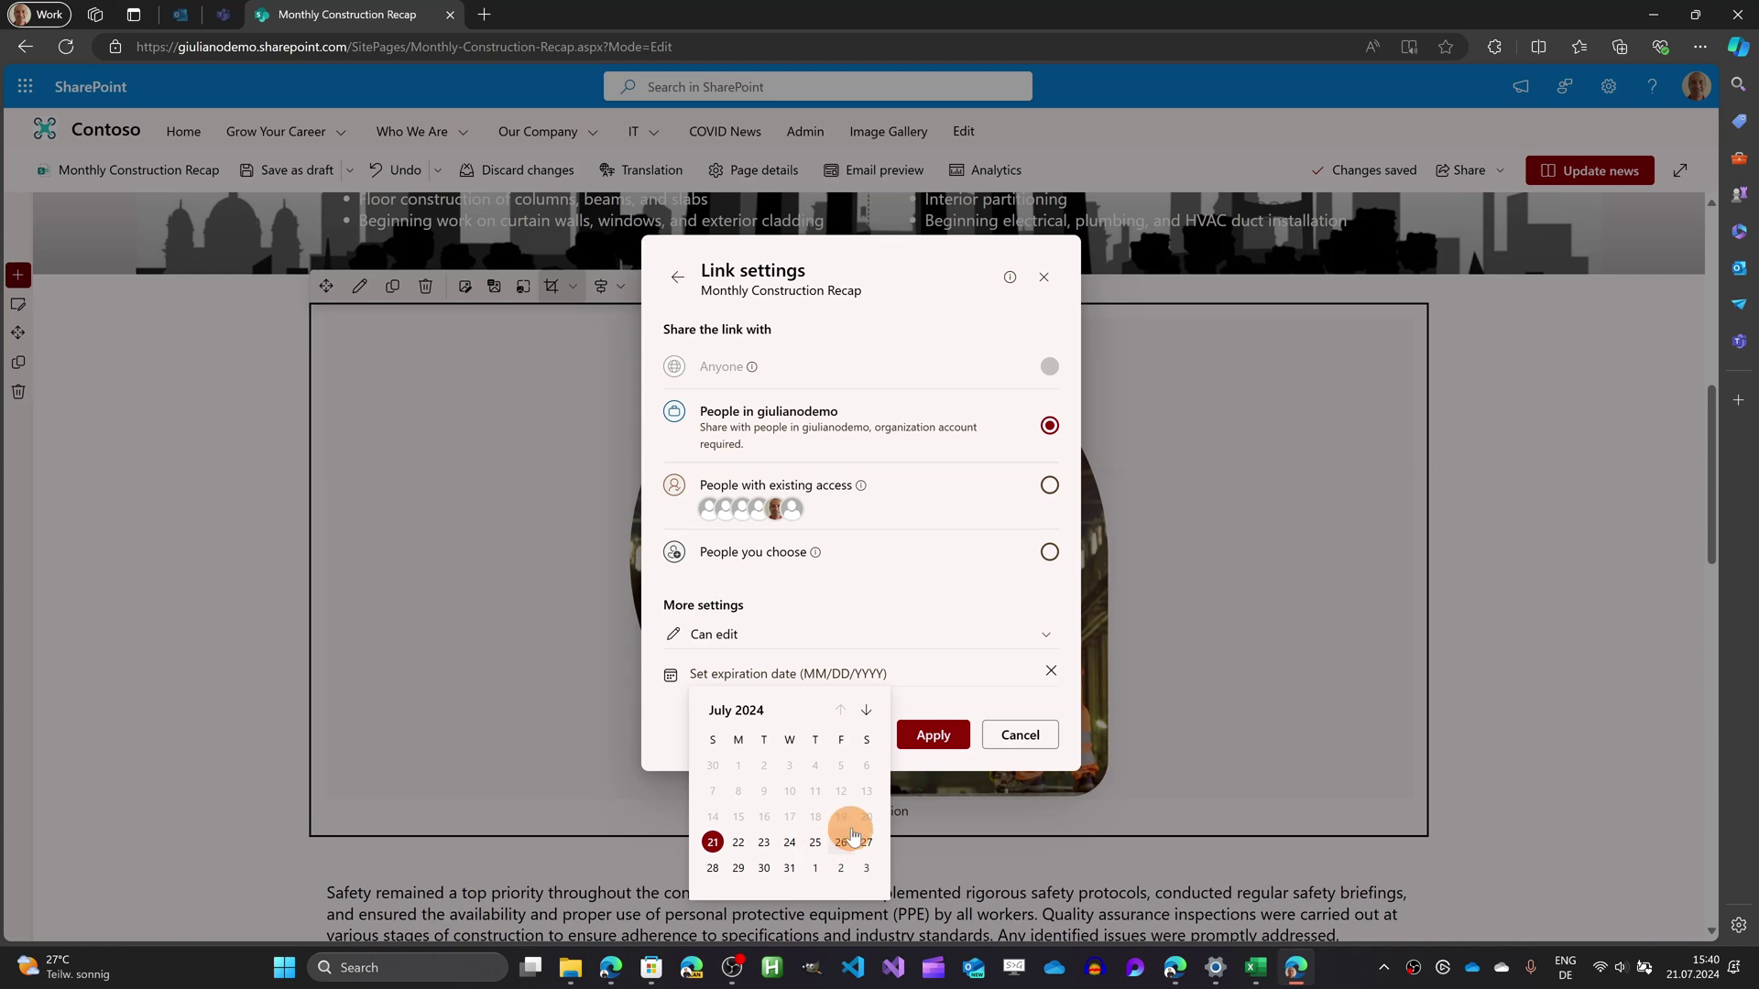
{"action": "left_click", "coordinate": [1049, 673]}
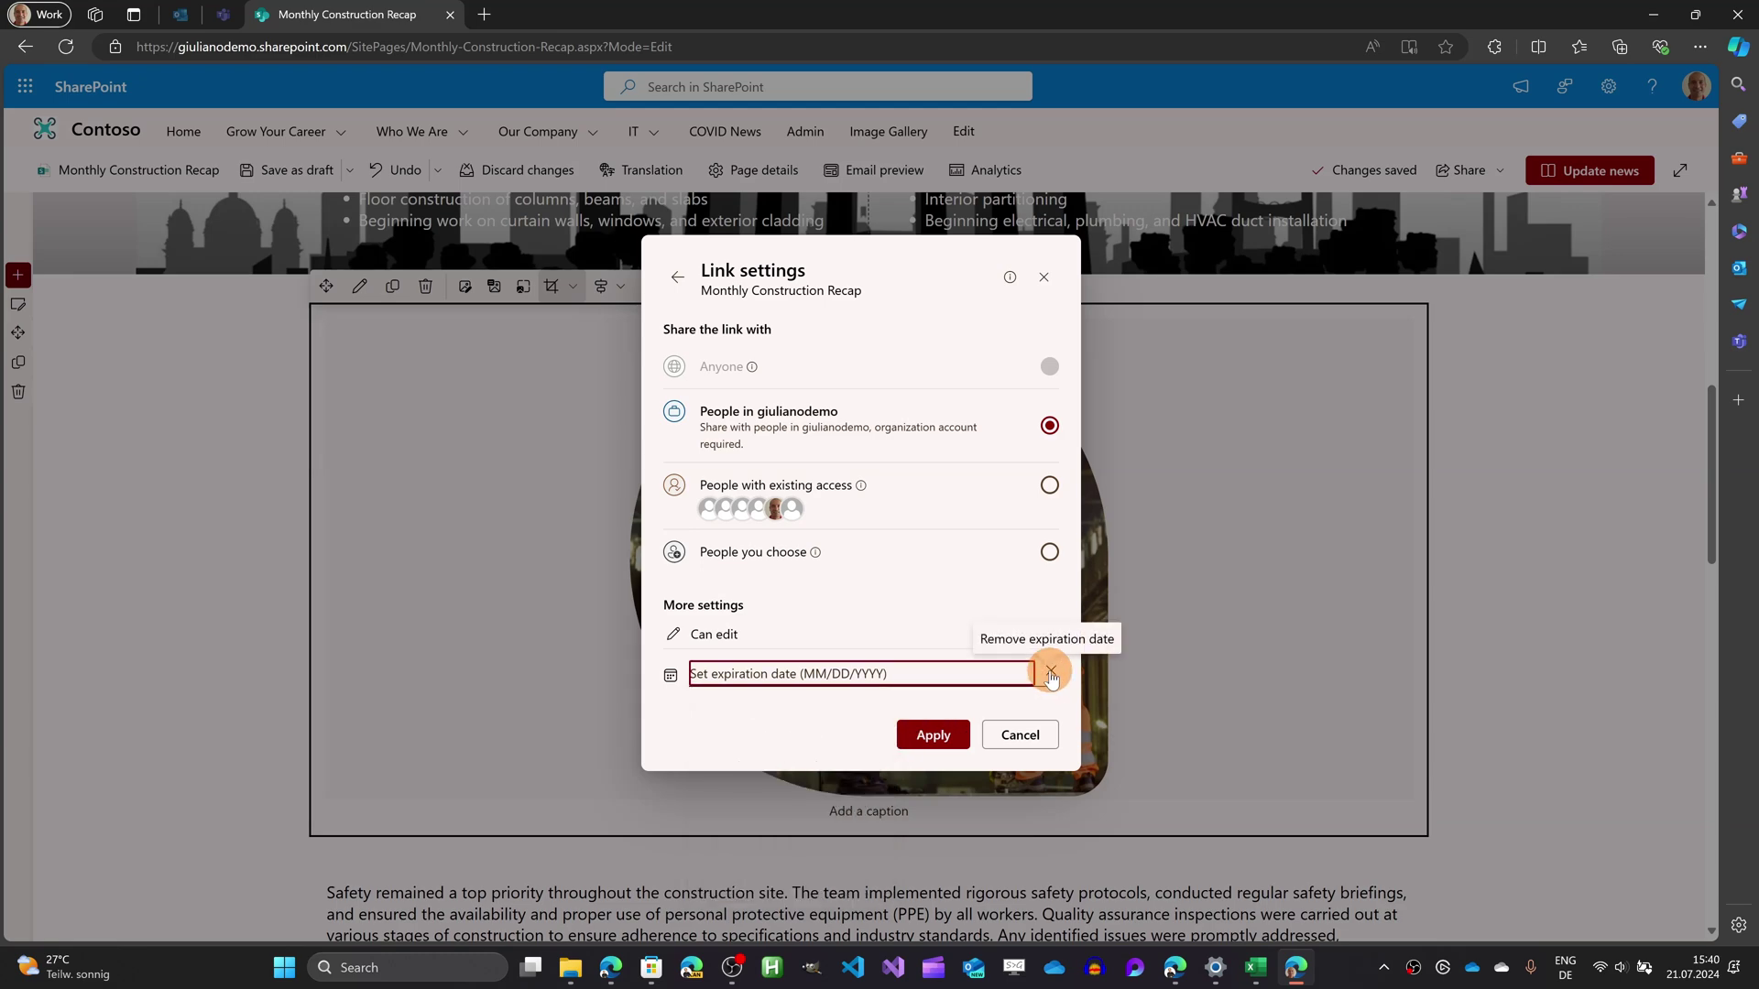
{"action": "left_click", "coordinate": [1020, 735]}
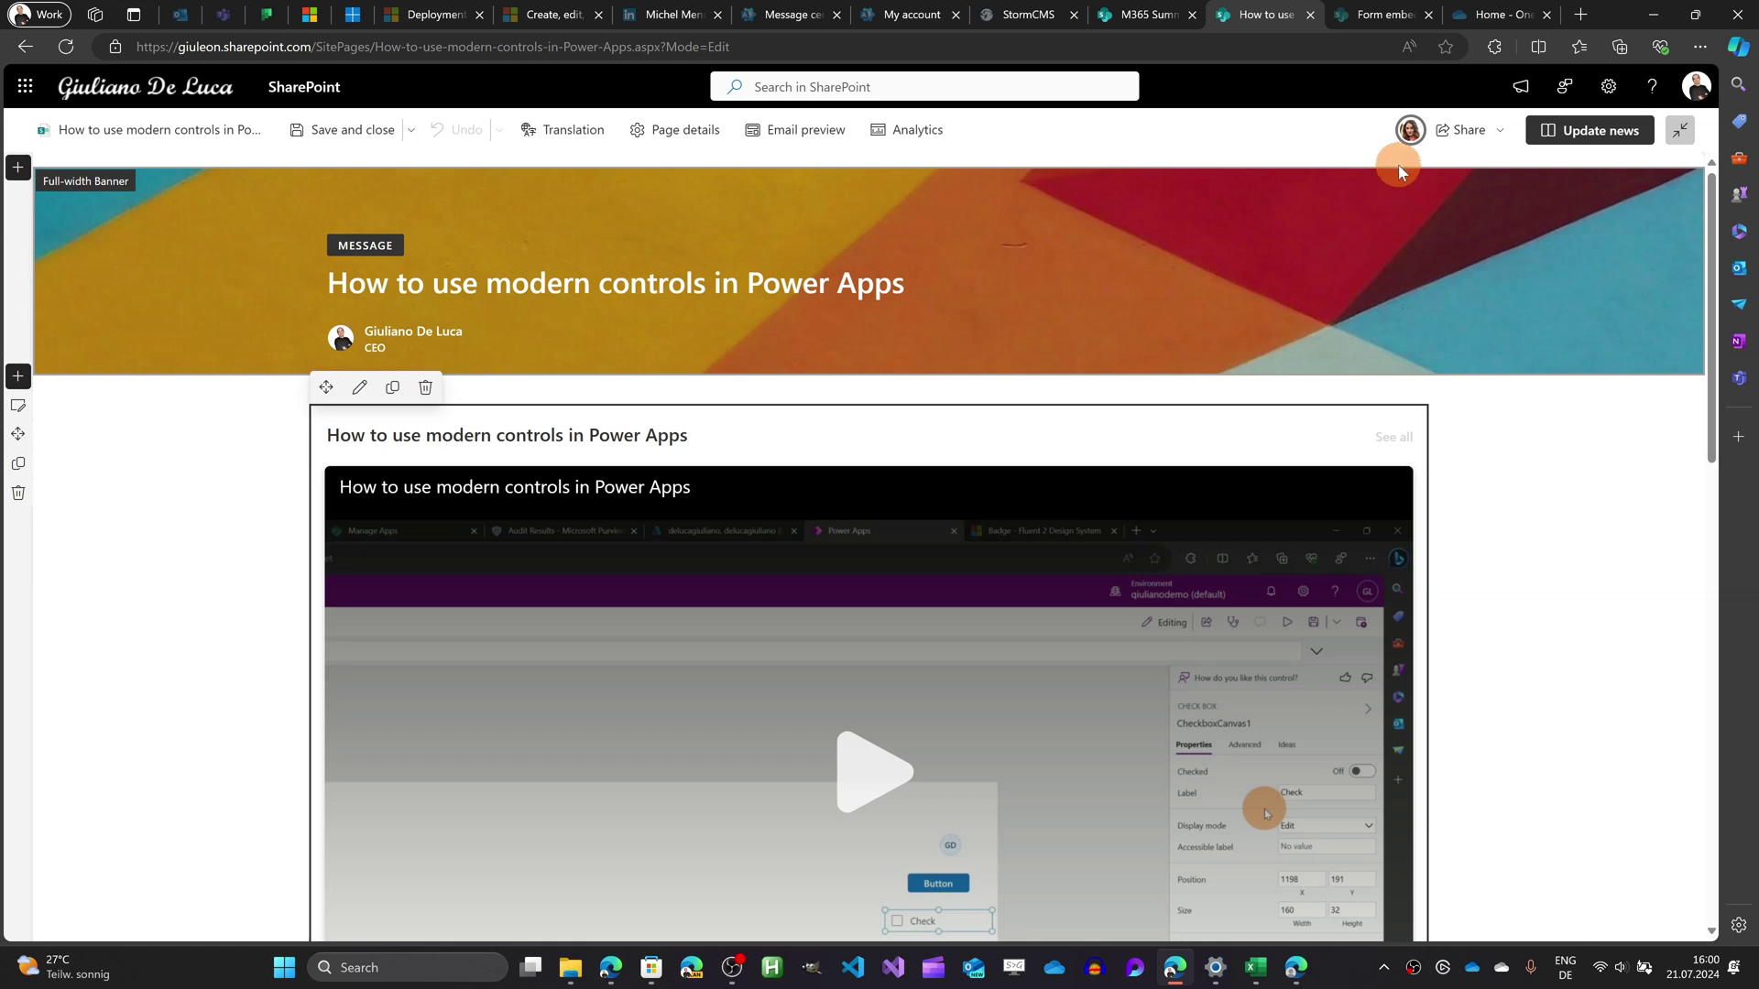
Place the cursor after 'remote work revolution.' in the Seamless connectivity text
{"action": "mouse_move", "coordinate": [1415, 144]}
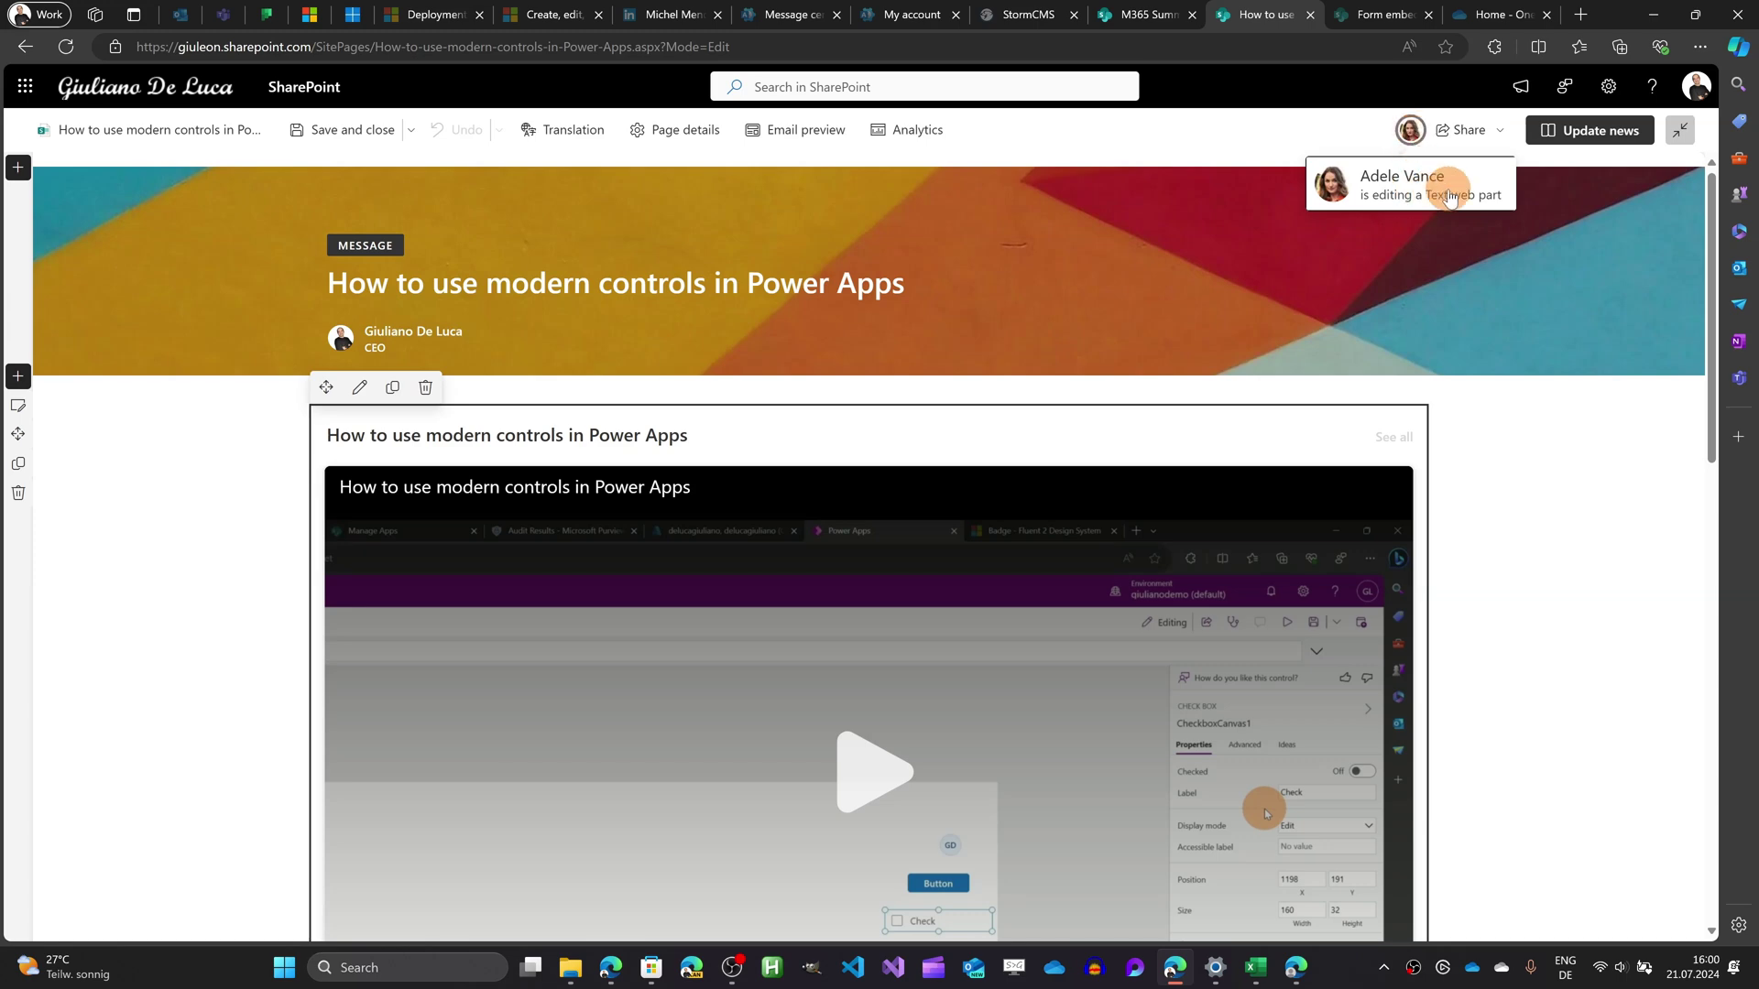
{"action": "scroll", "coordinate": [1189, 414], "scroll_direction": "down", "scroll_amount": 3}
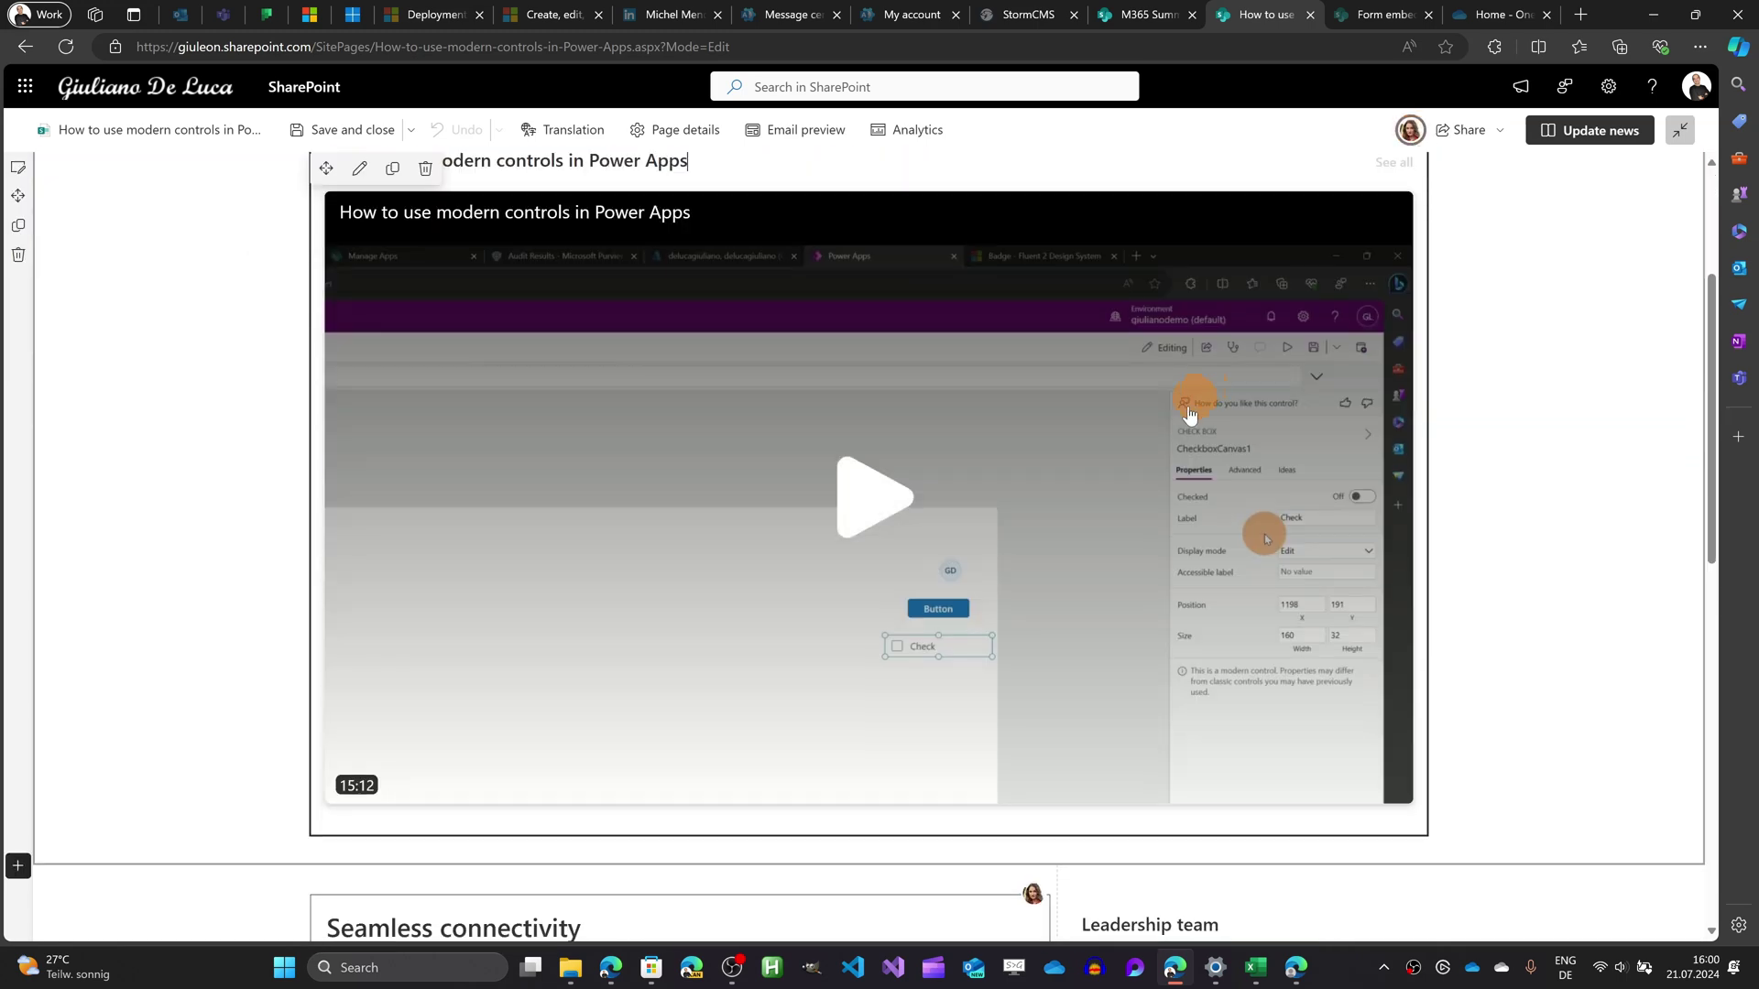
{"action": "scroll", "coordinate": [1118, 469], "scroll_direction": "down", "scroll_amount": 6}
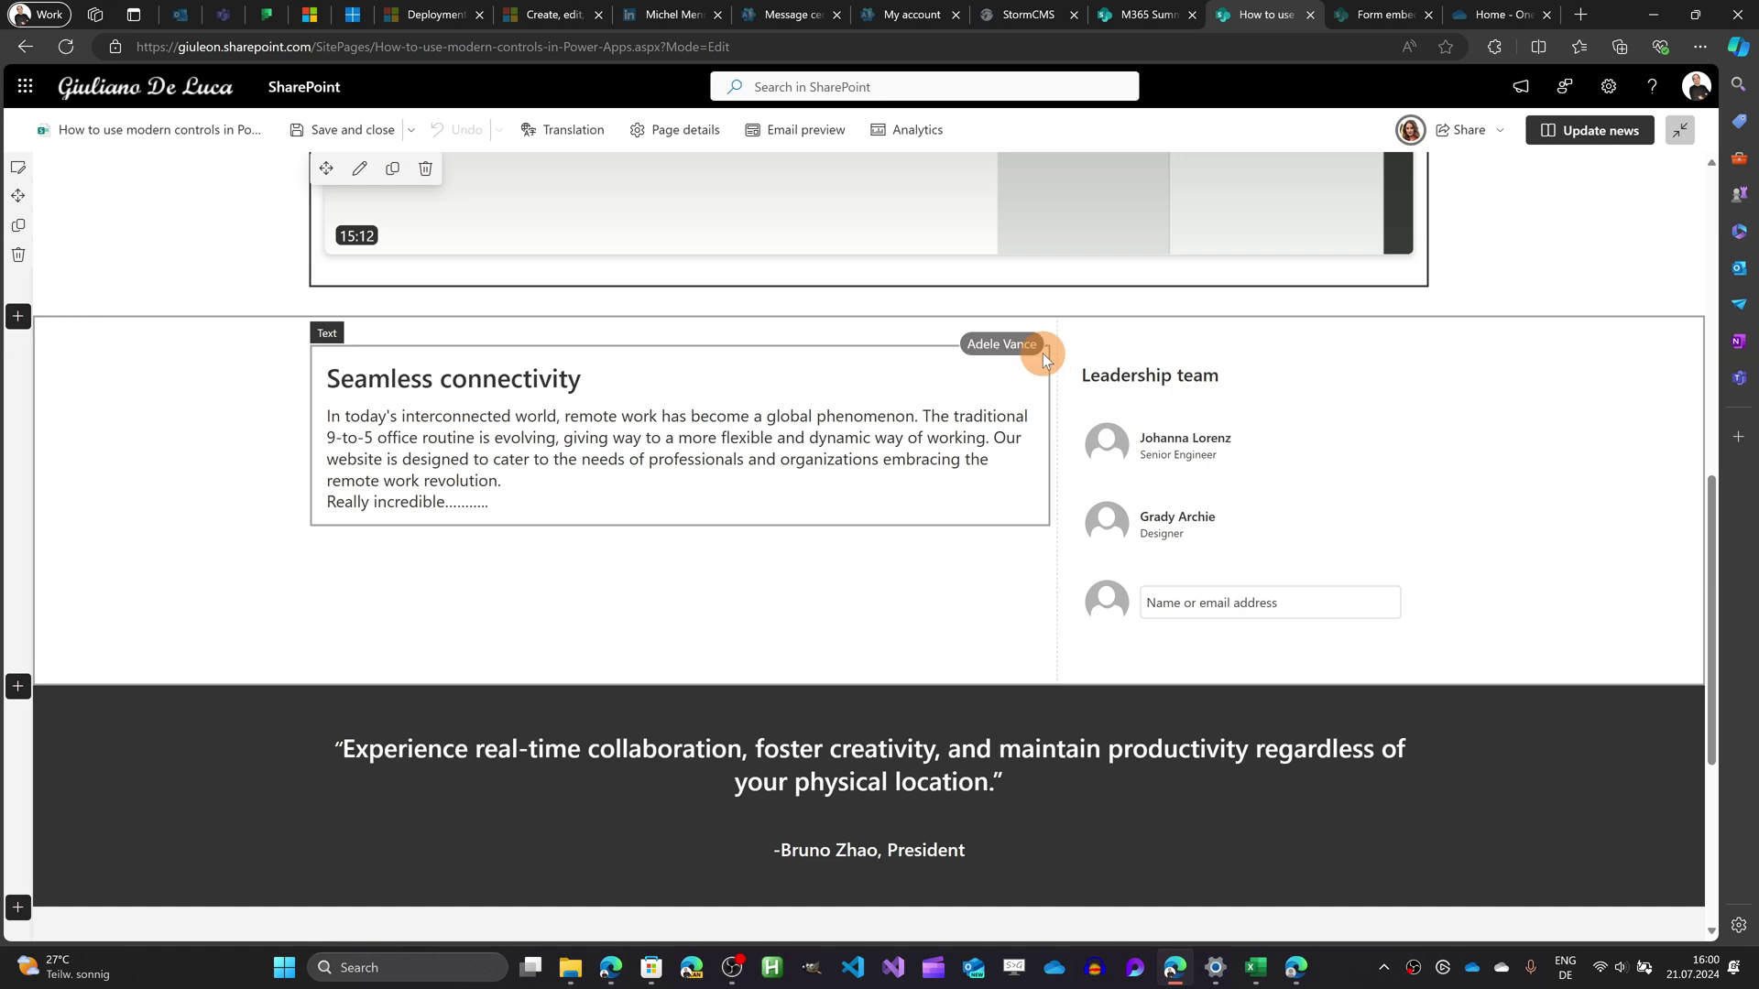
{"action": "left_click", "coordinate": [657, 432]}
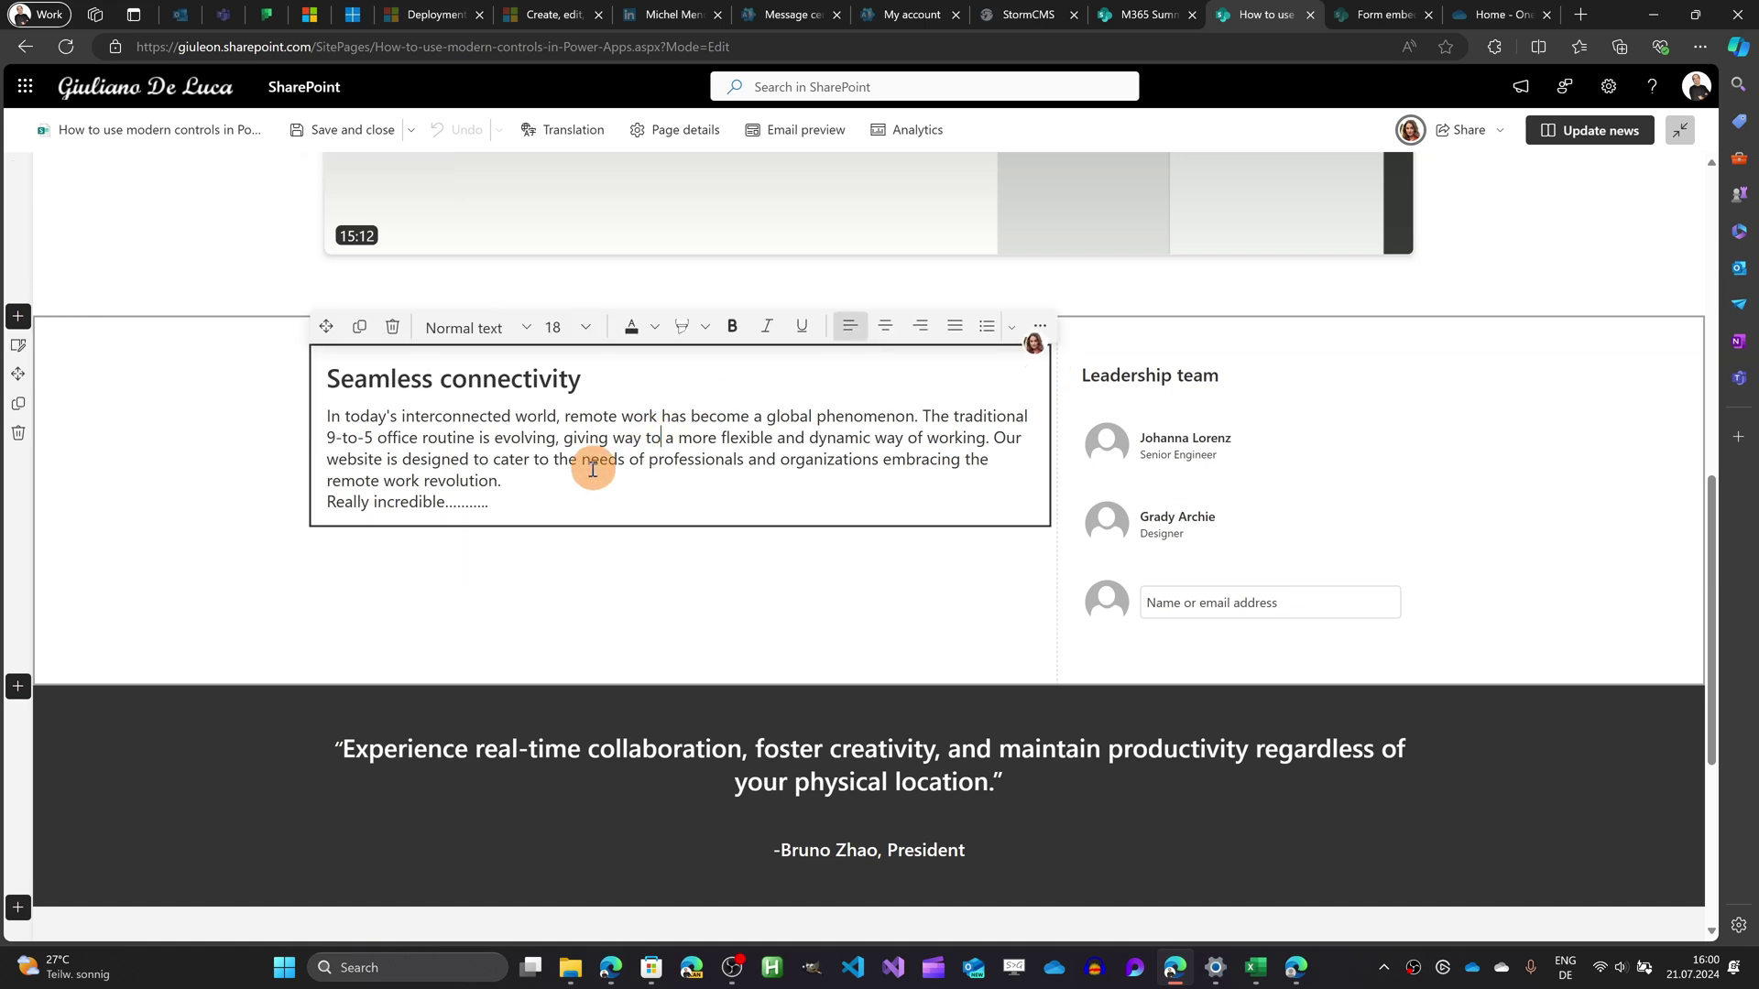
{"action": "left_click", "coordinate": [567, 488]}
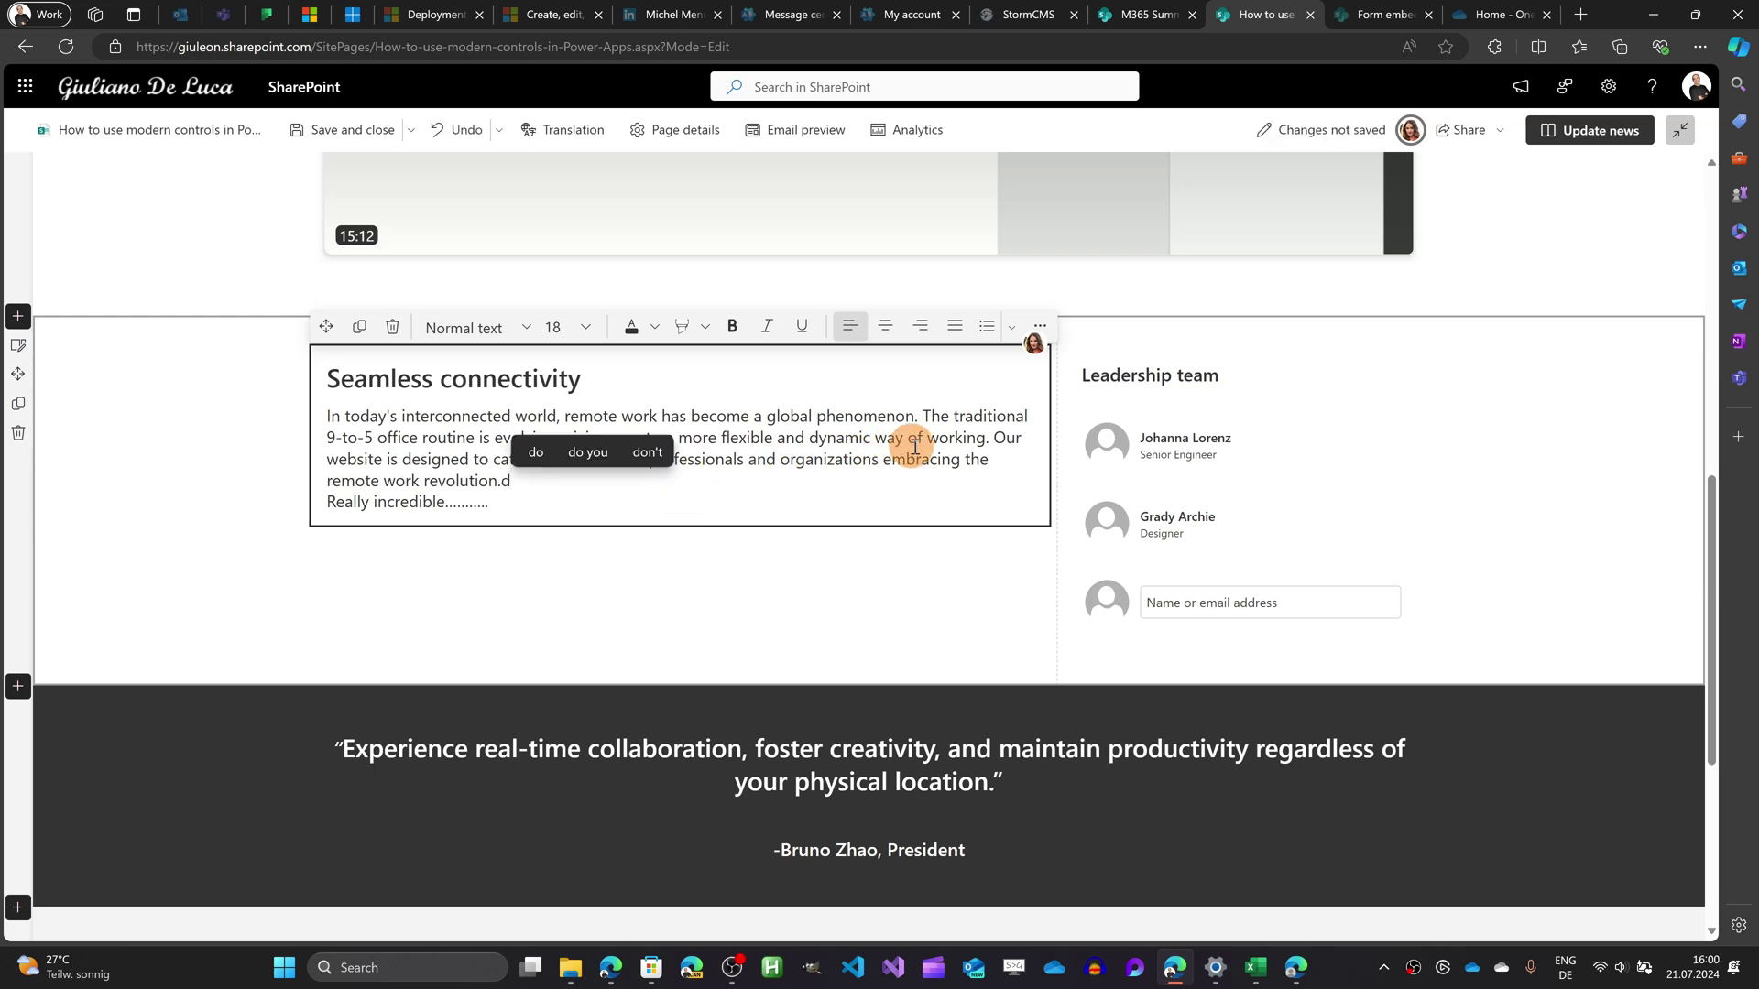
Append 'xxx' to the video section title and open the page's Version History
{"action": "scroll", "coordinate": [1141, 426], "scroll_direction": "up", "scroll_amount": 5}
{"action": "scroll", "coordinate": [1136, 417], "scroll_direction": "up", "scroll_amount": 2}
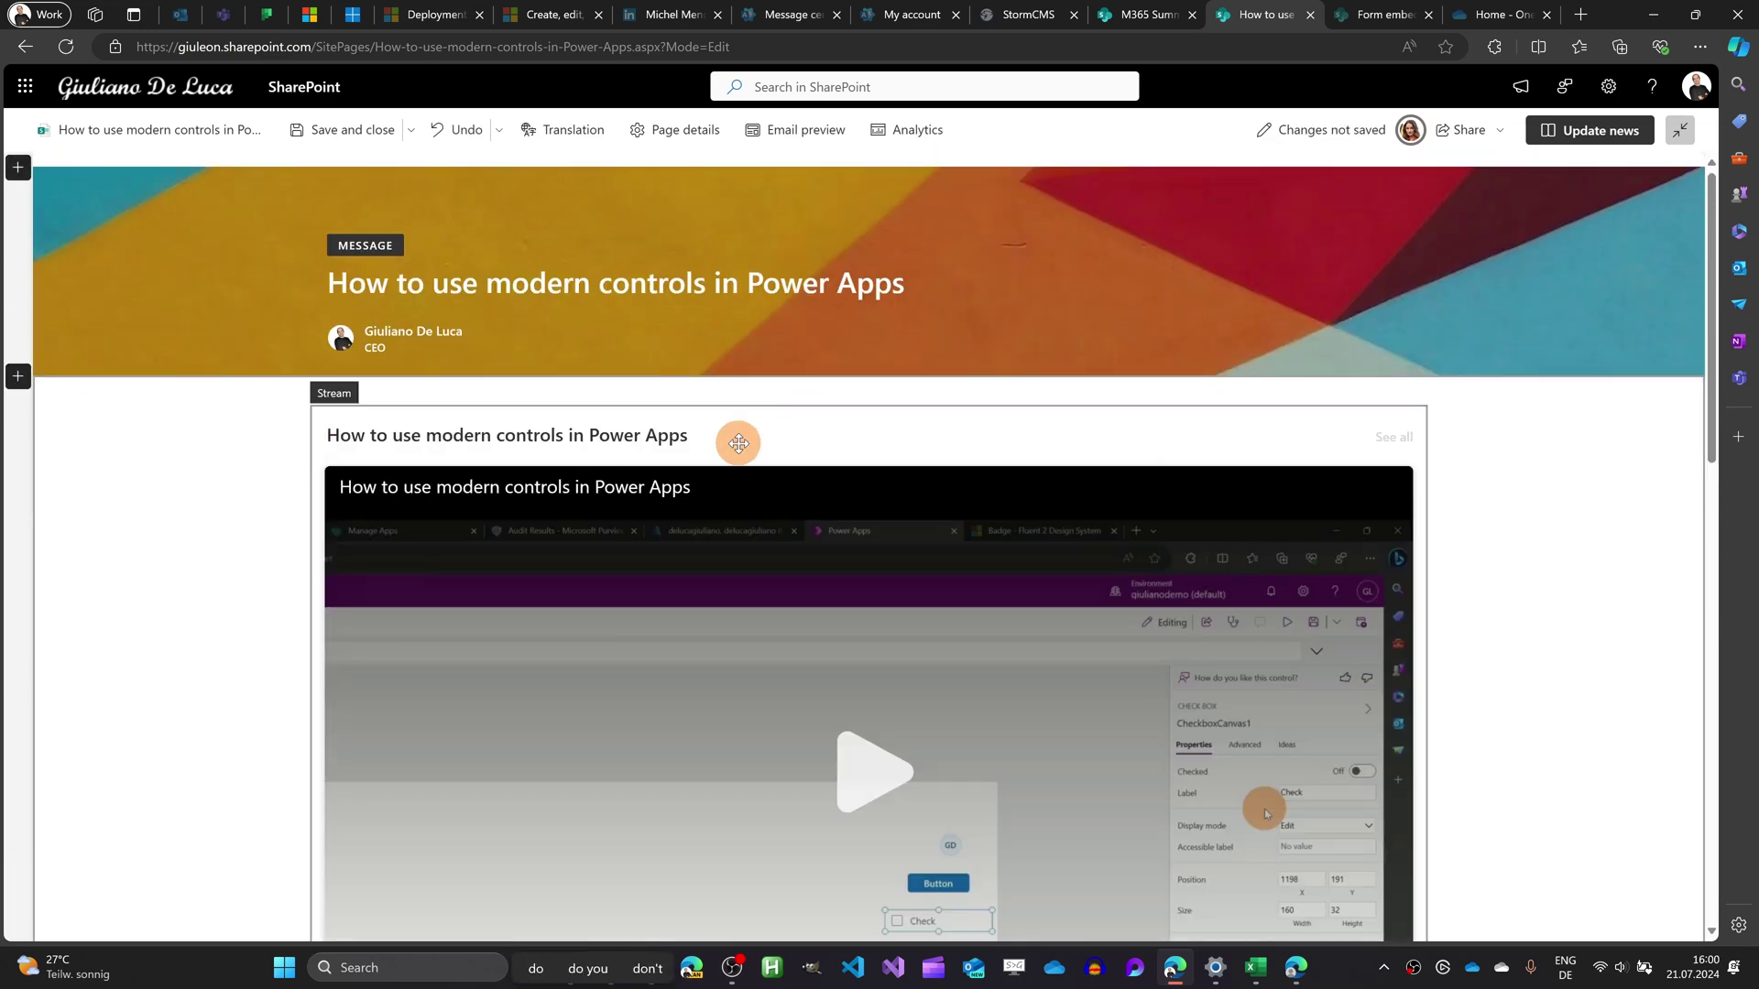
{"action": "left_click", "coordinate": [738, 436]}
{"action": "scroll", "coordinate": [738, 436], "scroll_direction": "down", "scroll_amount": 2}
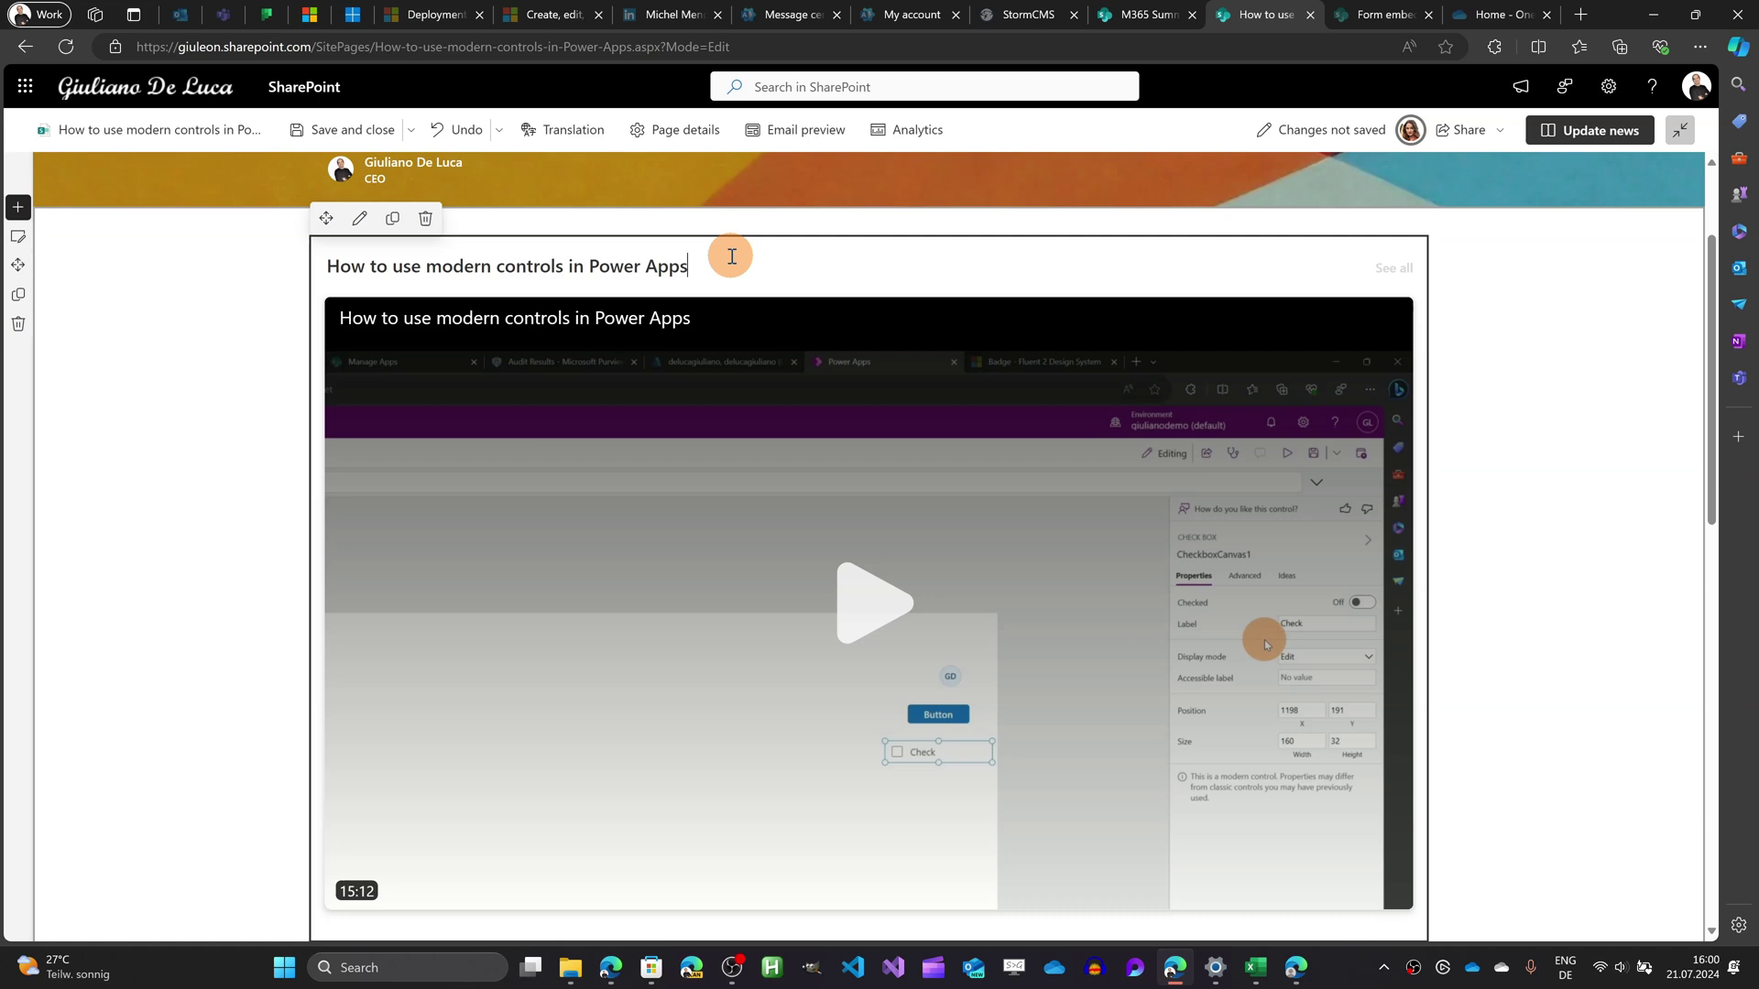
{"action": "left_click", "coordinate": [732, 256]}
{"action": "type", "text": "xxx"}
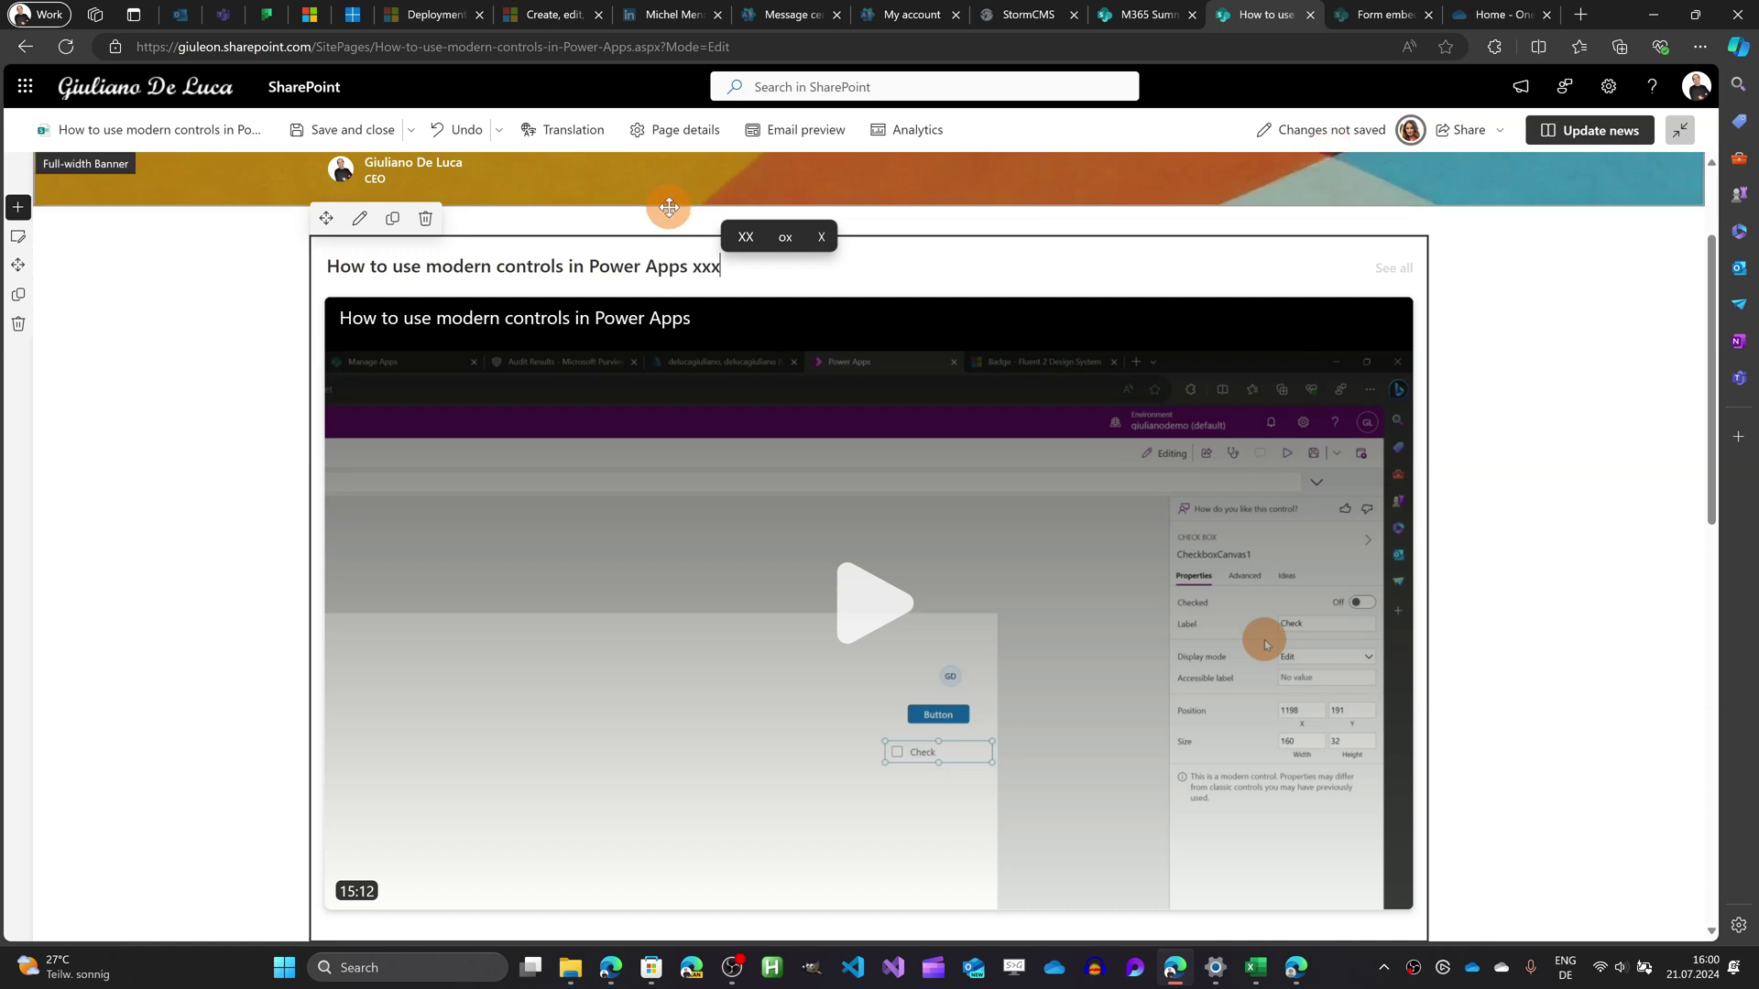
{"action": "left_click", "coordinate": [156, 129]}
{"action": "left_click", "coordinate": [86, 354]}
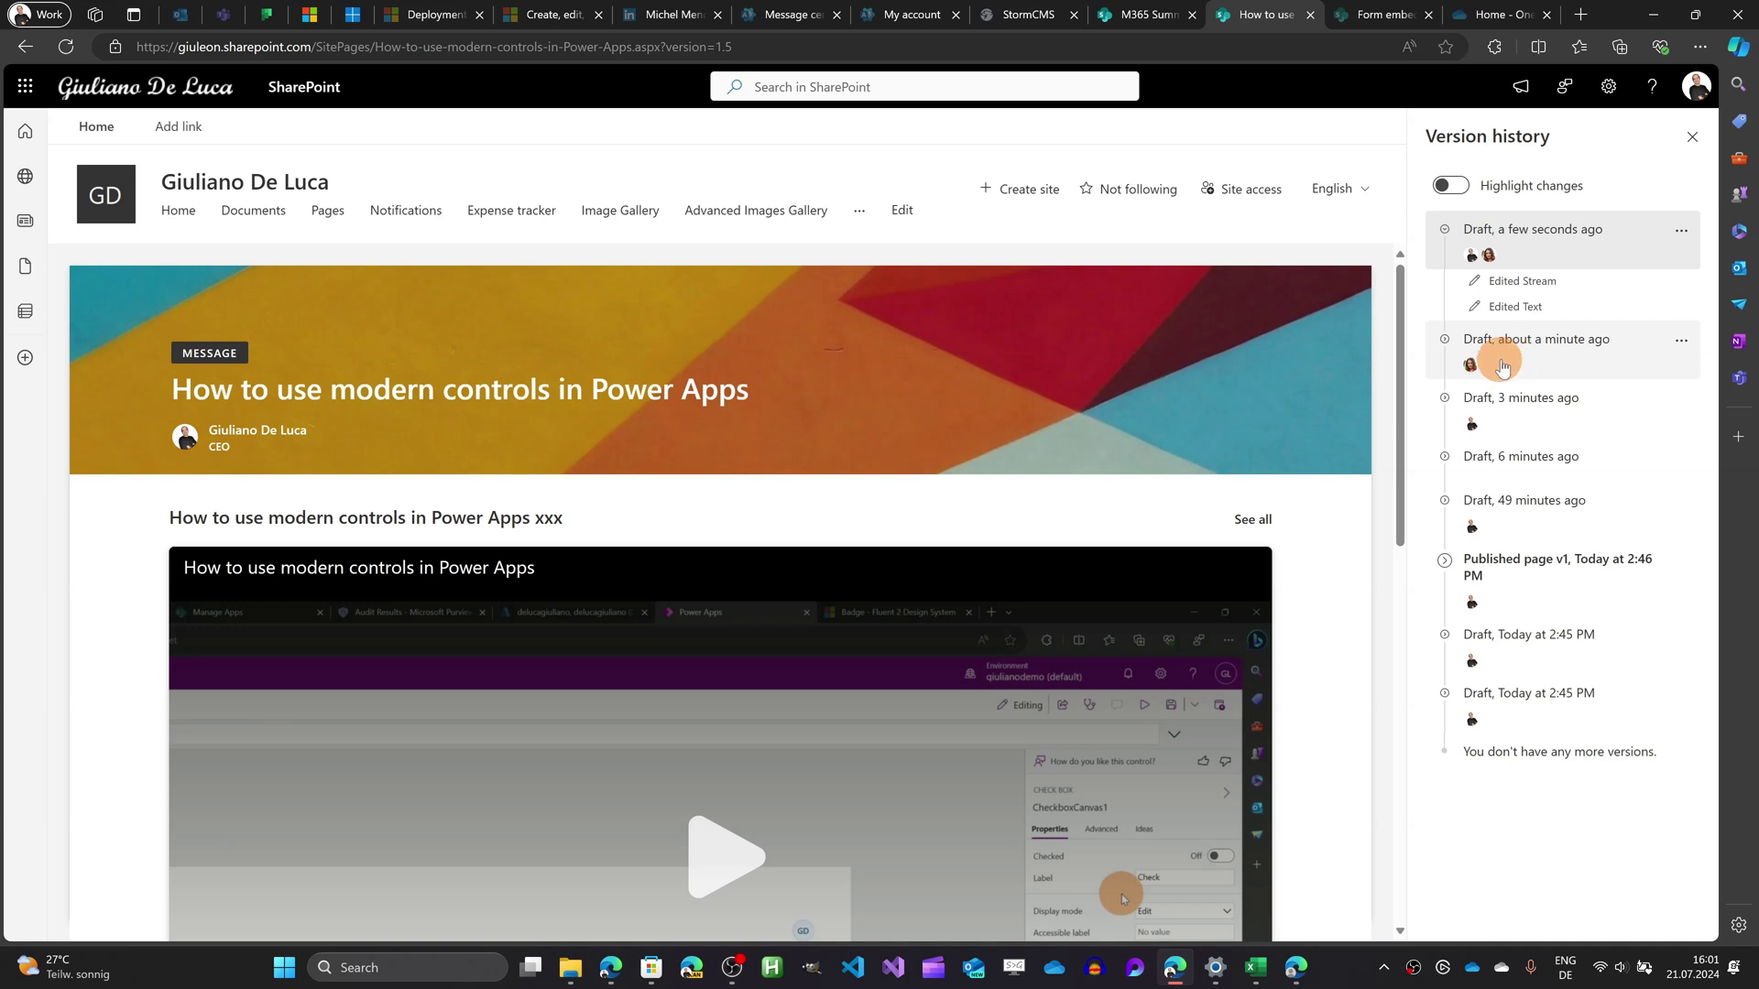
Jump to the Edited Stream and Edited Text sections from the latest draft's history entry
{"action": "mouse_move", "coordinate": [1519, 261]}
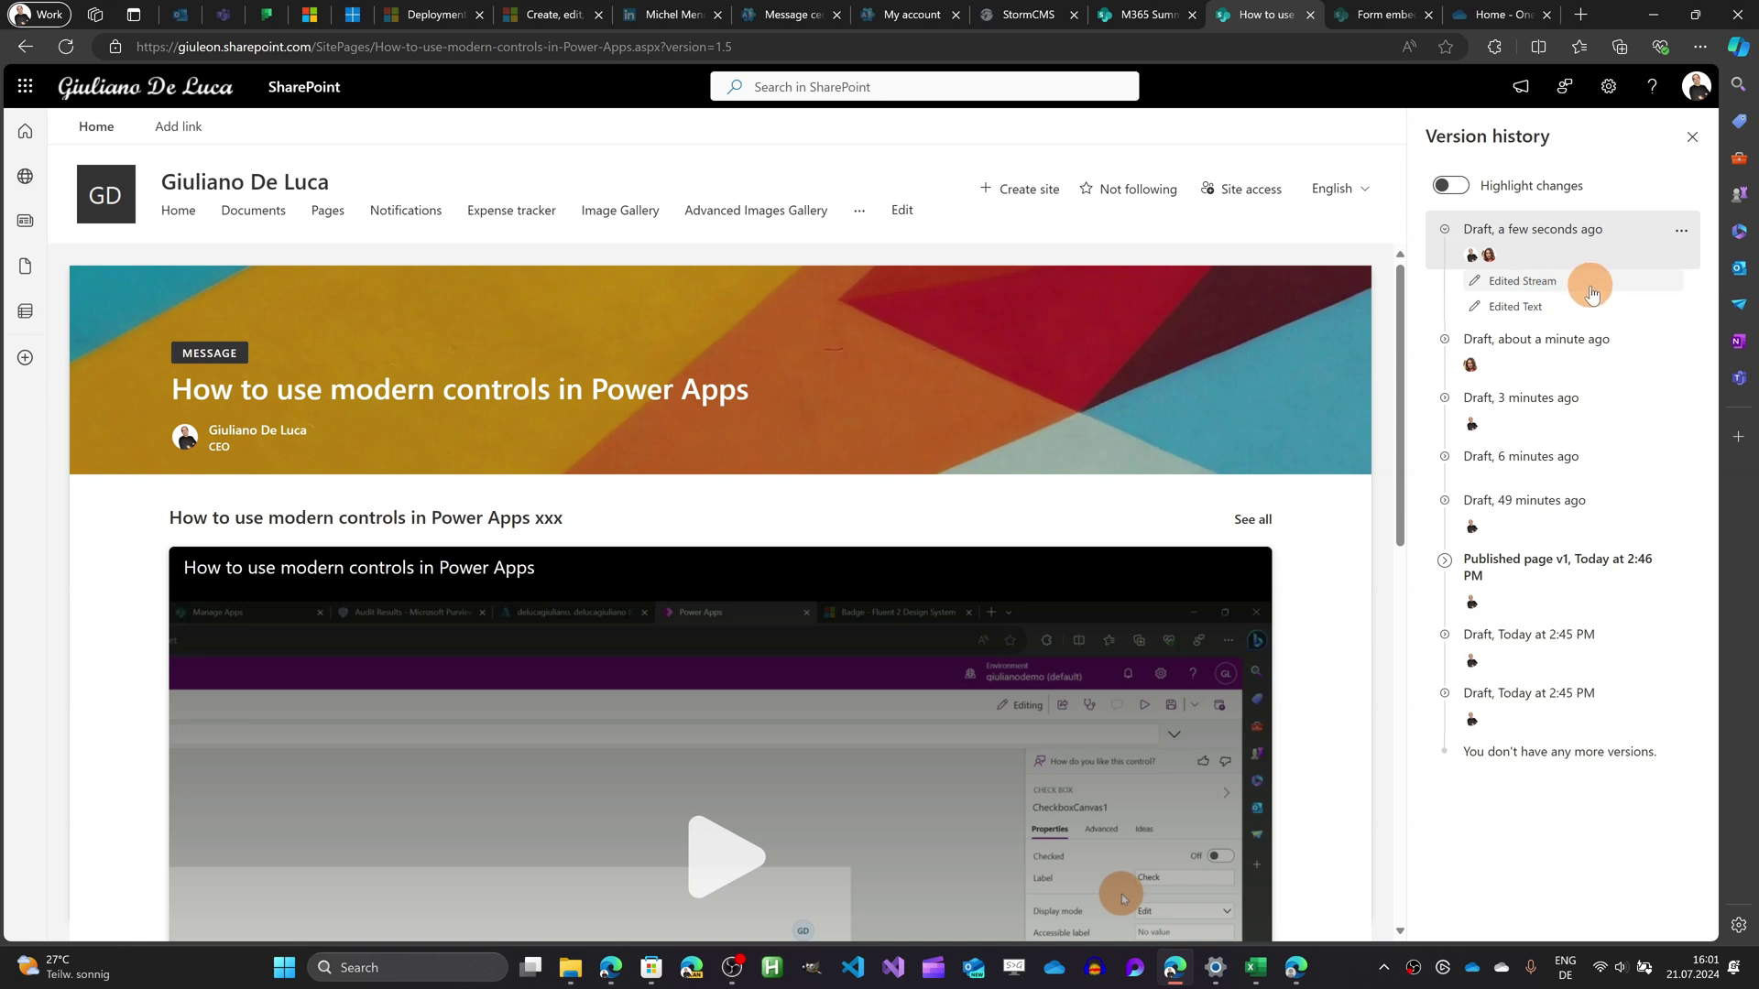
{"action": "left_click", "coordinate": [1547, 314]}
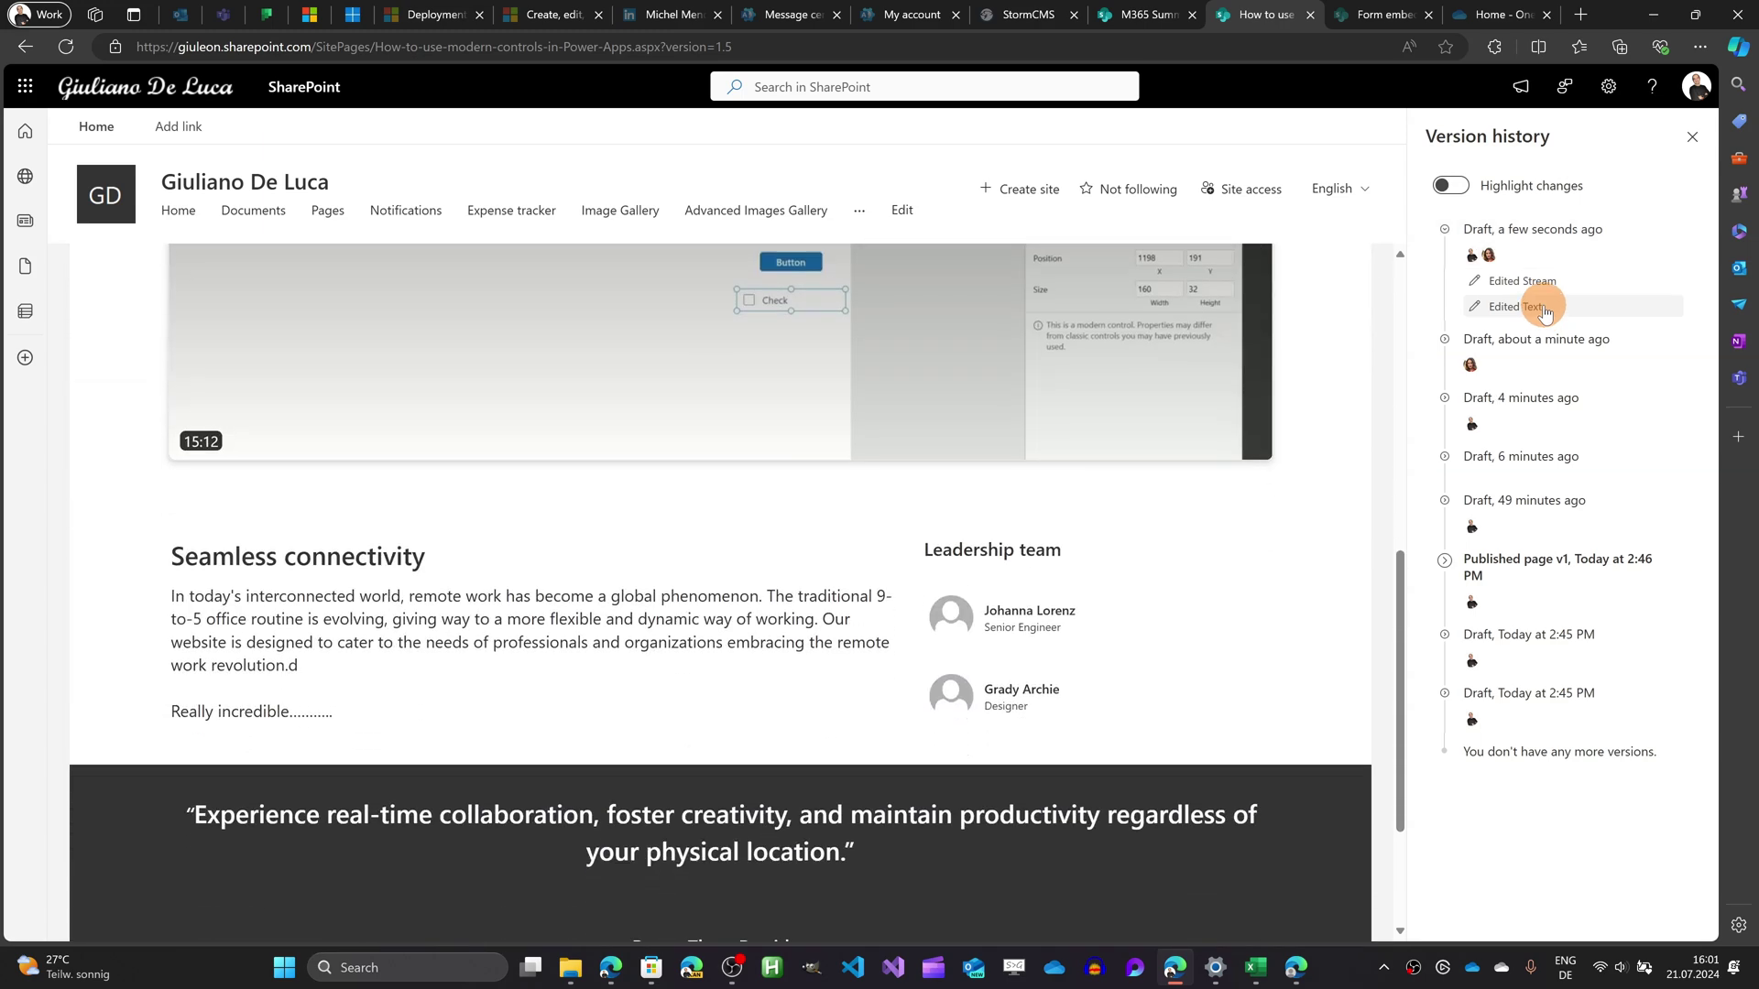
{"action": "left_click", "coordinate": [1558, 292]}
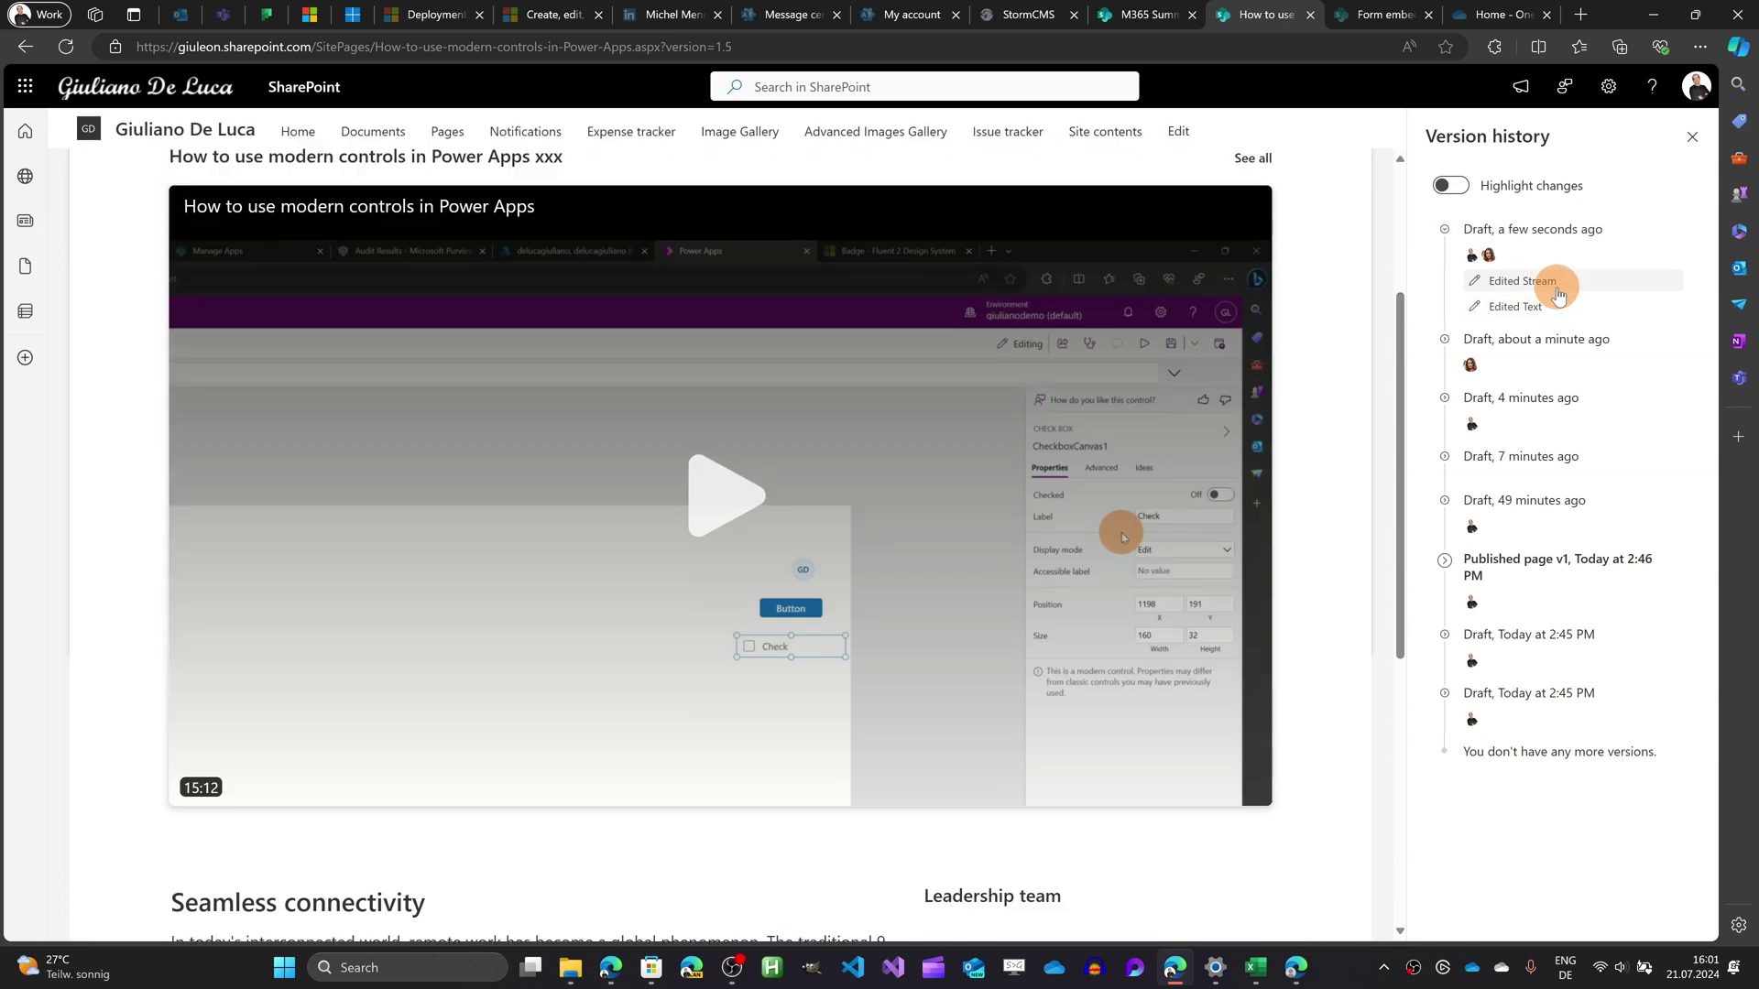
{"action": "left_click", "coordinate": [1551, 312]}
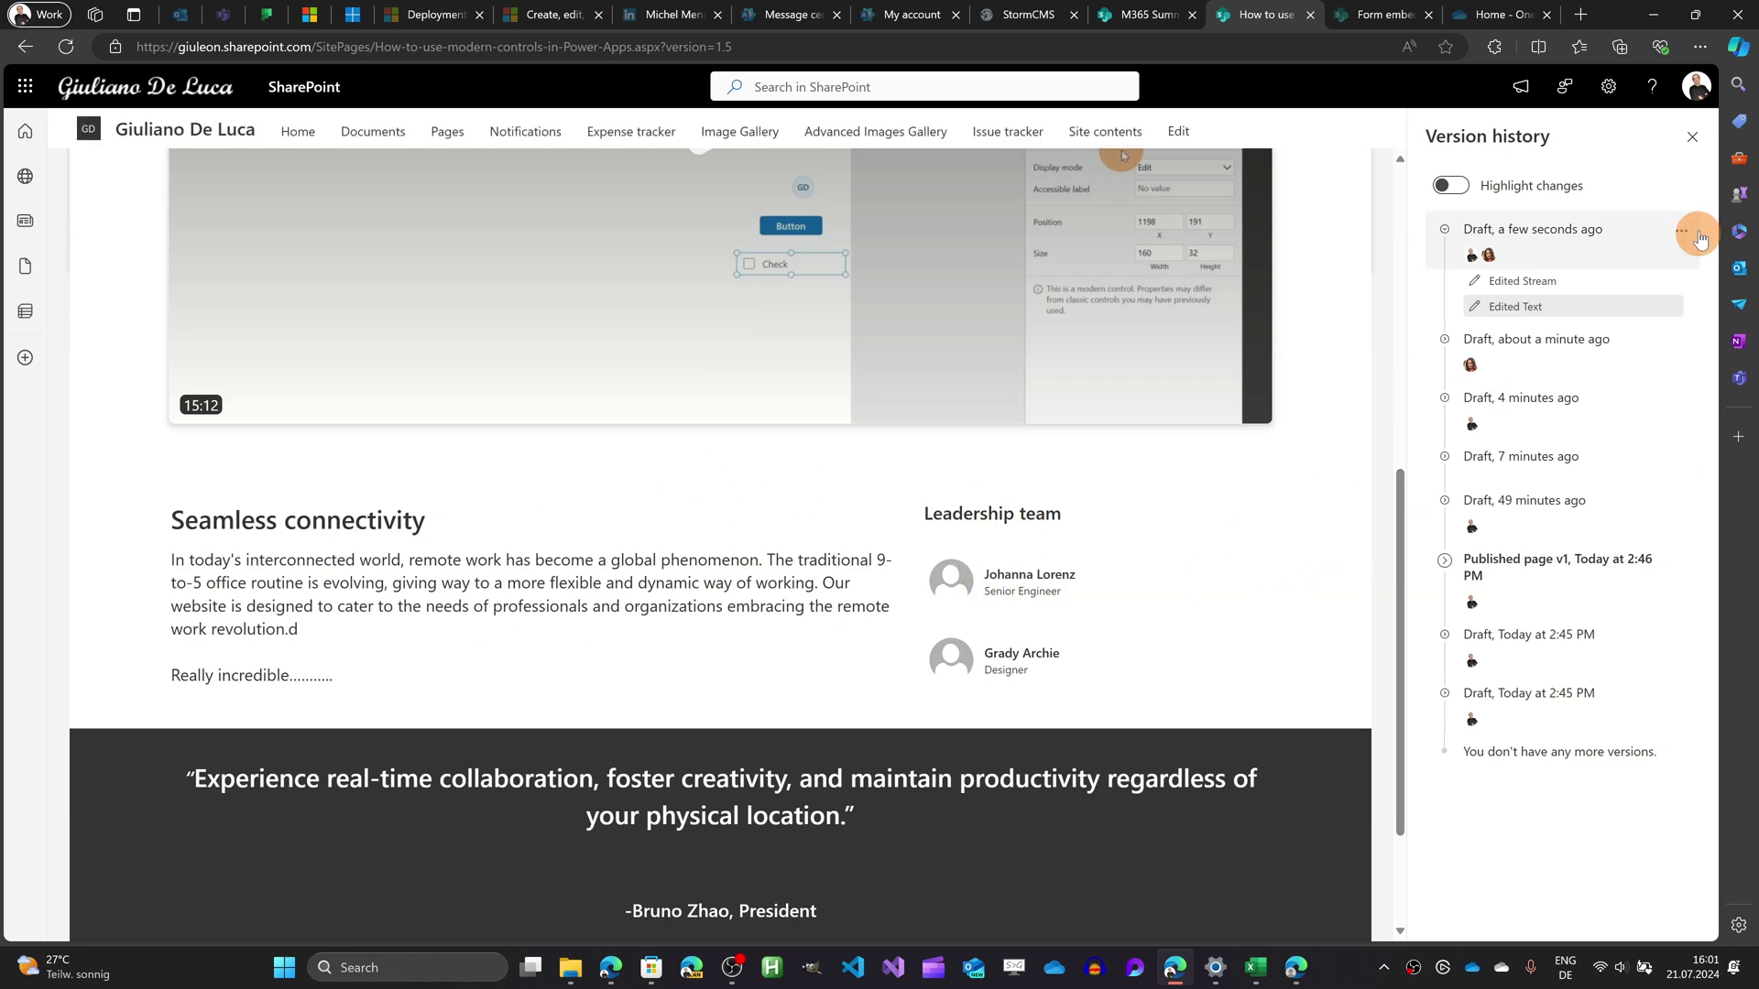
Highlight the changed sections, scroll through them, and close Version history
{"action": "left_click", "coordinate": [1451, 185]}
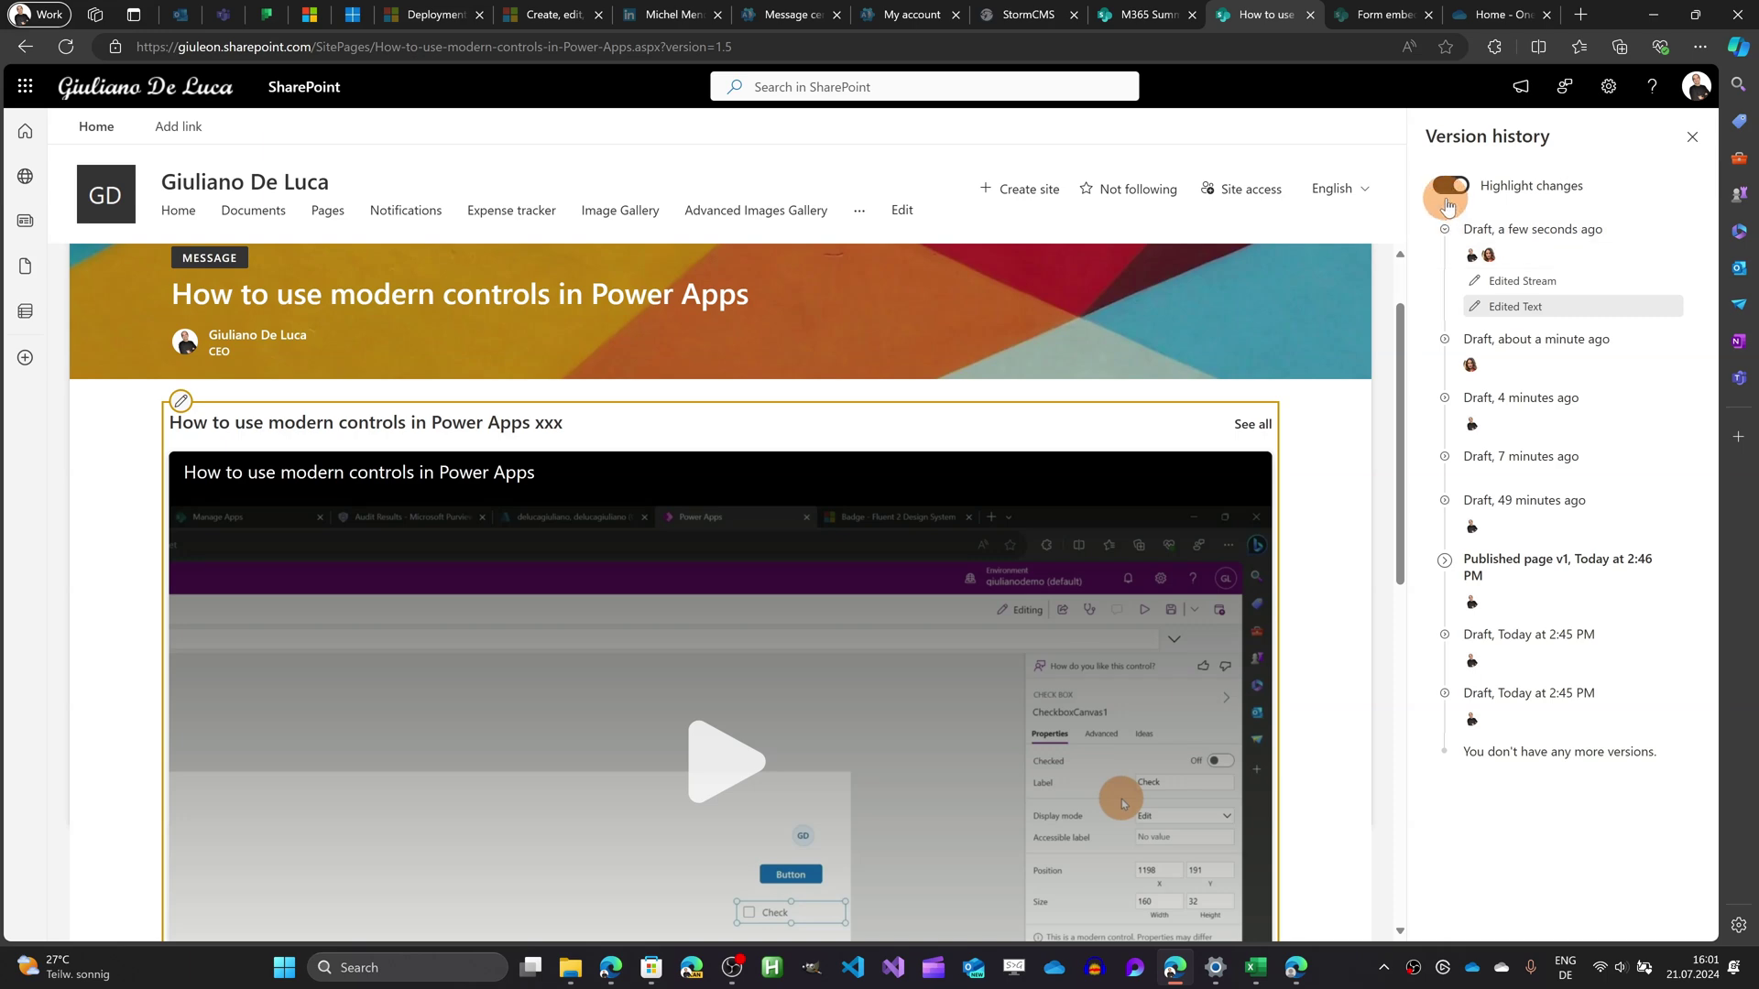
{"action": "scroll", "coordinate": [982, 483], "scroll_direction": "down", "scroll_amount": 7}
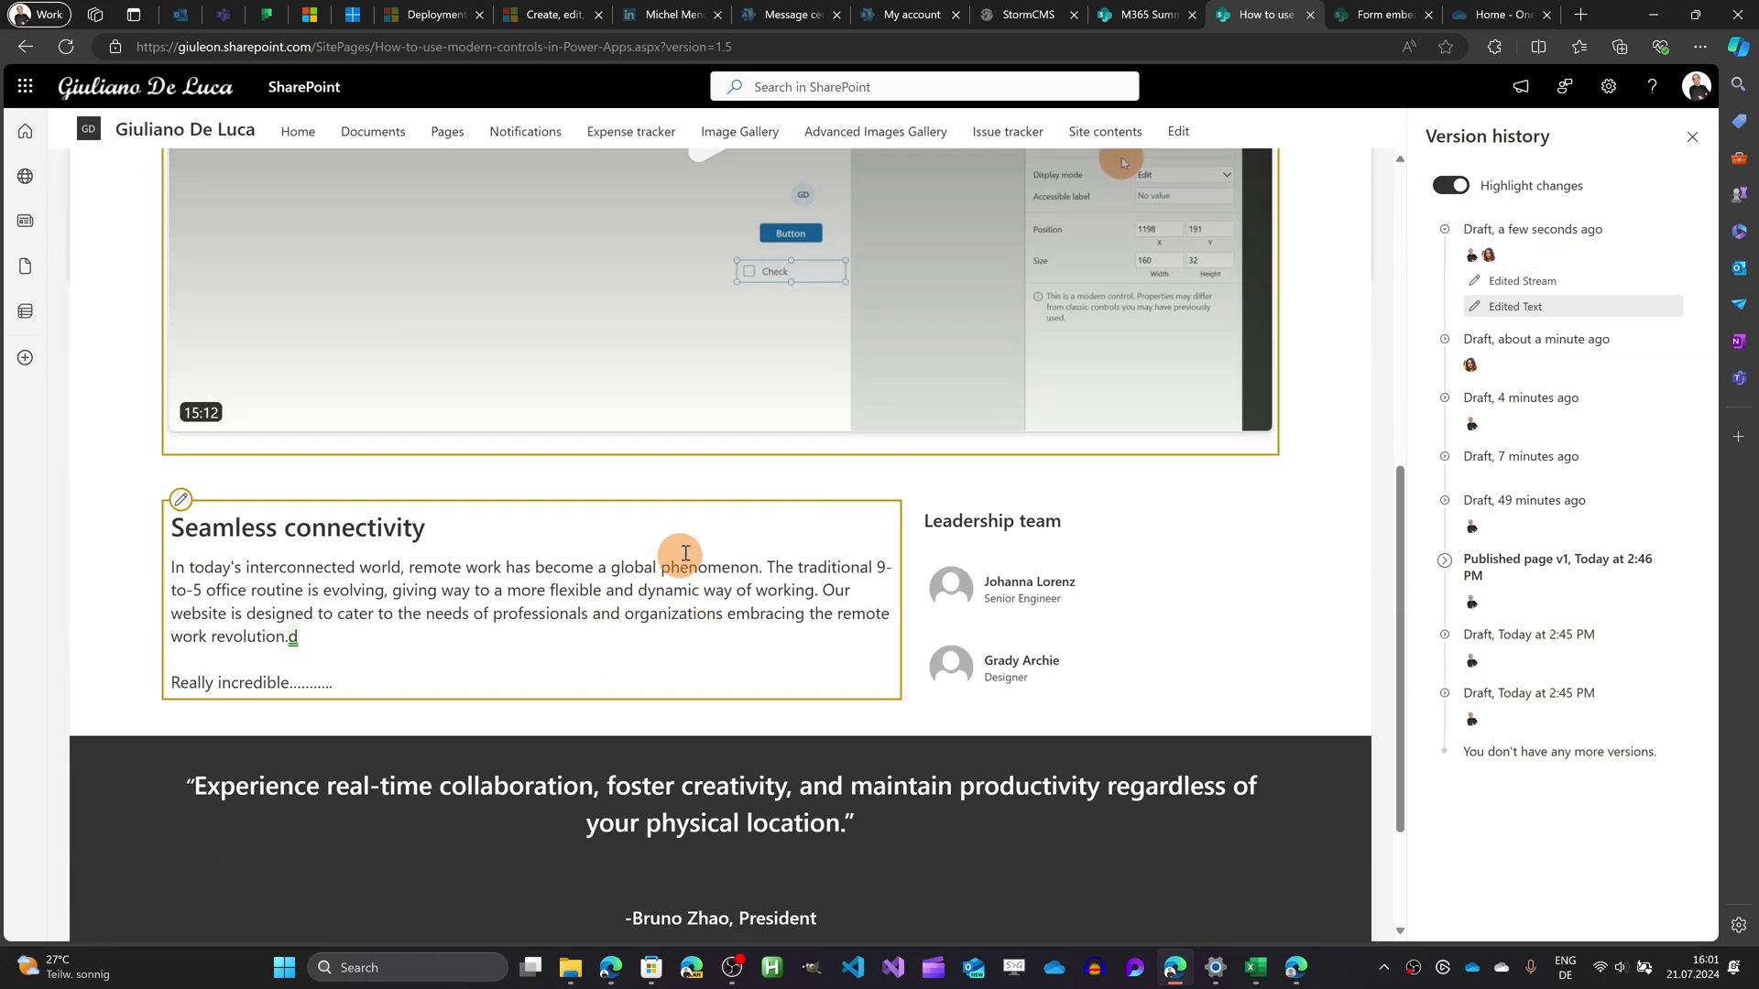
{"action": "scroll", "coordinate": [806, 476], "scroll_direction": "up", "scroll_amount": 7}
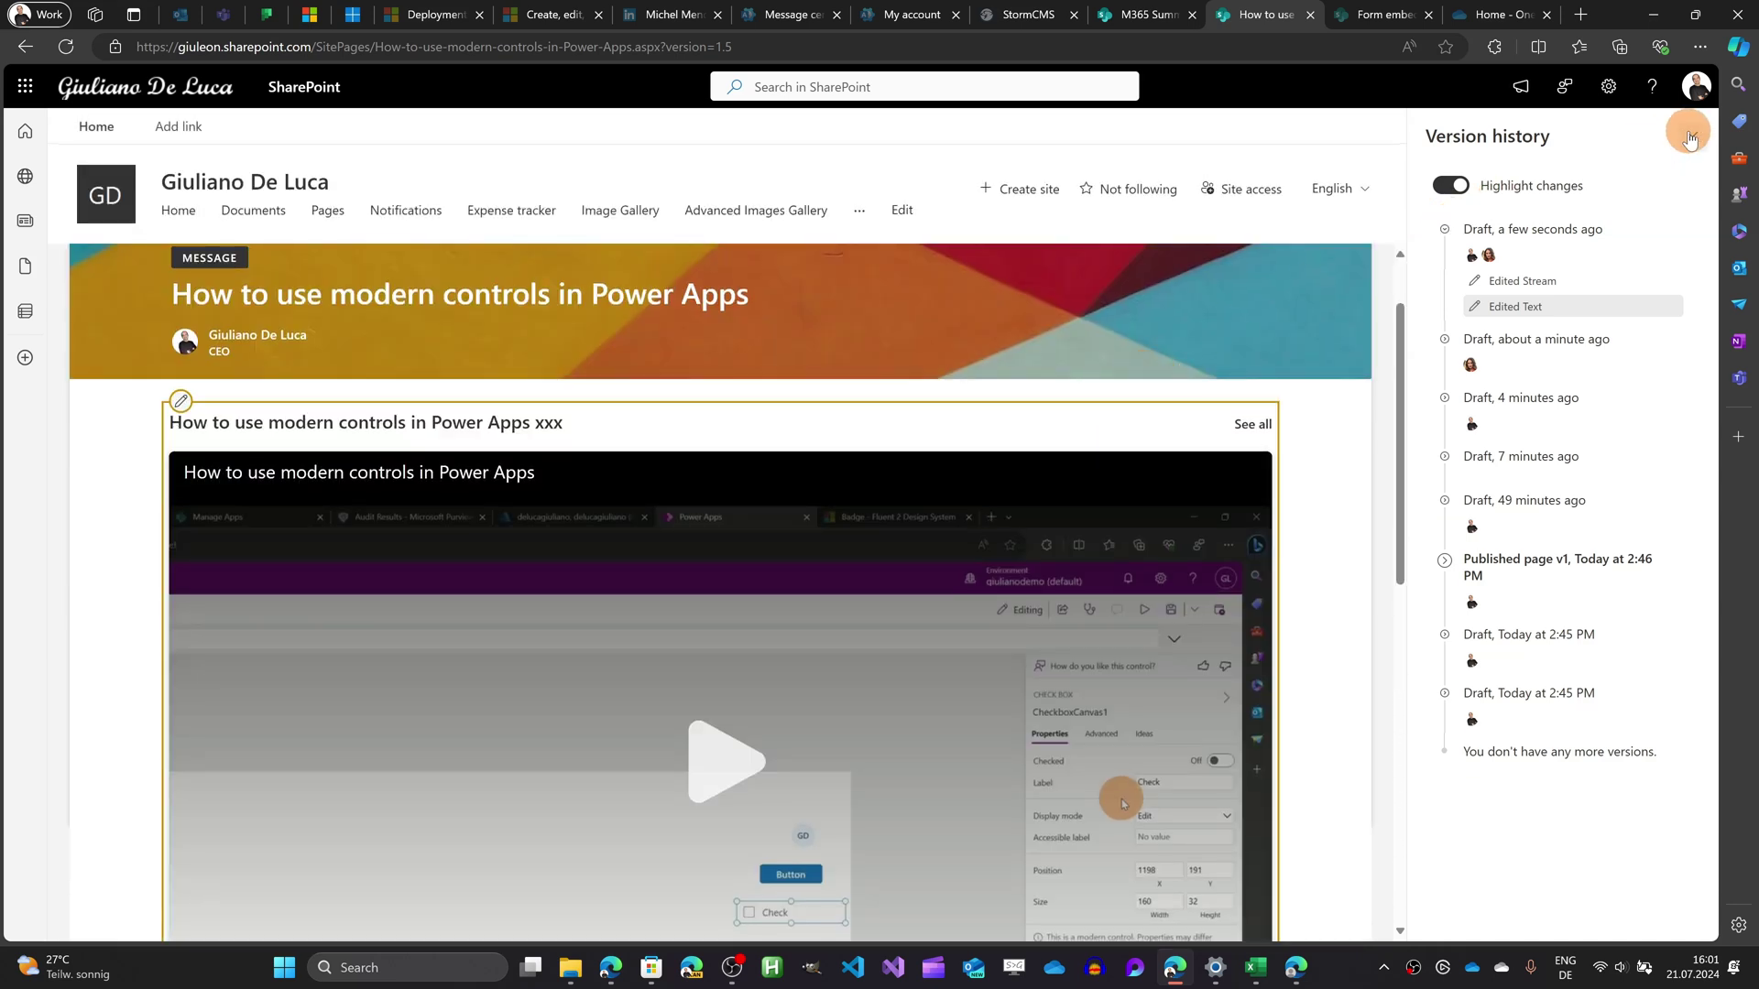
{"action": "left_click", "coordinate": [1692, 136]}
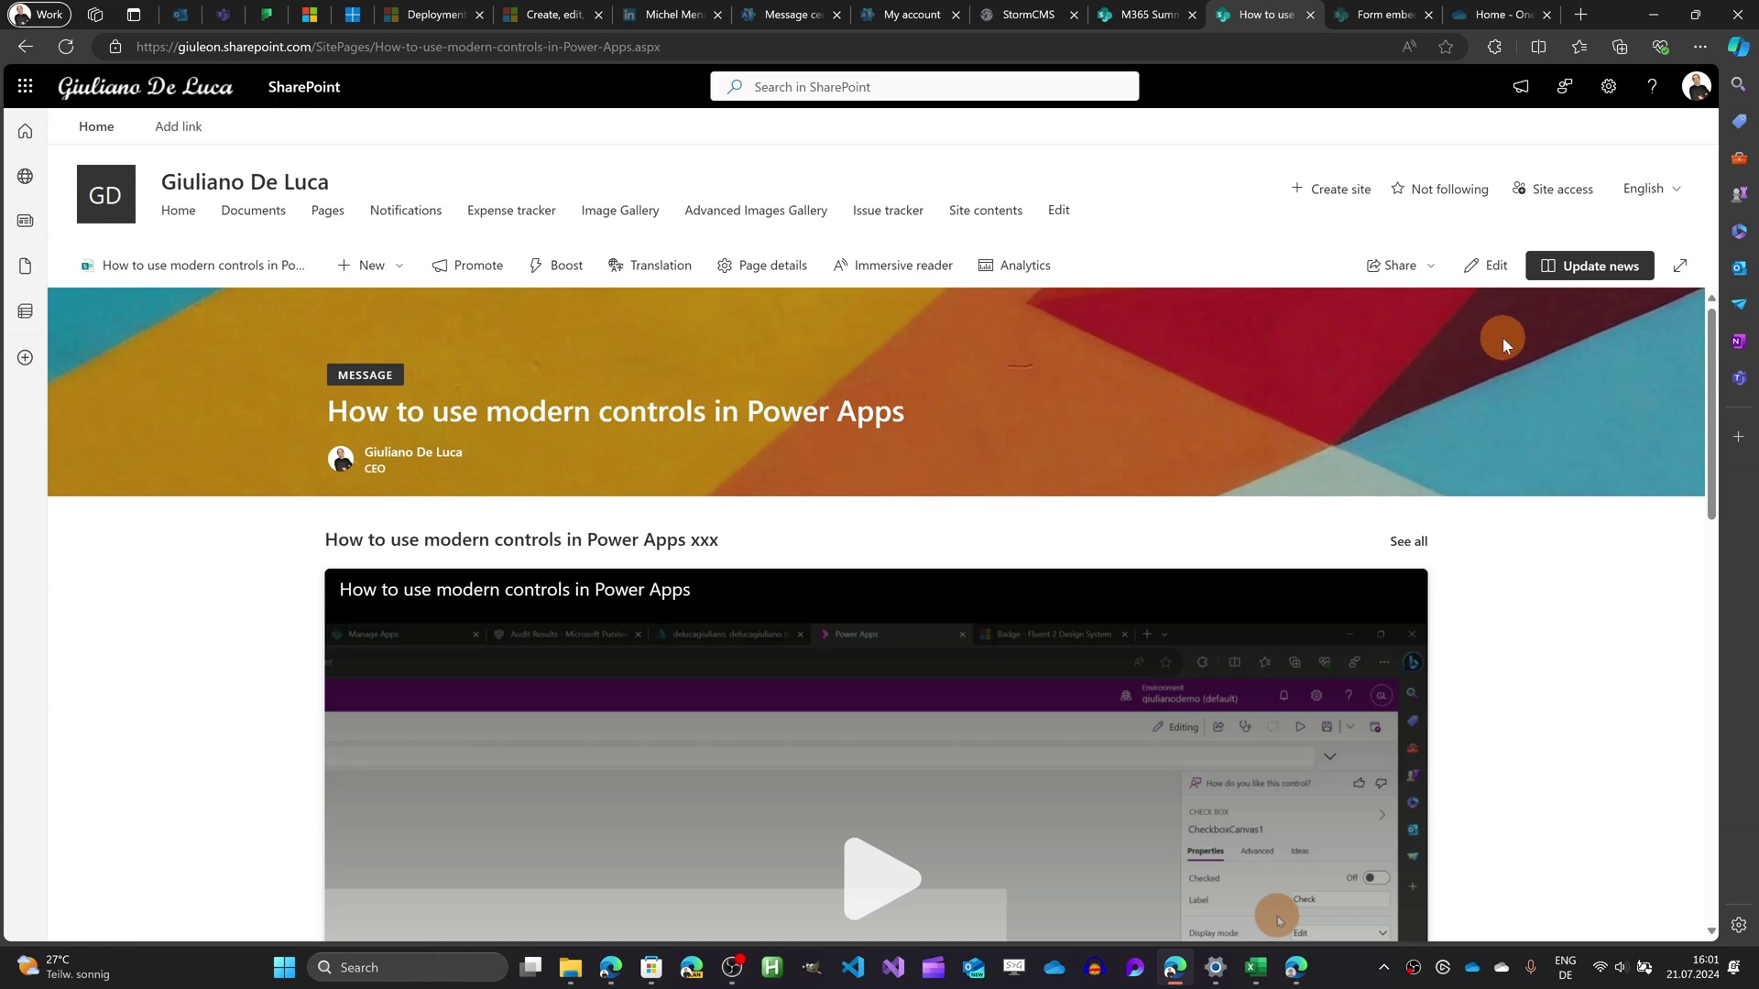
{"action": "left_click", "coordinate": [1562, 271]}
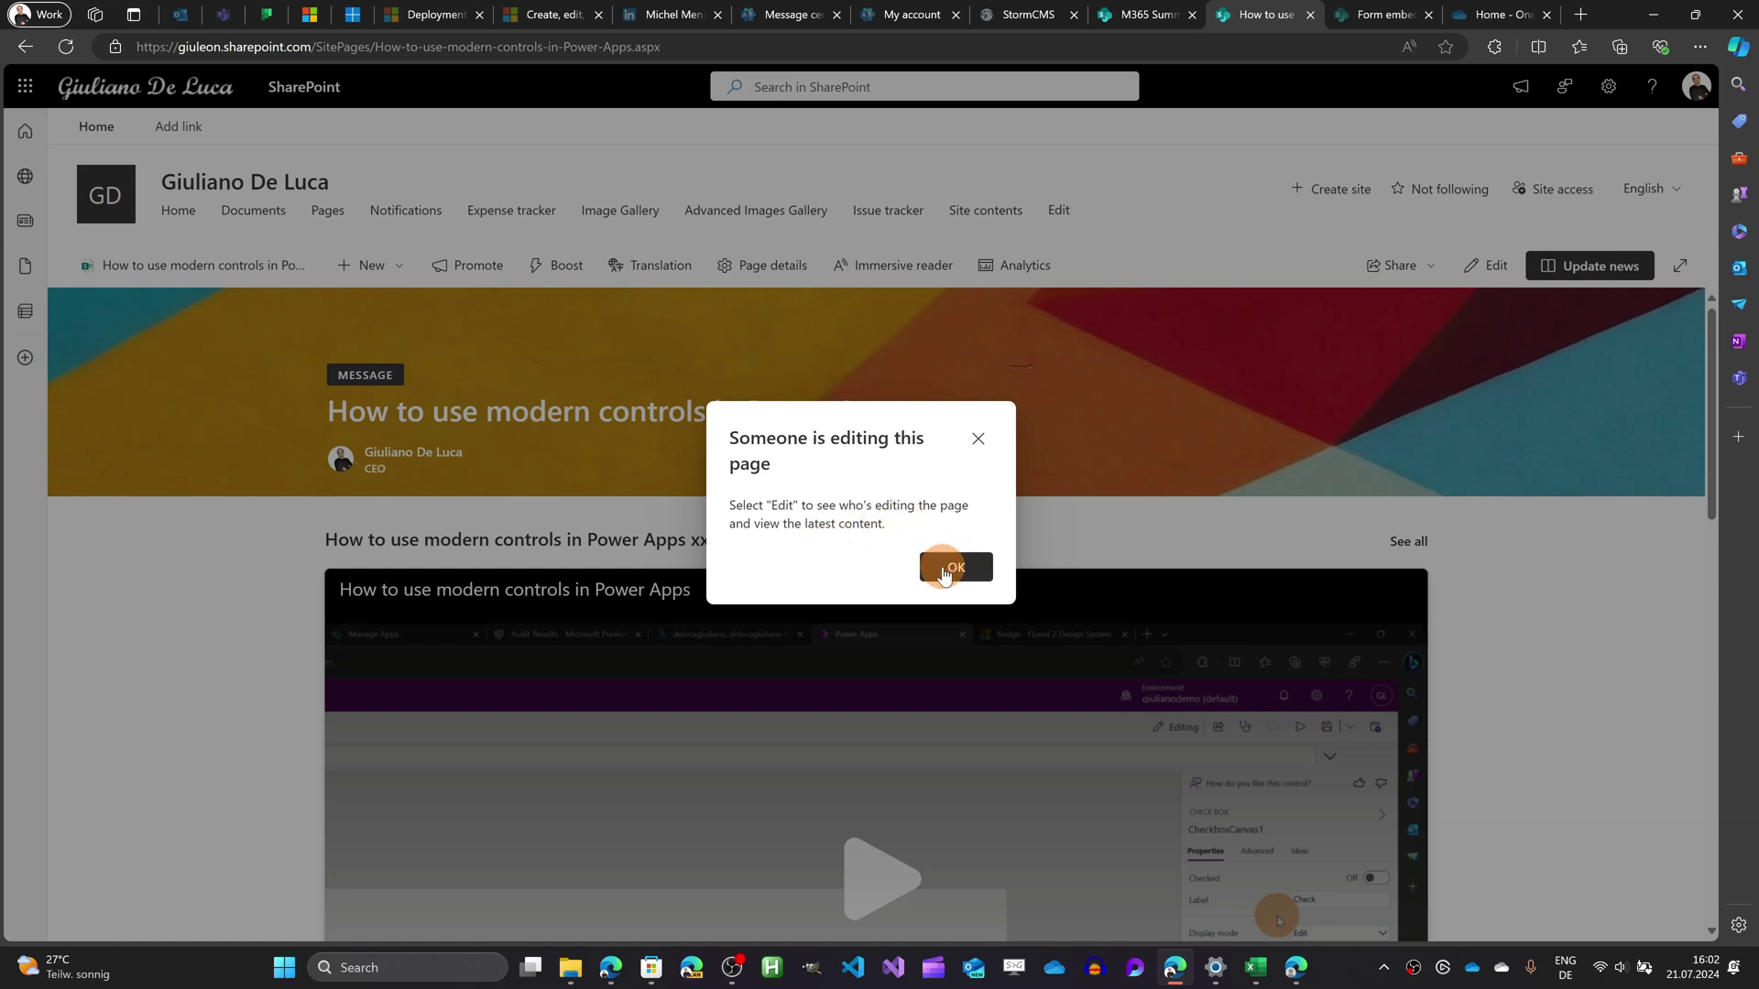
{"action": "left_click", "coordinate": [952, 567]}
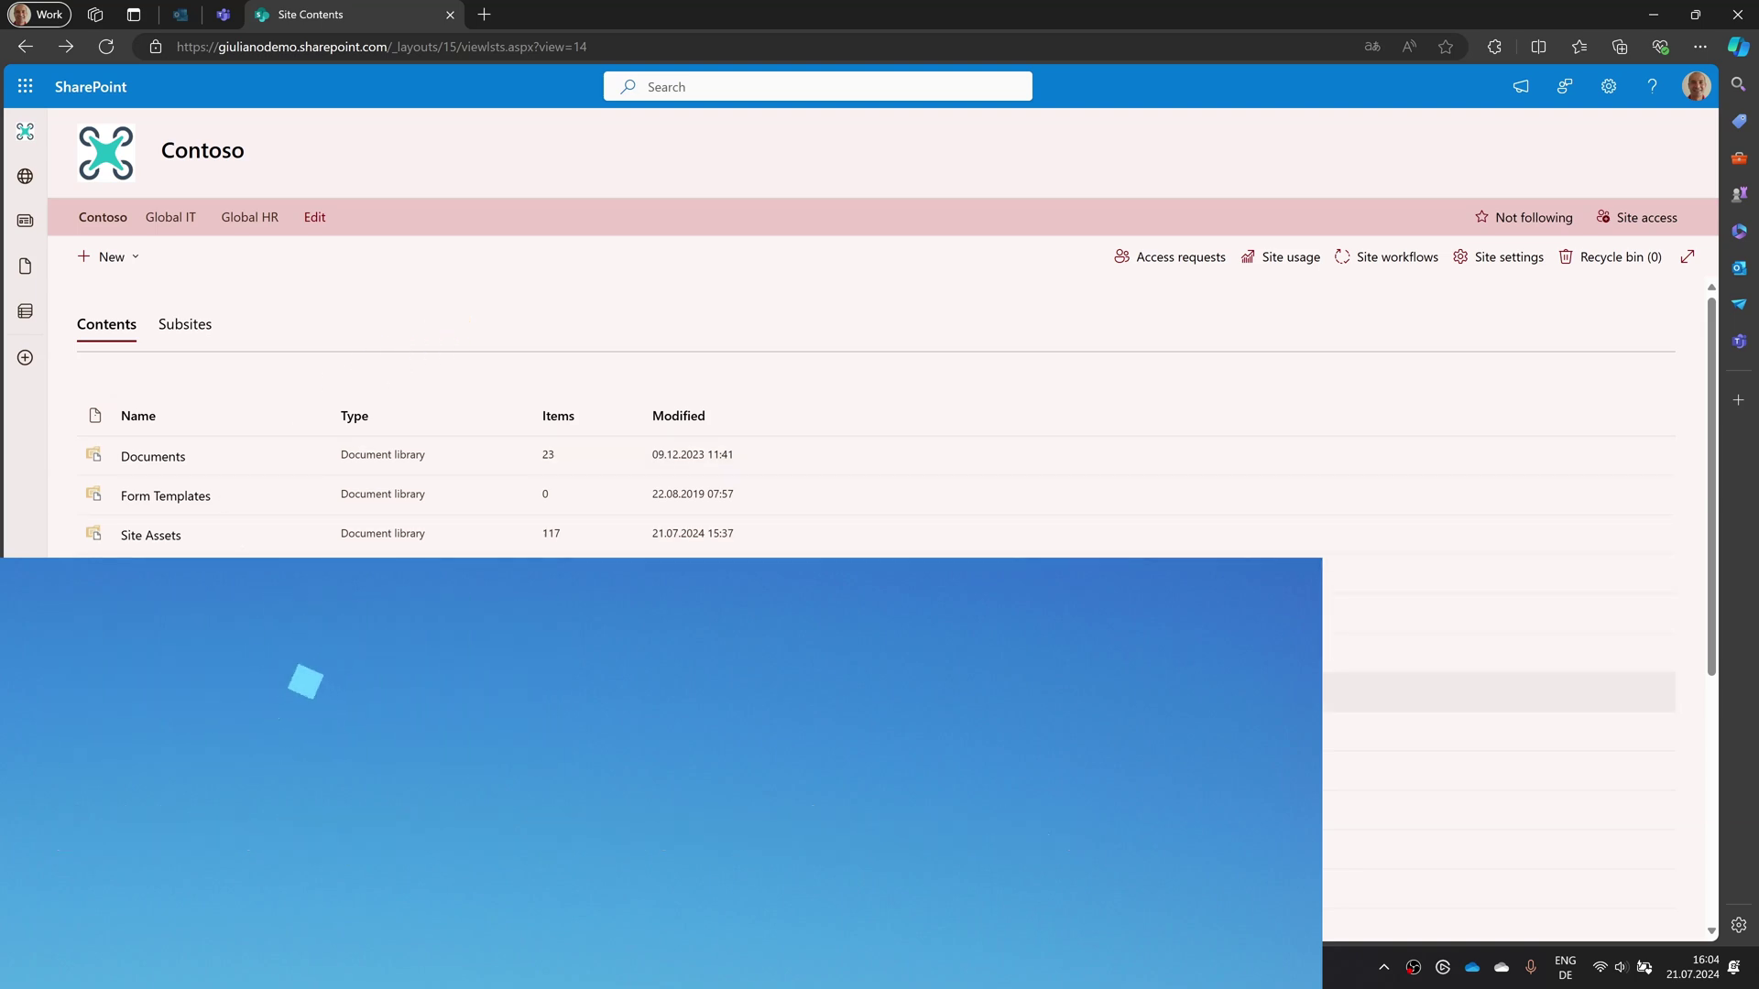
Enable approvals on the Inventory list through Automate > Configure Approvals
{"action": "scroll", "coordinate": [216, 770], "scroll_direction": "down", "scroll_amount": 2}
{"action": "scroll", "coordinate": [216, 772], "scroll_direction": "down", "scroll_amount": 2}
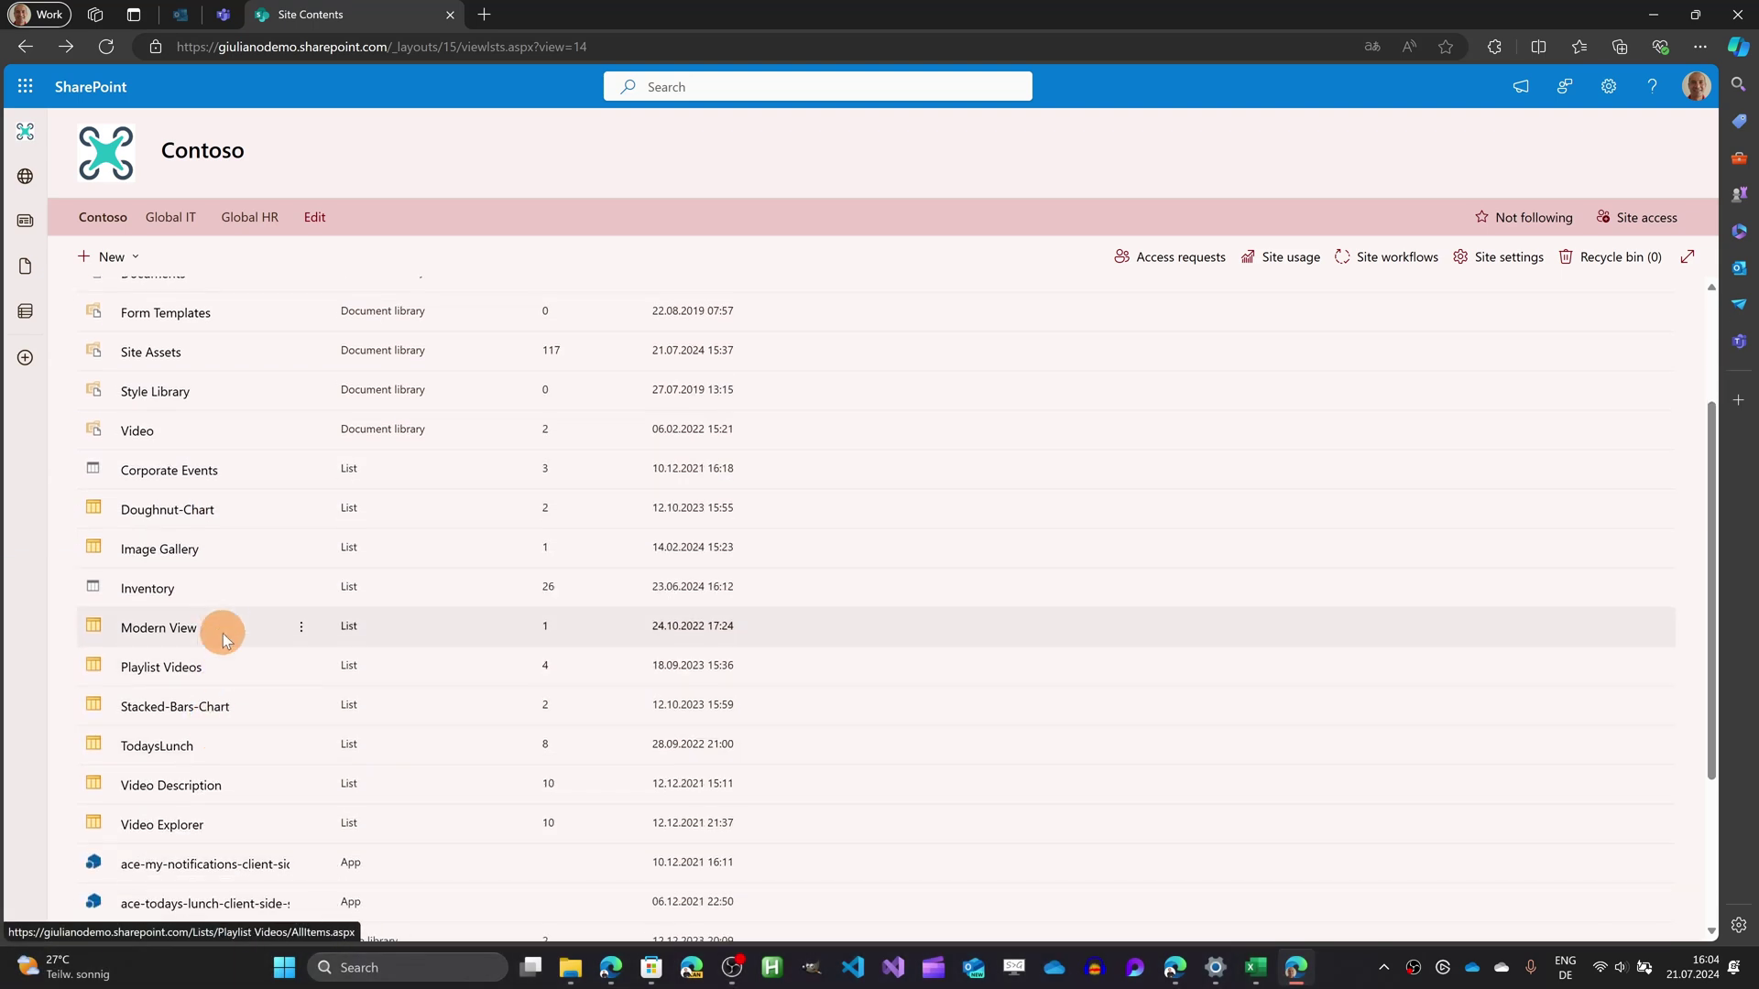
{"action": "left_click", "coordinate": [168, 597]}
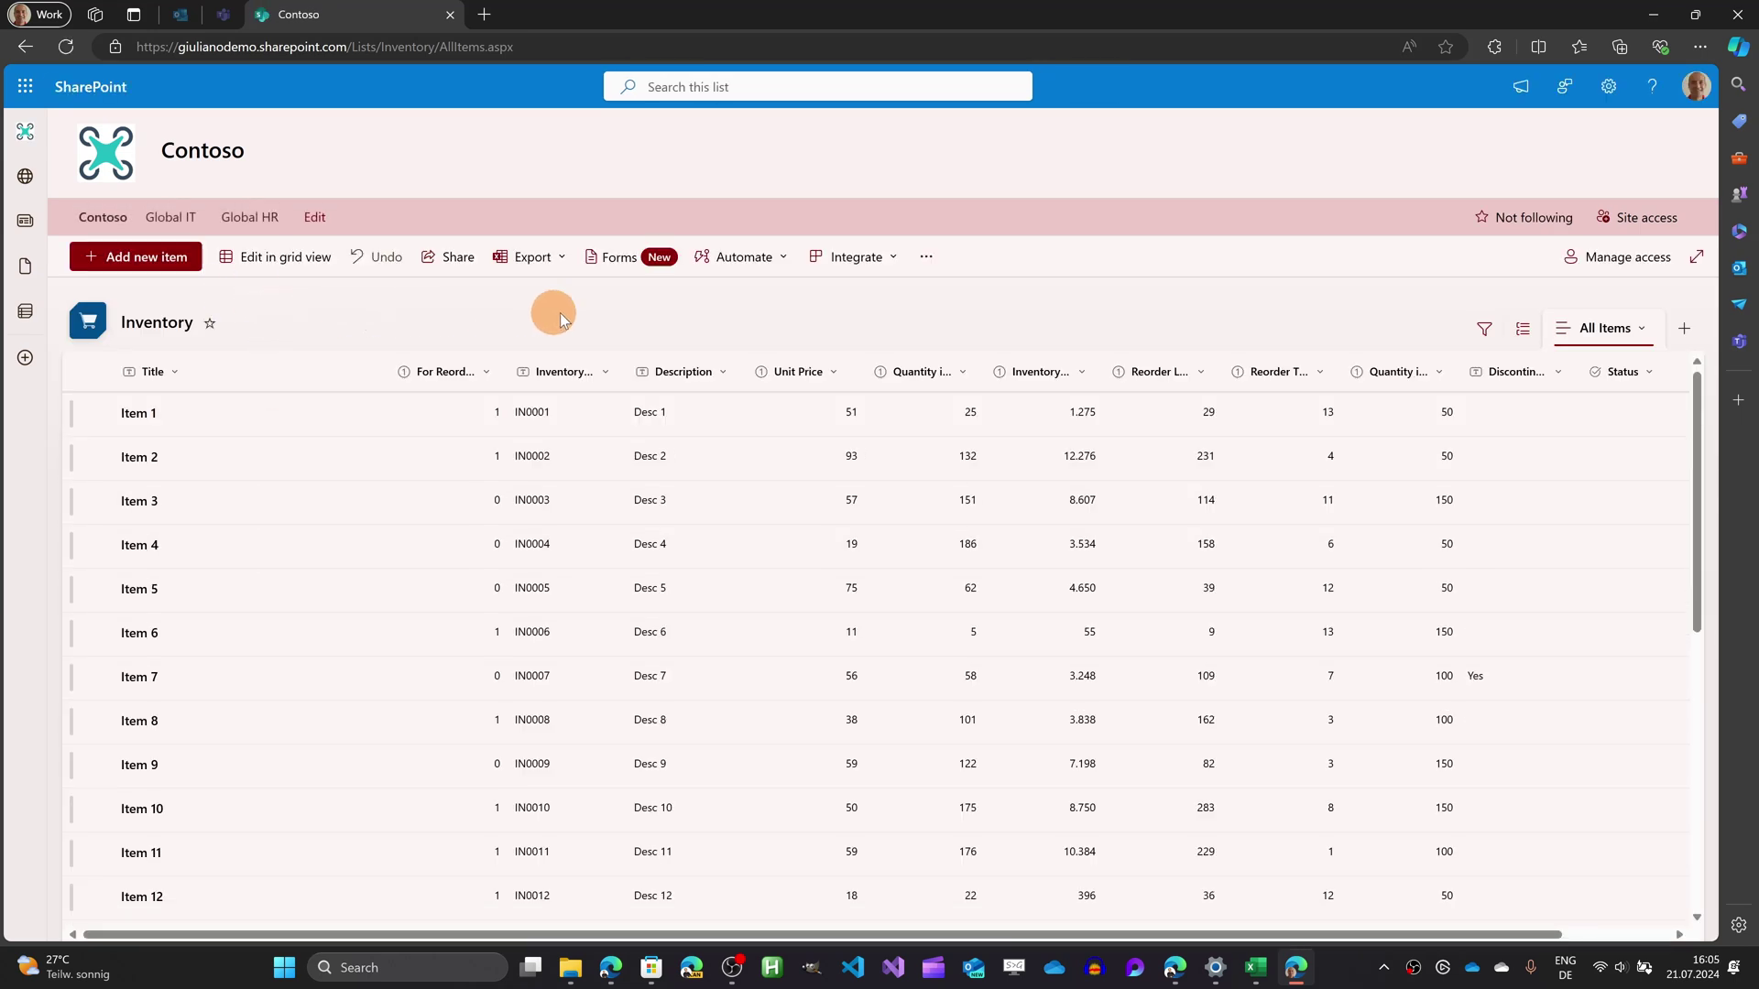
{"action": "left_click", "coordinate": [753, 260]}
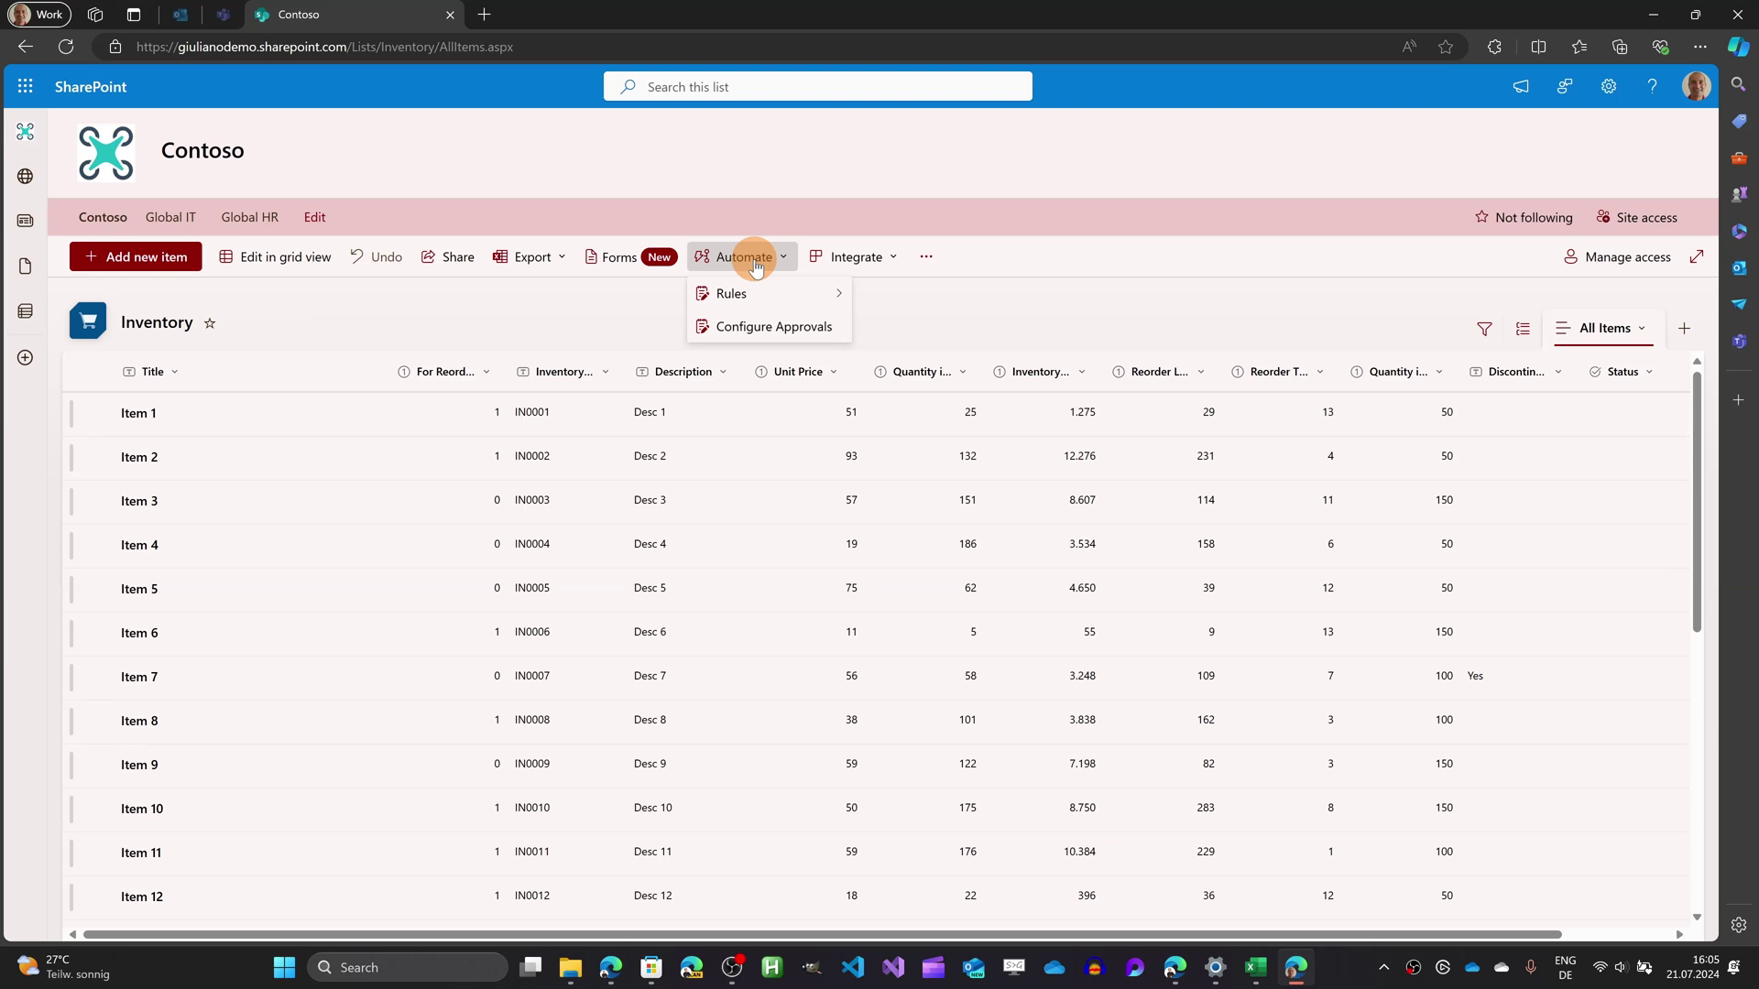
{"action": "left_click", "coordinate": [802, 330]}
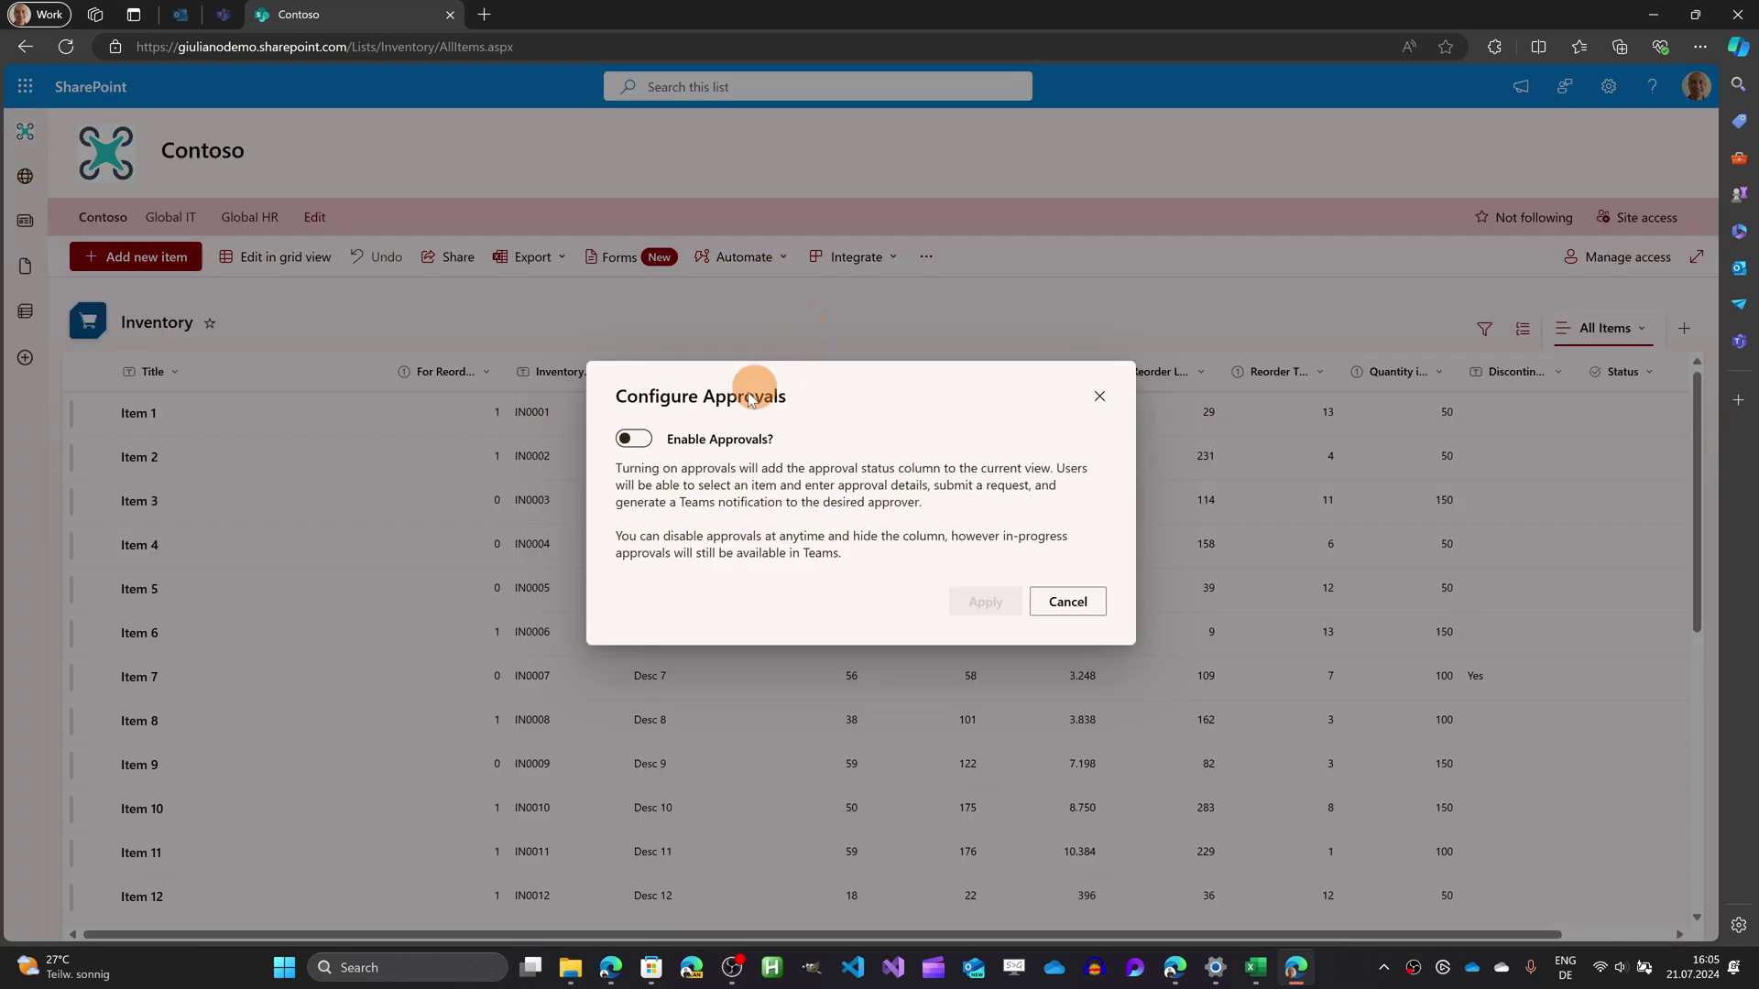
{"action": "left_click", "coordinate": [636, 440]}
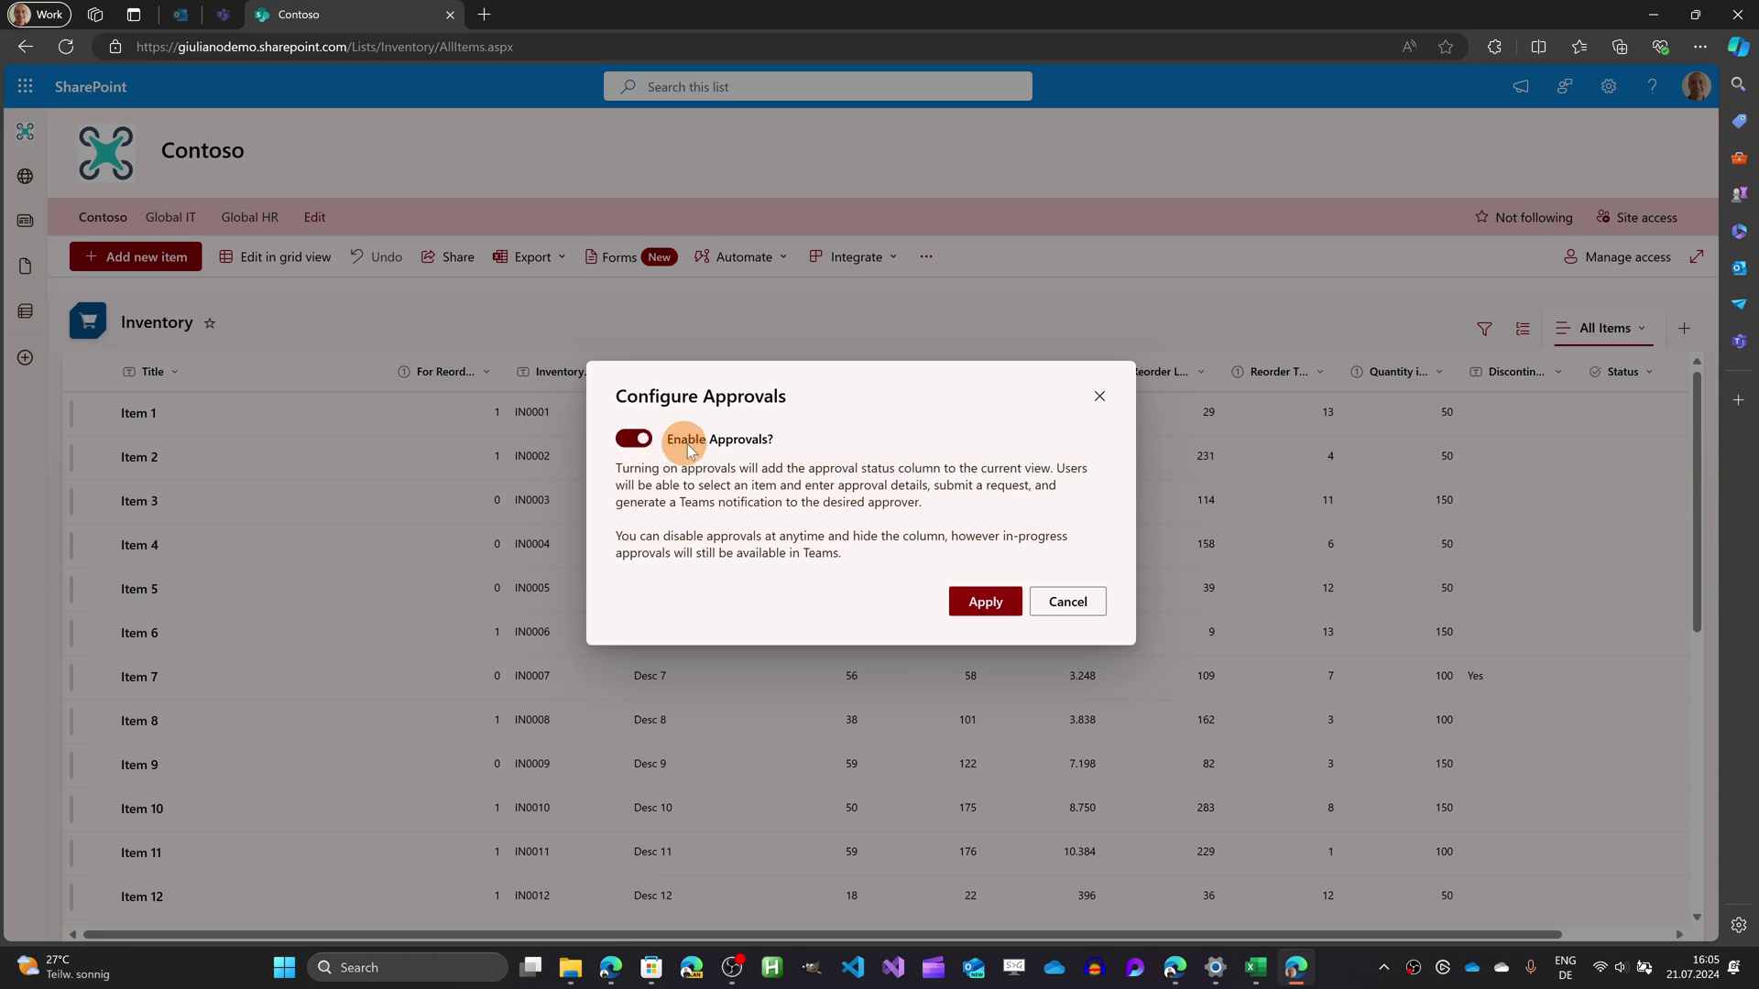
{"action": "left_click", "coordinate": [986, 603]}
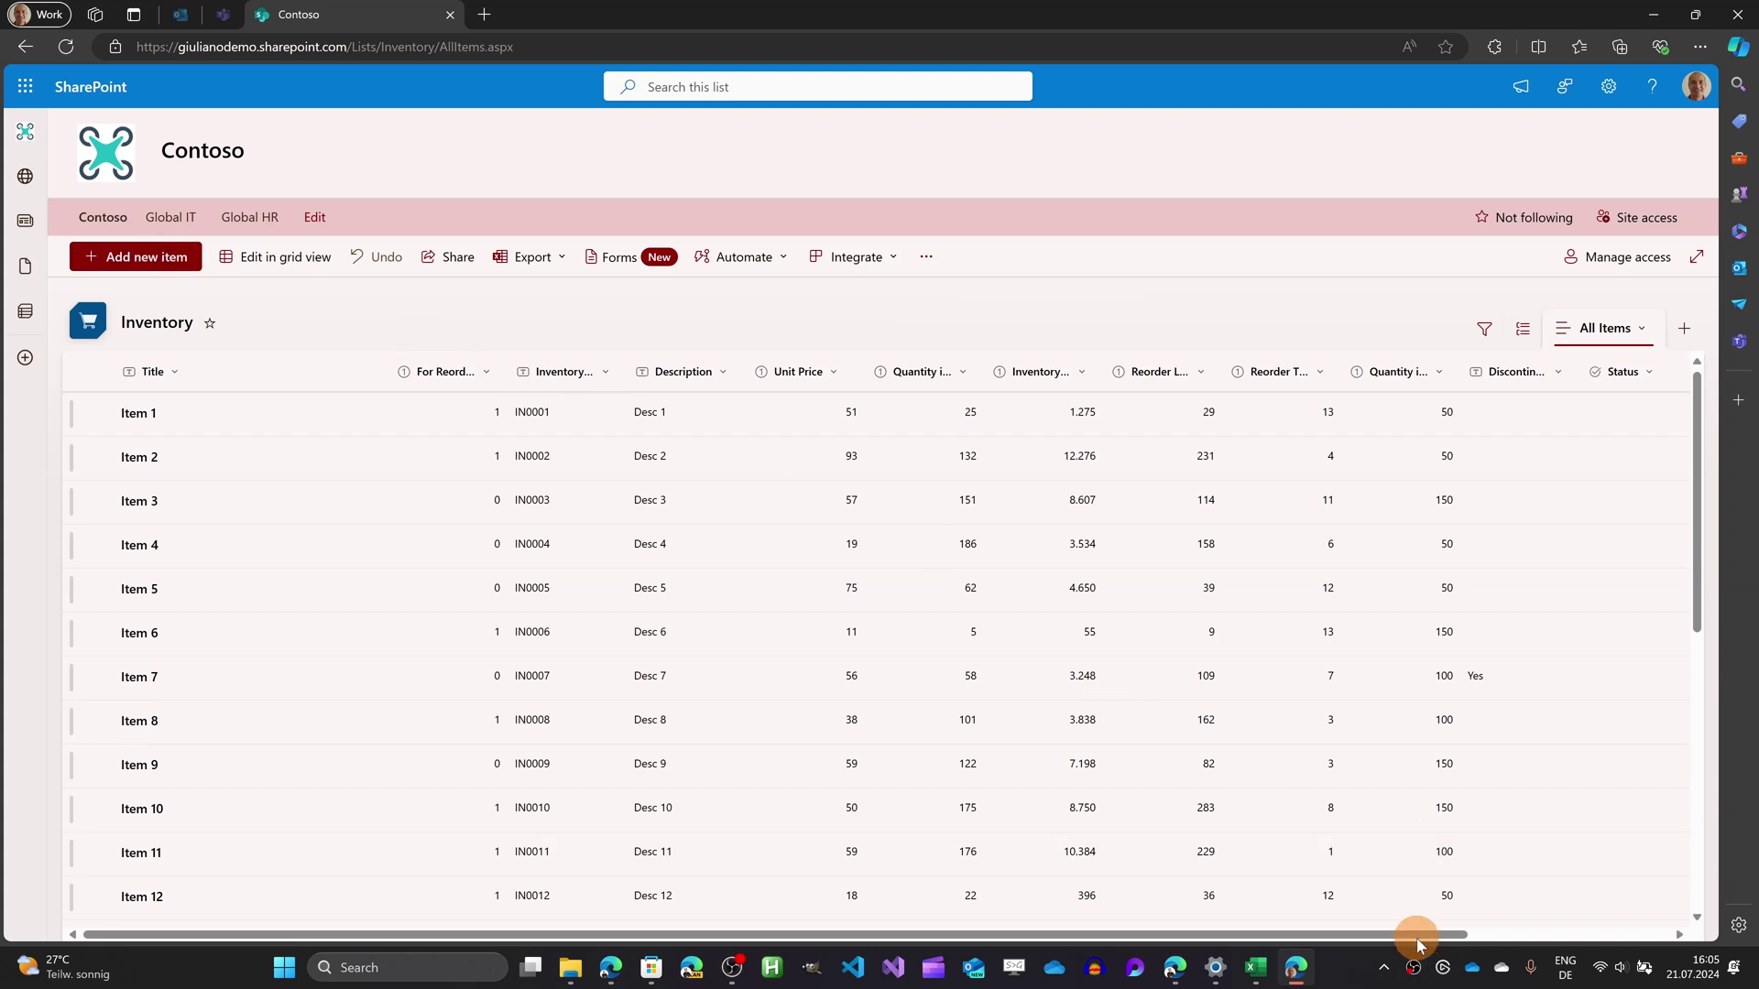
Start a Request approval form for Item 1 and move to the approver field
{"action": "left_click_drag", "start_coordinate": [1435, 936], "coordinate": [1642, 941]}
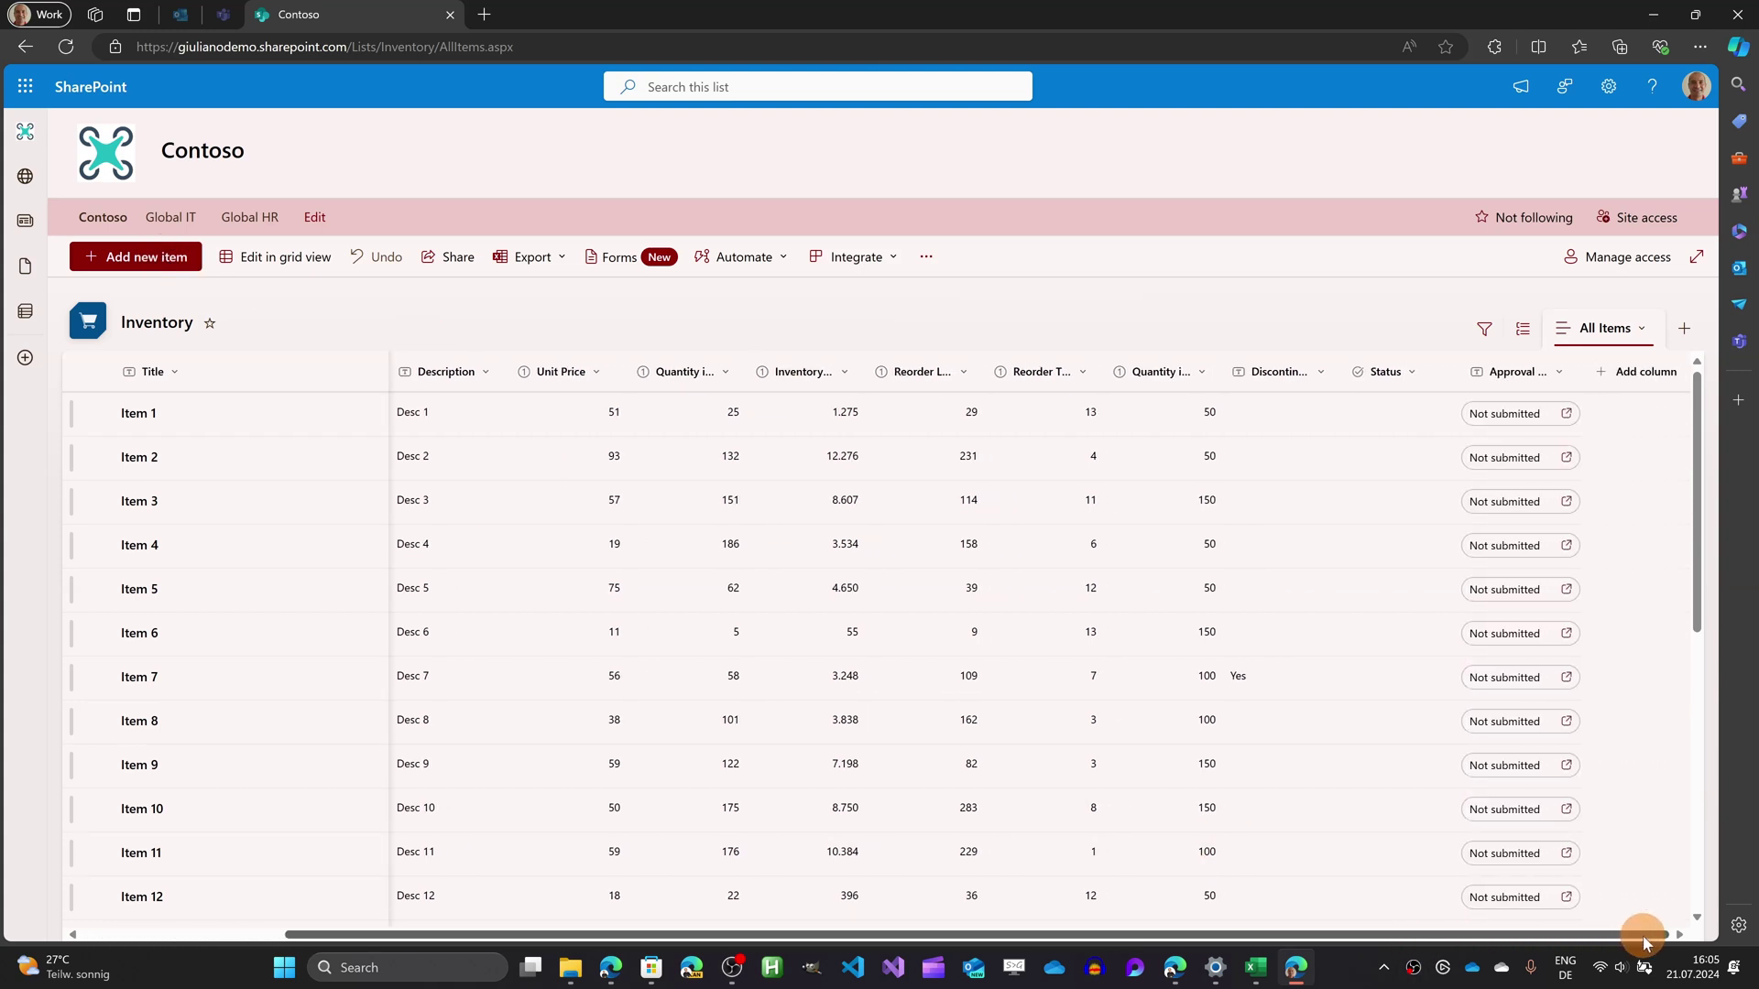
{"action": "left_click", "coordinate": [1529, 416]}
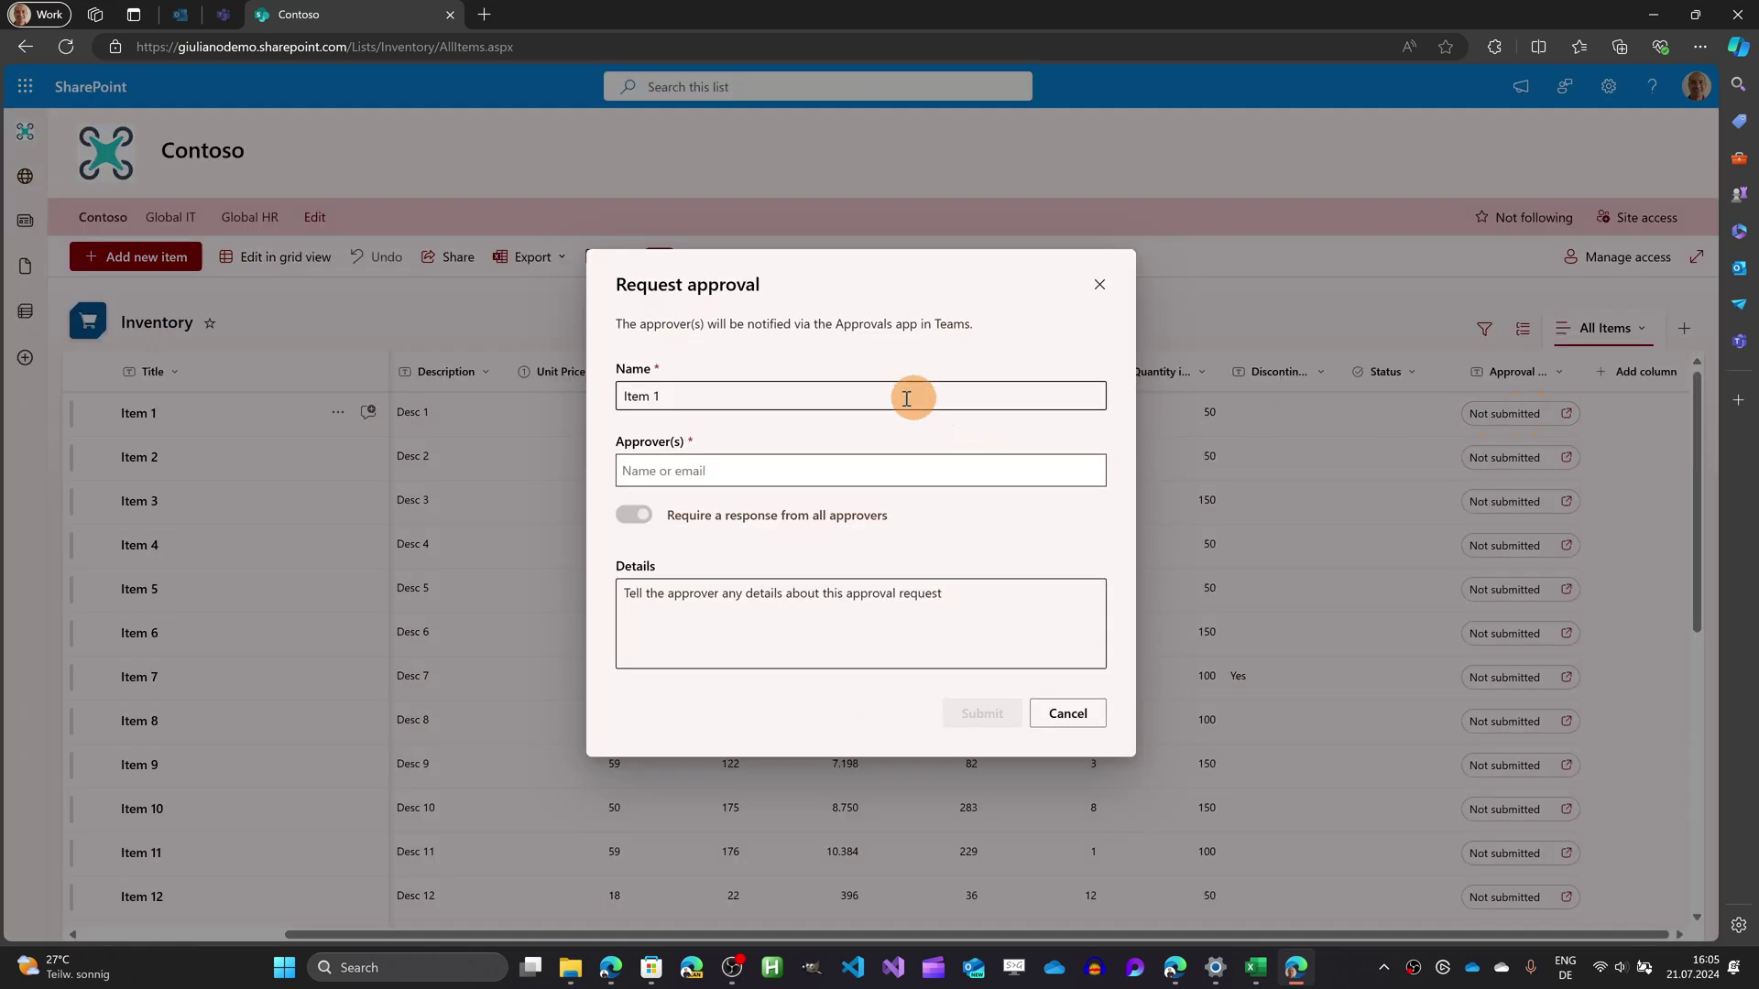
{"action": "left_click", "coordinate": [790, 471]}
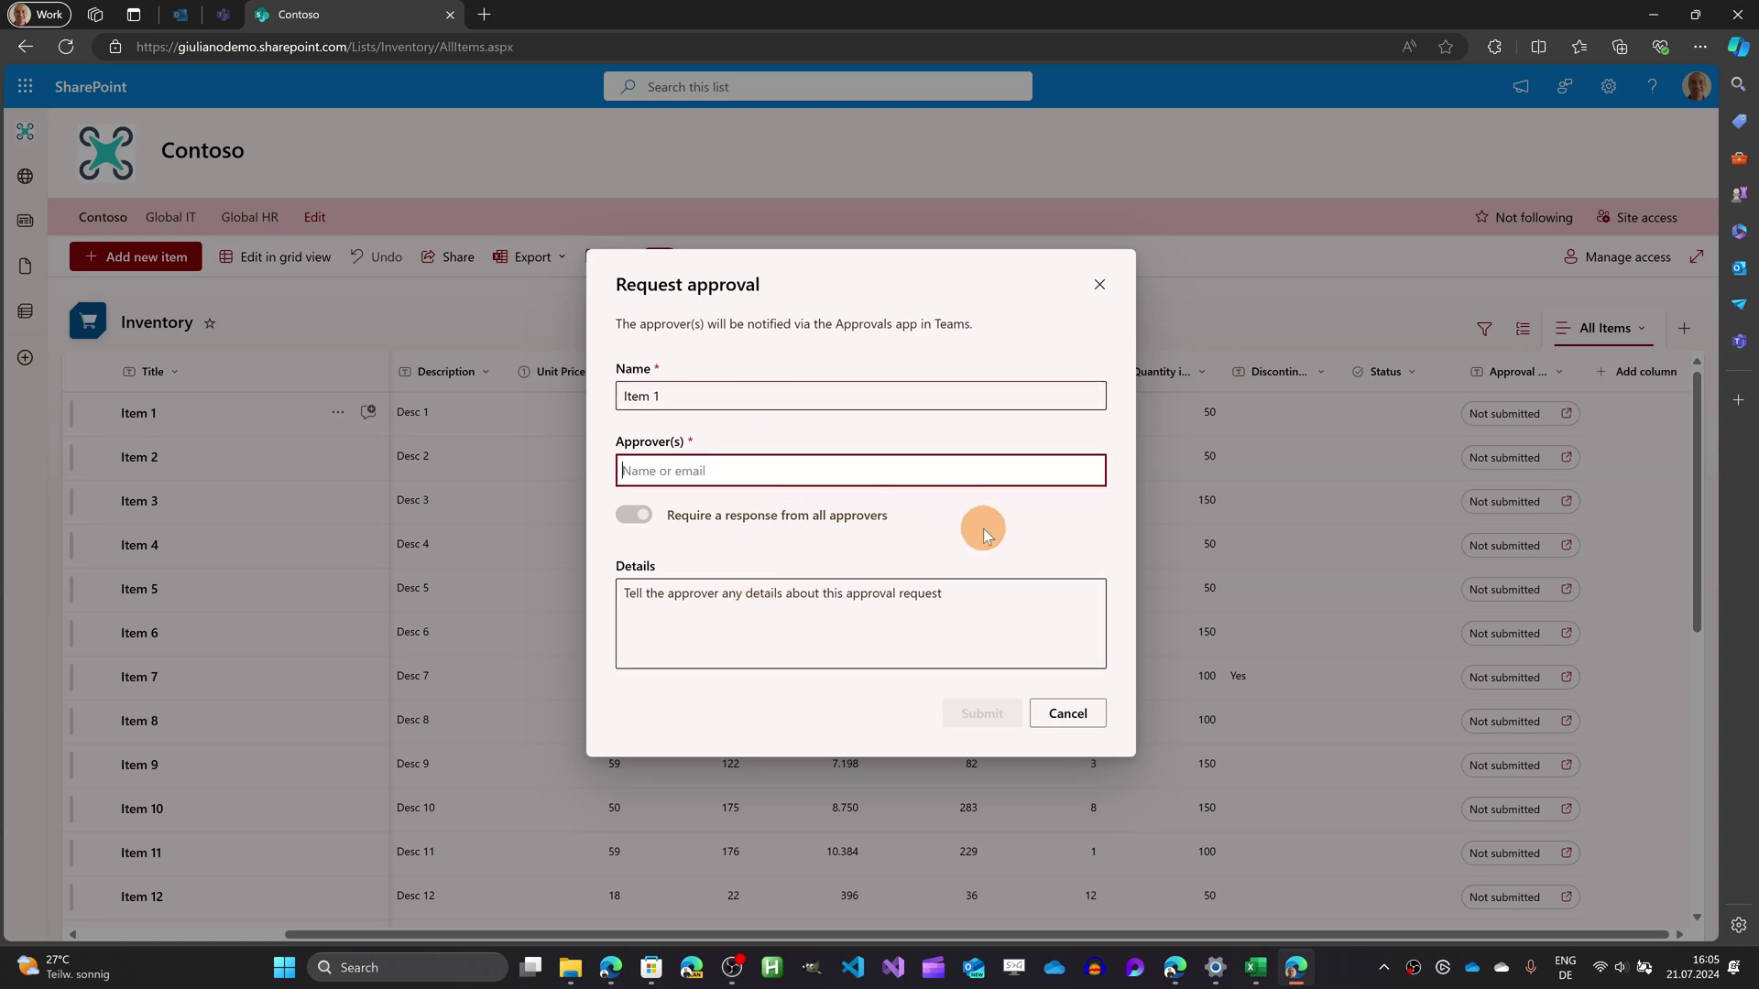
{"action": "left_click", "coordinate": [1099, 284]}
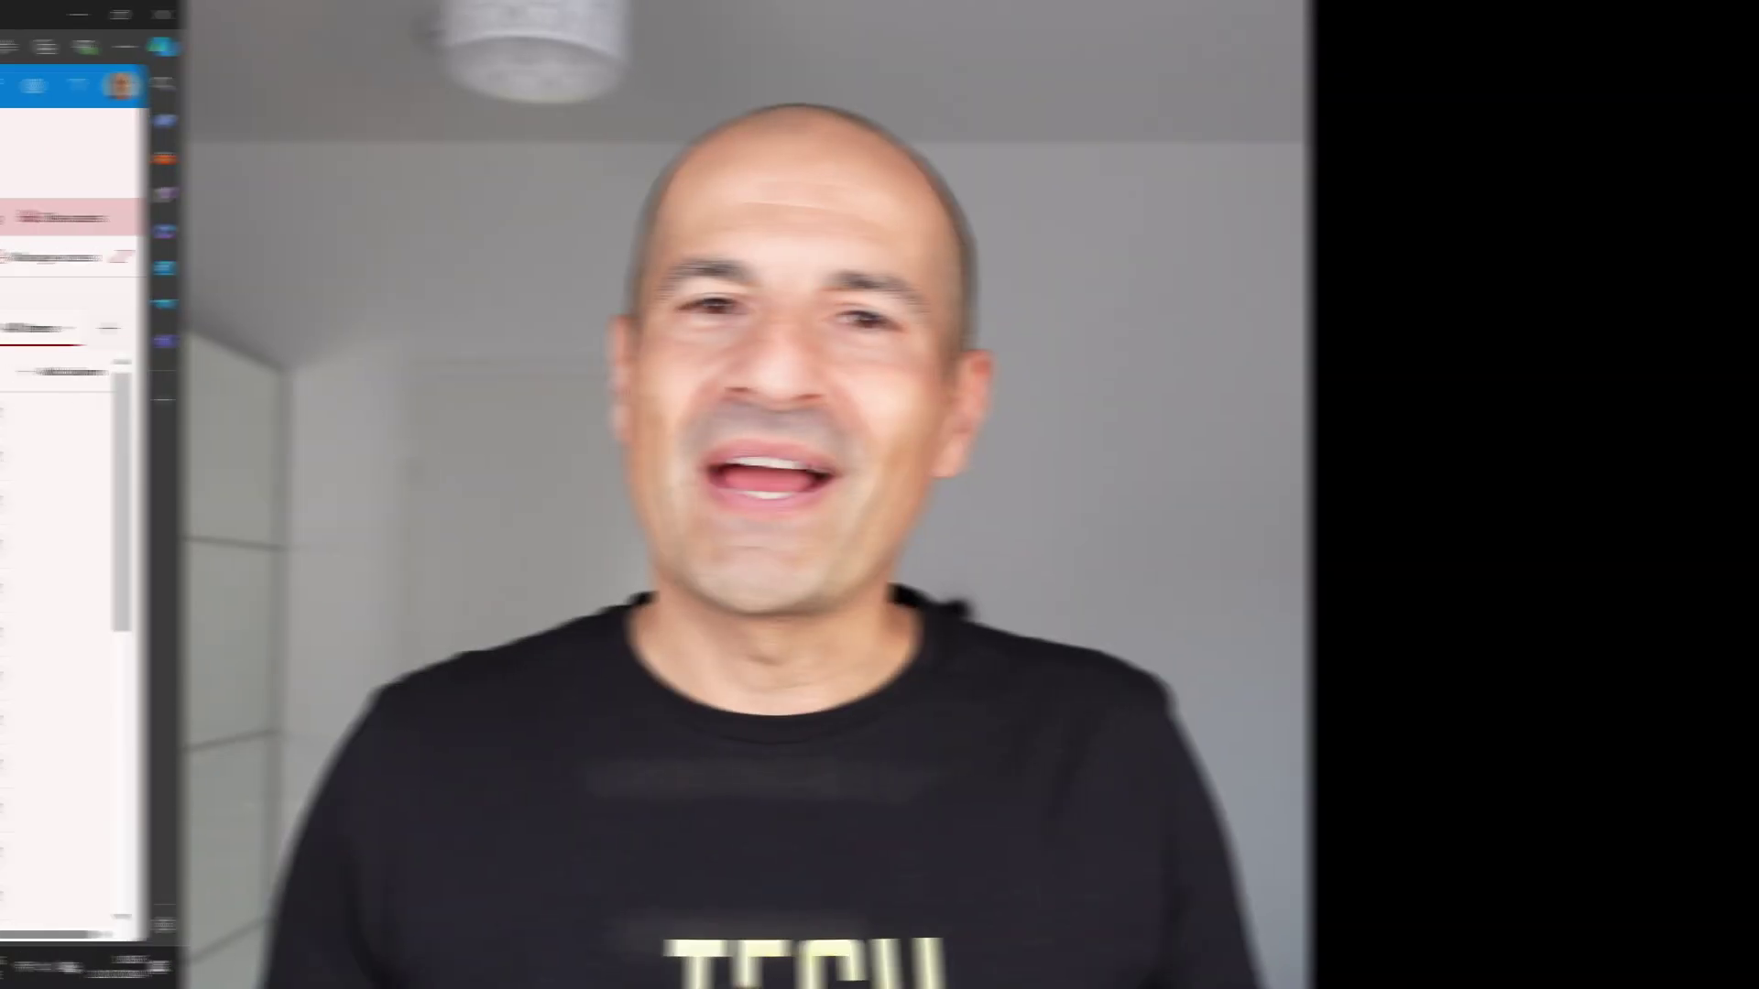